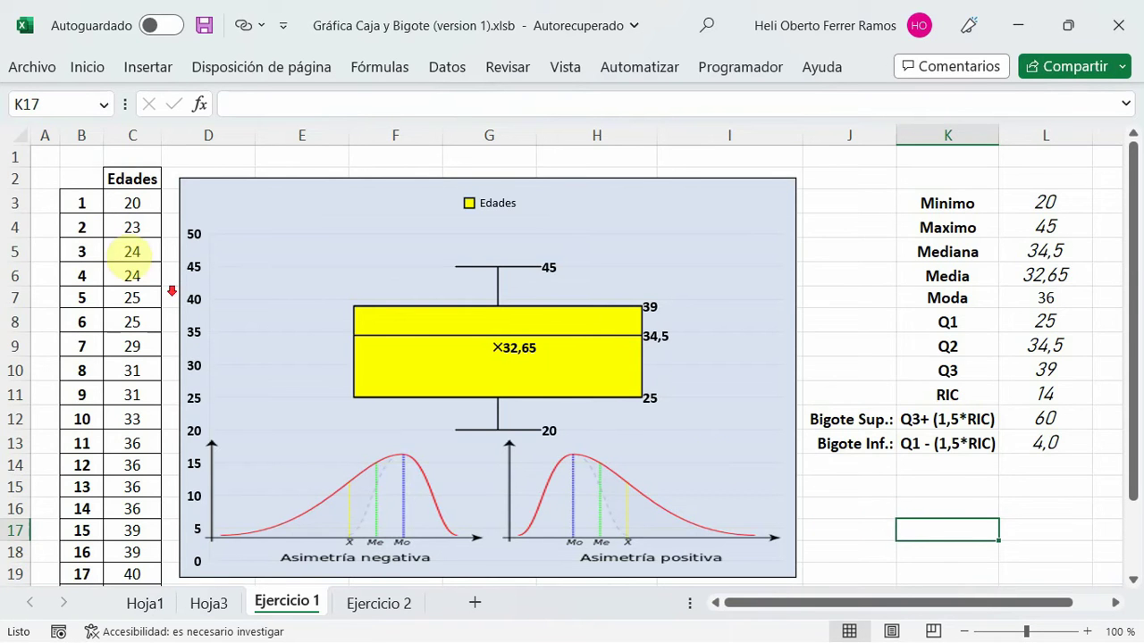
- On the Ejercicio 2 sheet, sort the Edades ages in C4:C23 from smallest to largest
scroll(130, 347, down, 4)
scroll(121, 347, up, 4)
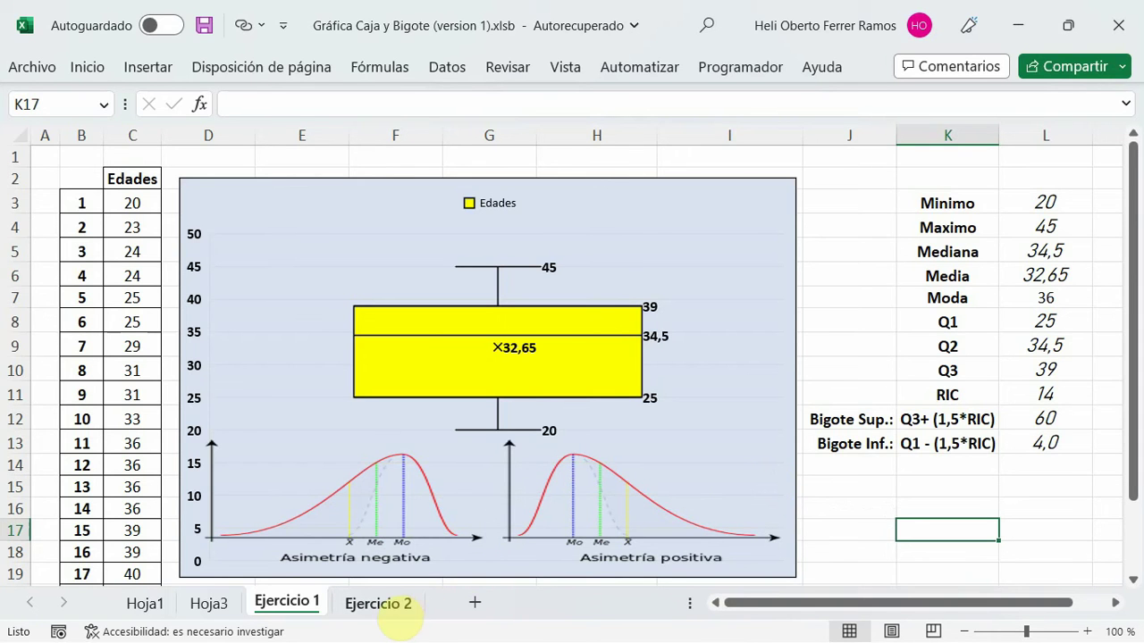
click(378, 605)
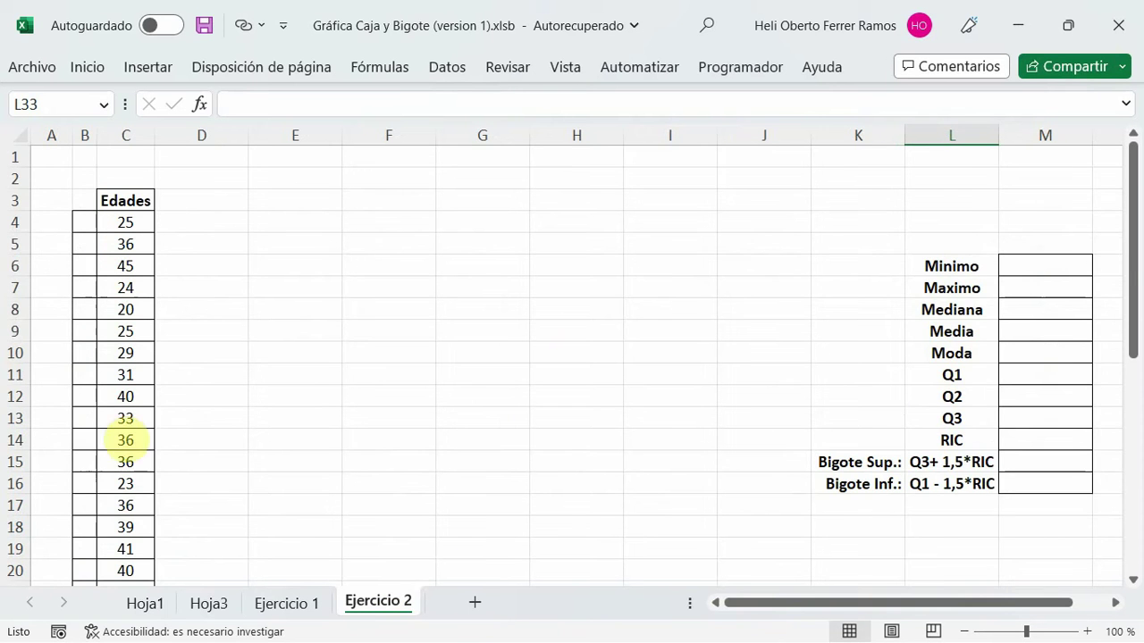
scroll(125, 439, down, 4)
scroll(178, 524, up, 4)
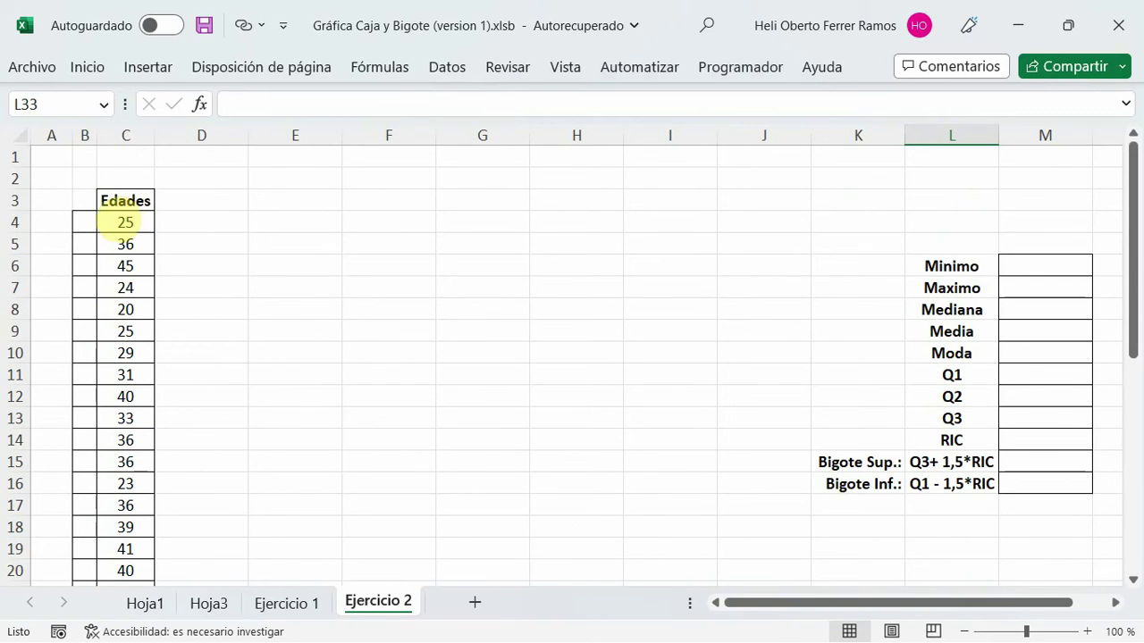
mouse_move(125, 222)
mouse_down()
mouse_move(122, 623)
mouse_move(125, 550)
mouse_up()
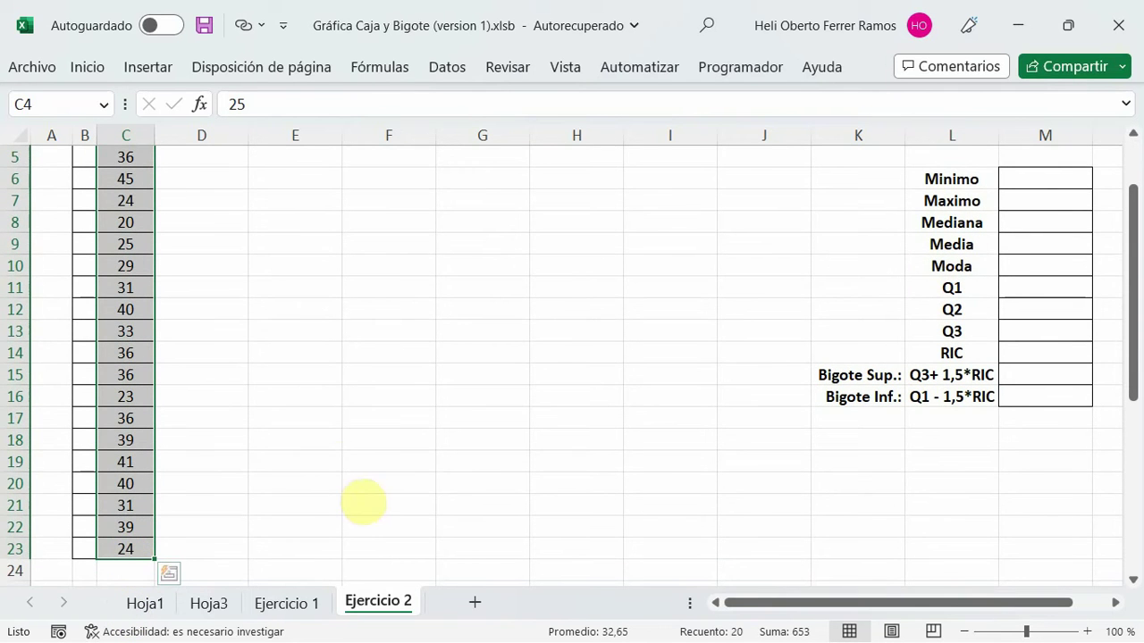
click(89, 68)
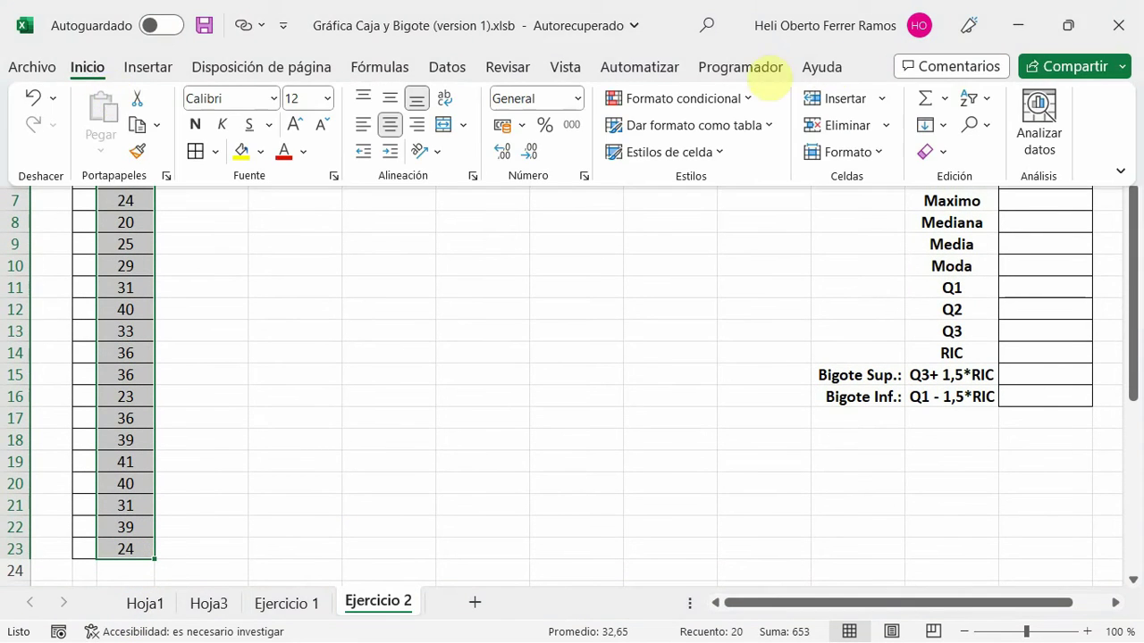
click(981, 100)
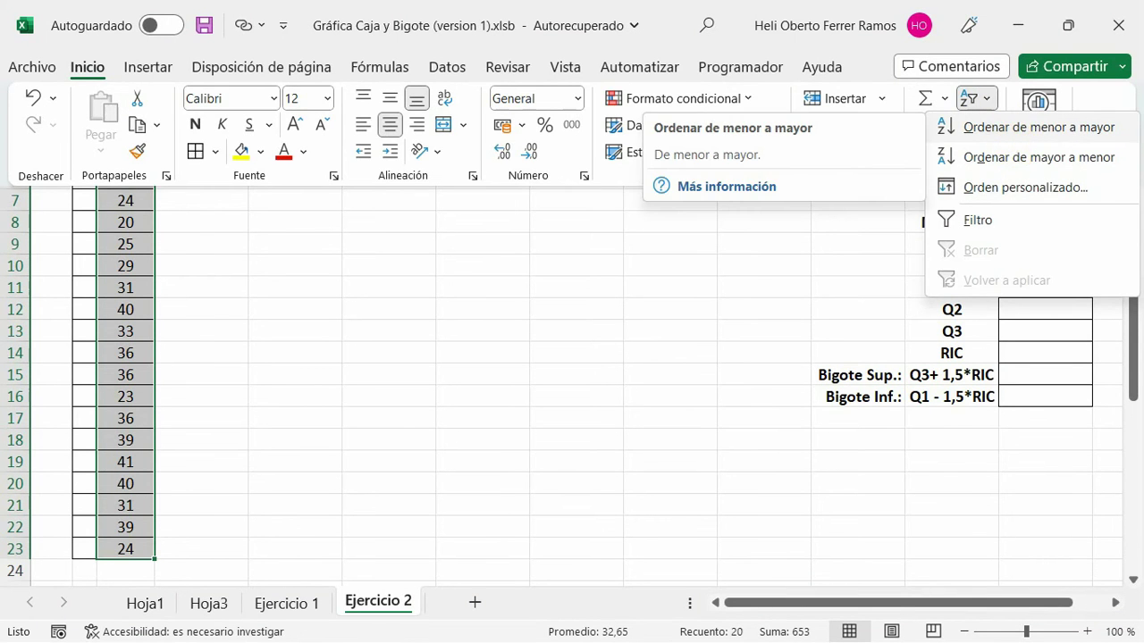
click(1001, 126)
click(319, 336)
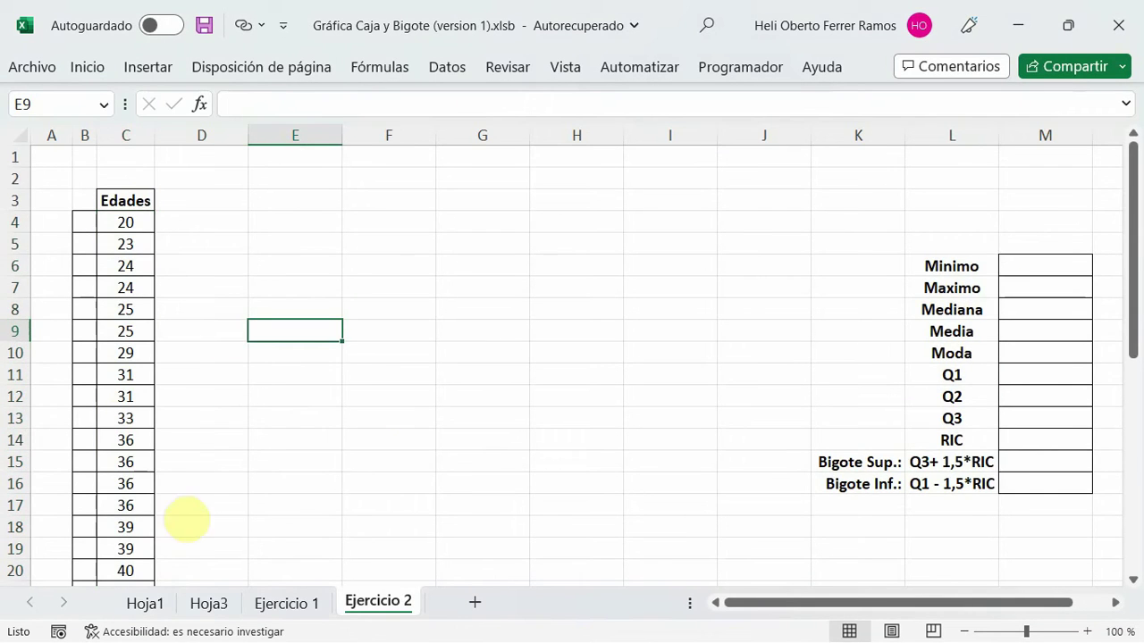
- Number the rows 1 to 20 in column B beside the sorted ages
scroll(165, 536, down, 4)
scroll(126, 429, up, 4)
click(85, 224)
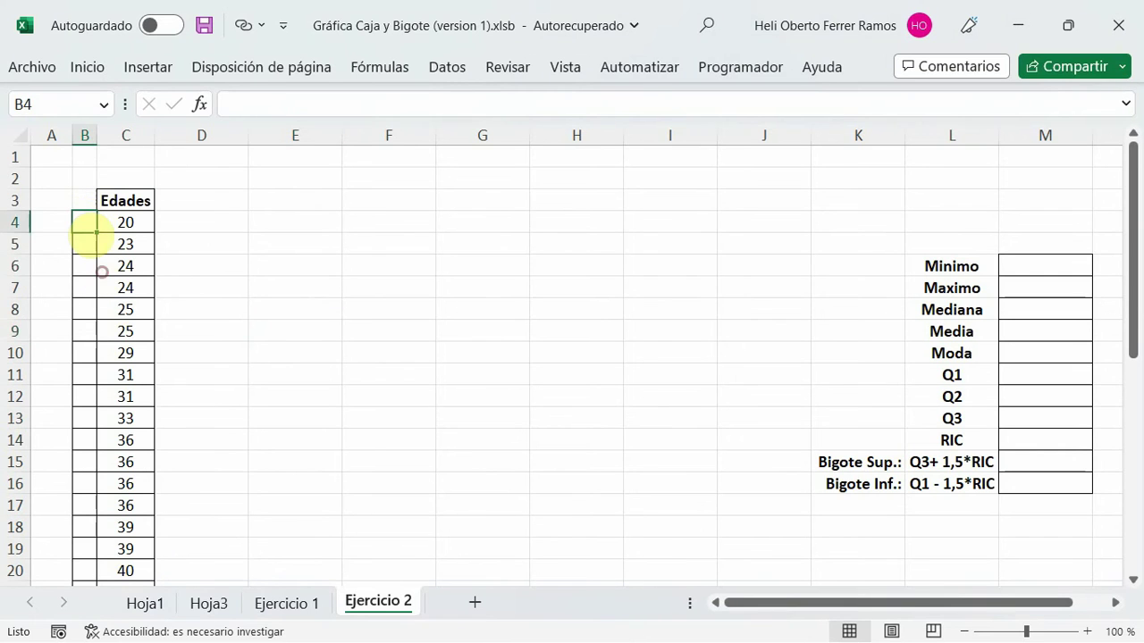
text(1)
key(Return)
text(2)
key(Return)
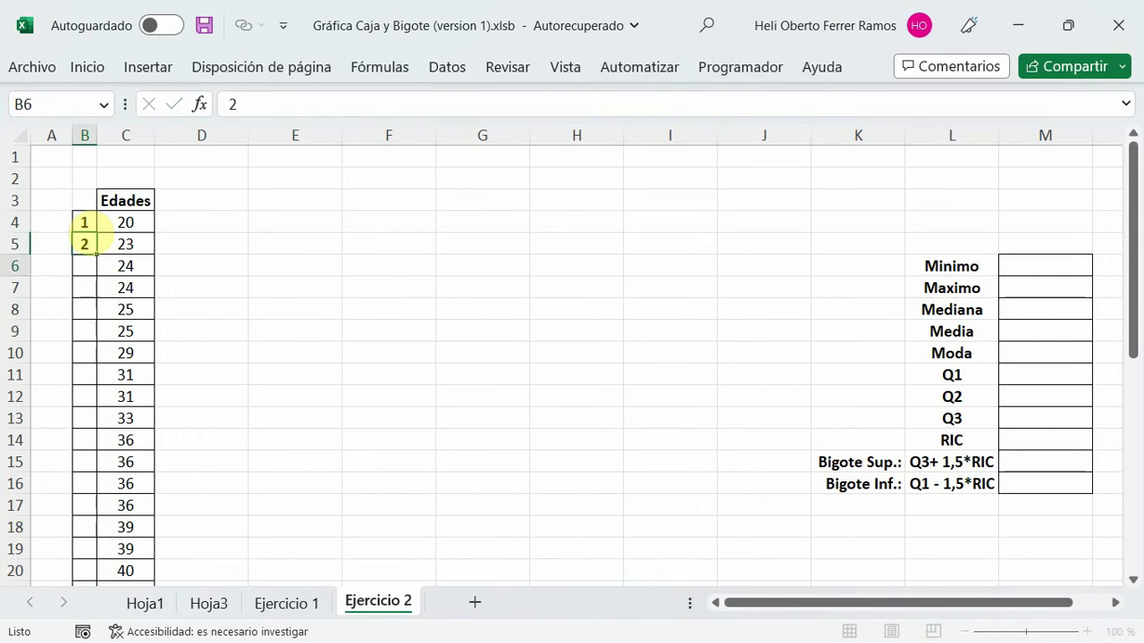
drag(84, 223, 92, 561)
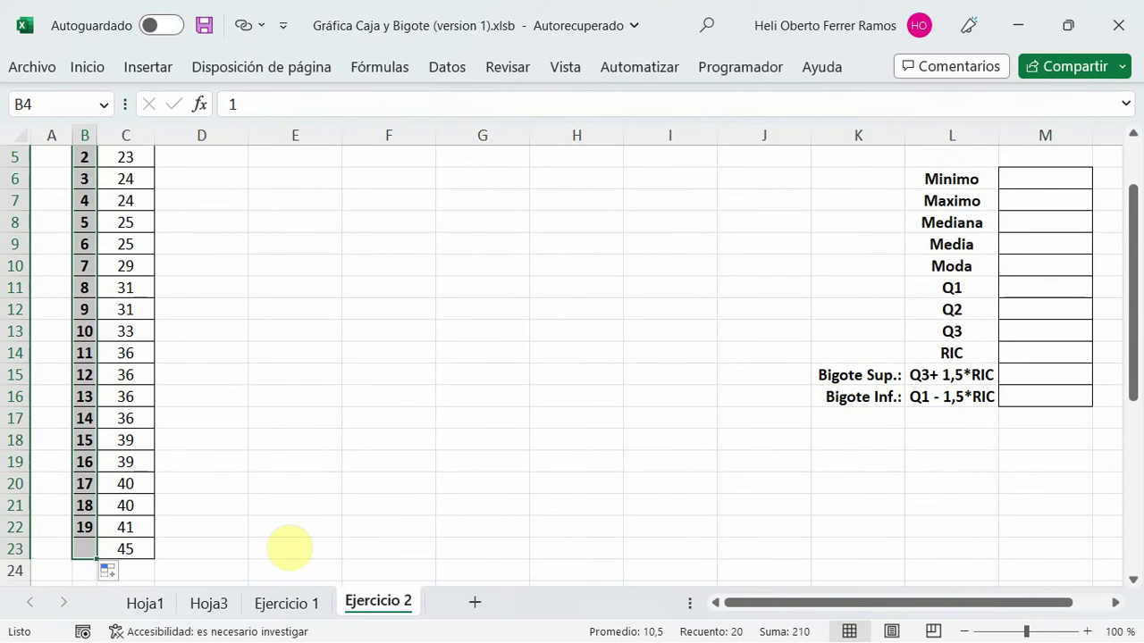
click(295, 527)
scroll(295, 527, up, 2)
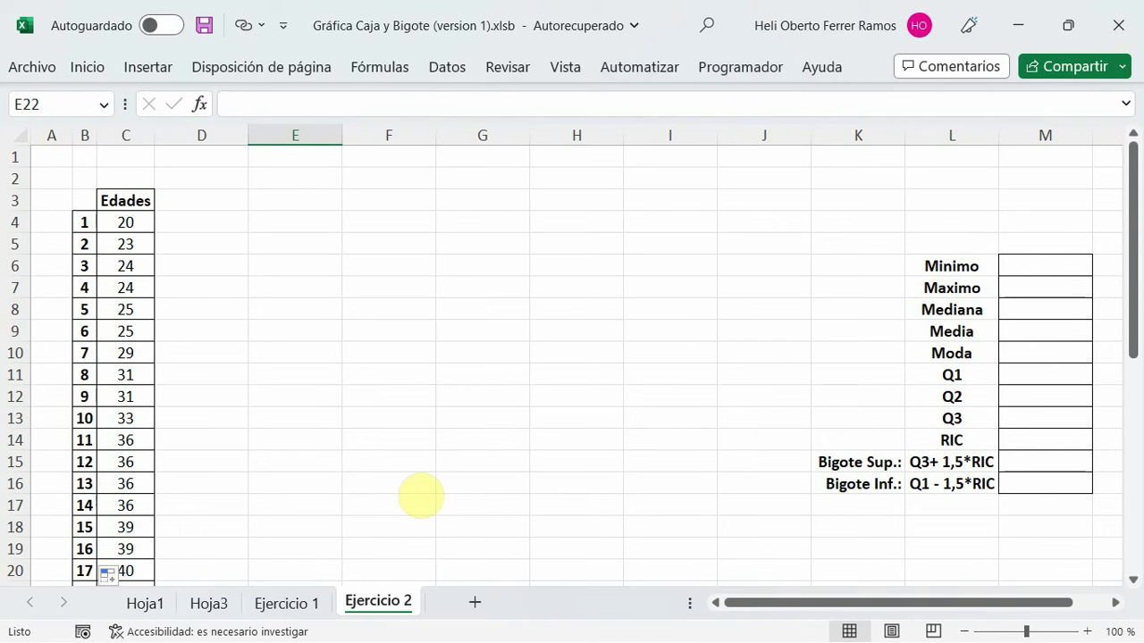
- Turn off Contraer la cinta de opciones so the ribbon stays expanded
scroll(420, 496, down, 1)
scroll(419, 480, up, 1)
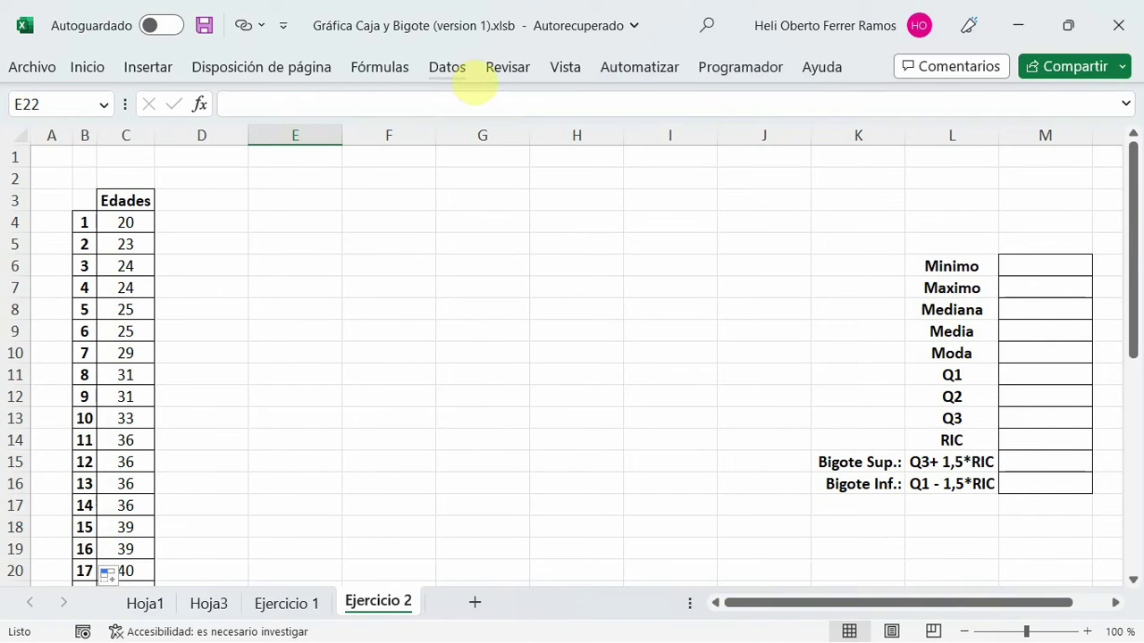
click(92, 70)
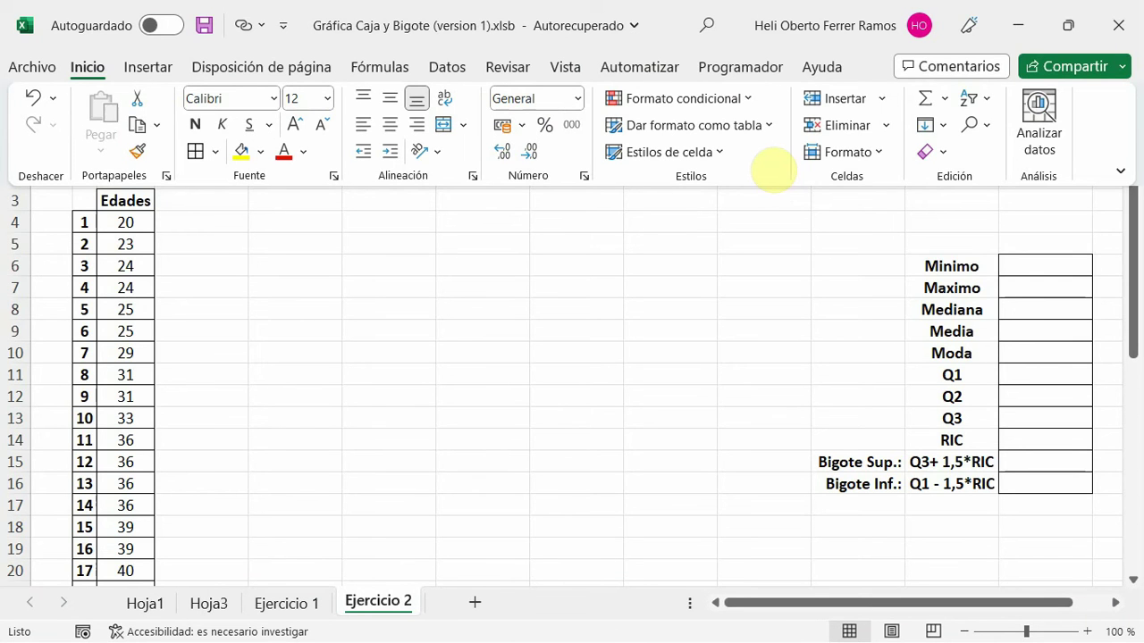
right_click(768, 162)
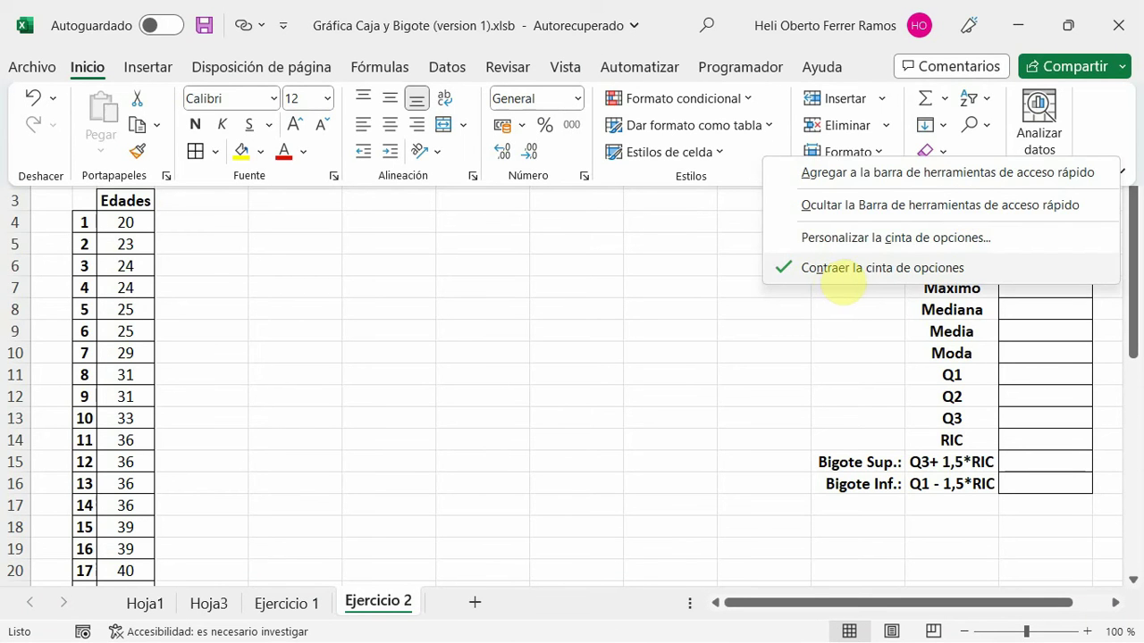
click(840, 272)
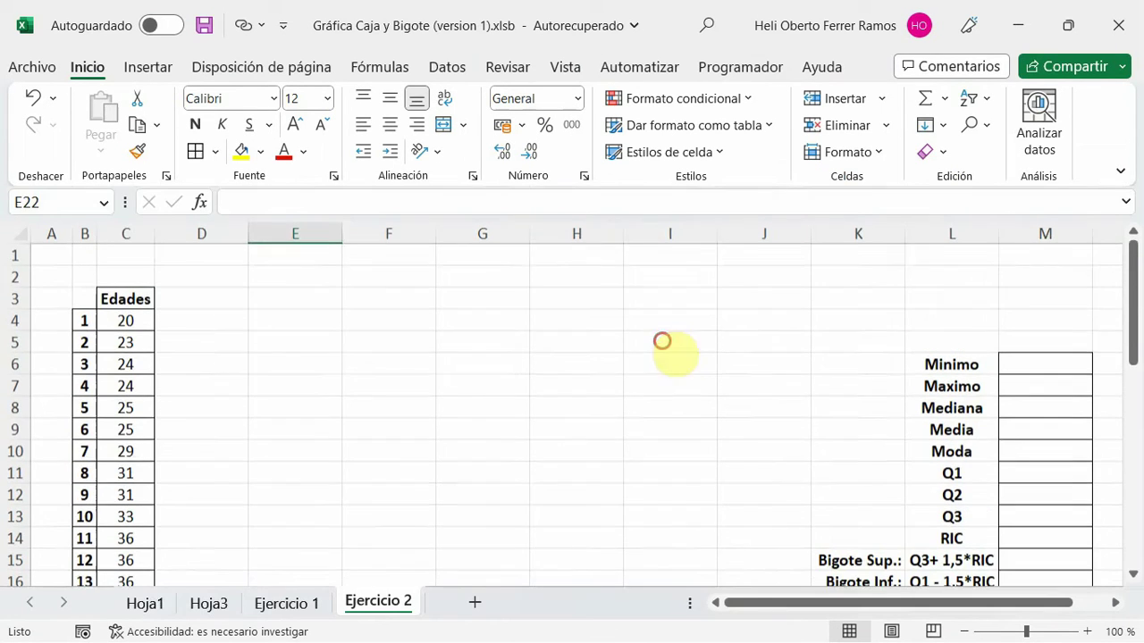
click(541, 285)
- Select the Edades header and all 20 ages in C3:C23
scroll(375, 330, down, 3)
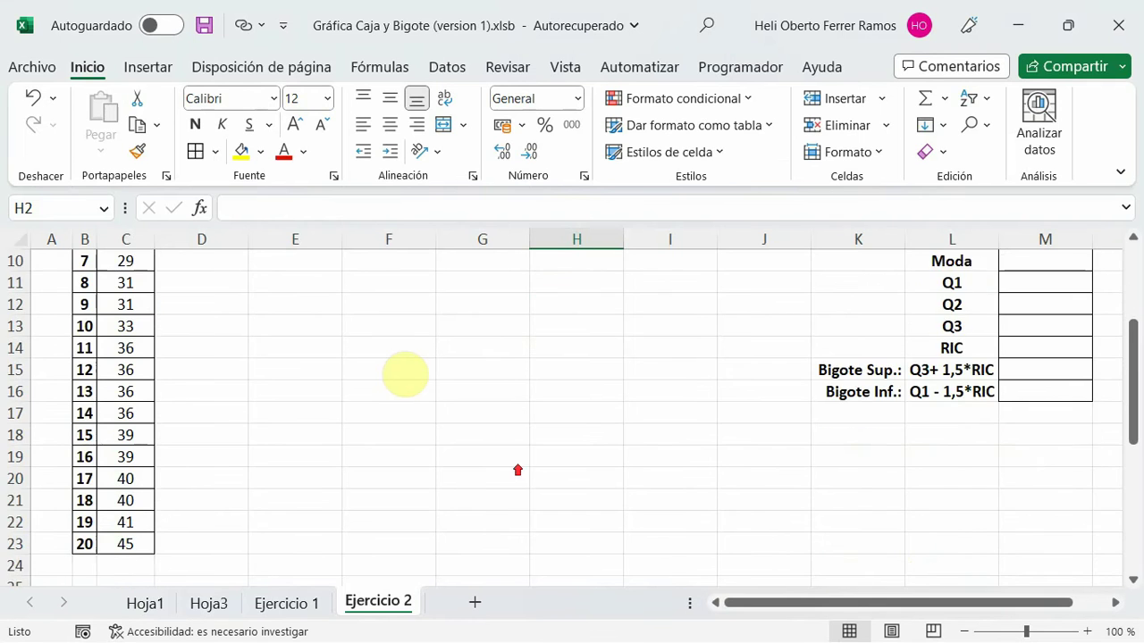
scroll(447, 420, up, 3)
scroll(506, 463, down, 3)
scroll(503, 460, up, 2)
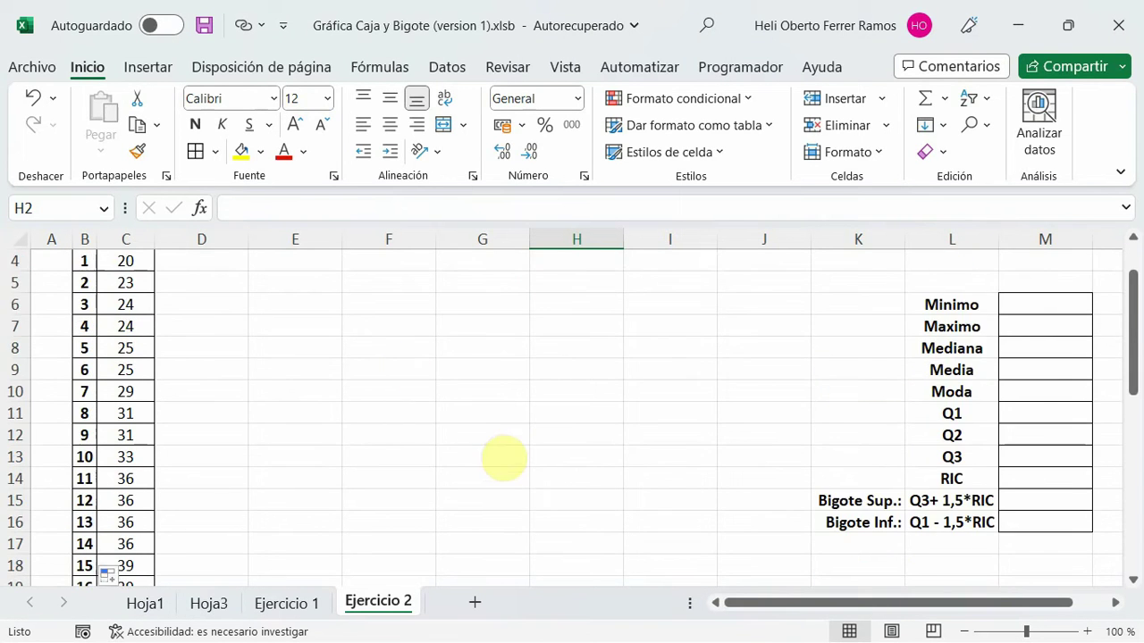
scroll(429, 402, up, 1)
scroll(358, 429, down, 2)
scroll(308, 451, up, 2)
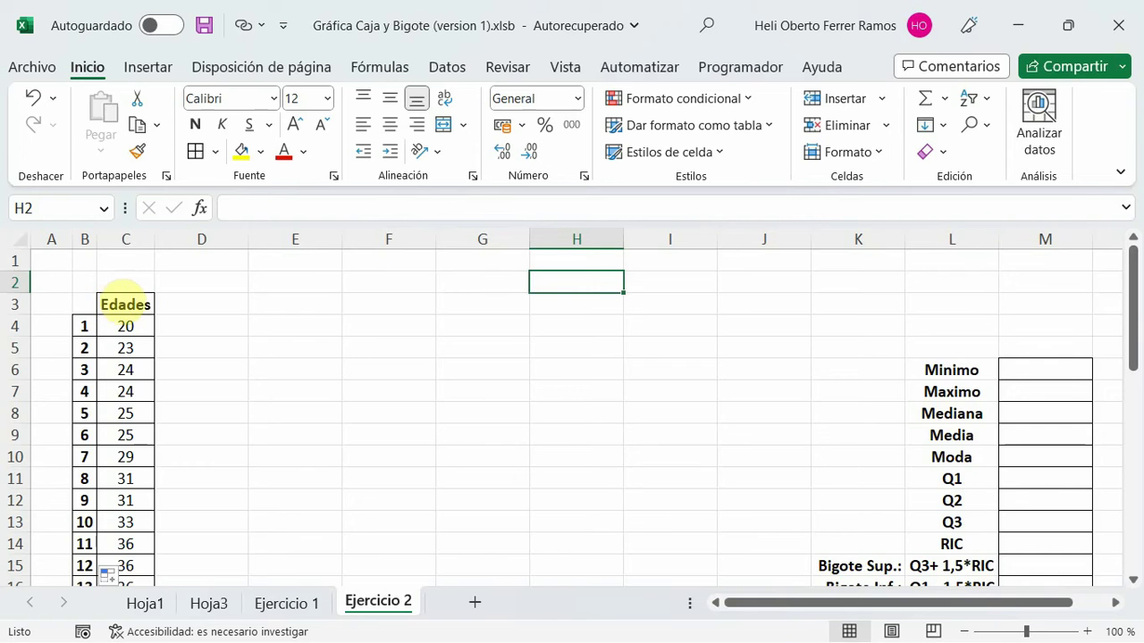
scroll(152, 330, down, 1)
scroll(167, 349, up, 1)
drag(101, 302, 147, 572)
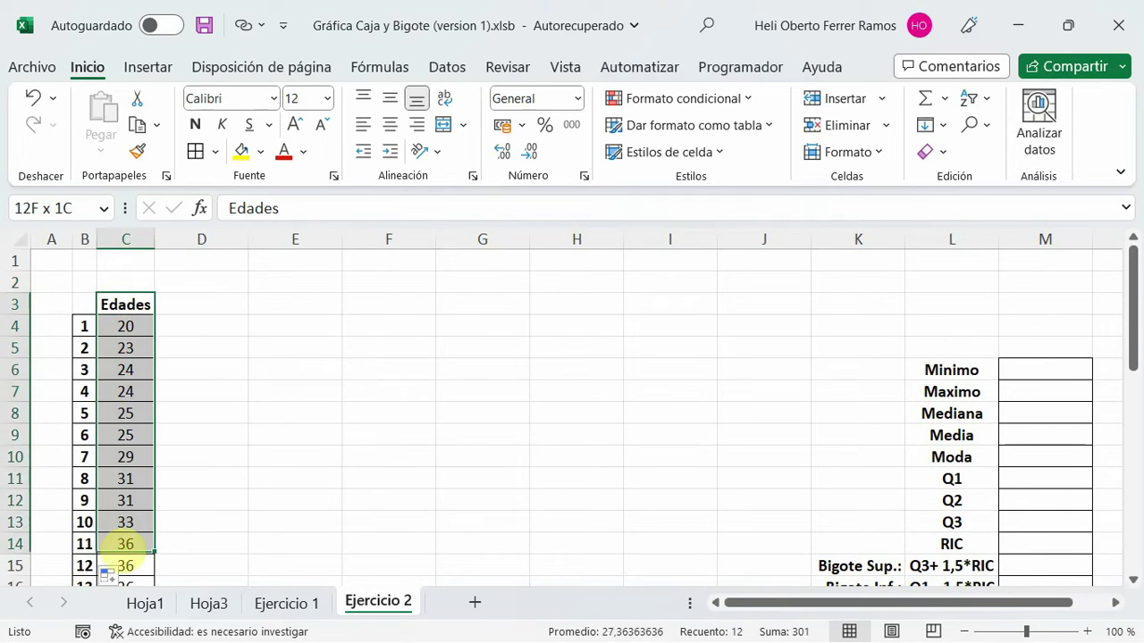
drag(107, 630, 123, 544)
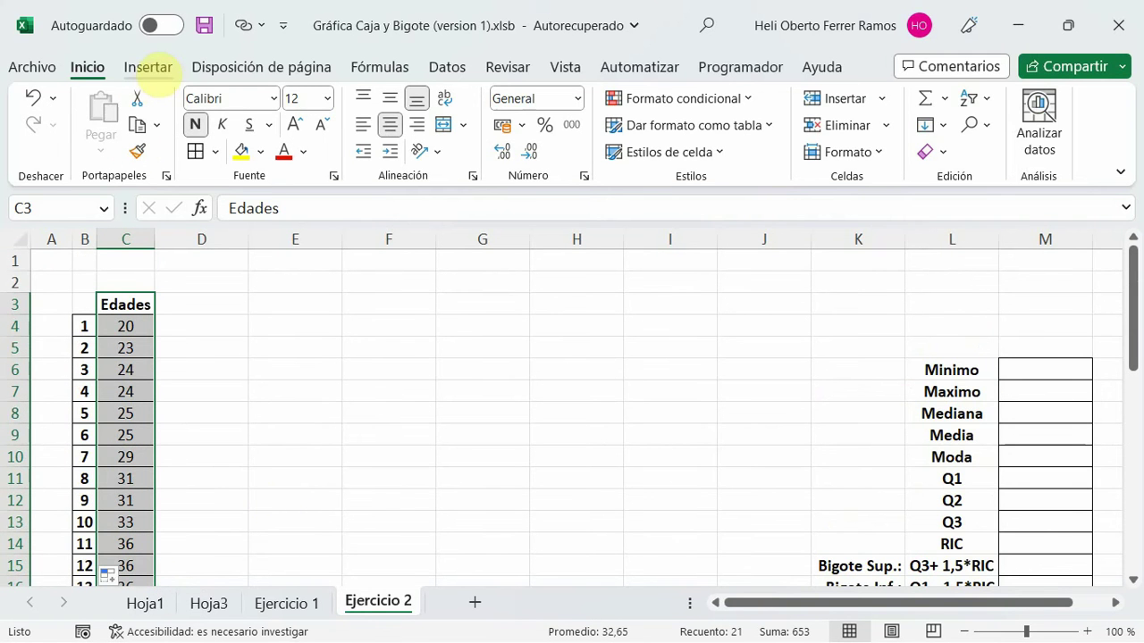
- Insert a Cajas y bigotes chart of the ages from Gráficos recomendados > Todos los gráficos
click(147, 72)
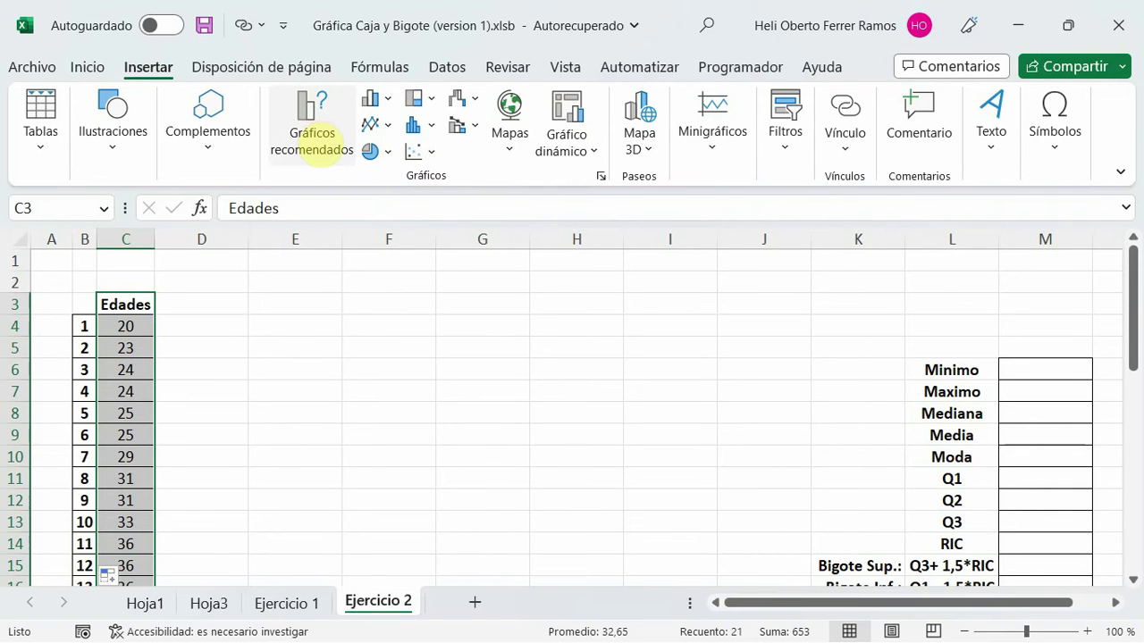
click(312, 141)
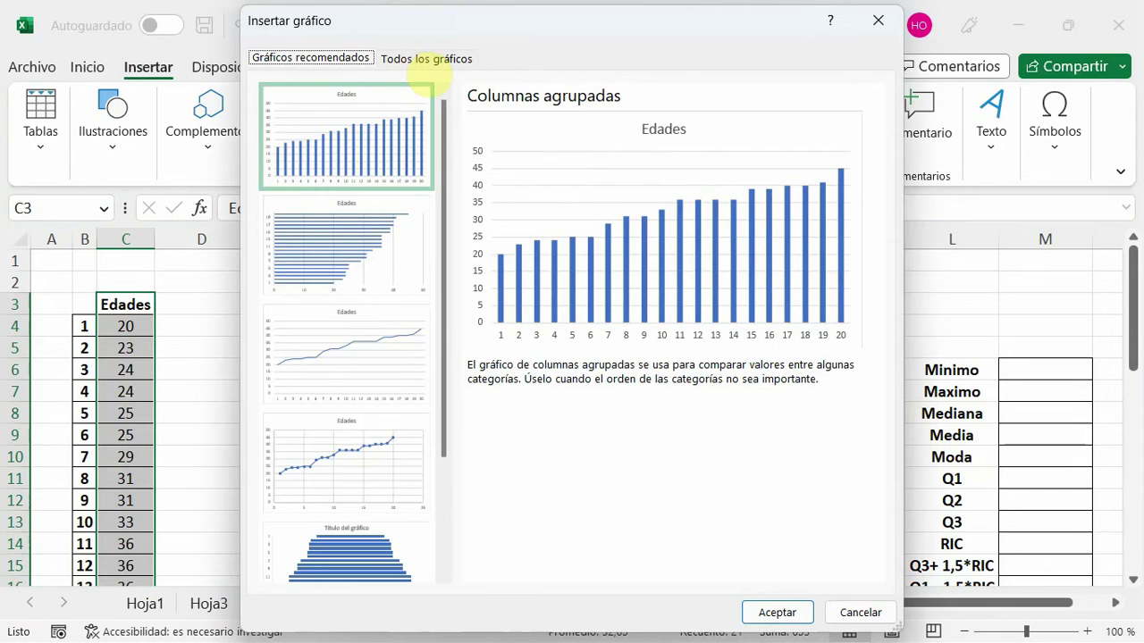
click(425, 59)
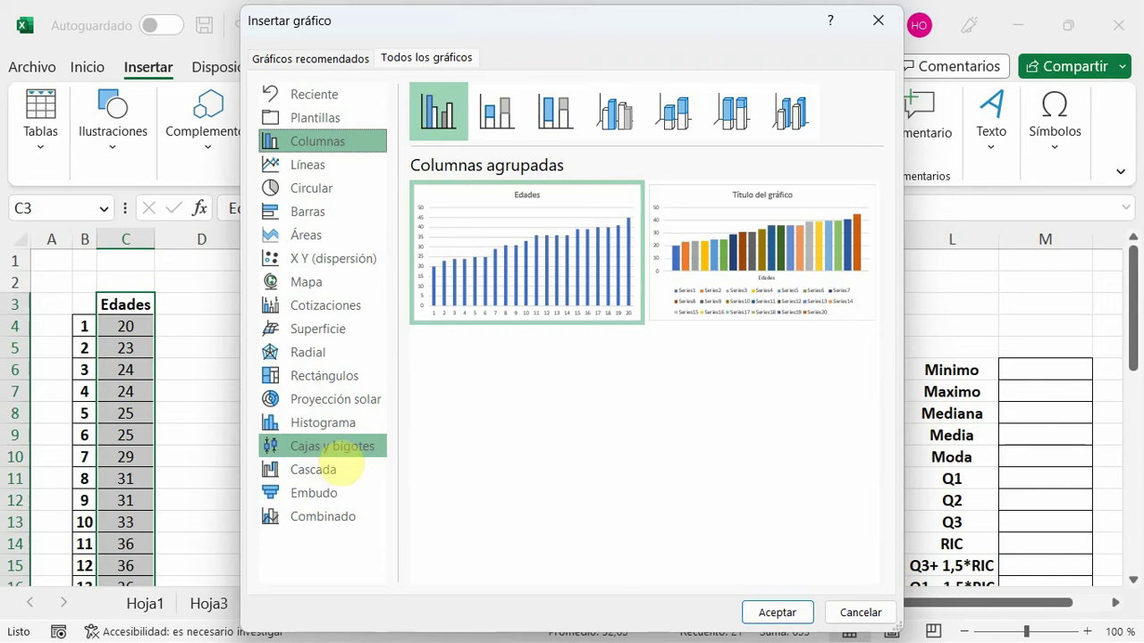
click(333, 447)
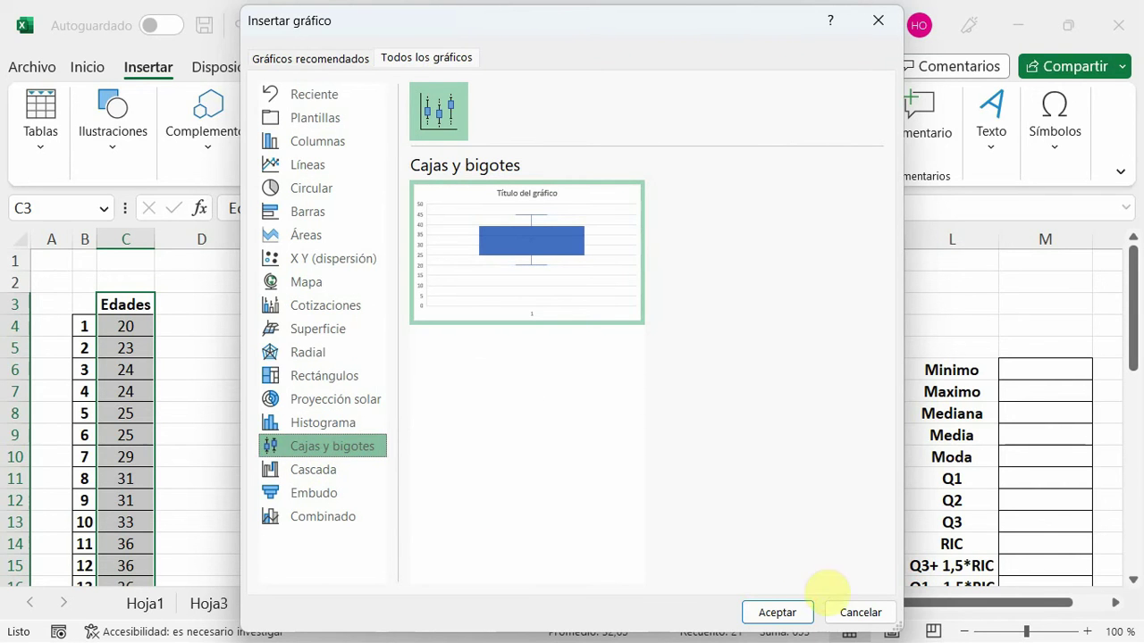
click(777, 612)
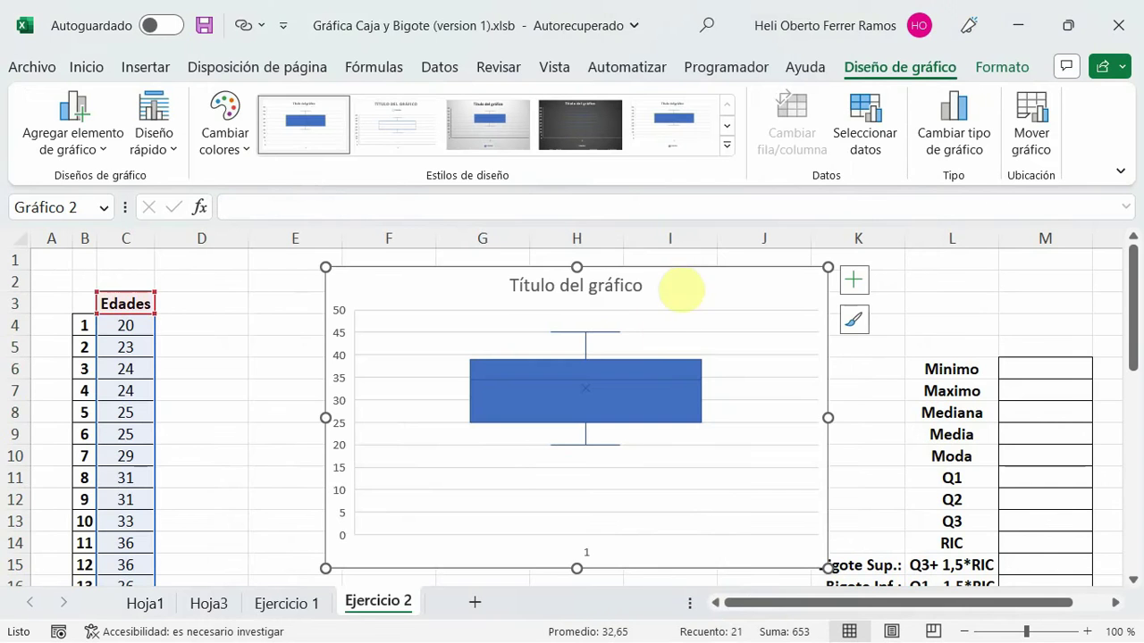
- Move the chart beside the ages, enlarge it, and delete its horizontal axis with the 1 label
drag(659, 283, 559, 278)
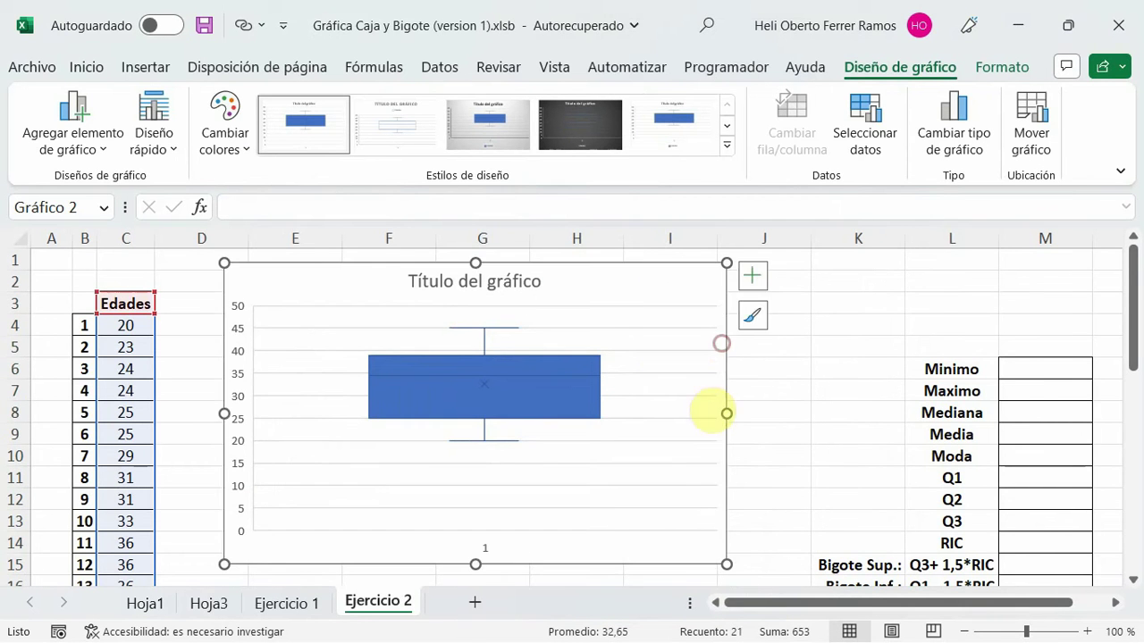
drag(726, 414, 781, 414)
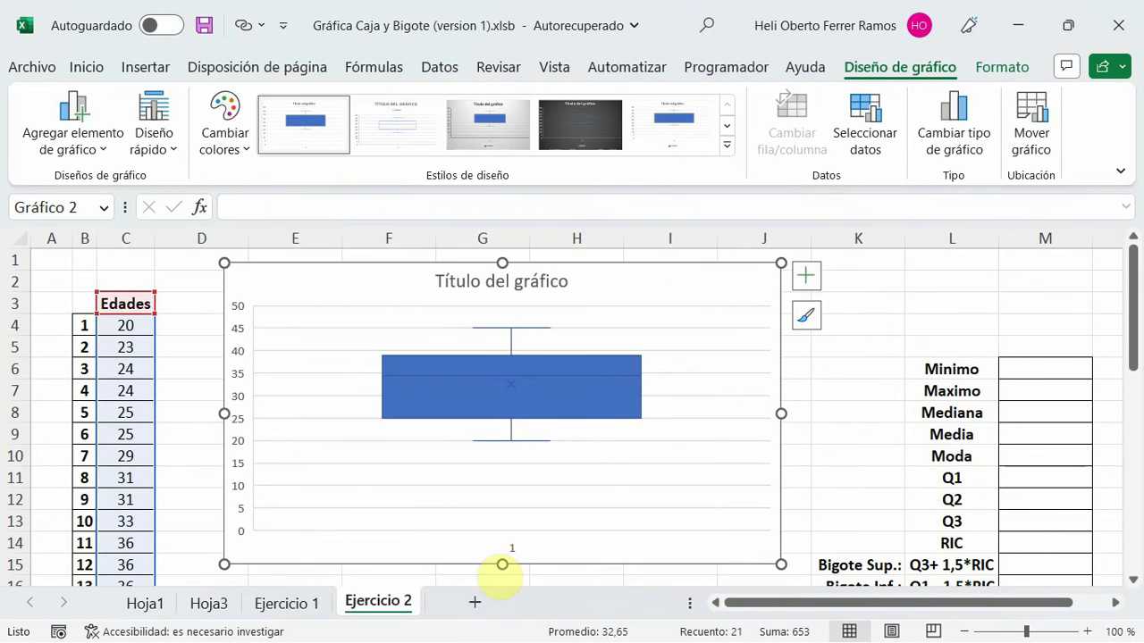
mouse_move(502, 564)
mouse_down()
mouse_move(502, 582)
mouse_move(492, 487)
mouse_up()
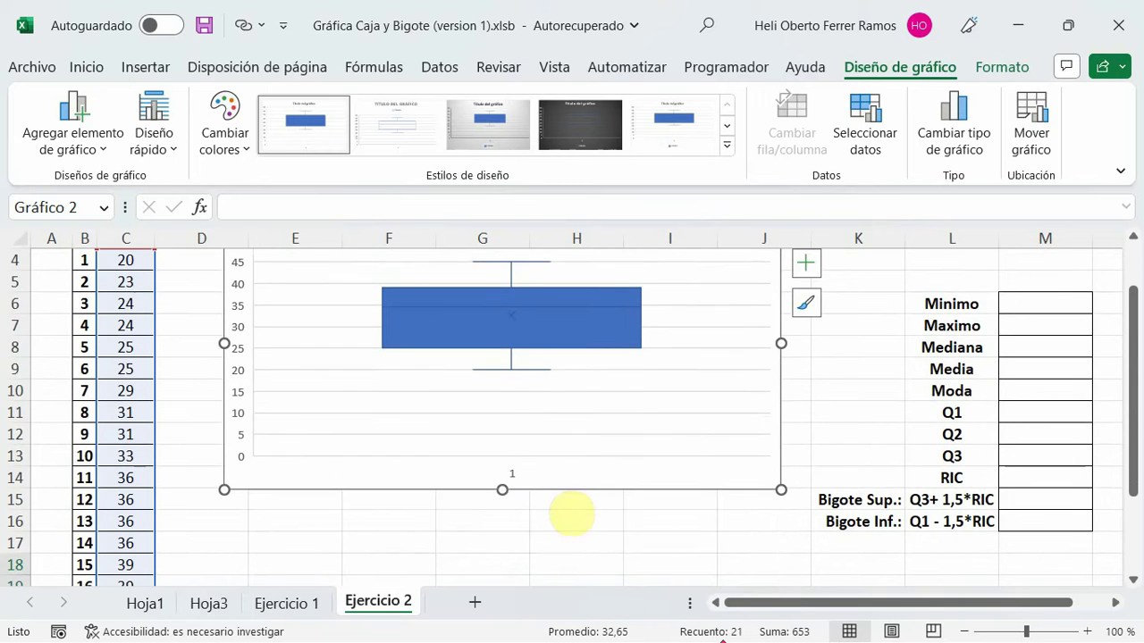
scroll(554, 528, up, 1)
click(512, 539)
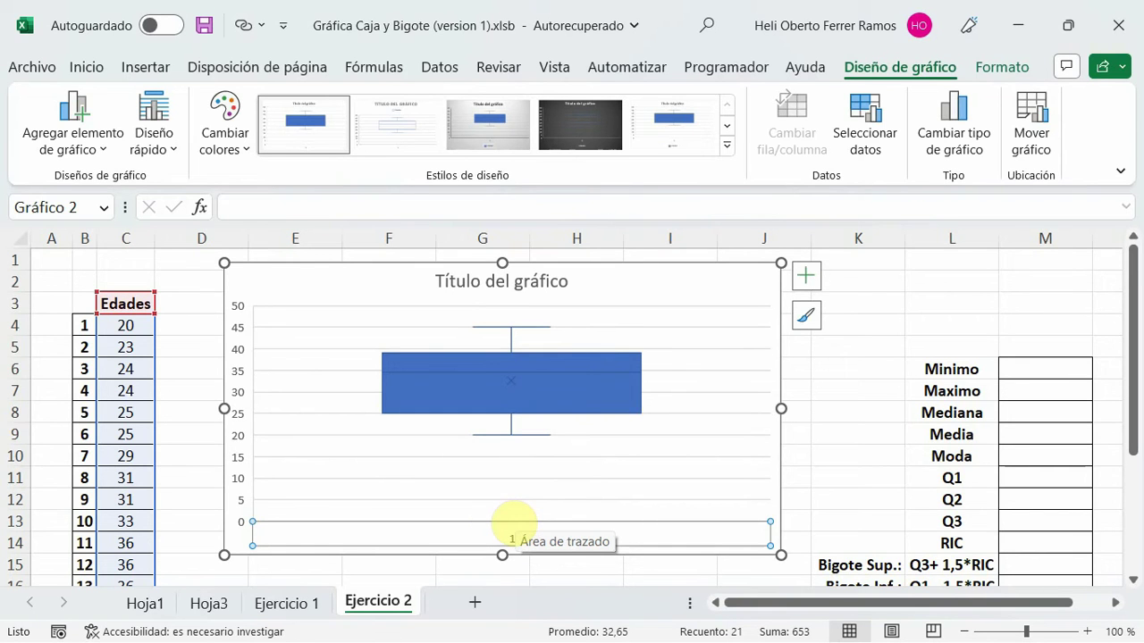
key(Delete)
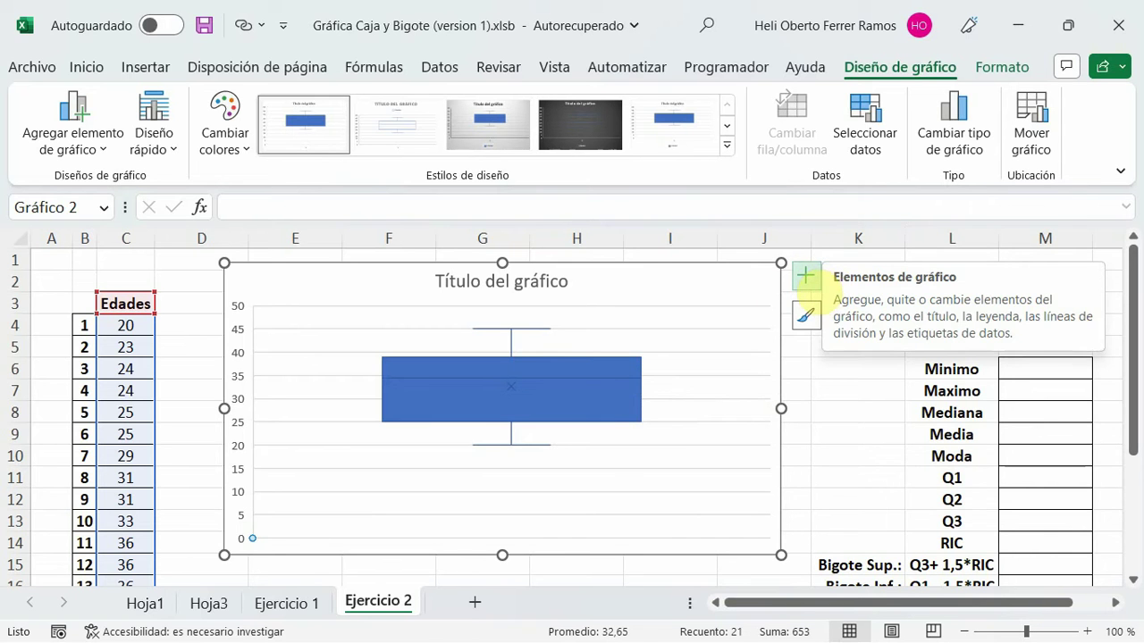
- Turn on data labels (45, 39, 34,5, 25, 20, 32,65) and leave the chart without a legend
click(805, 277)
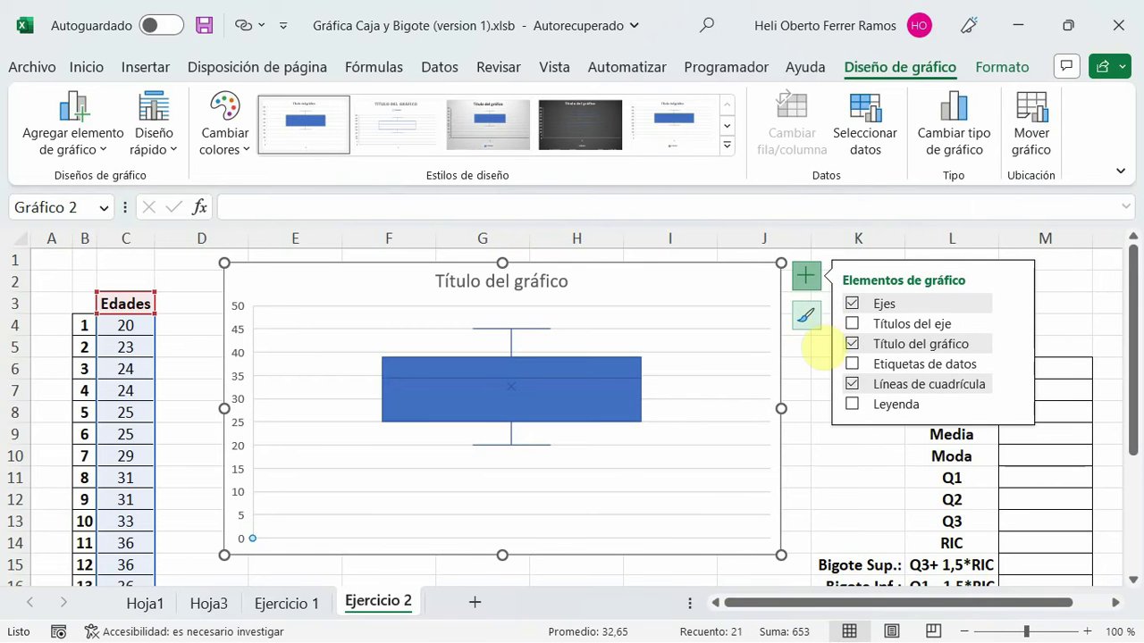
click(858, 405)
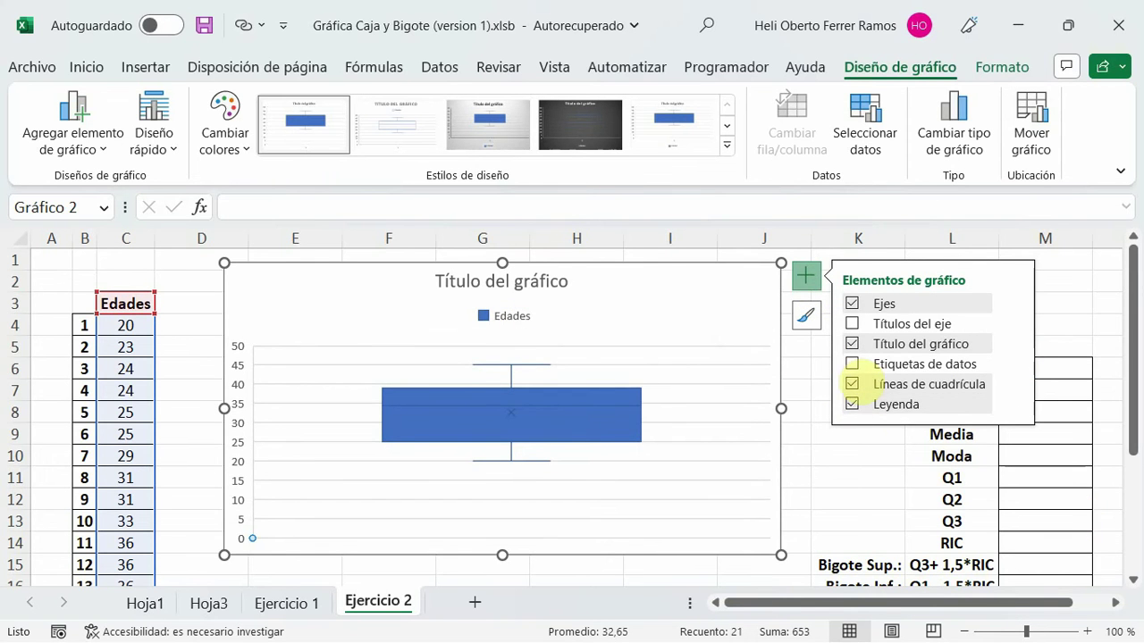
click(853, 364)
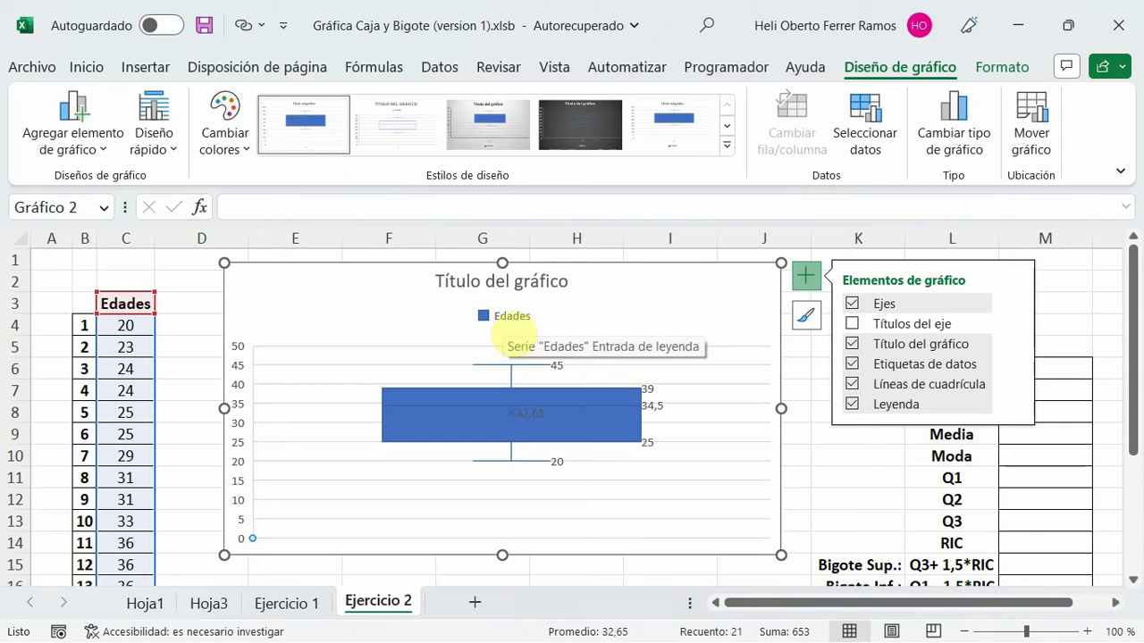
click(851, 364)
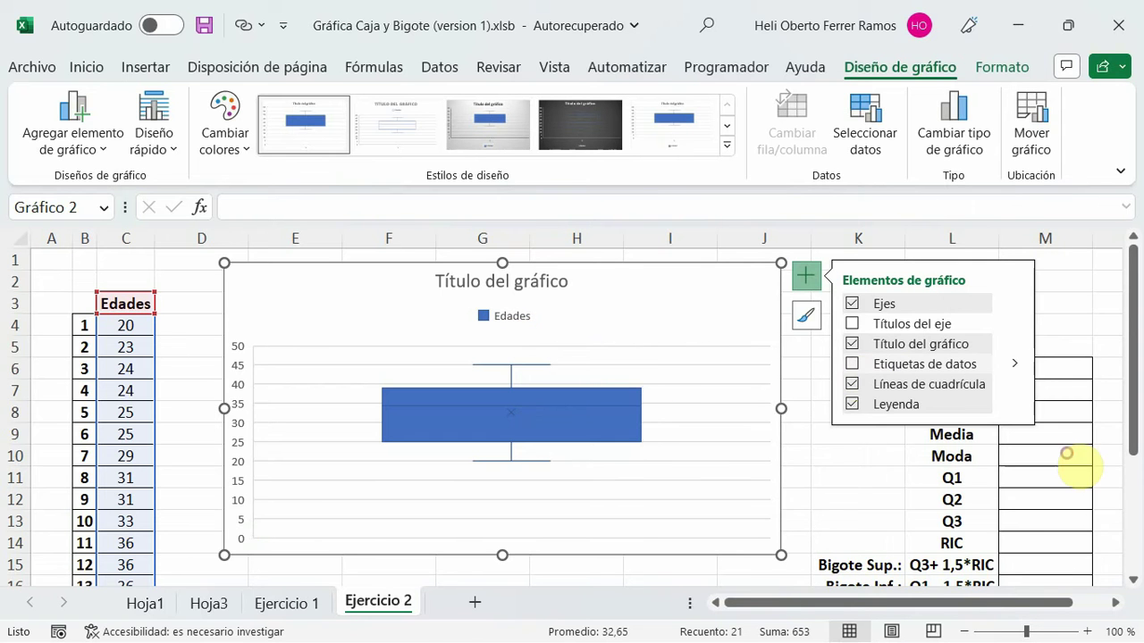
click(851, 364)
click(852, 404)
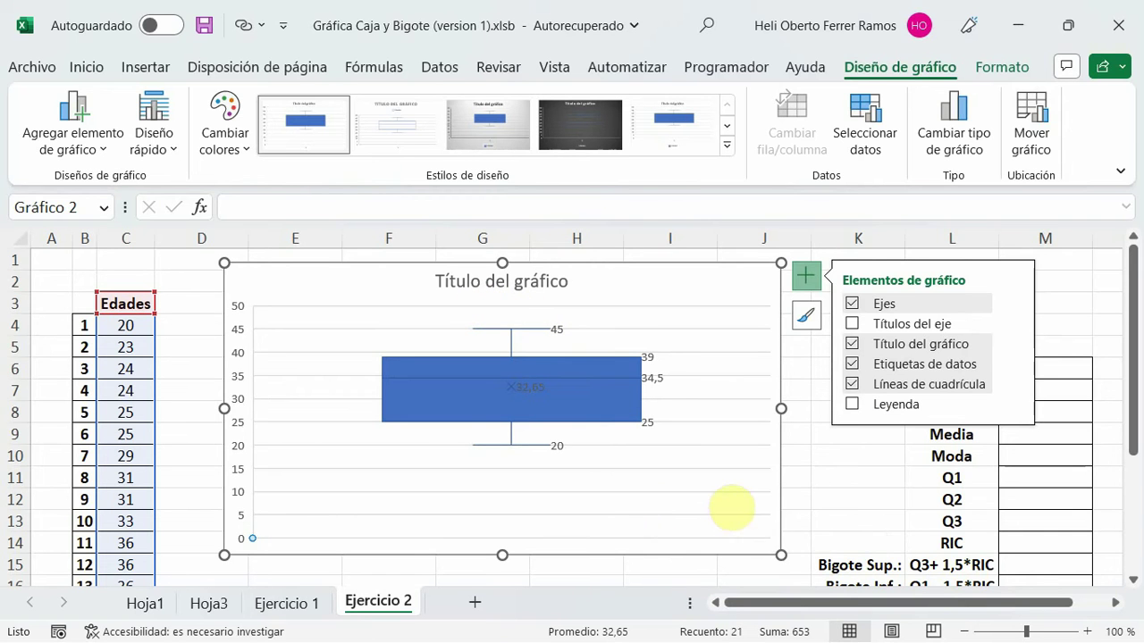
click(820, 500)
- Replace the default chart title with 'Edades'
click(653, 352)
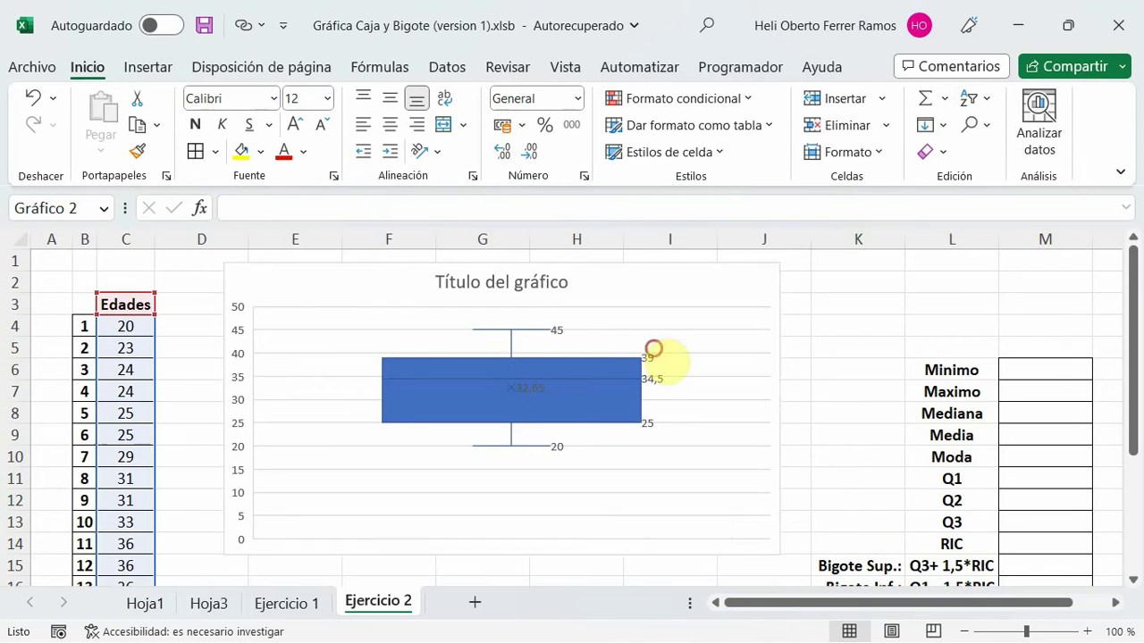
click(541, 281)
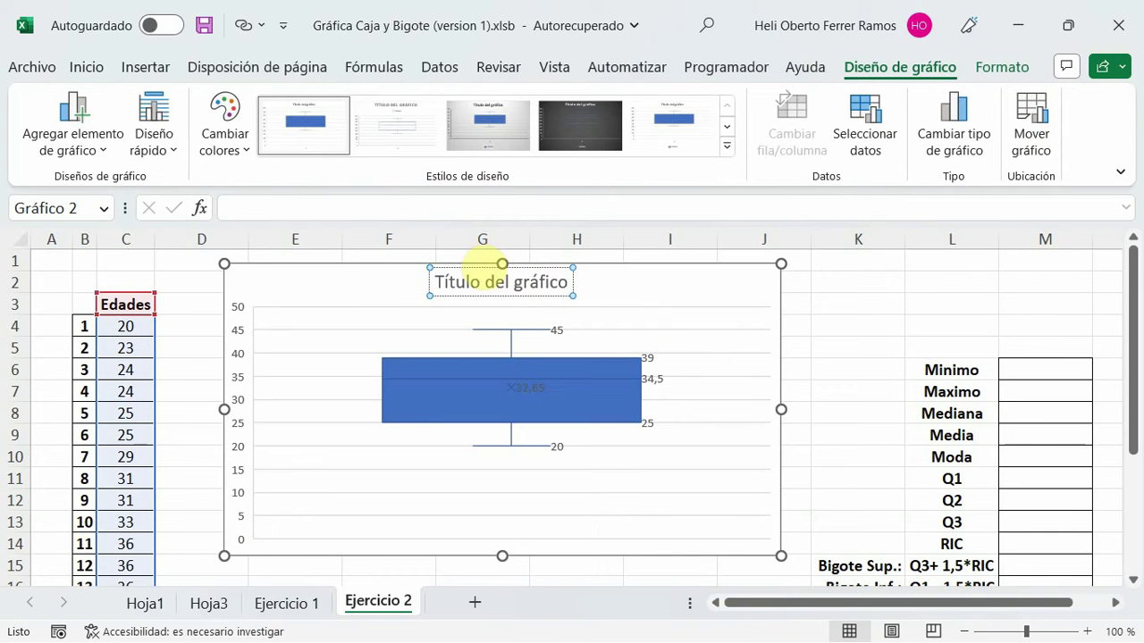
key(BackSpace)
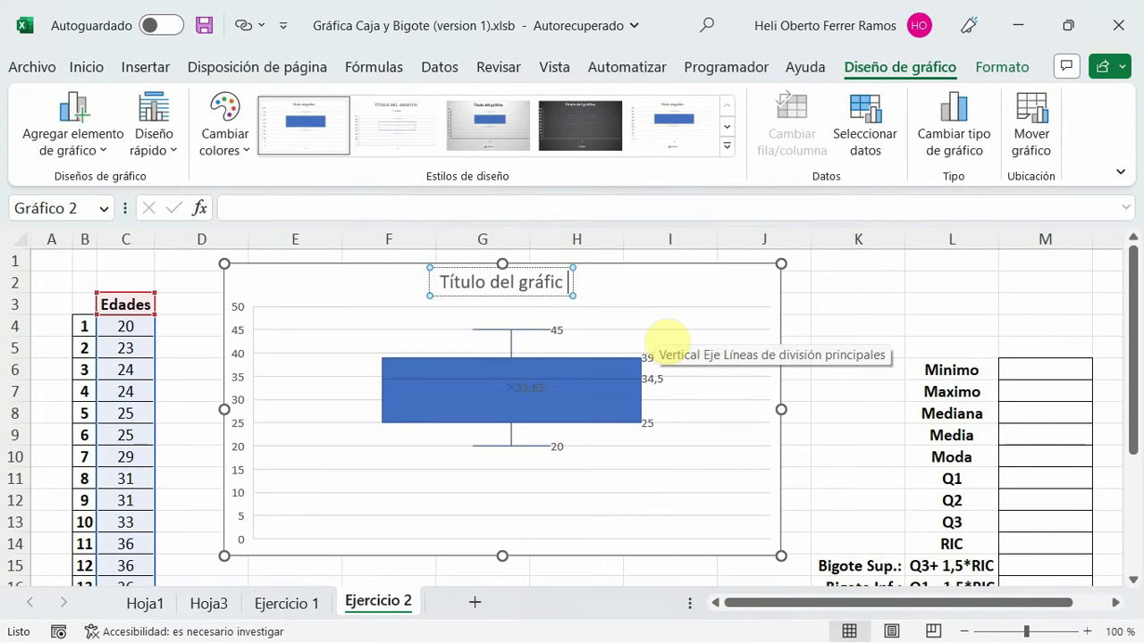
key(BackSpace)
key(BackSpace)
key(BackSpace)
key(BackSpace)
key(BackSpace)
key(BackSpace)
key(BackSpace)
key(BackSpace)
key(BackSpace)
key(BackSpace)
key(BackSpace)
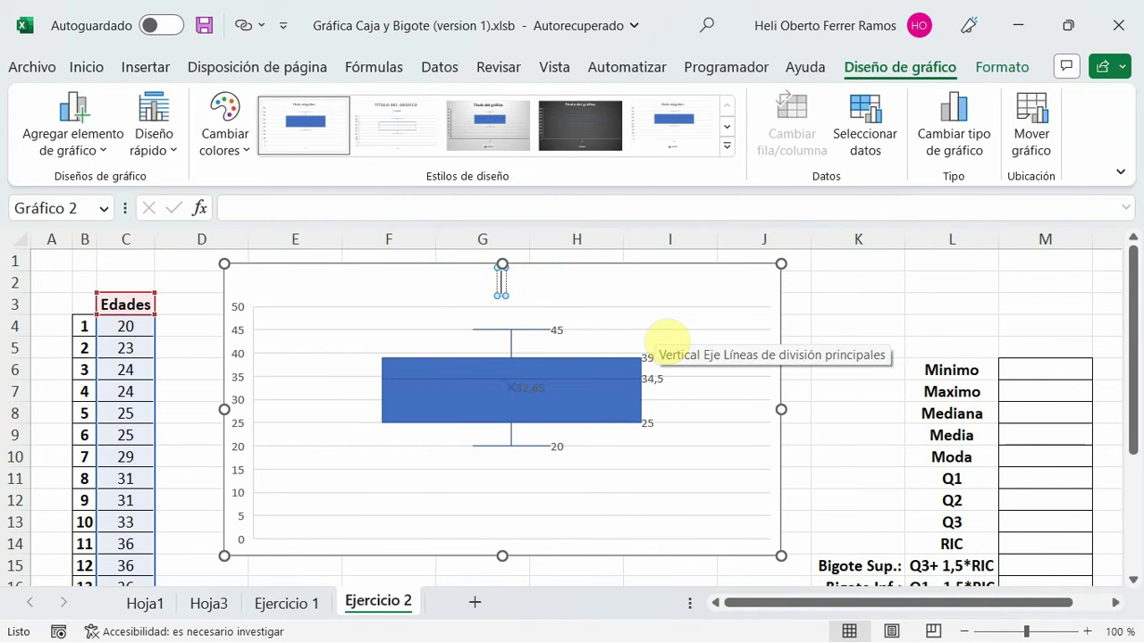
click(746, 438)
- Make the Edades title bold with black font colour
click(630, 348)
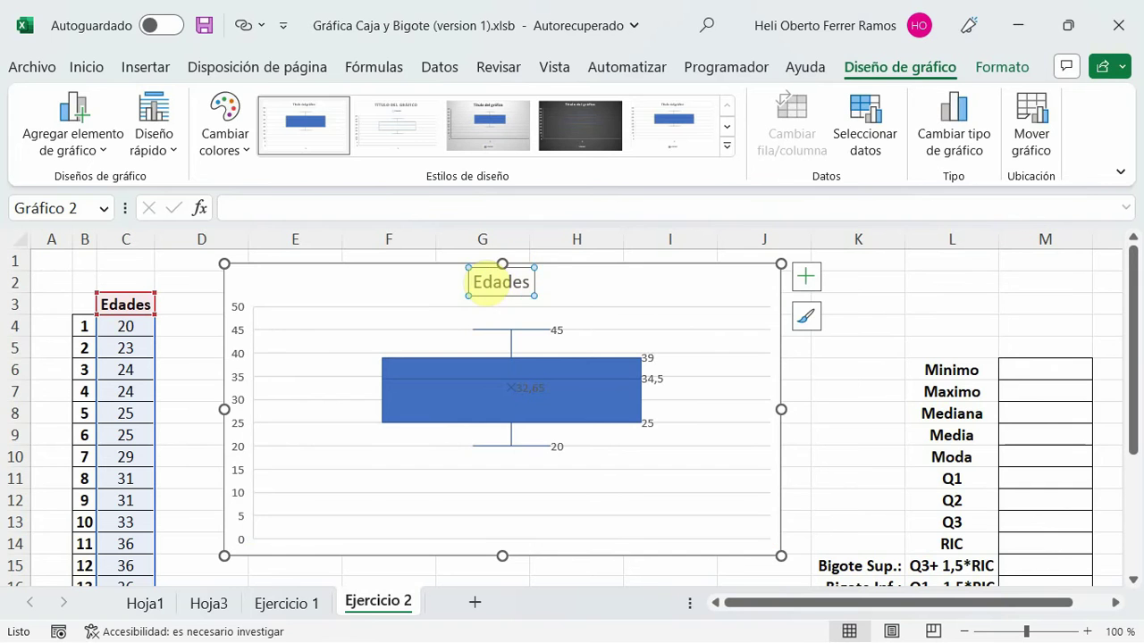
click(500, 281)
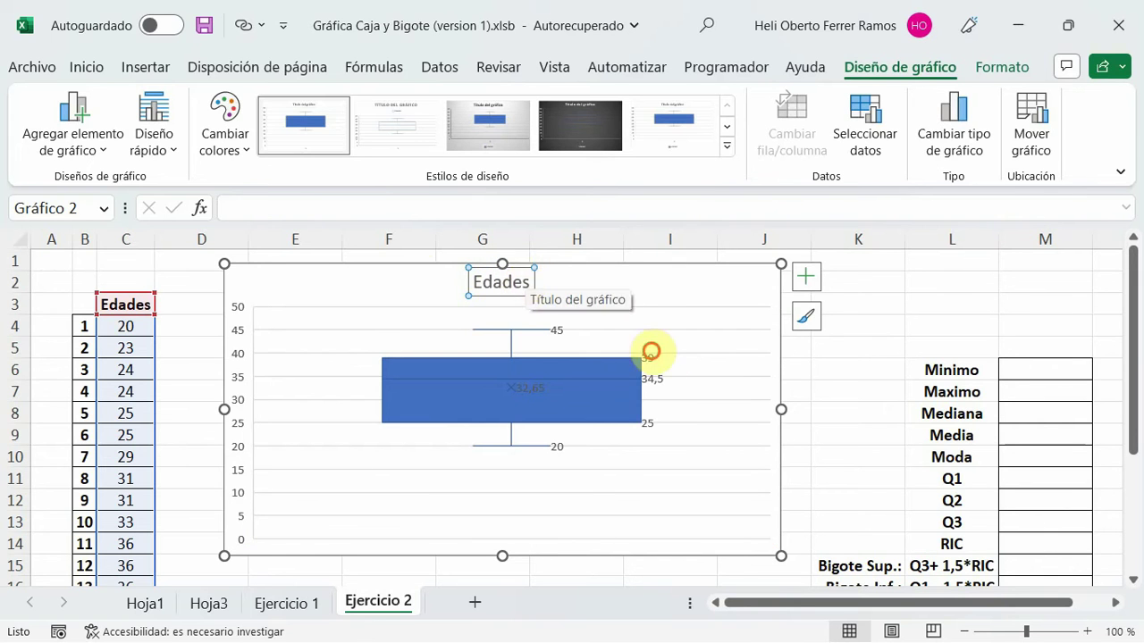
double_click(501, 282)
click(701, 350)
click(513, 282)
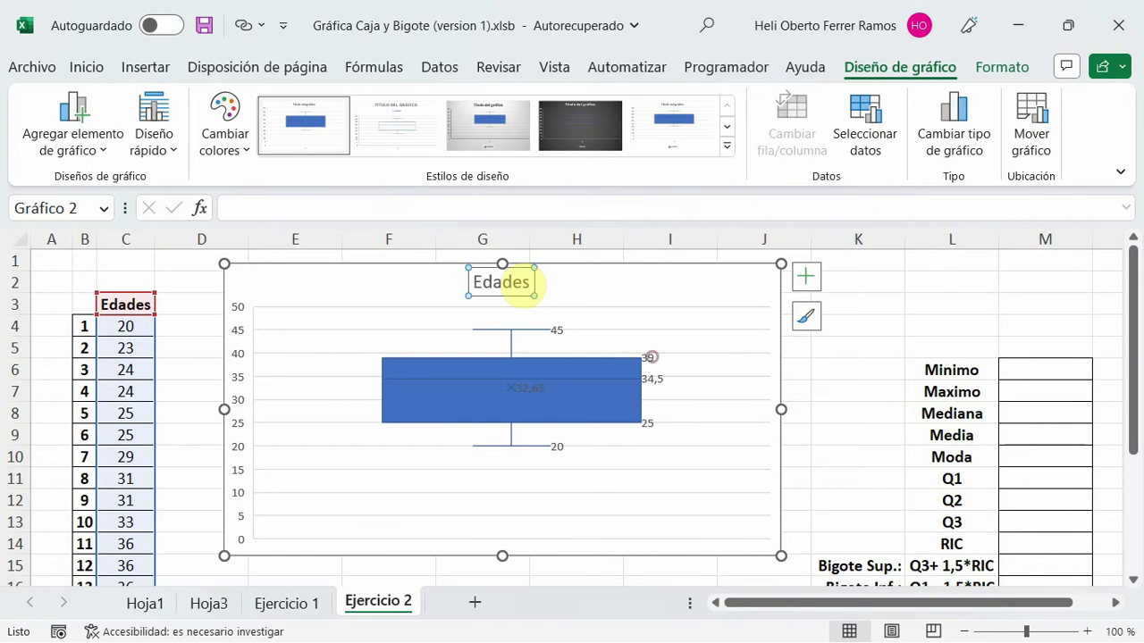
click(92, 78)
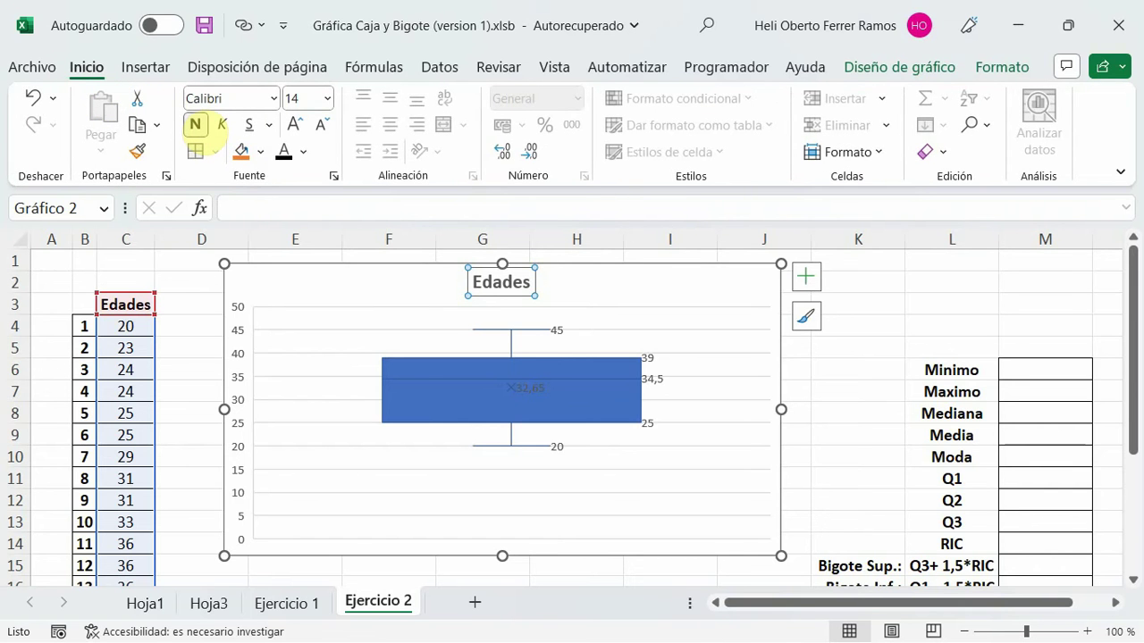
click(195, 125)
click(284, 152)
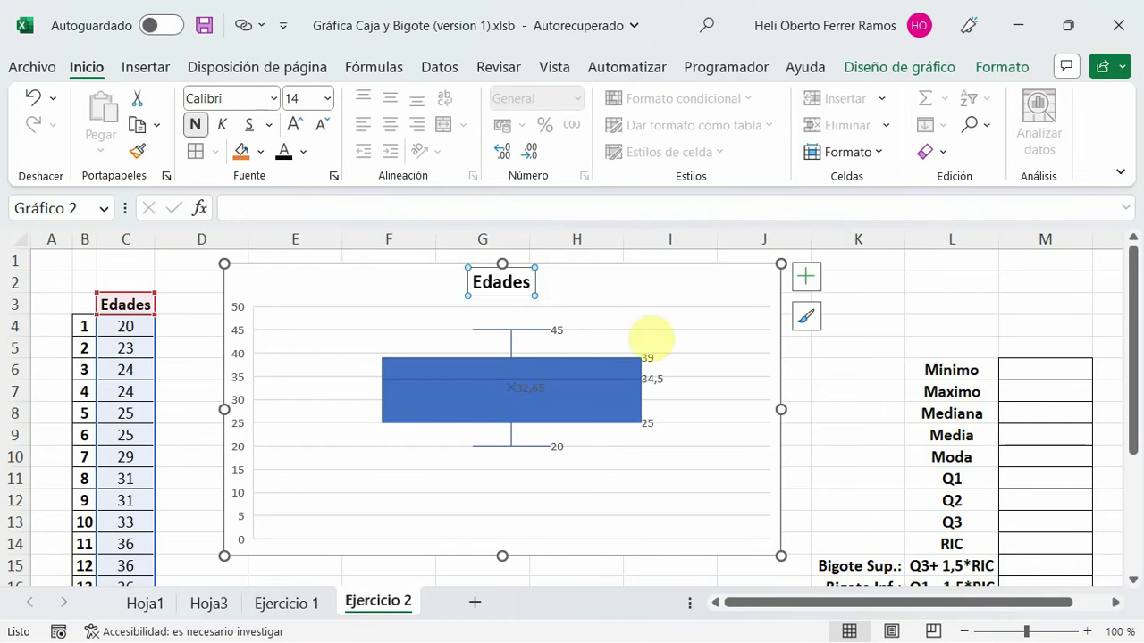
click(818, 391)
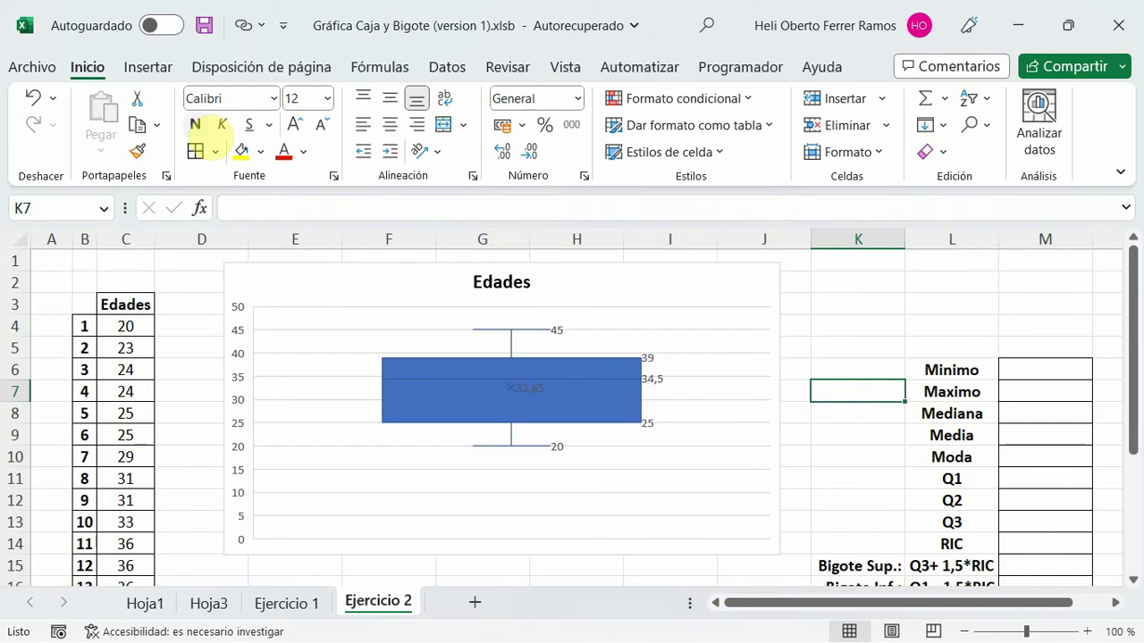
click(275, 99)
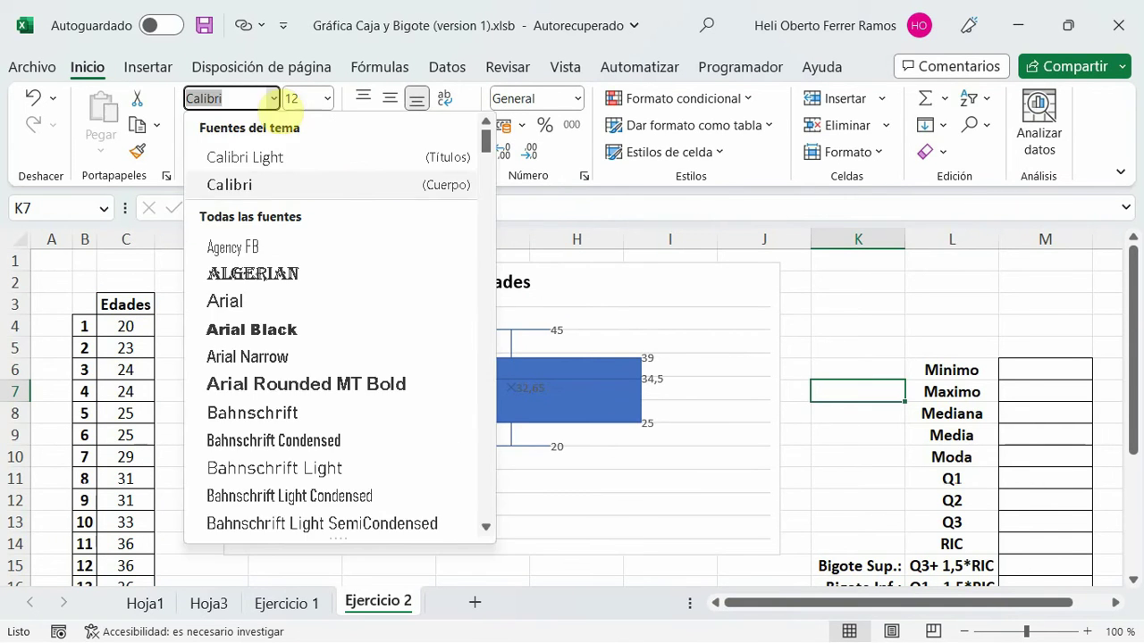
click(851, 343)
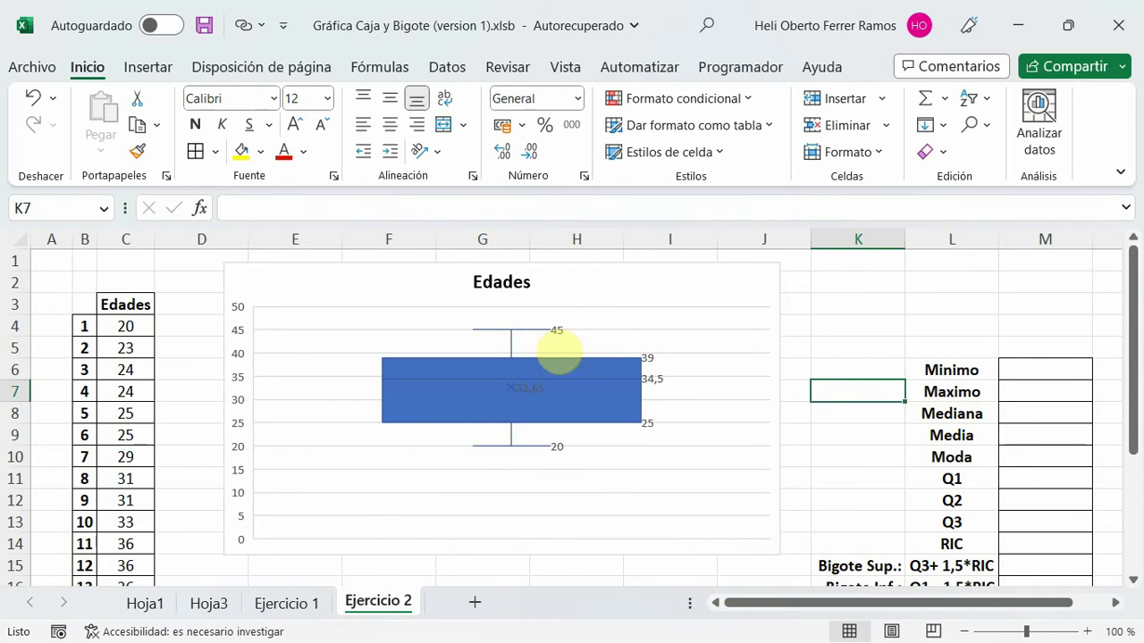
- Format the data labels 45, 39, 34,5, 32,65, 25, 20 bold, black and one size larger
click(561, 334)
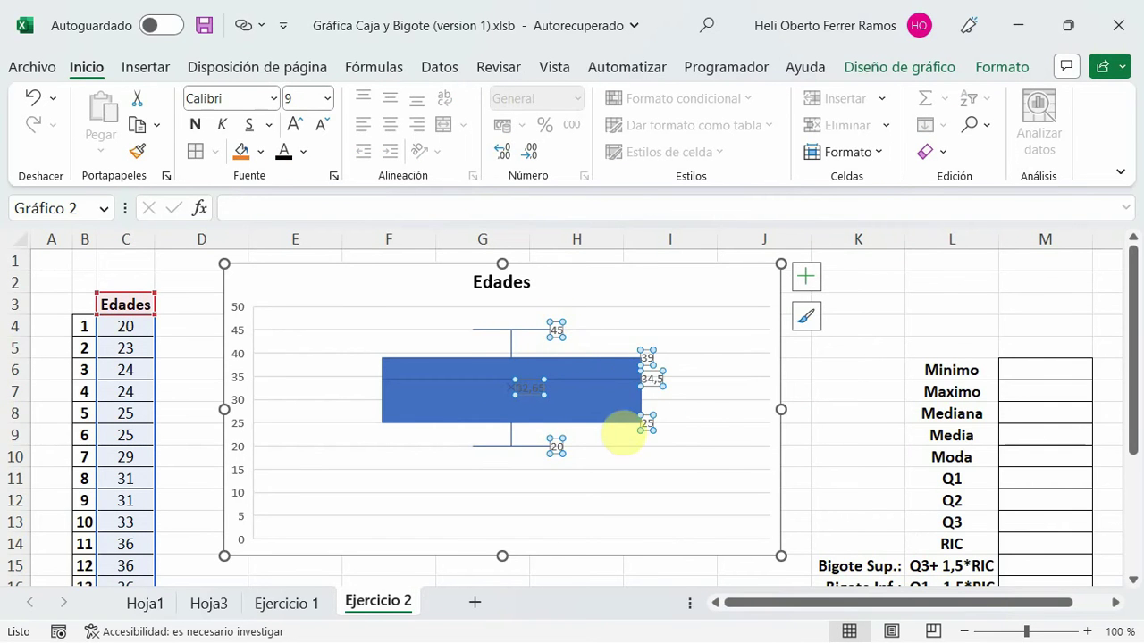
click(242, 154)
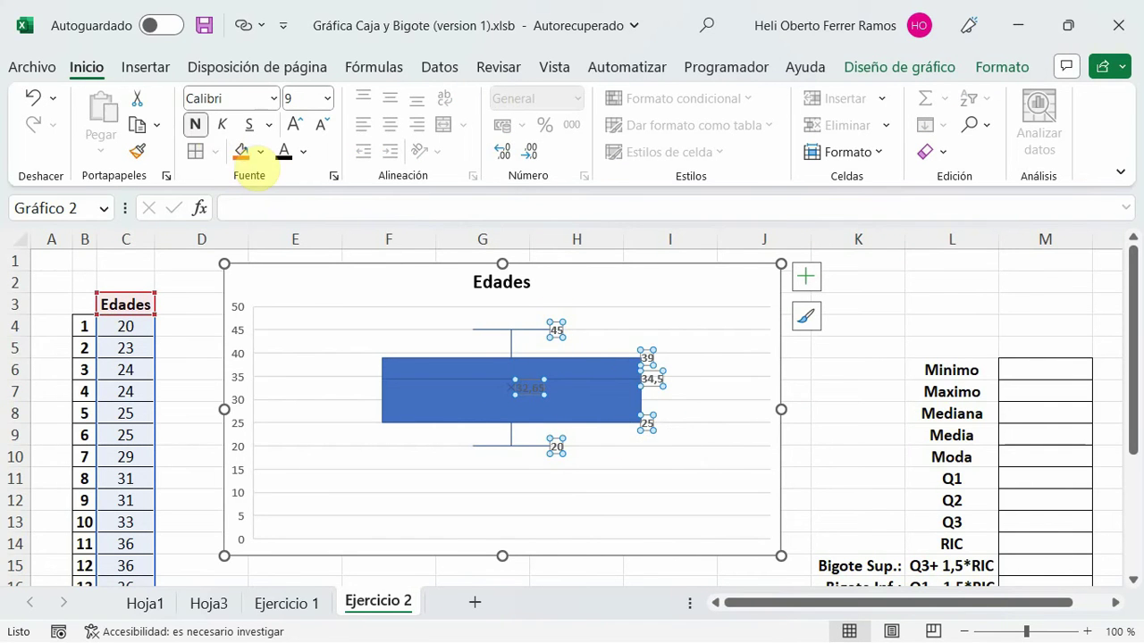
click(284, 152)
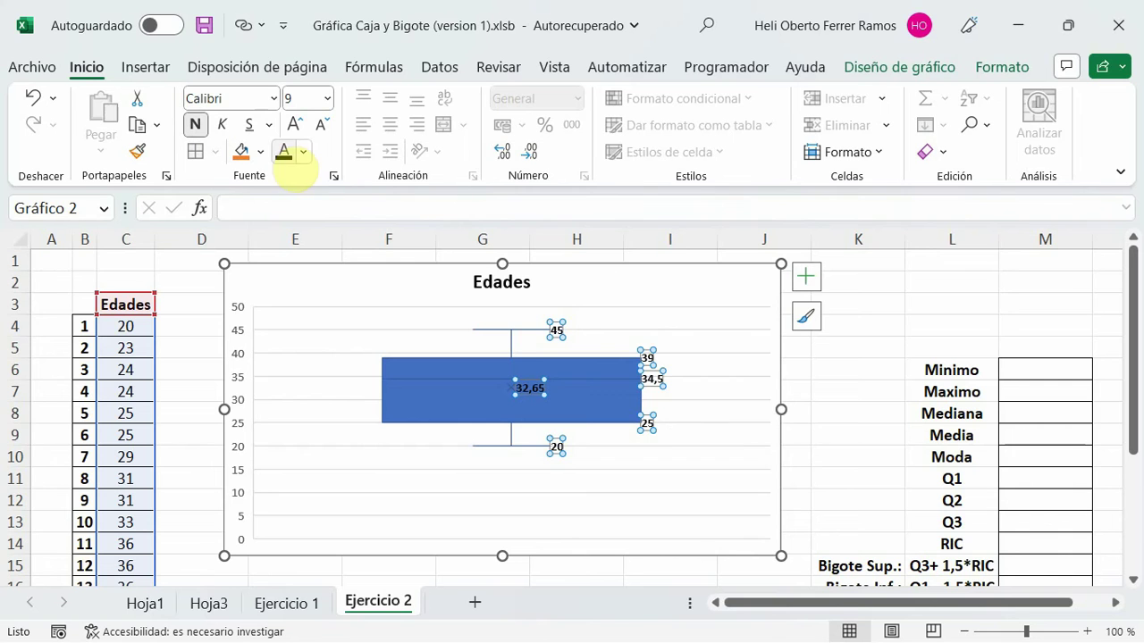
click(294, 124)
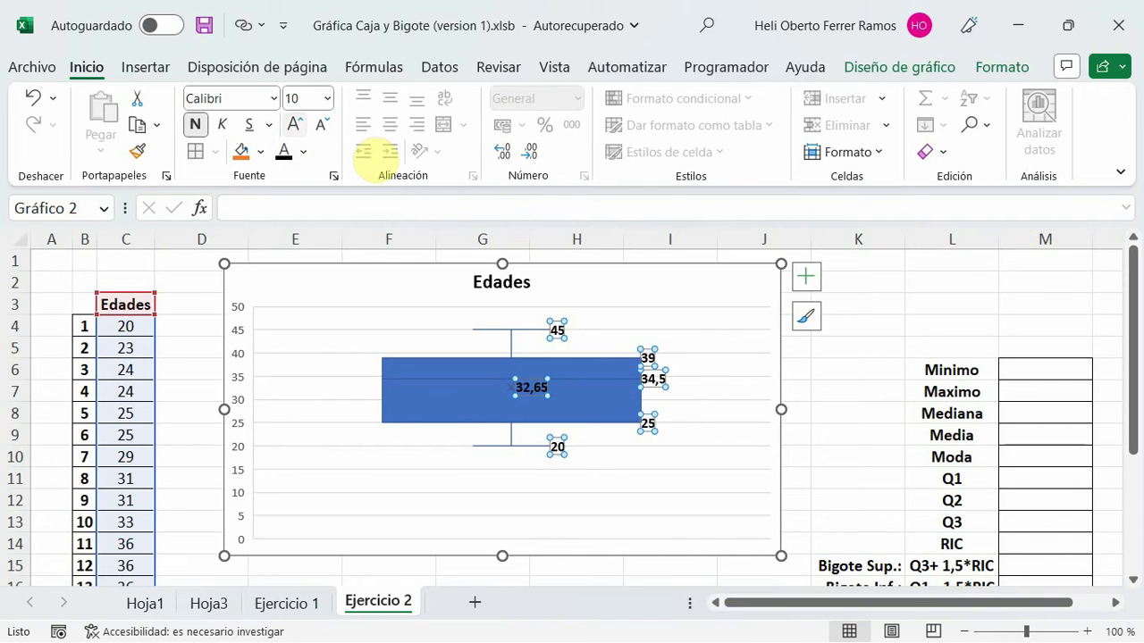
click(657, 486)
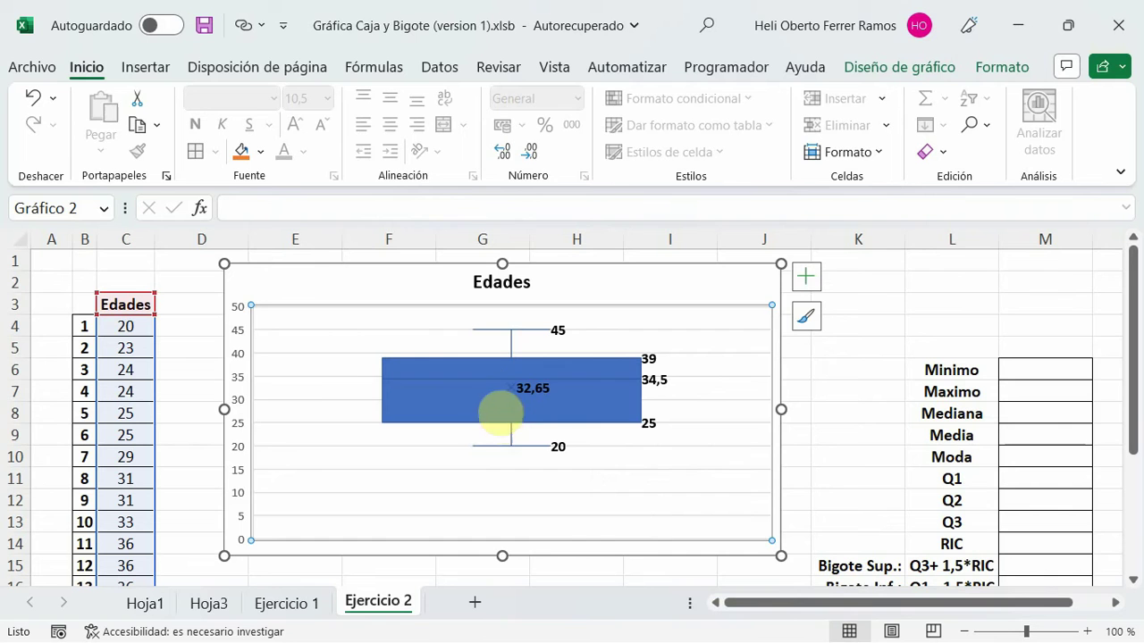
- In Formato de serie de datos, fill the Edades box light blue
click(499, 412)
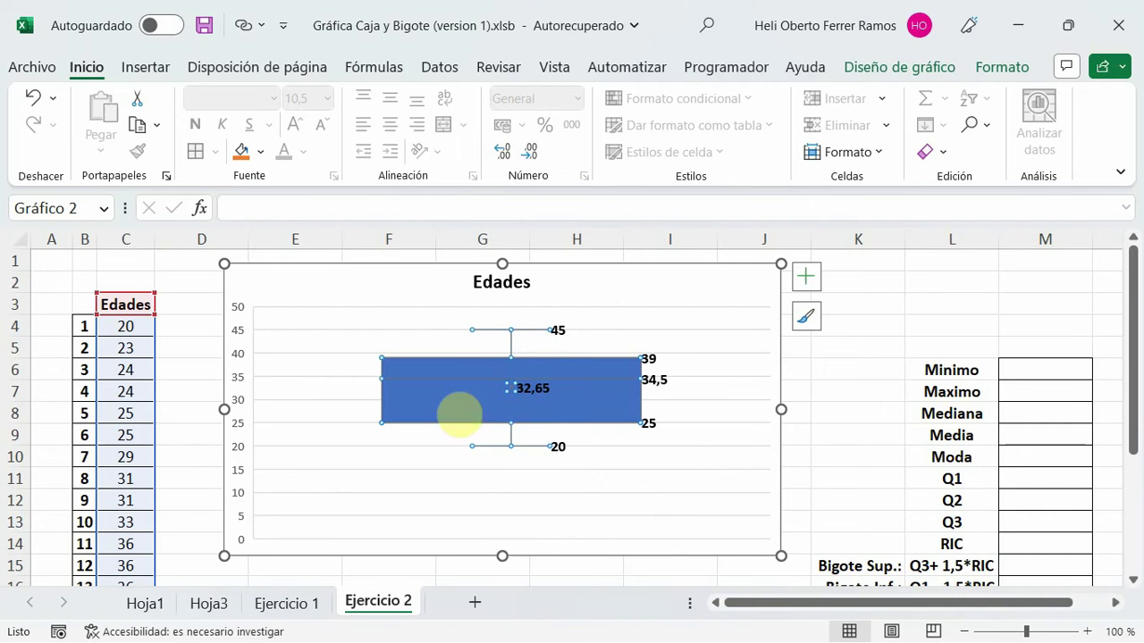
right_click(424, 363)
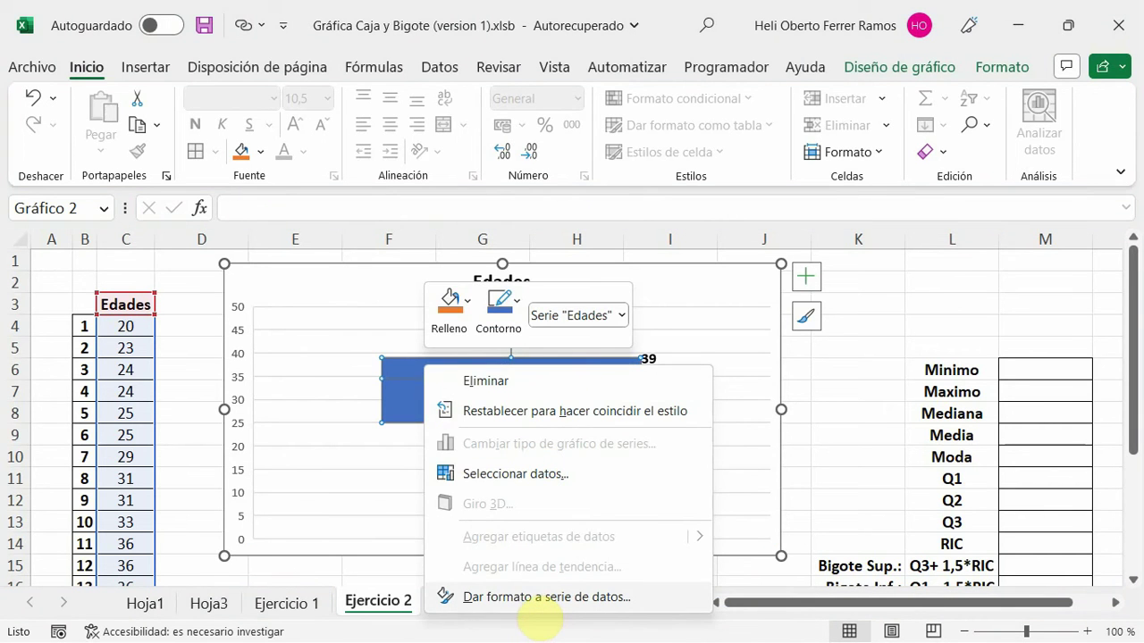
click(545, 597)
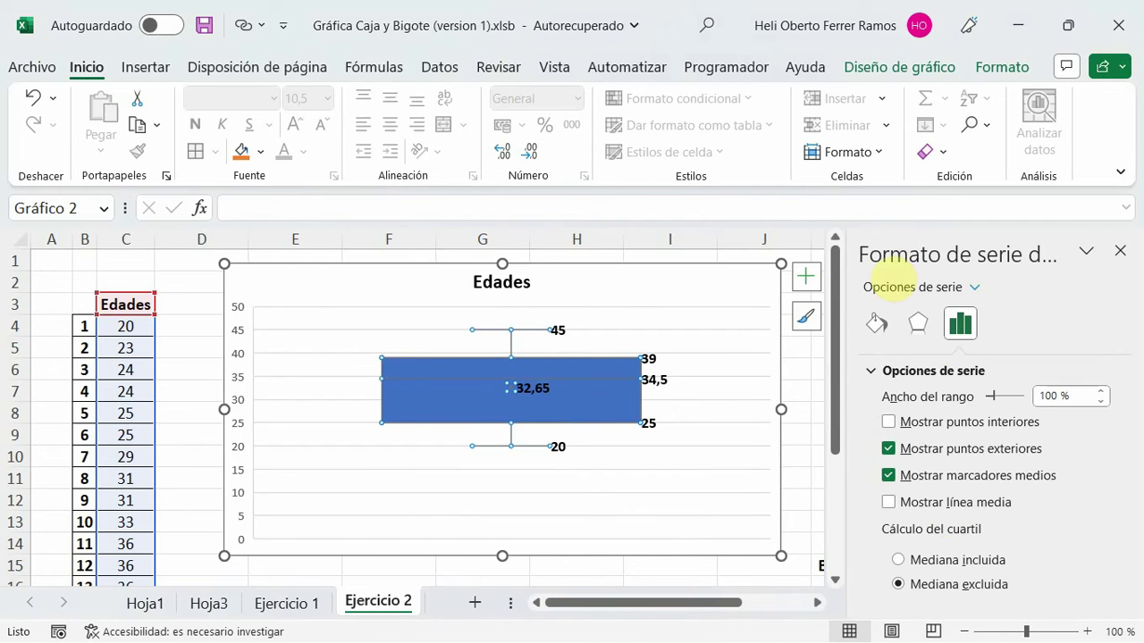
click(877, 323)
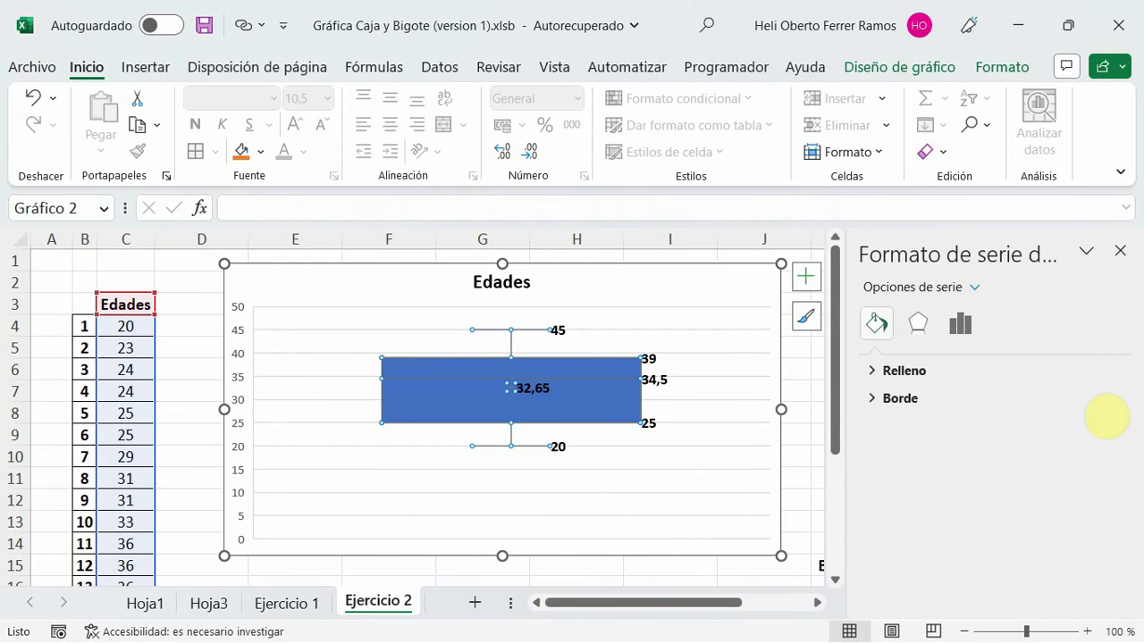
click(903, 370)
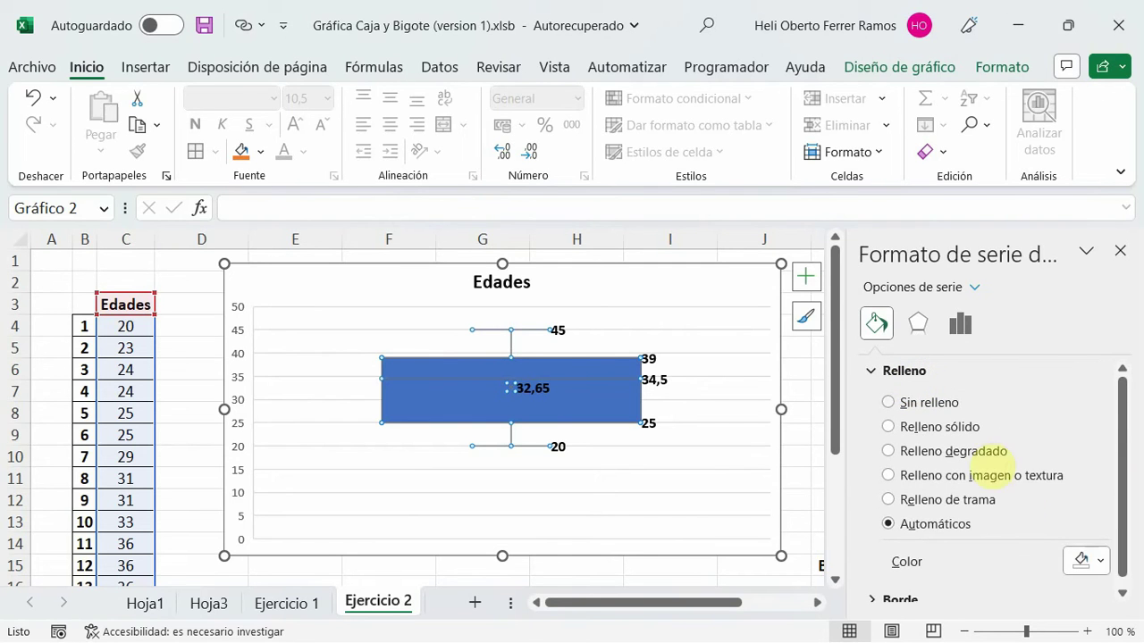
click(1101, 562)
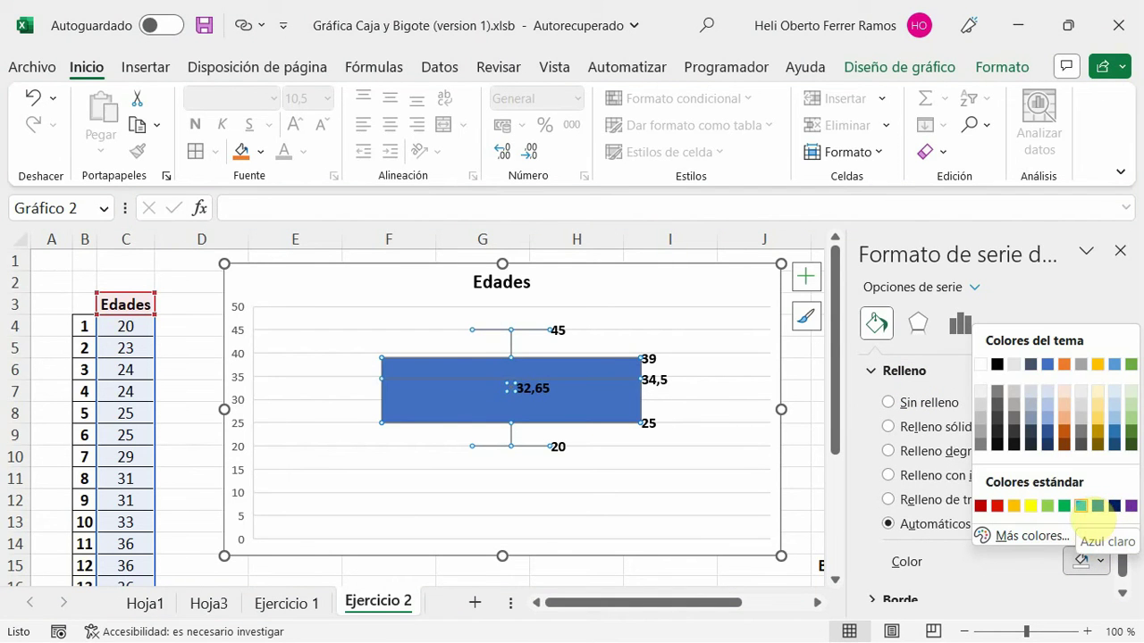
click(1081, 506)
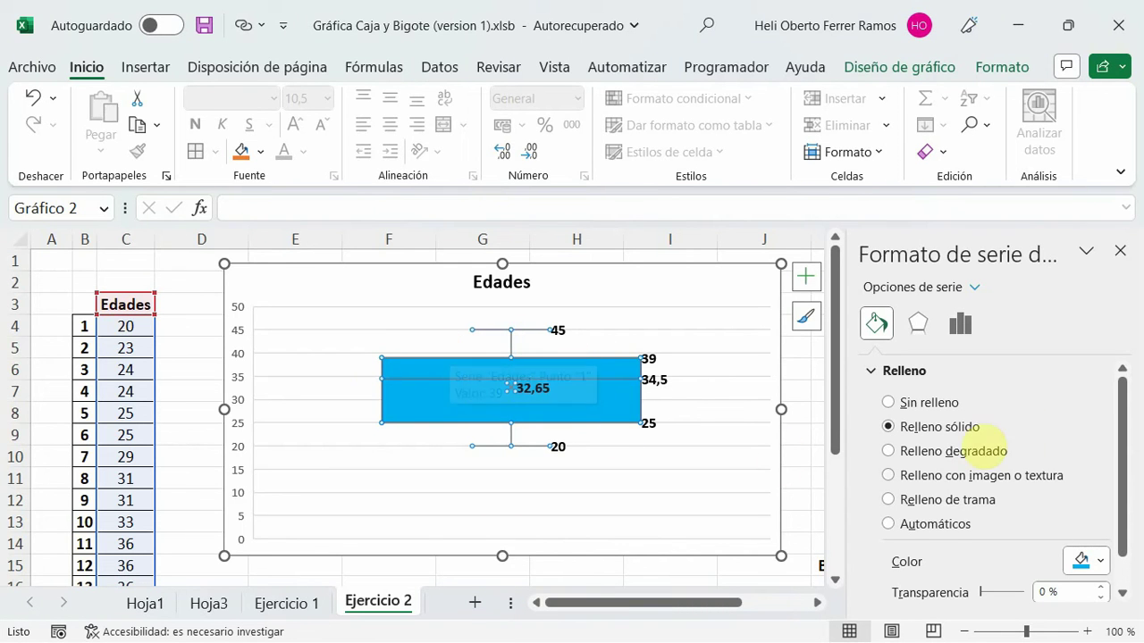
scroll(1087, 446, down, 1)
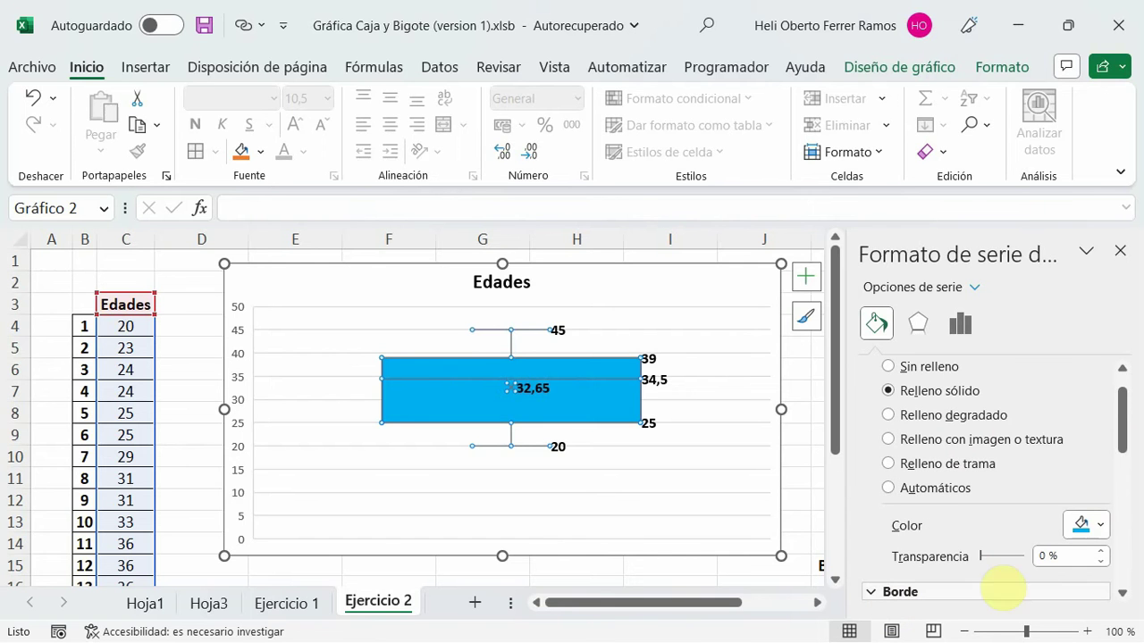
- Give the box and whiskers a solid red border 1,25 pt wide
click(1001, 593)
drag(1123, 434, 1128, 518)
scroll(1128, 523, up, 2)
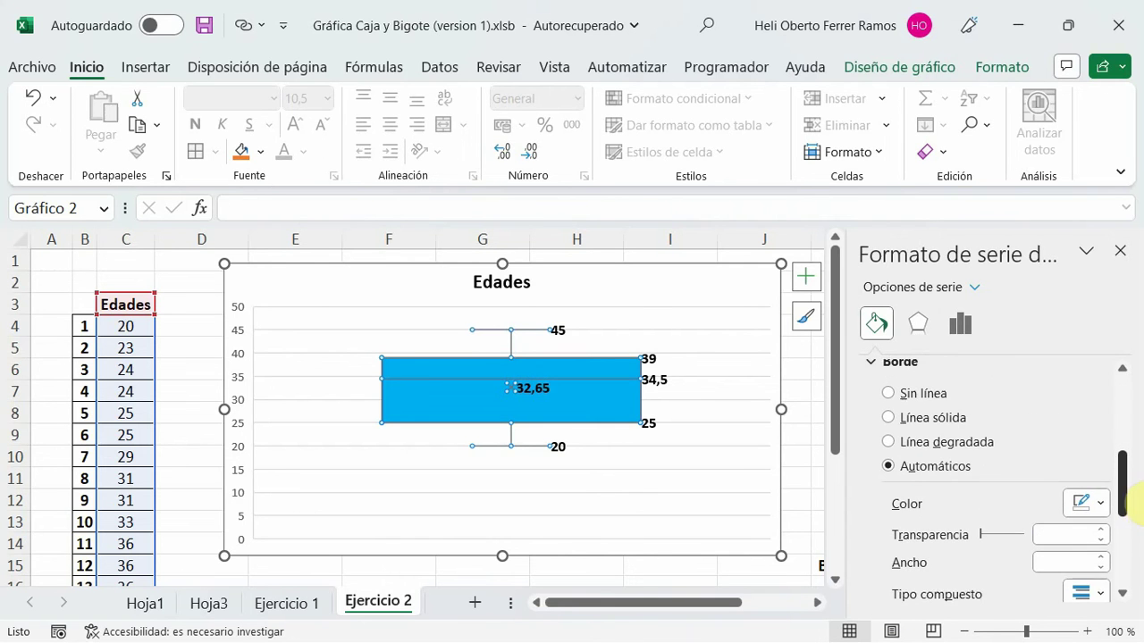
click(1099, 513)
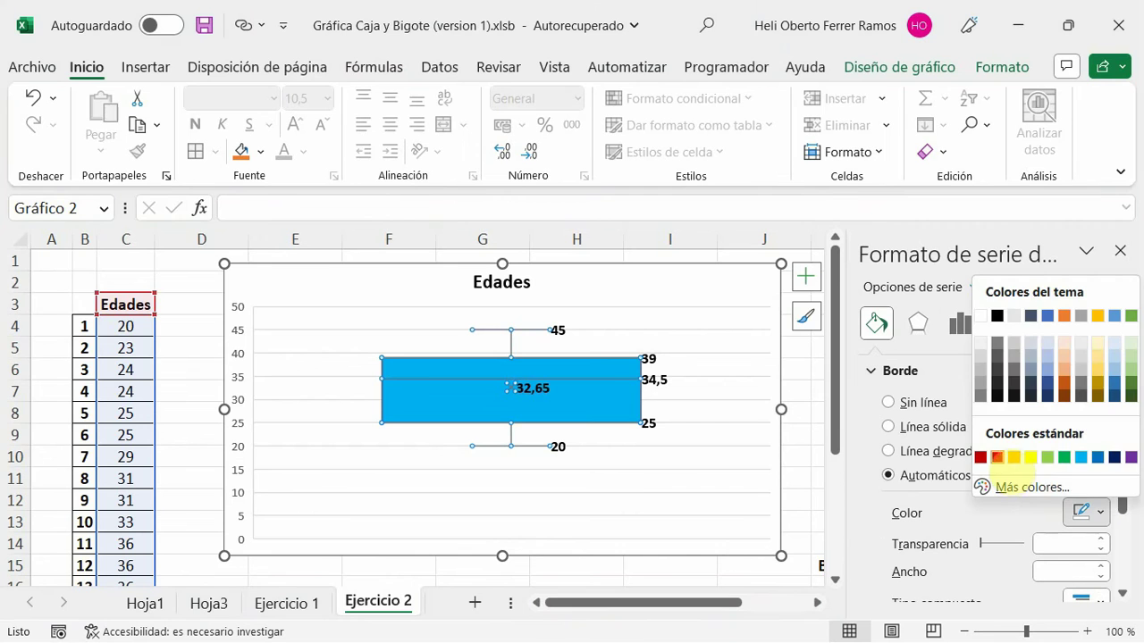
click(997, 457)
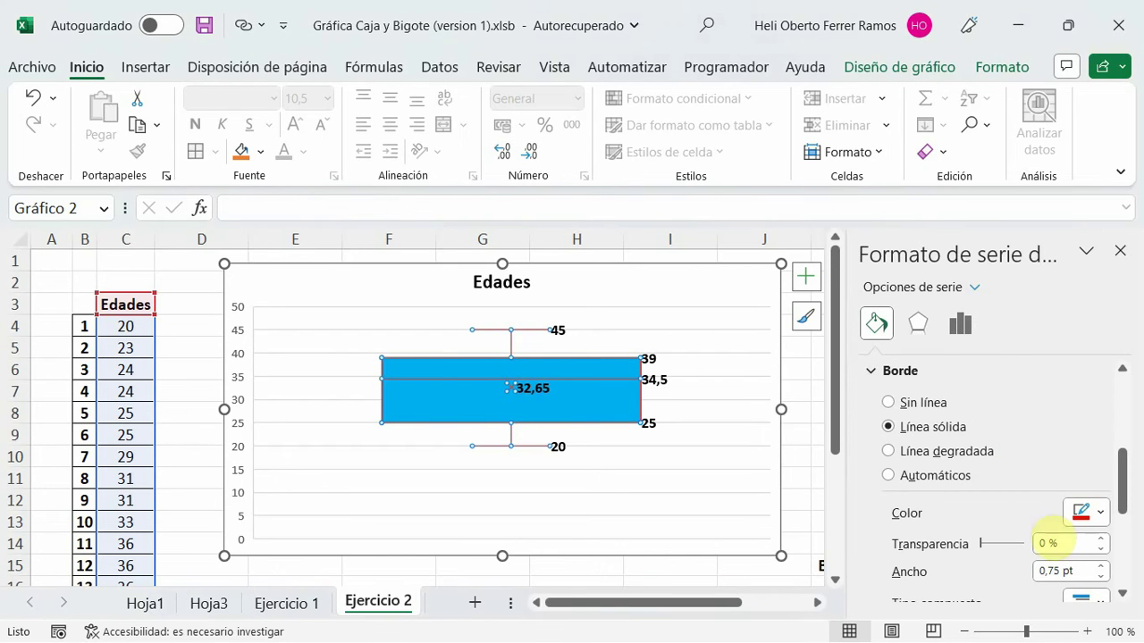
click(1100, 566)
click(1101, 566)
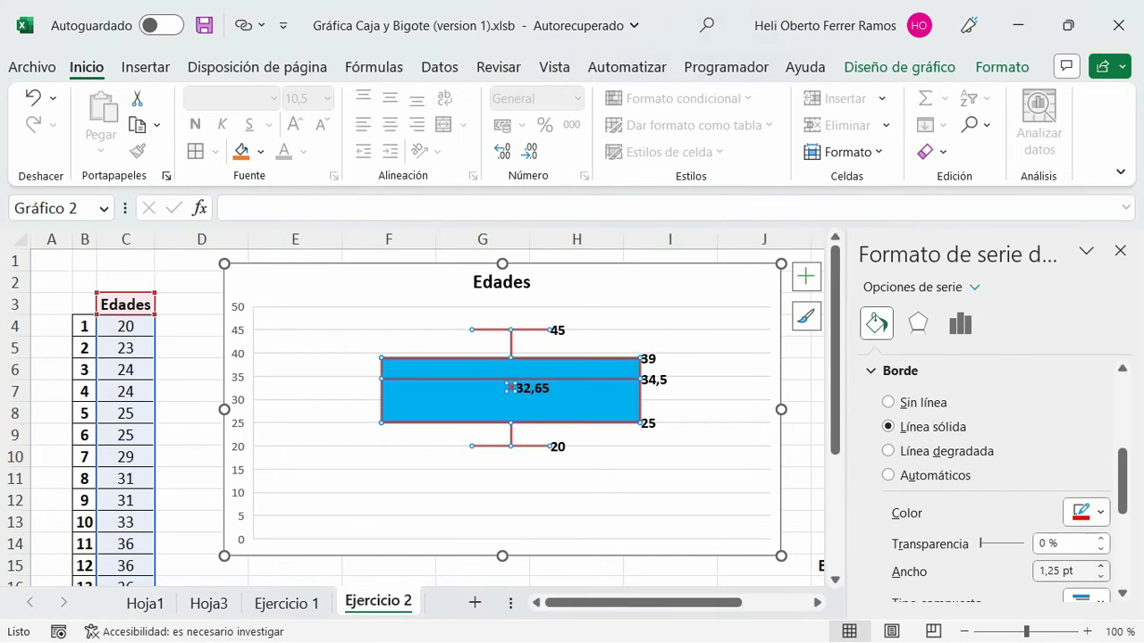
click(1120, 251)
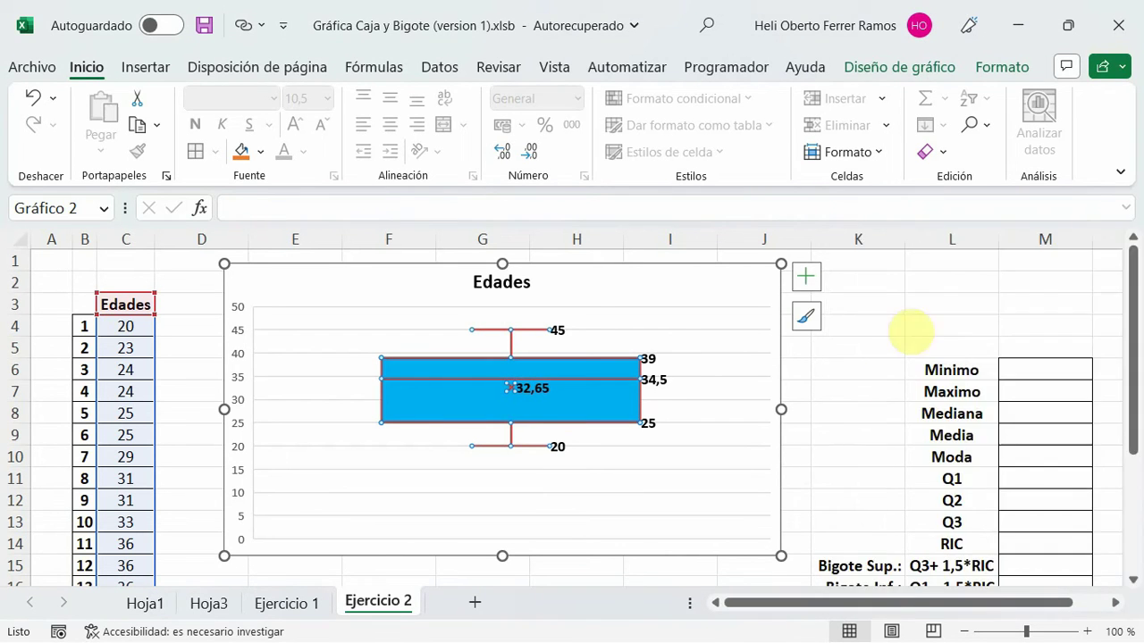
click(880, 394)
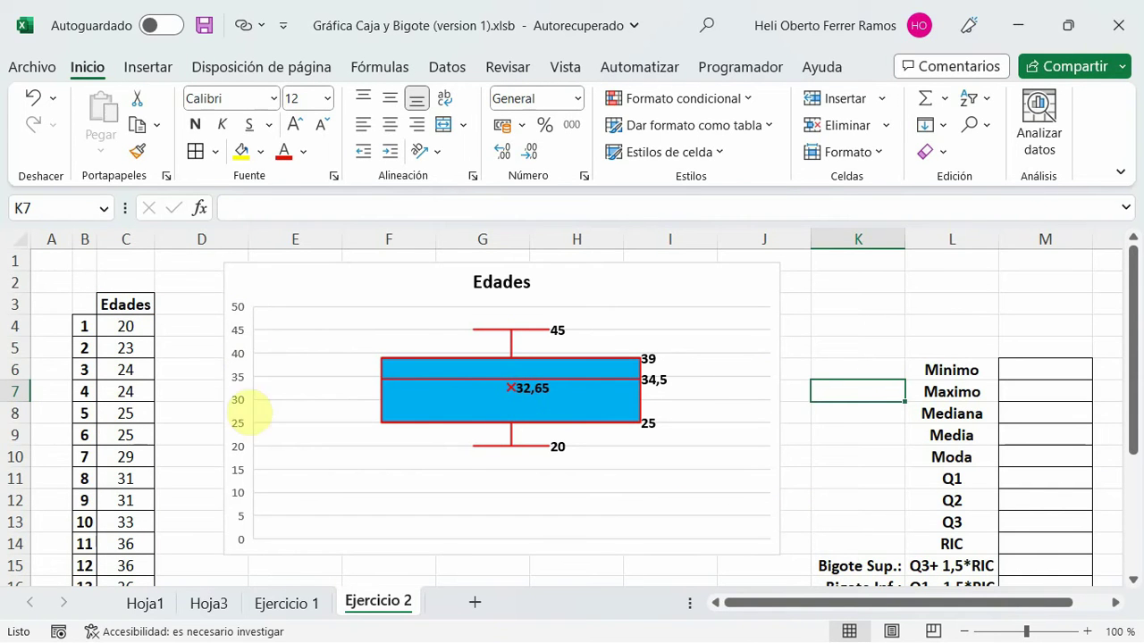
- Make the vertical axis values 0–50 bold and a larger font size
click(296, 501)
click(253, 356)
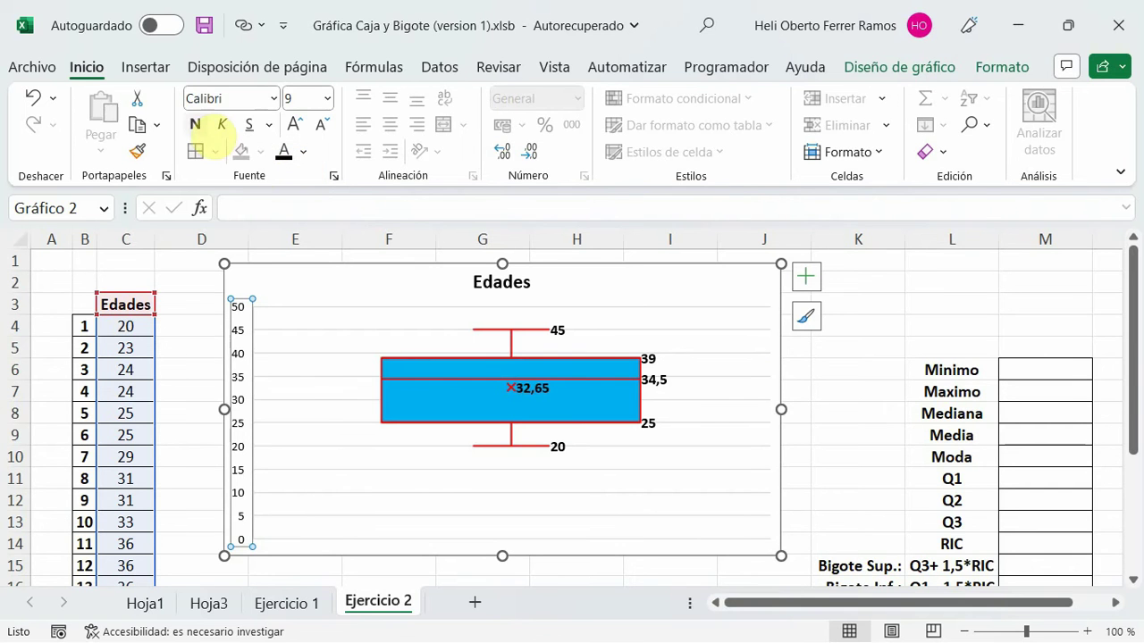
click(195, 124)
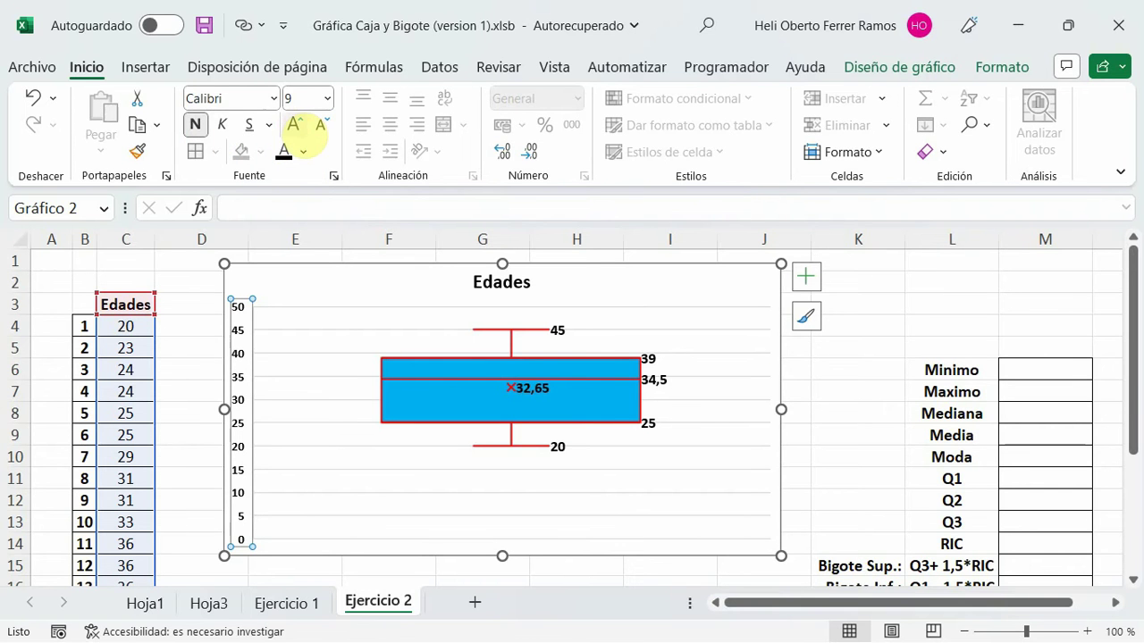
click(293, 124)
click(847, 476)
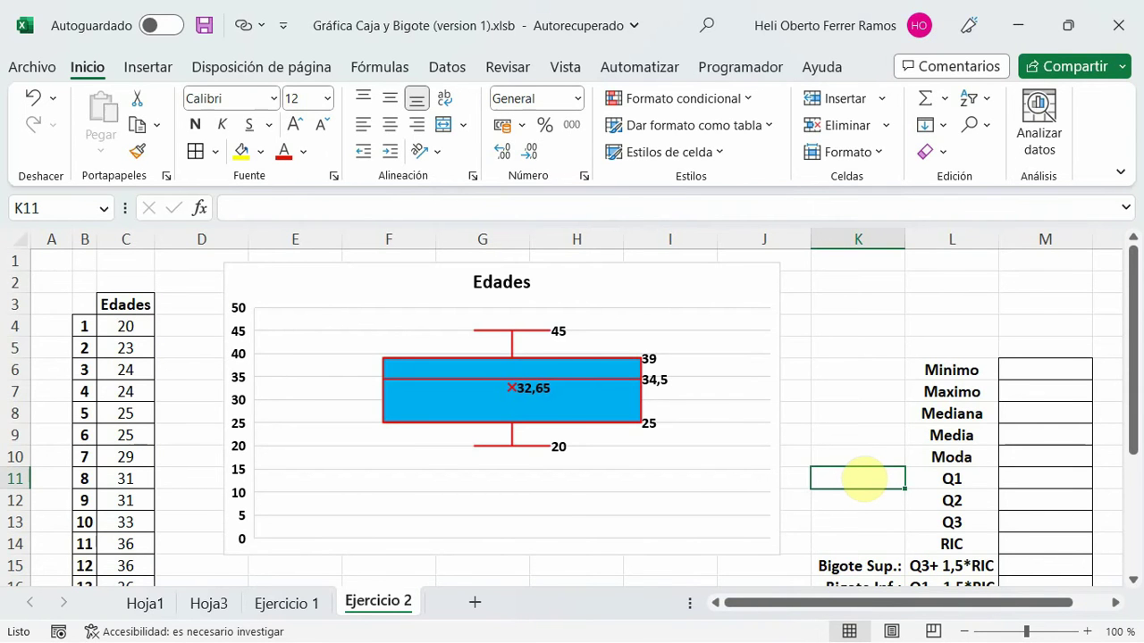
click(312, 290)
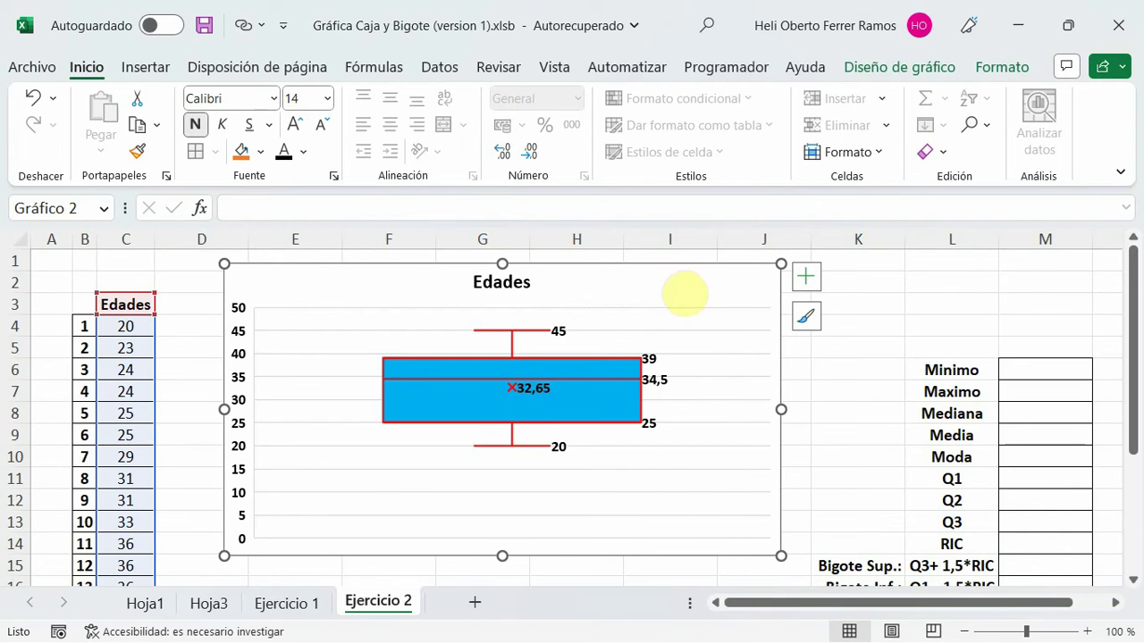
- Set the chart area to a solid light blue-grey fill via Formato del área del gráfico
right_click(689, 301)
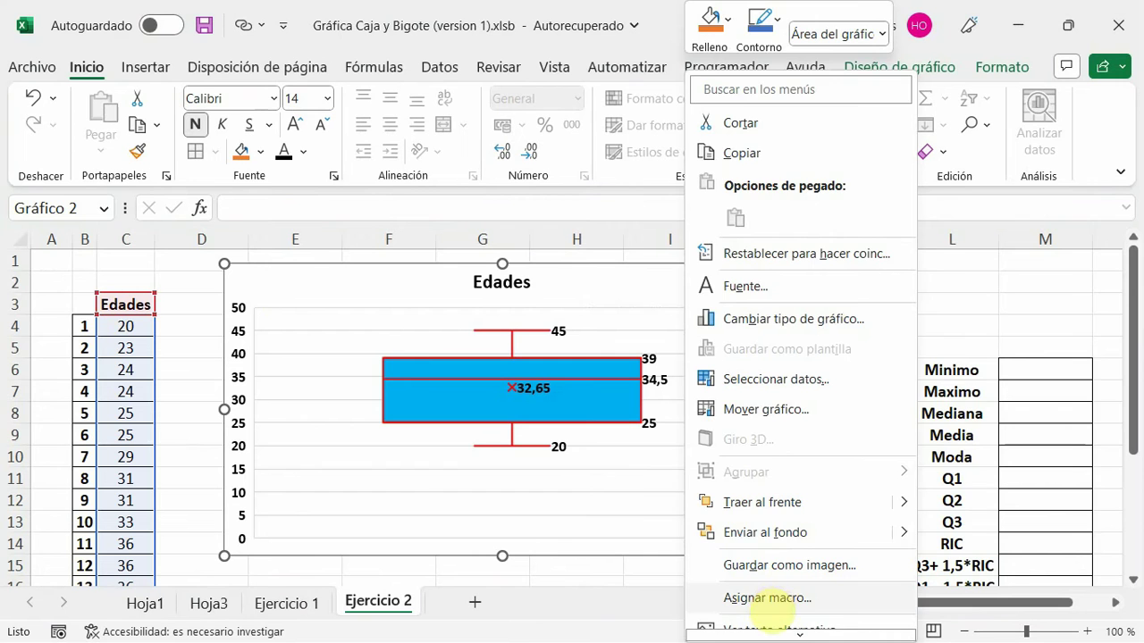
click(786, 594)
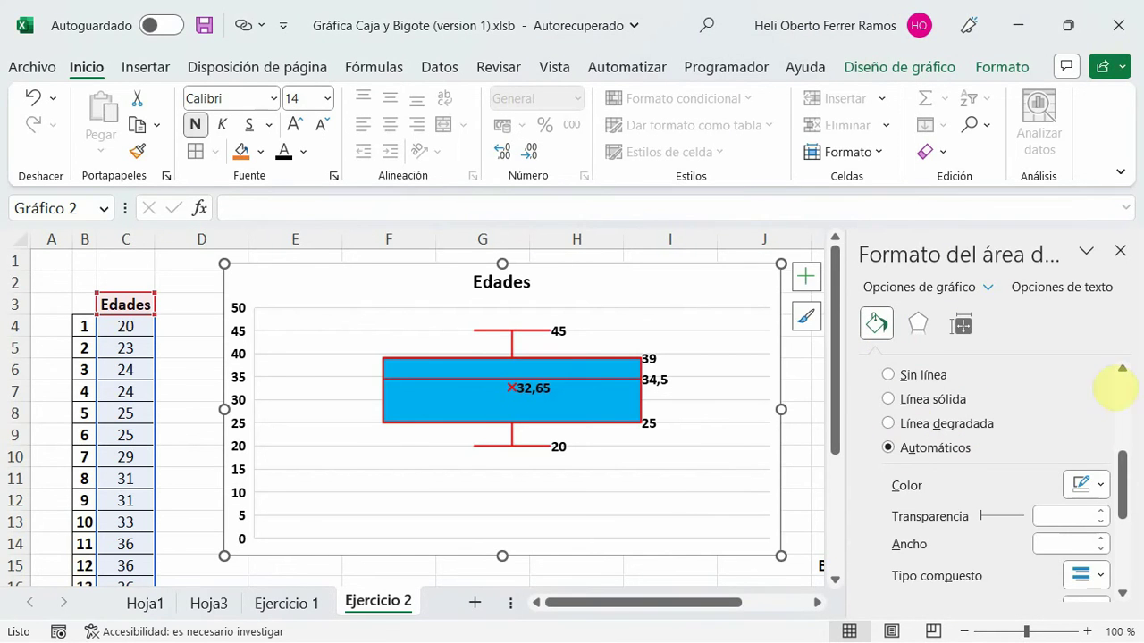
drag(1128, 485, 1123, 375)
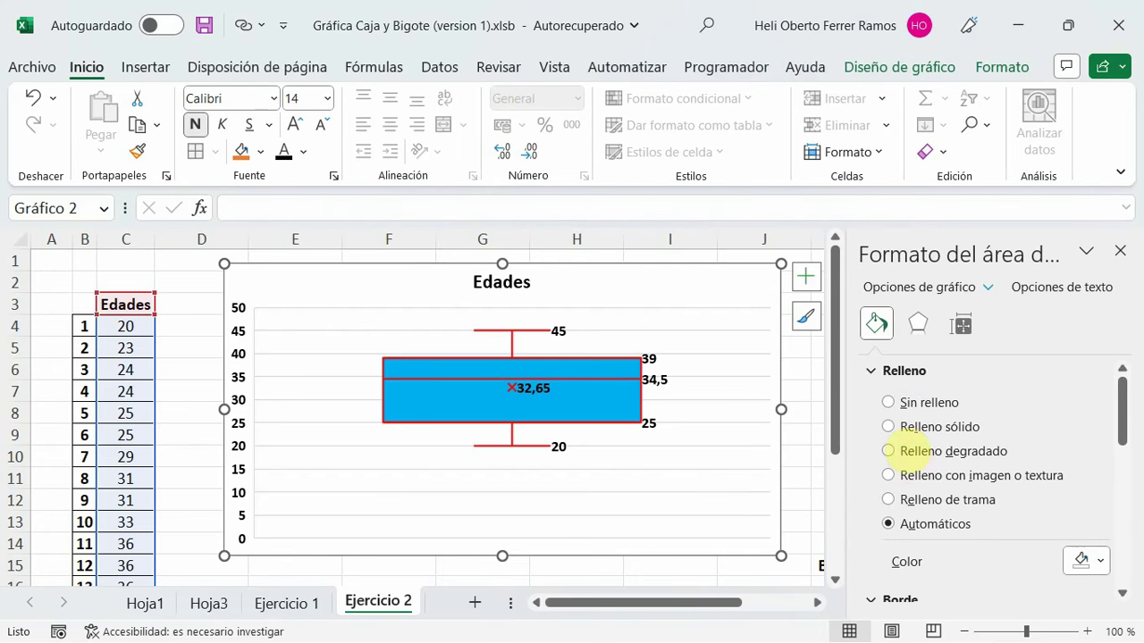
click(889, 427)
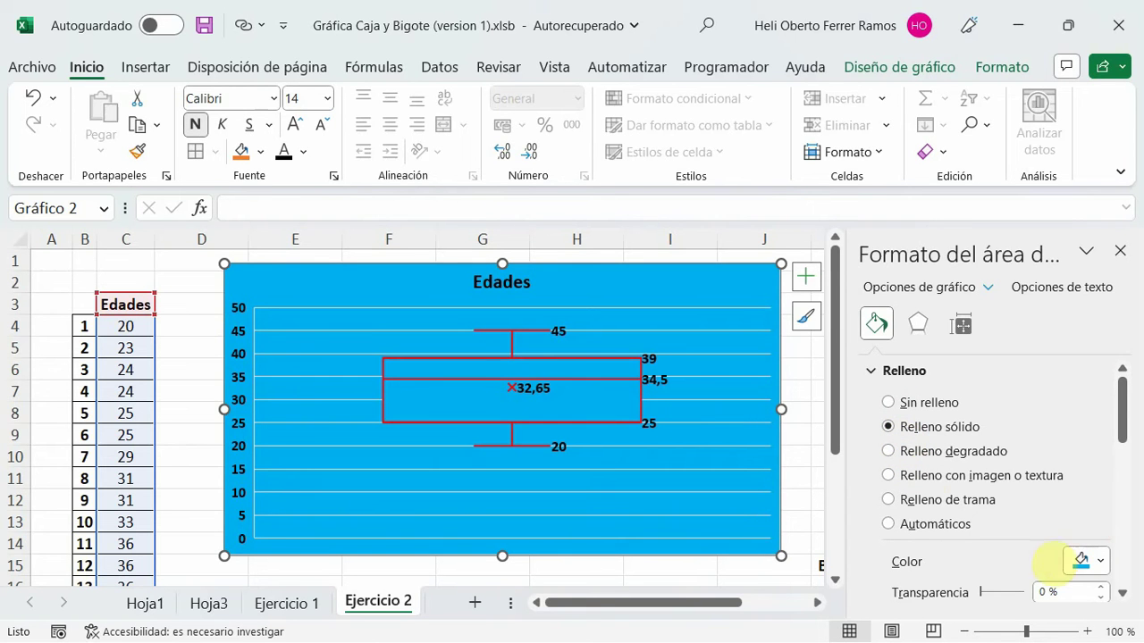
click(1101, 562)
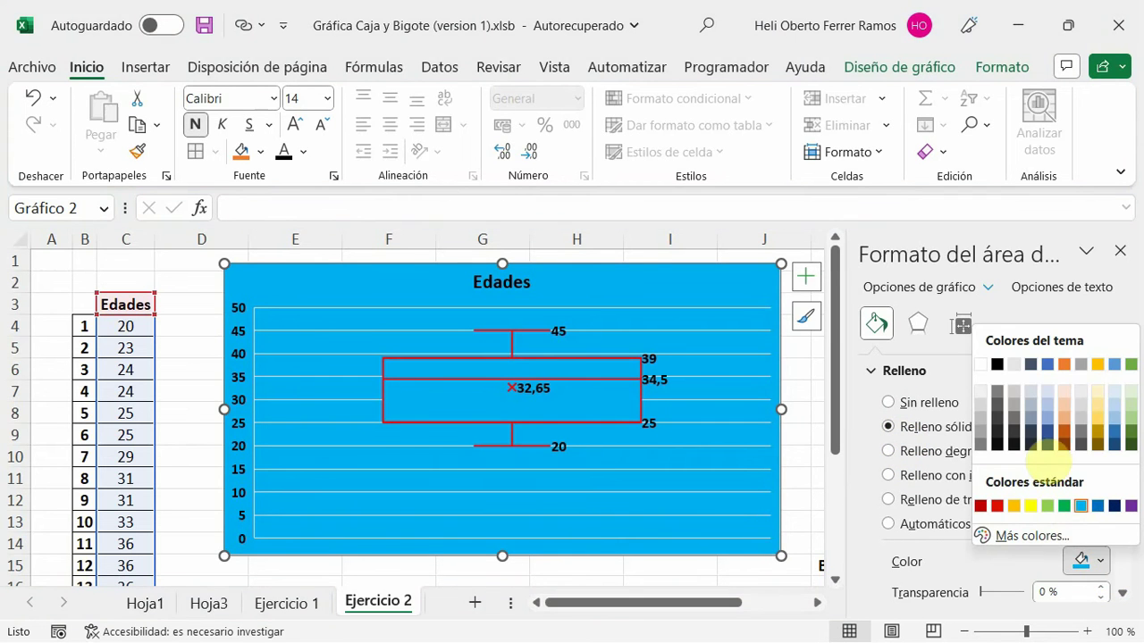
click(1048, 409)
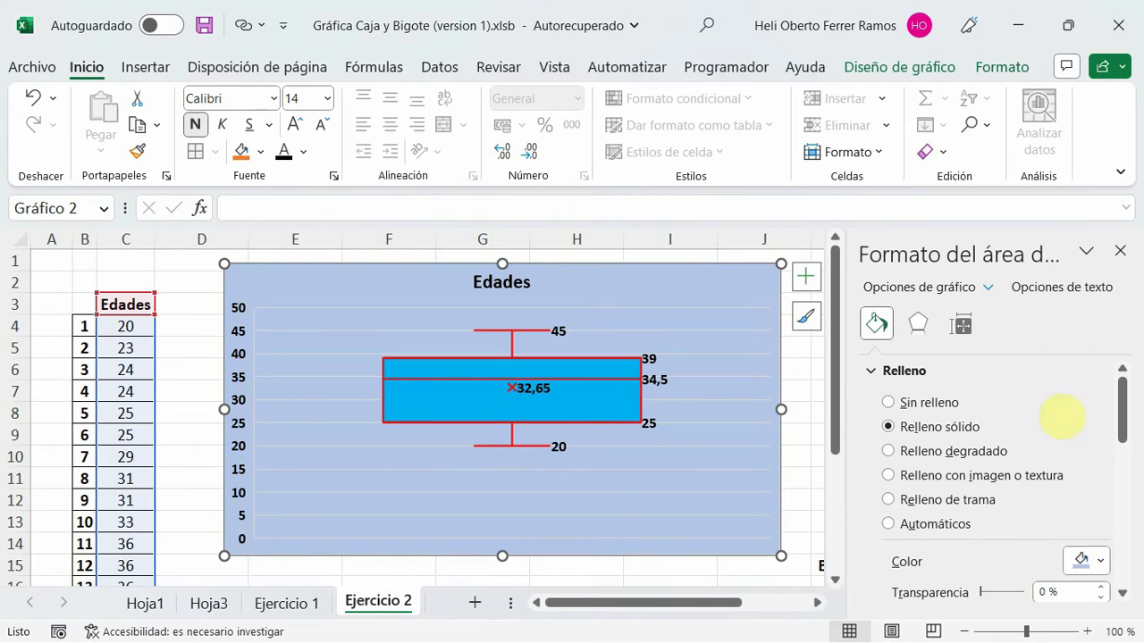
click(811, 523)
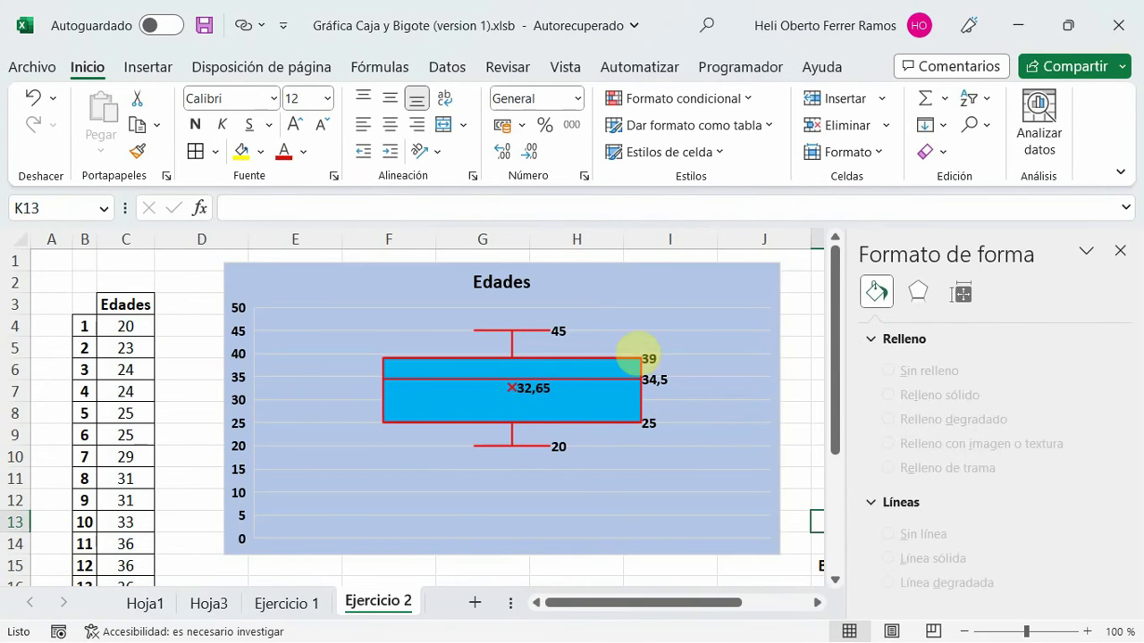
- Give the Edades chart's plot area a Relleno sólido fill in light green
click(776, 398)
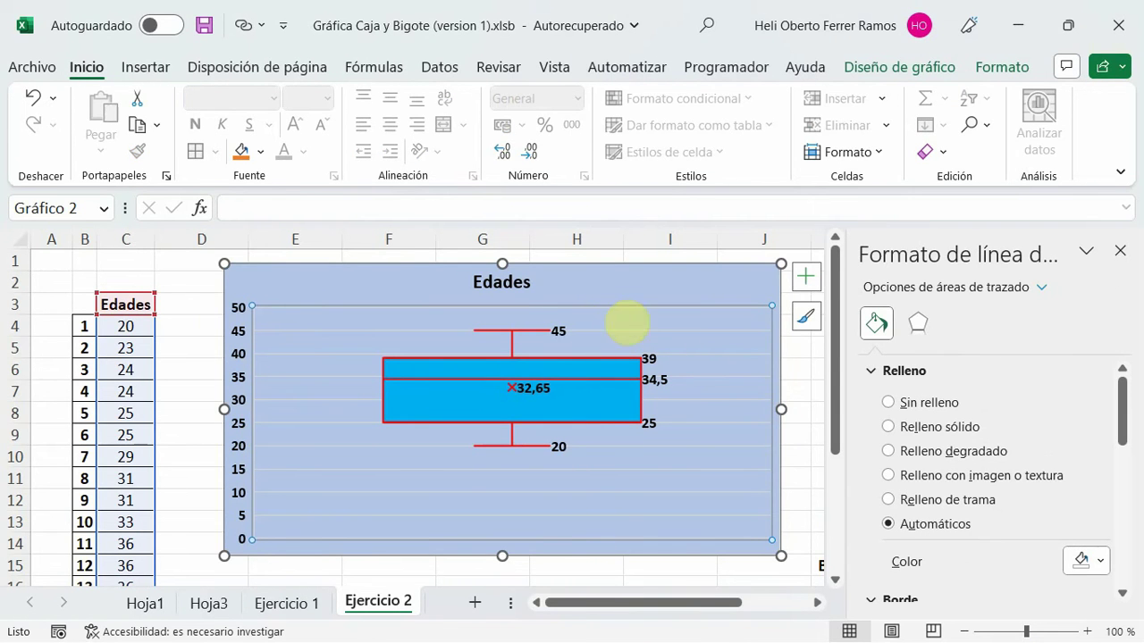
click(754, 399)
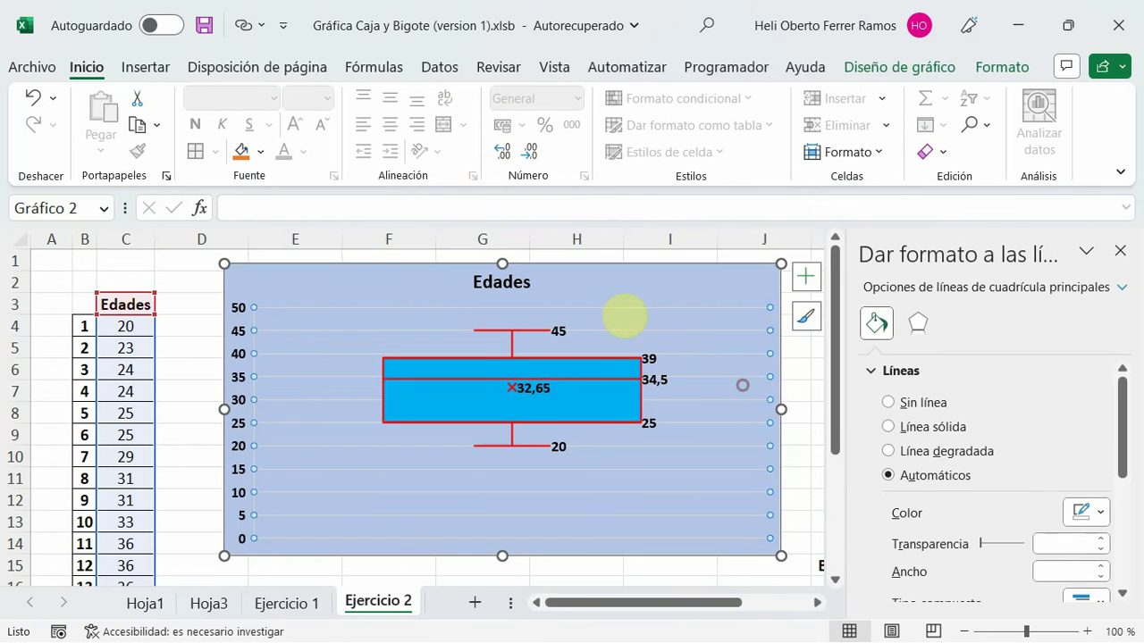
click(628, 316)
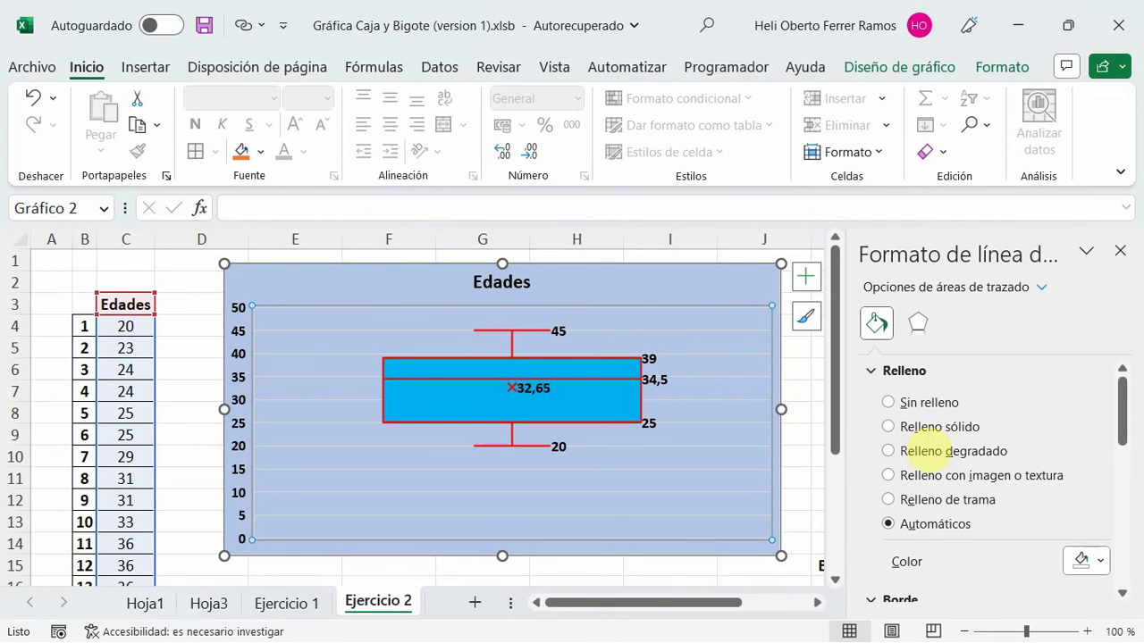
click(902, 427)
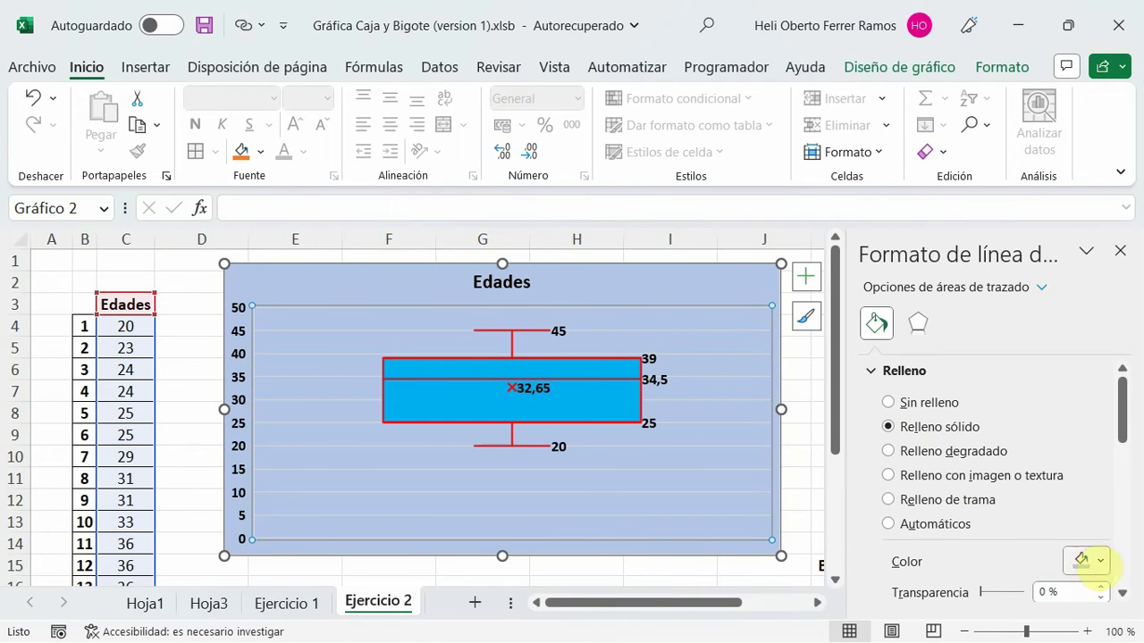
click(1106, 563)
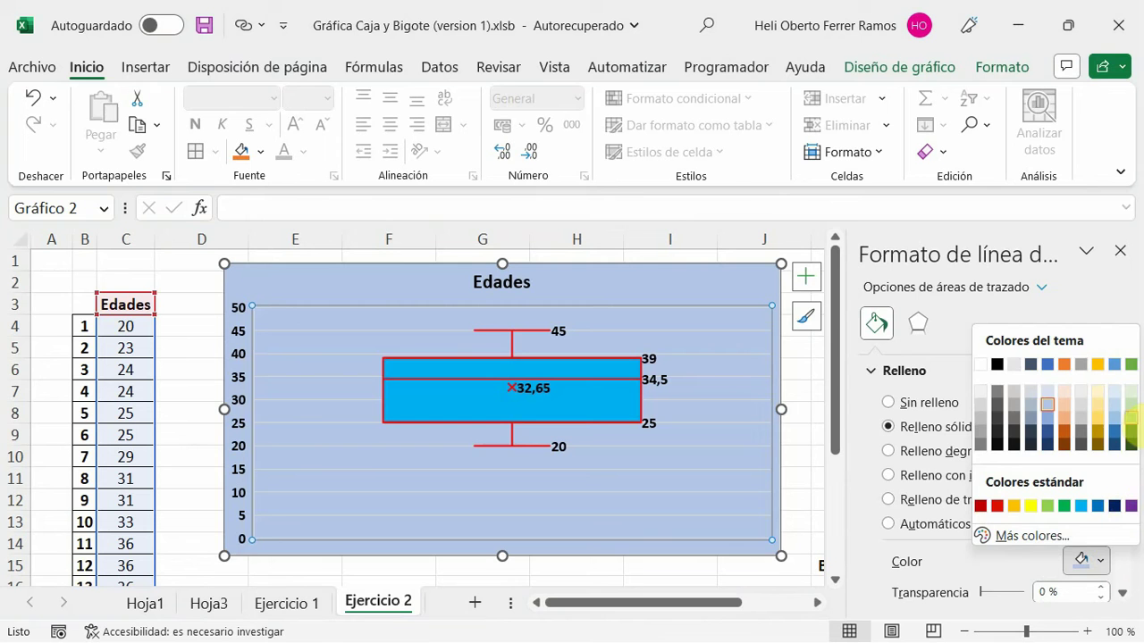
click(1130, 417)
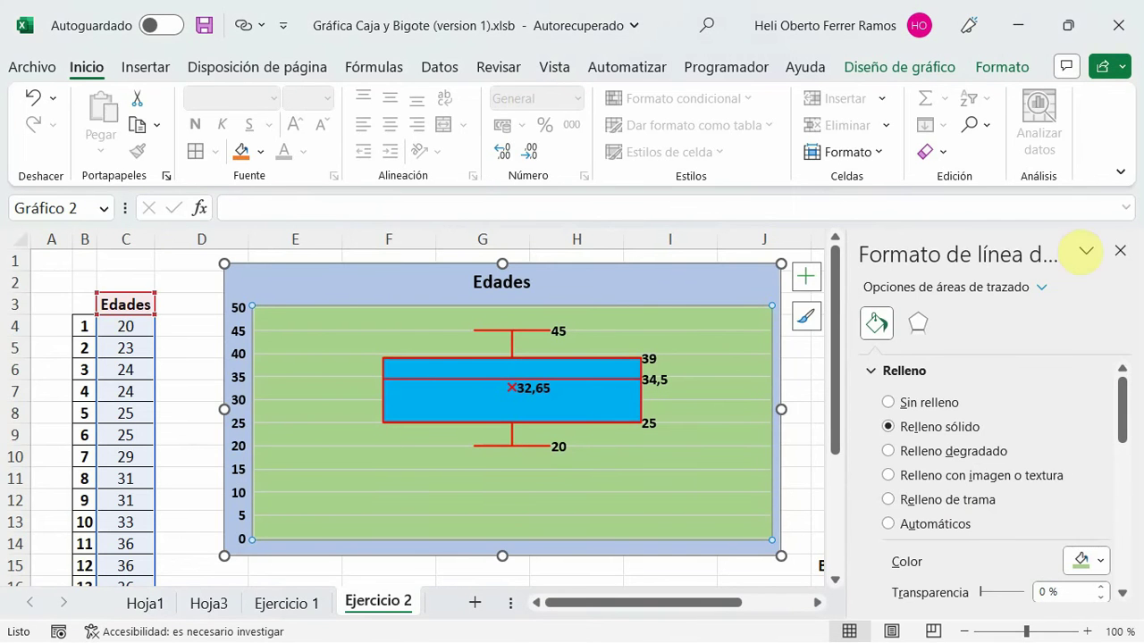
click(1120, 251)
click(860, 458)
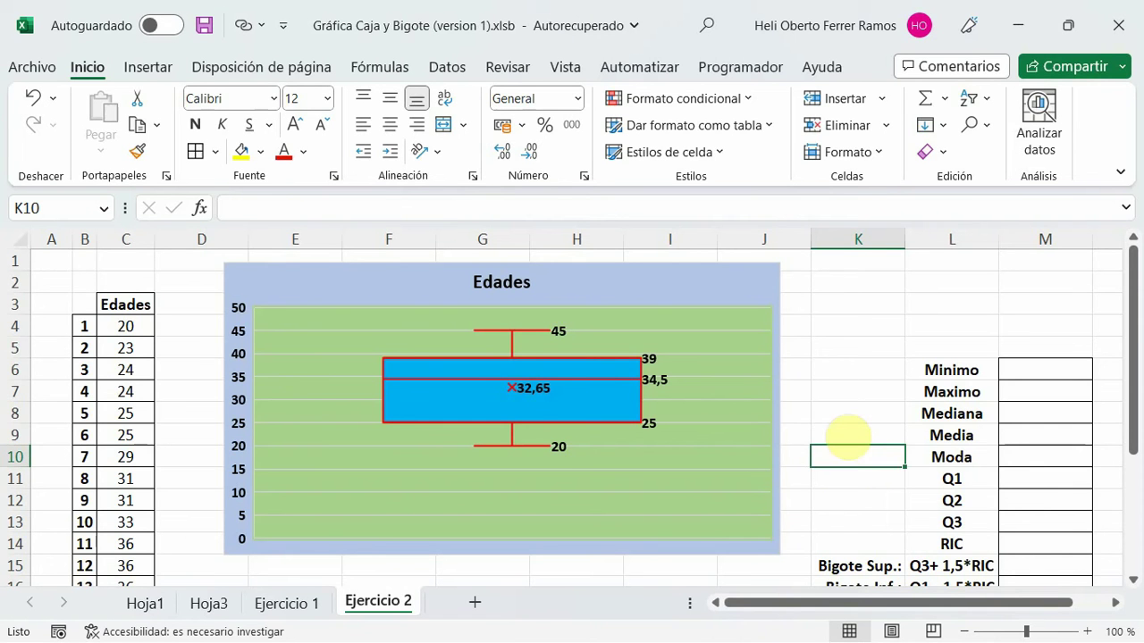
scroll(929, 434, down, 1)
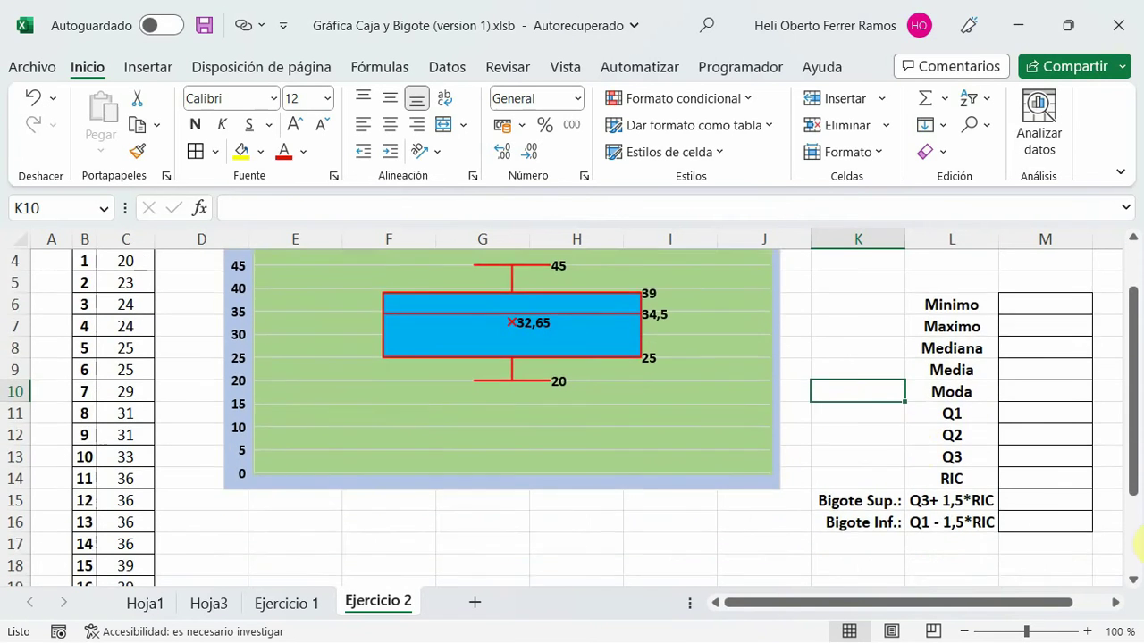
scroll(921, 431, up, 1)
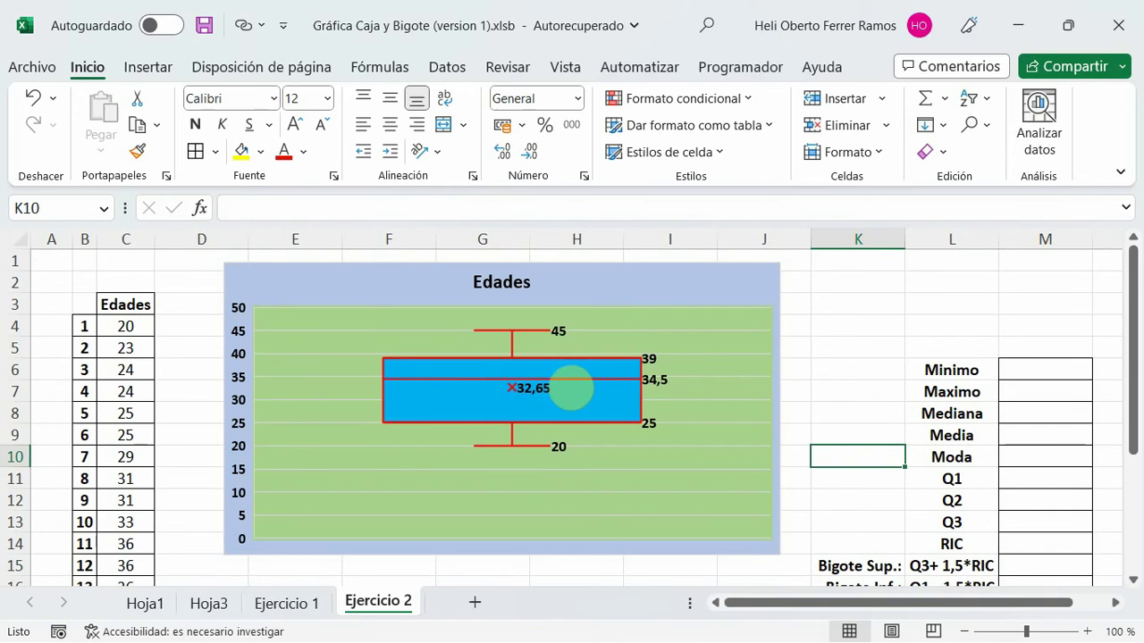
scroll(165, 429, down, 3)
scroll(152, 405, up, 2)
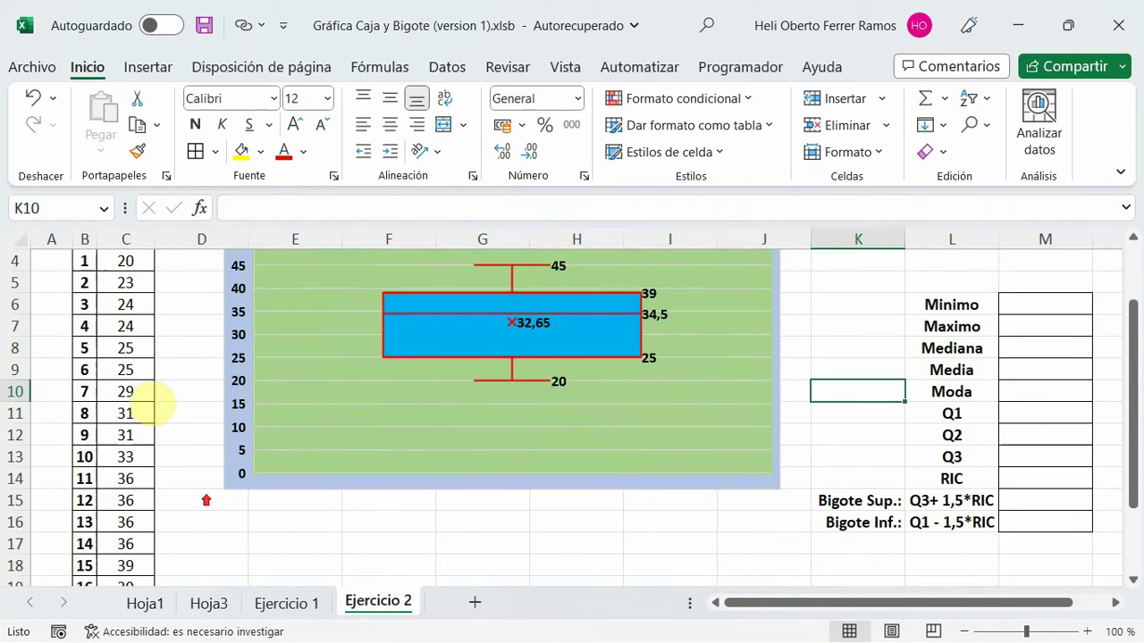
scroll(152, 405, up, 1)
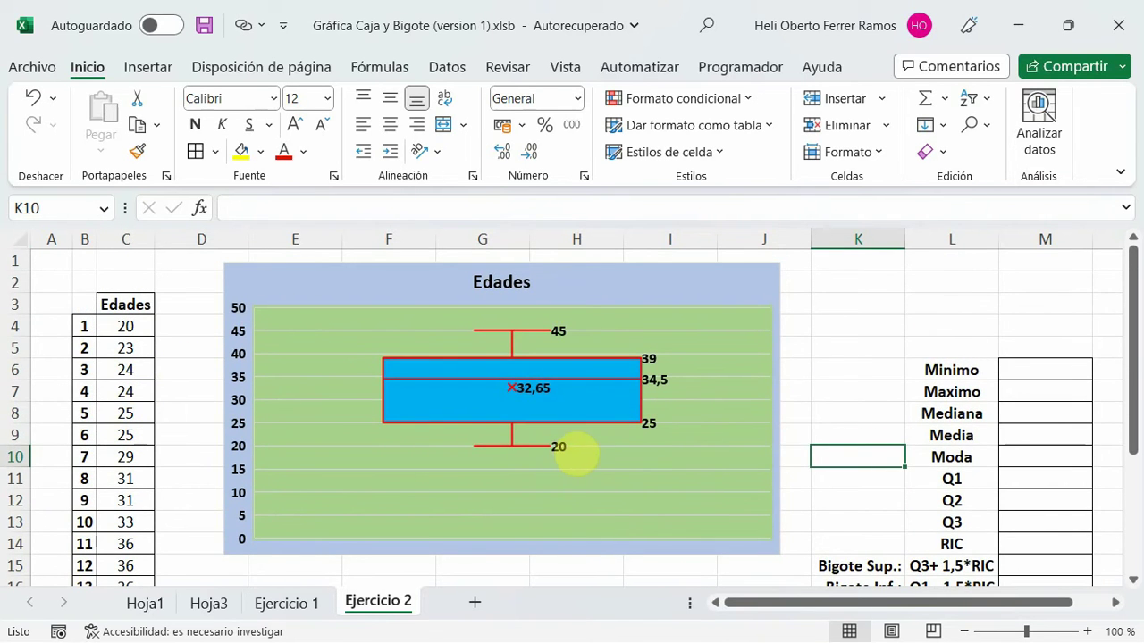
scroll(158, 439, down, 2)
scroll(153, 459, down, 1)
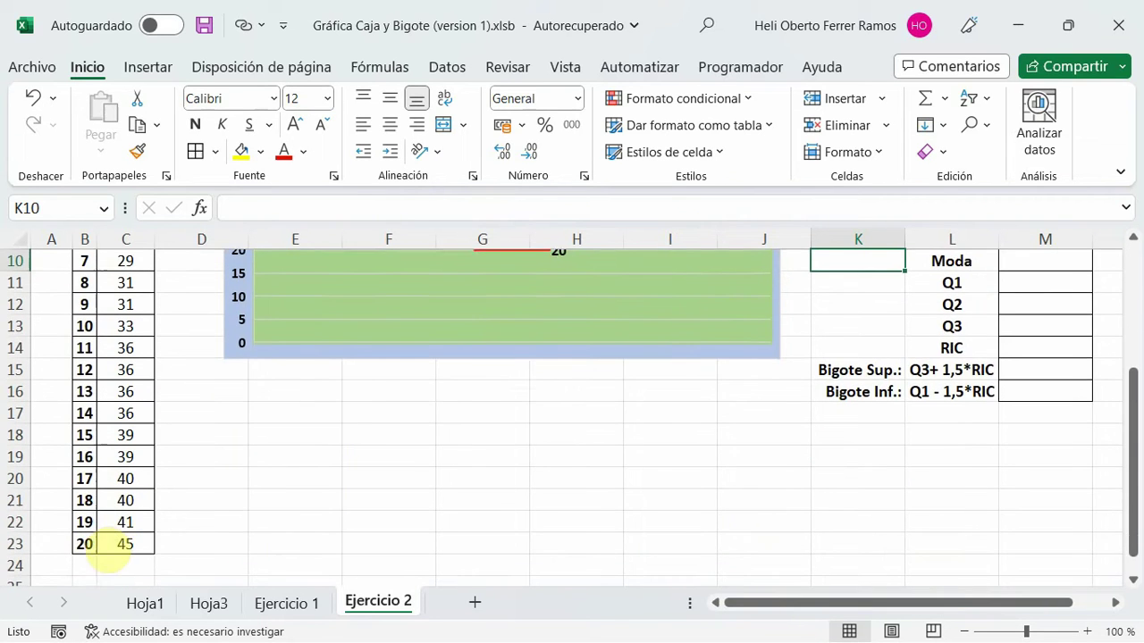
scroll(330, 491, up, 3)
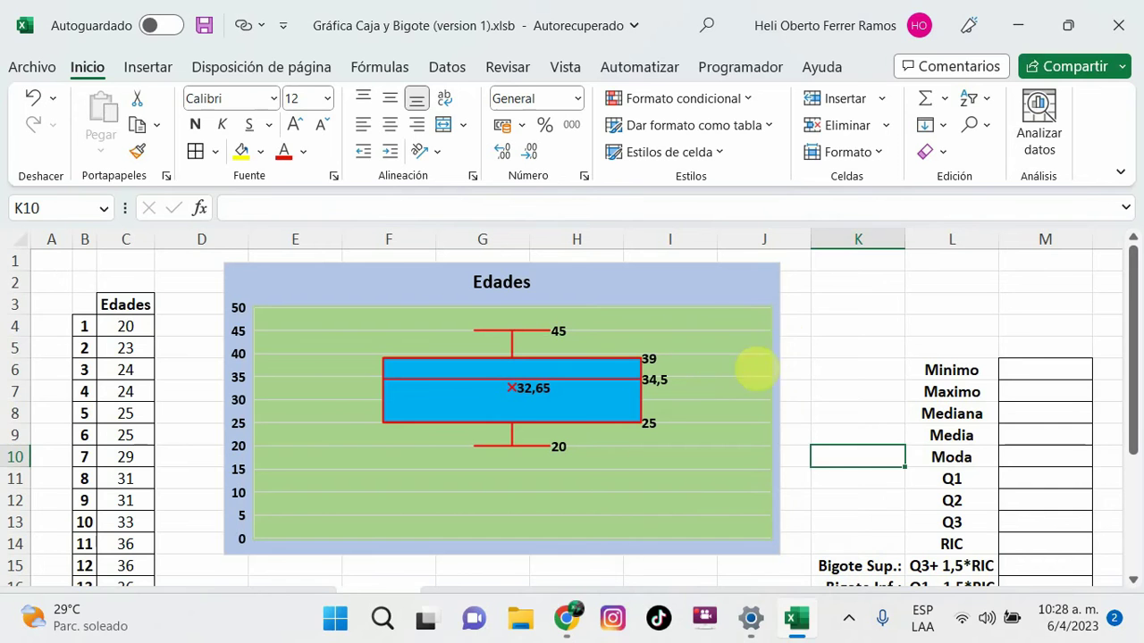
- Select the ages C4:C23 and name the range 'Datos' in the Name Box
click(1041, 370)
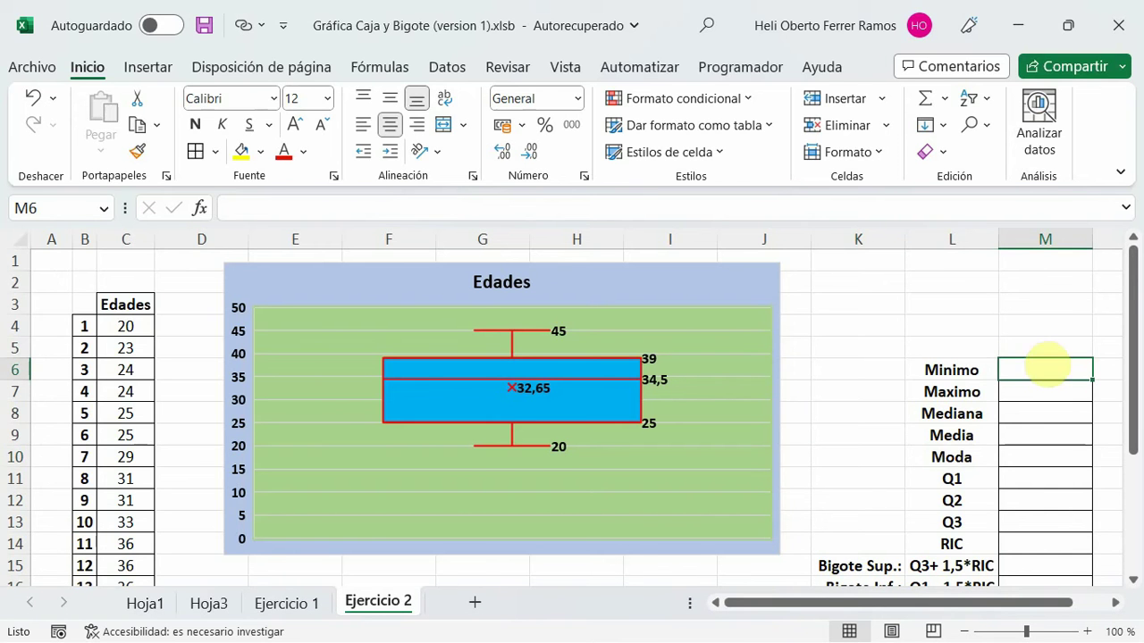
drag(126, 326, 125, 565)
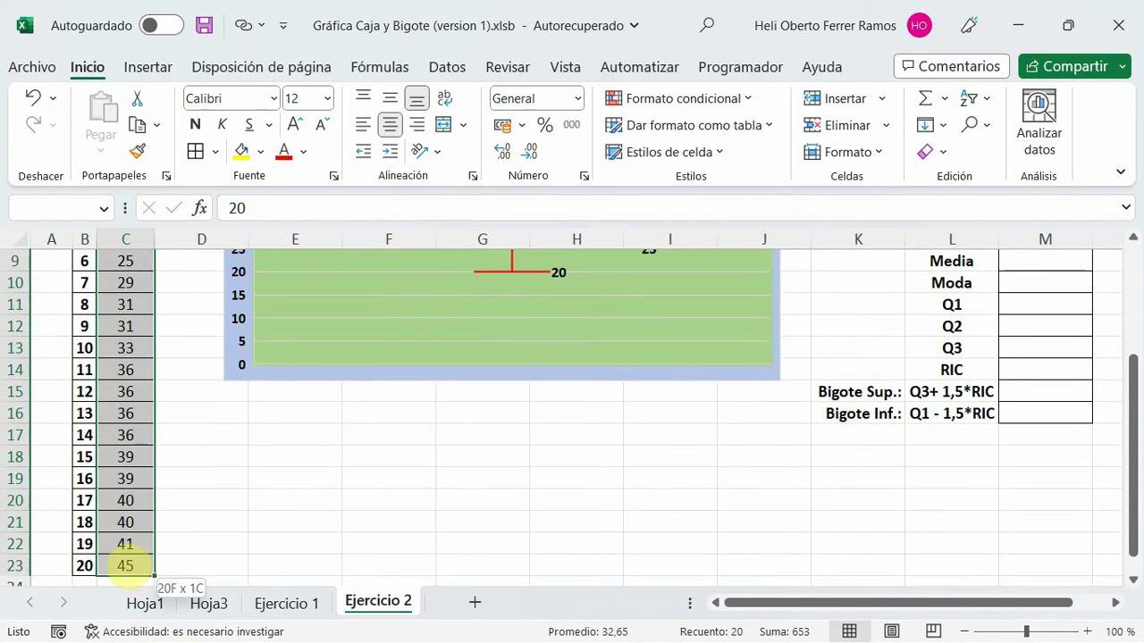
scroll(135, 429, up, 3)
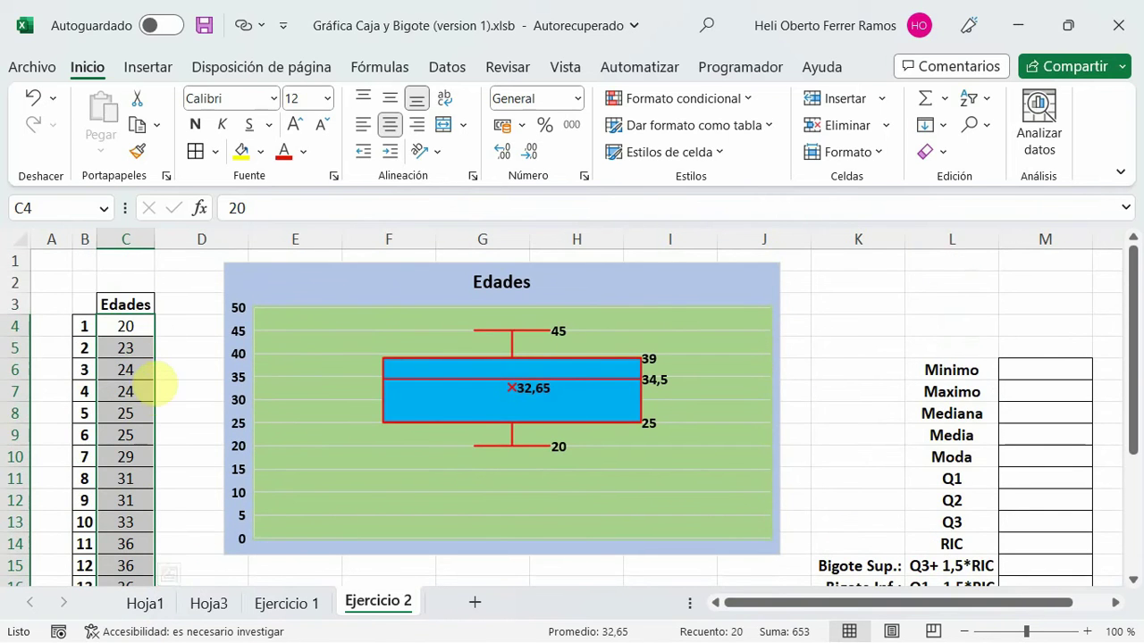
scroll(170, 447, down, 3)
scroll(187, 518, up, 2)
scroll(179, 465, up, 1)
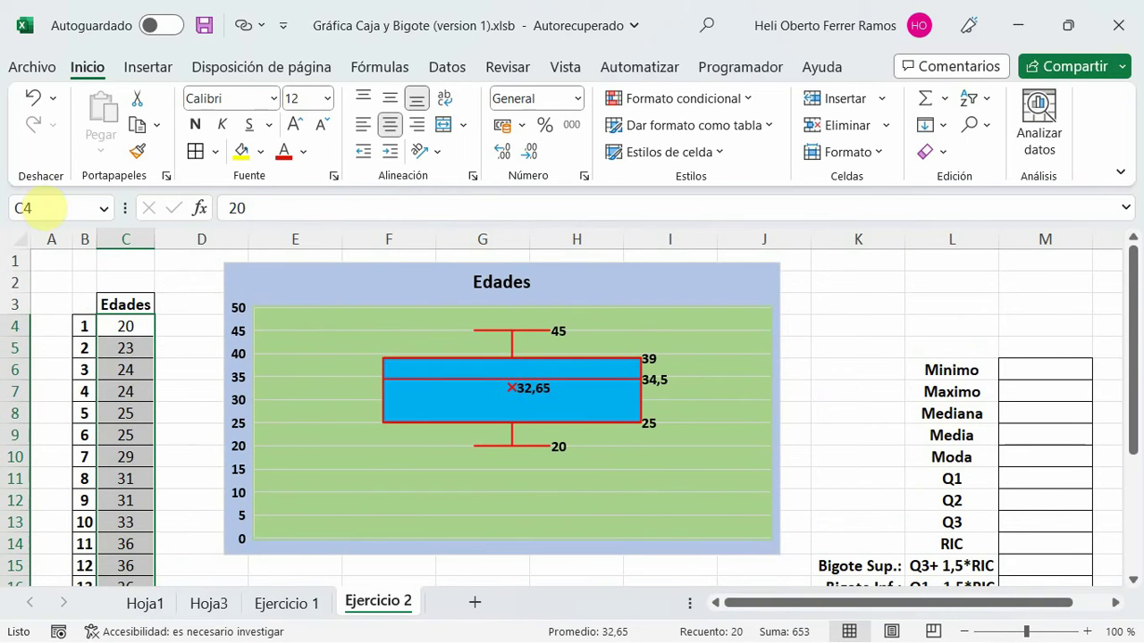
click(46, 208)
text(Datos)
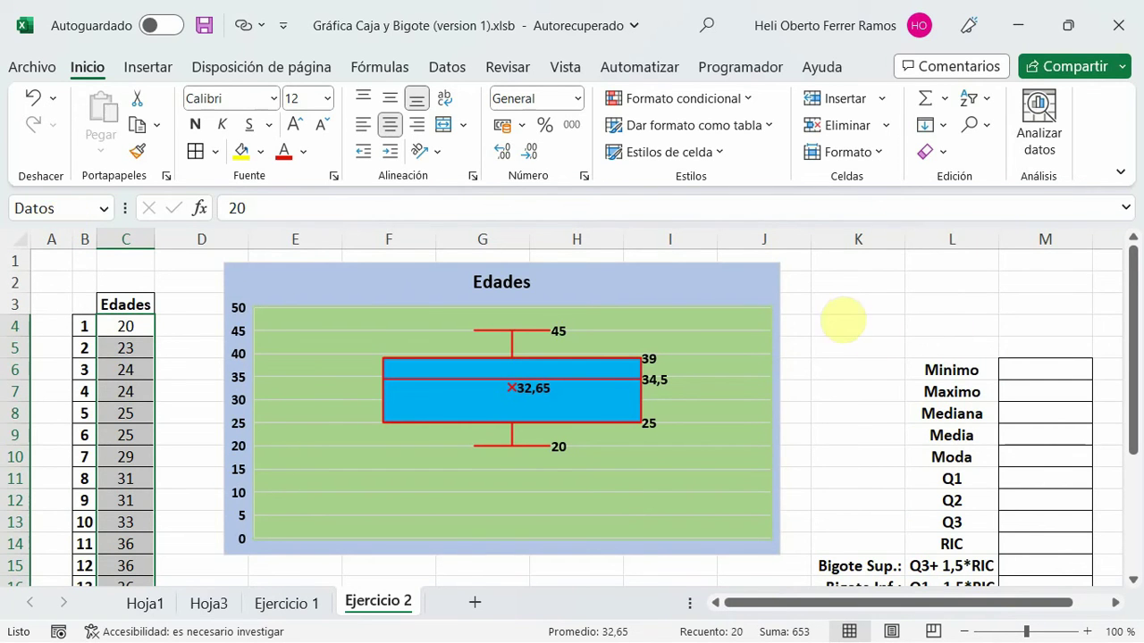
click(845, 323)
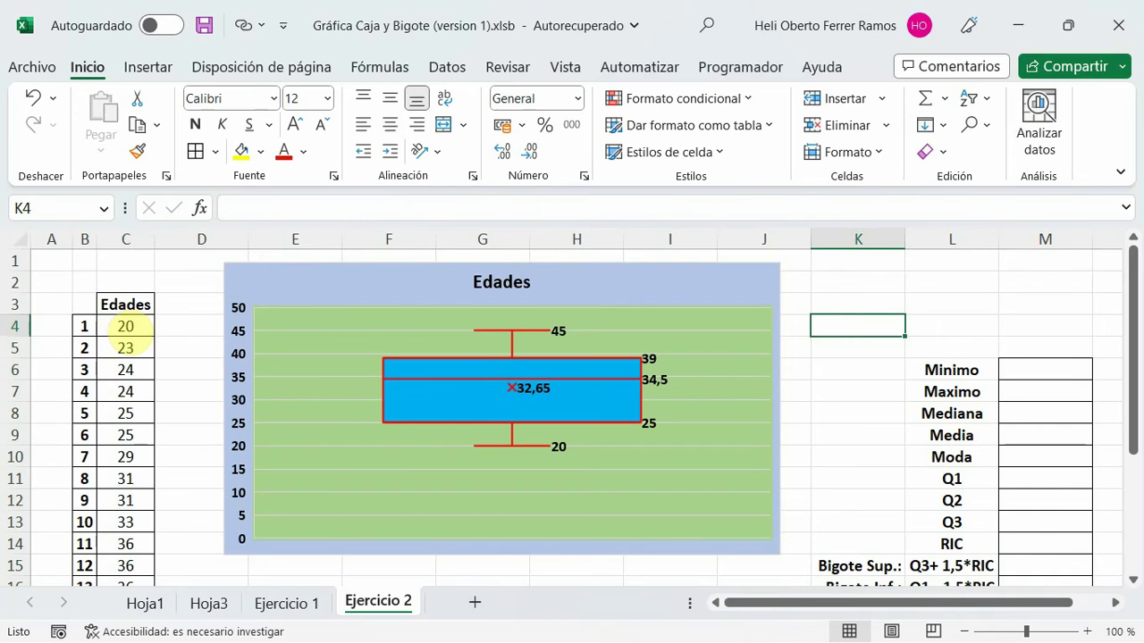
scroll(133, 536, down, 5)
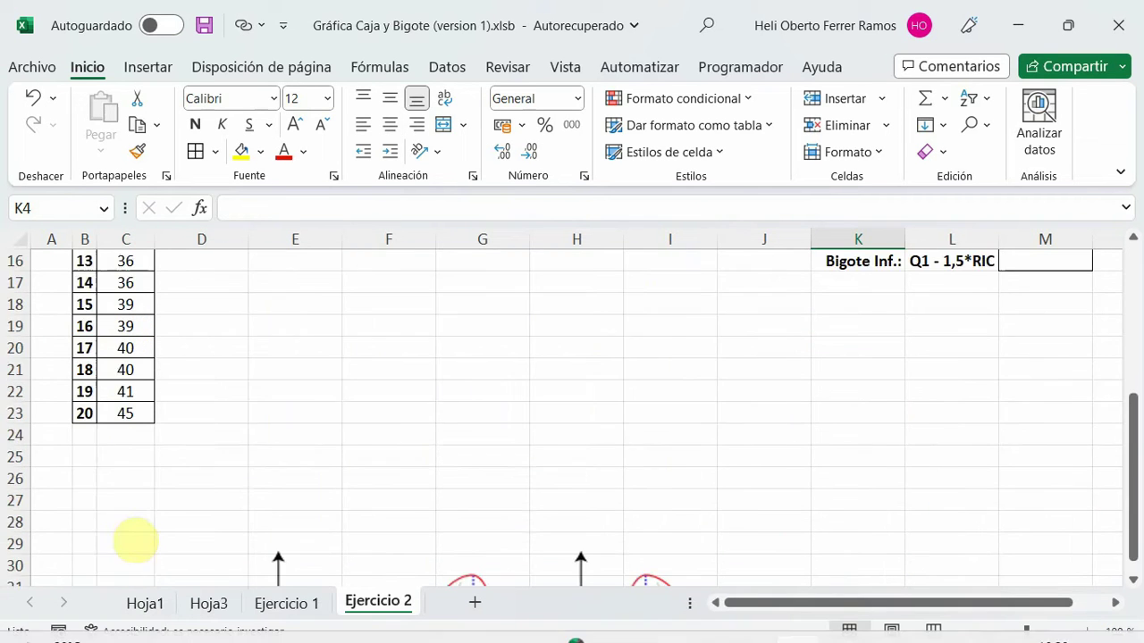
scroll(125, 456, up, 5)
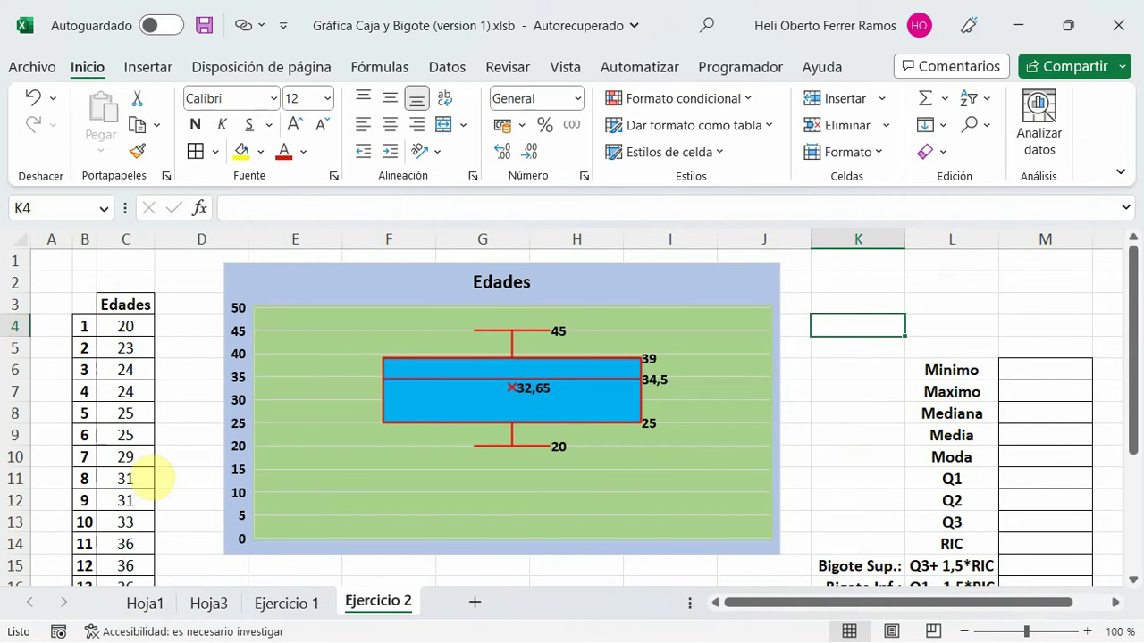
- Enter =MIN(Datos) in the Minimo cell M6, returning 20
click(1041, 370)
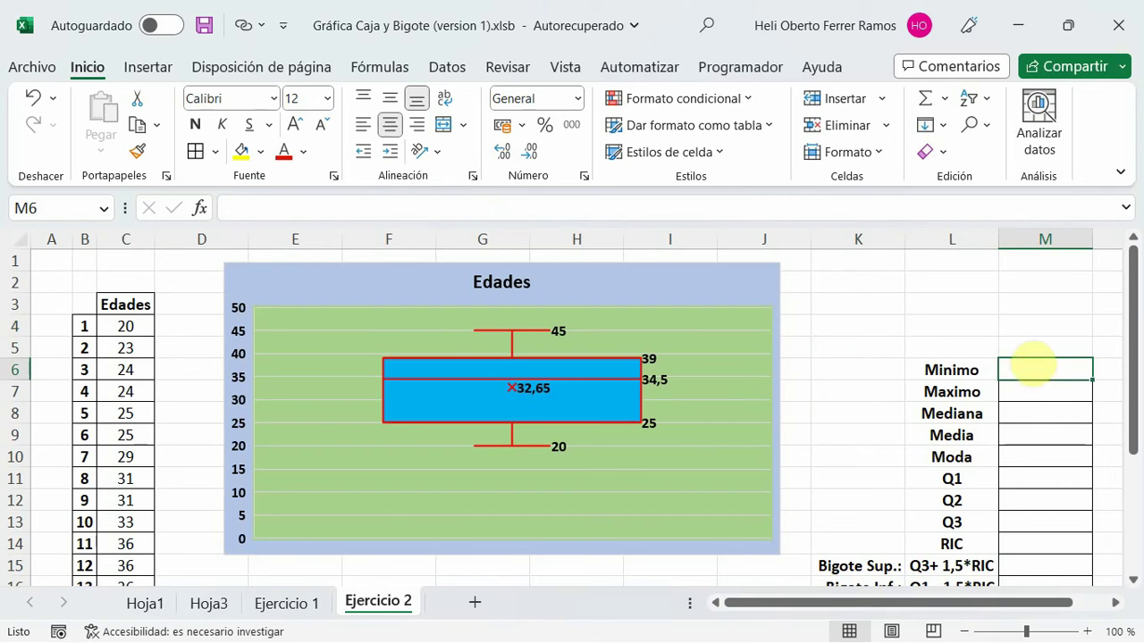
click(332, 204)
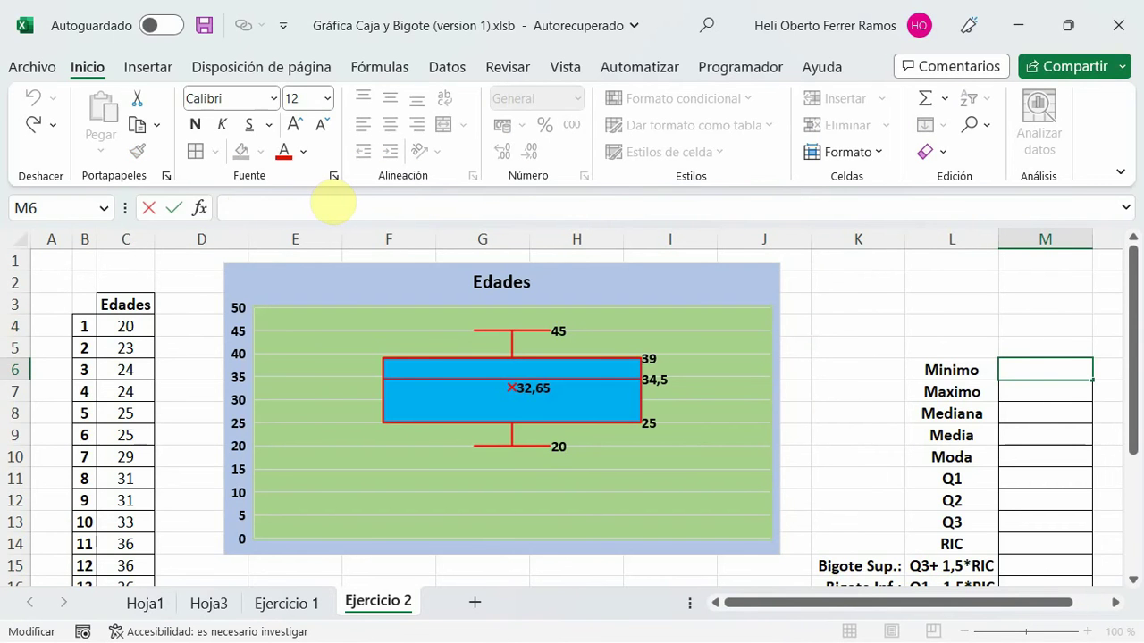
text(=mi)
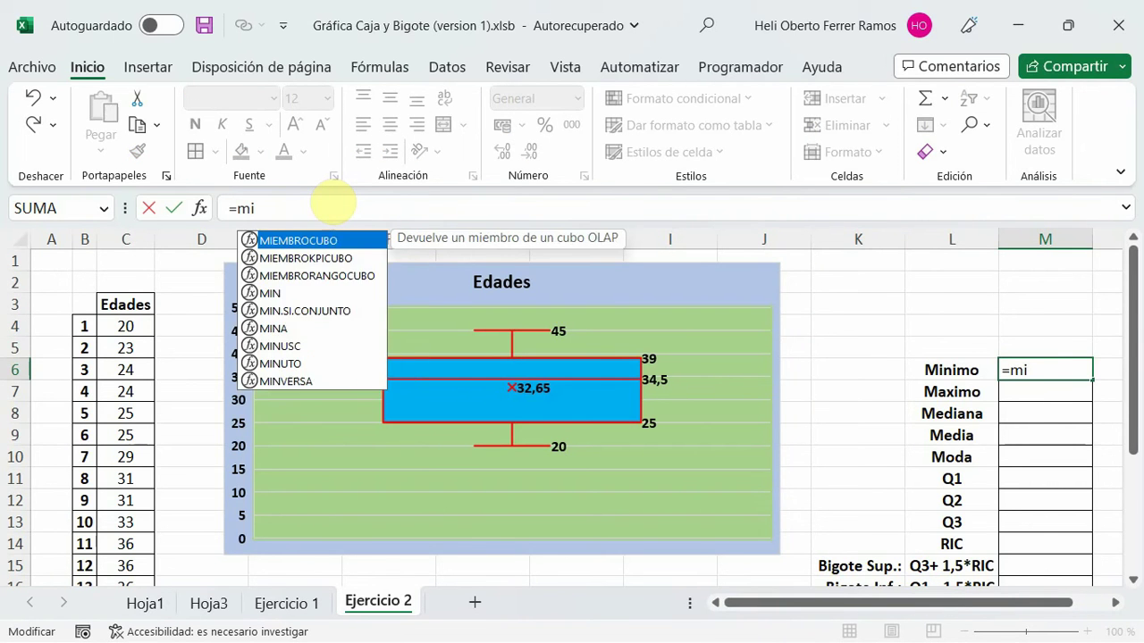
text(n)
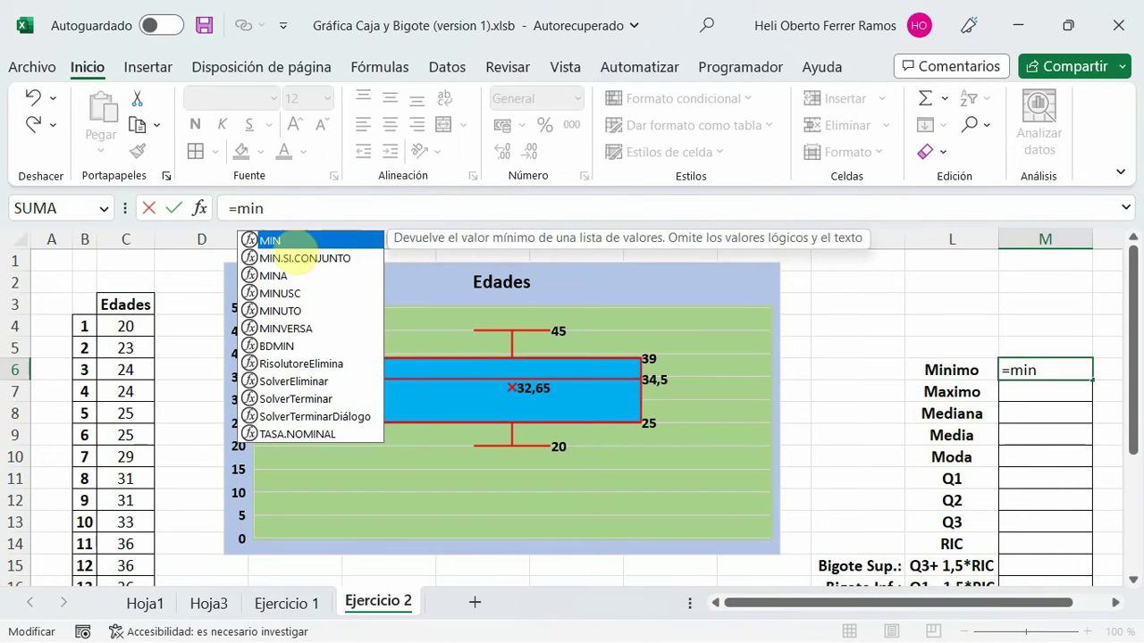
double_click(269, 241)
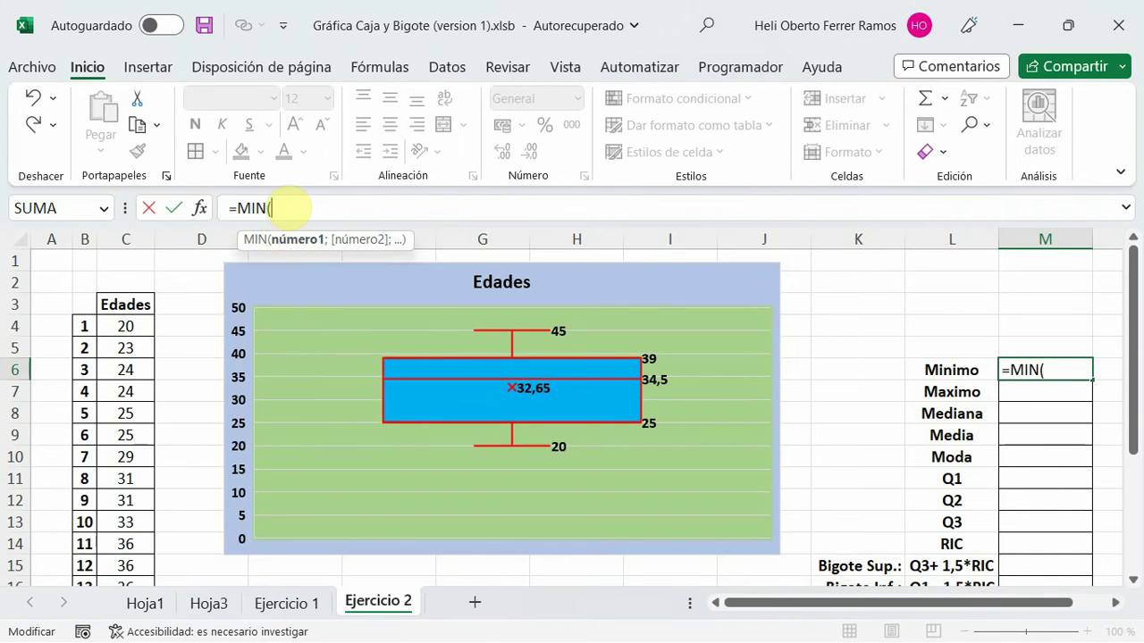
text(Dat)
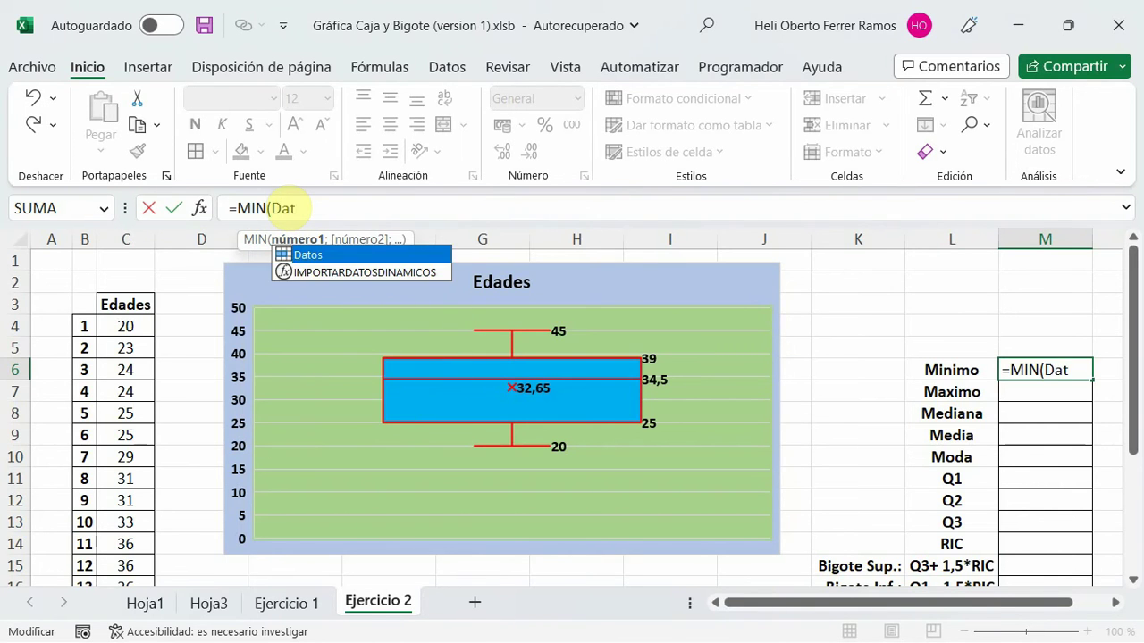
double_click(302, 255)
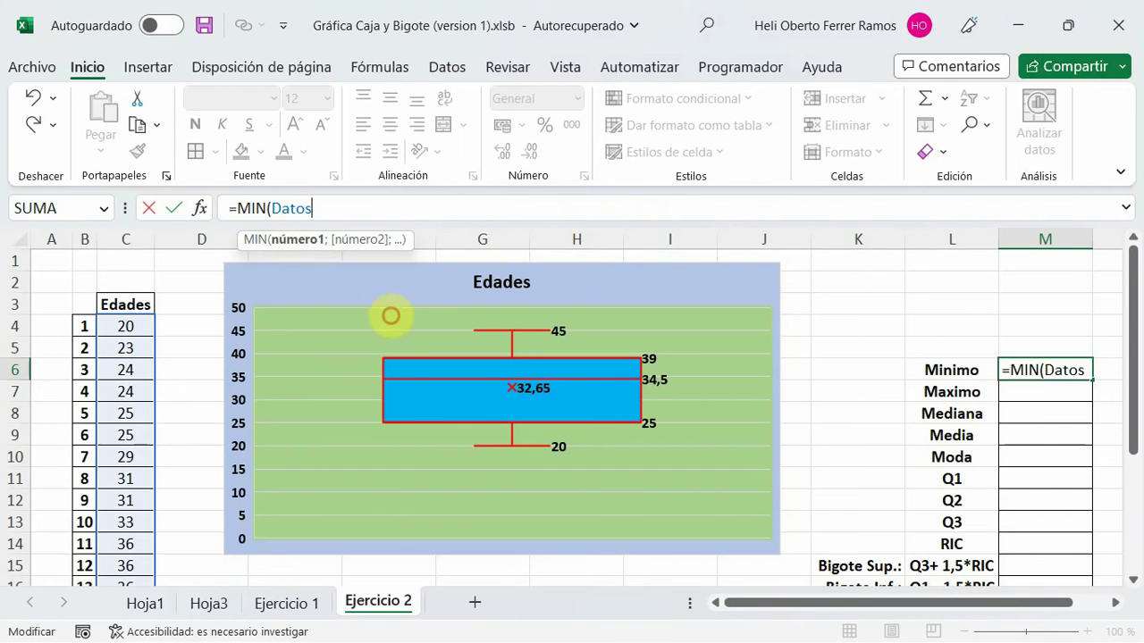
text())
key(Return)
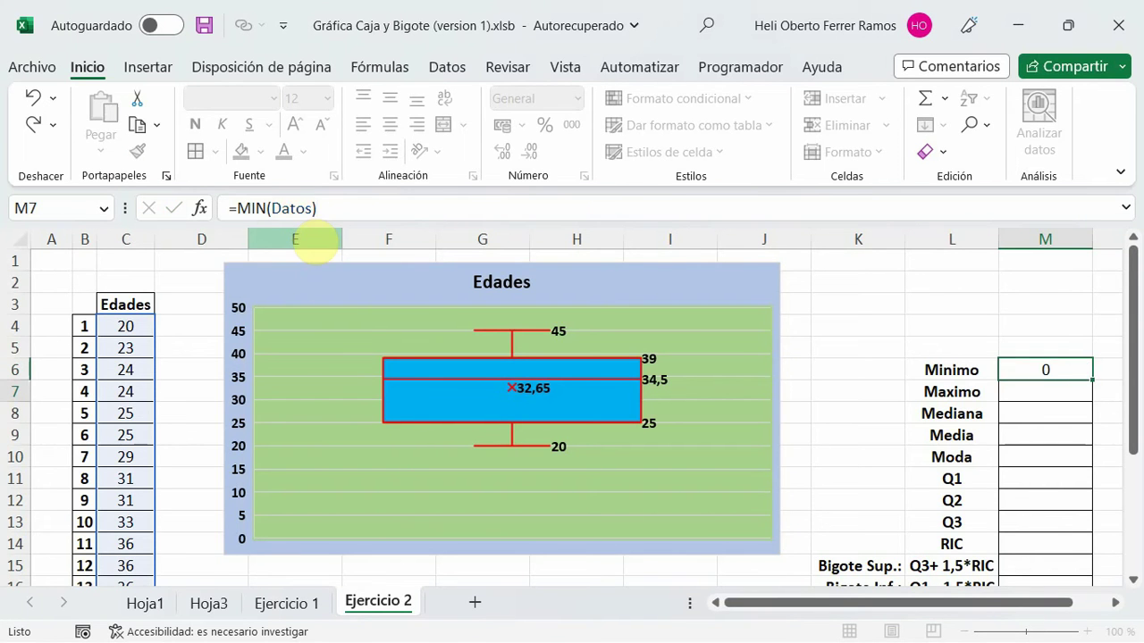
click(1044, 370)
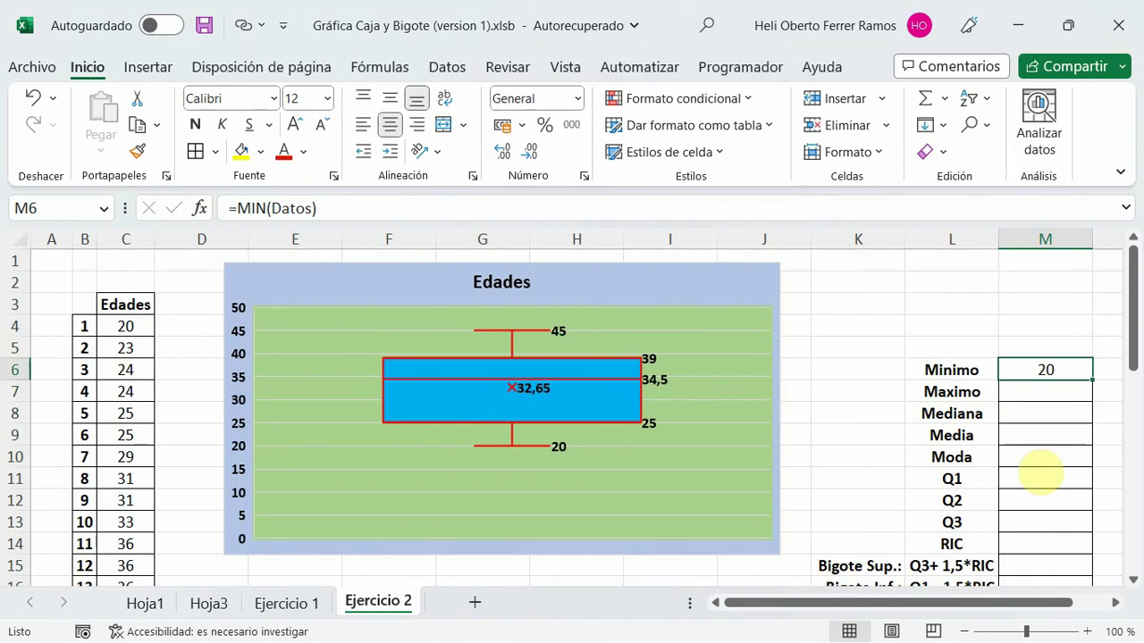
scroll(282, 546, down, 4)
scroll(282, 547, up, 4)
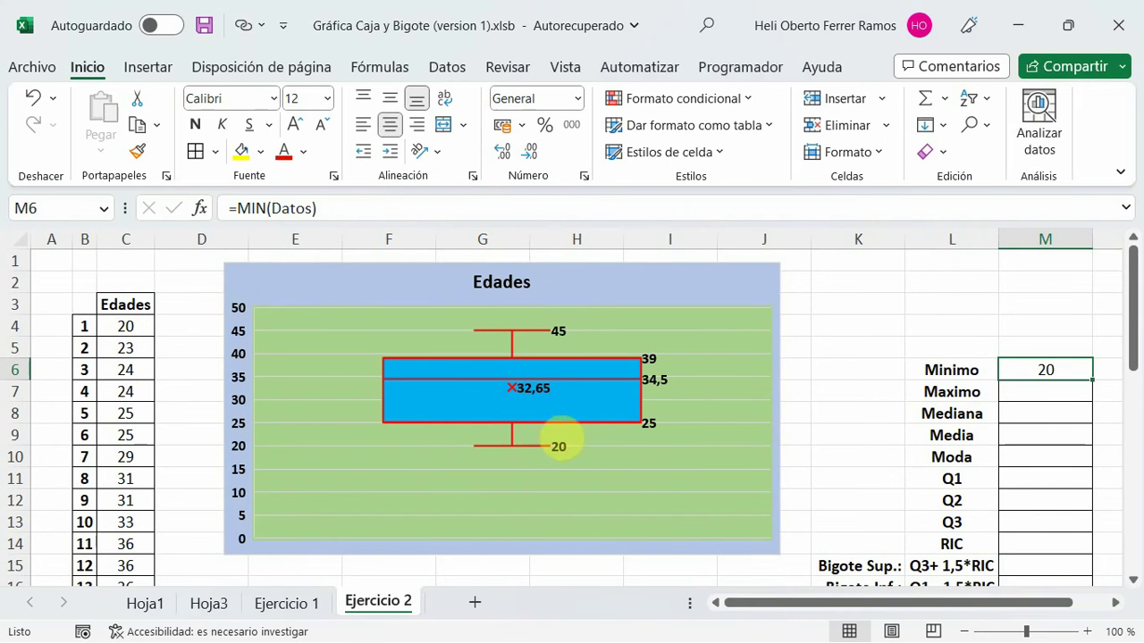
mouse_move(536, 446)
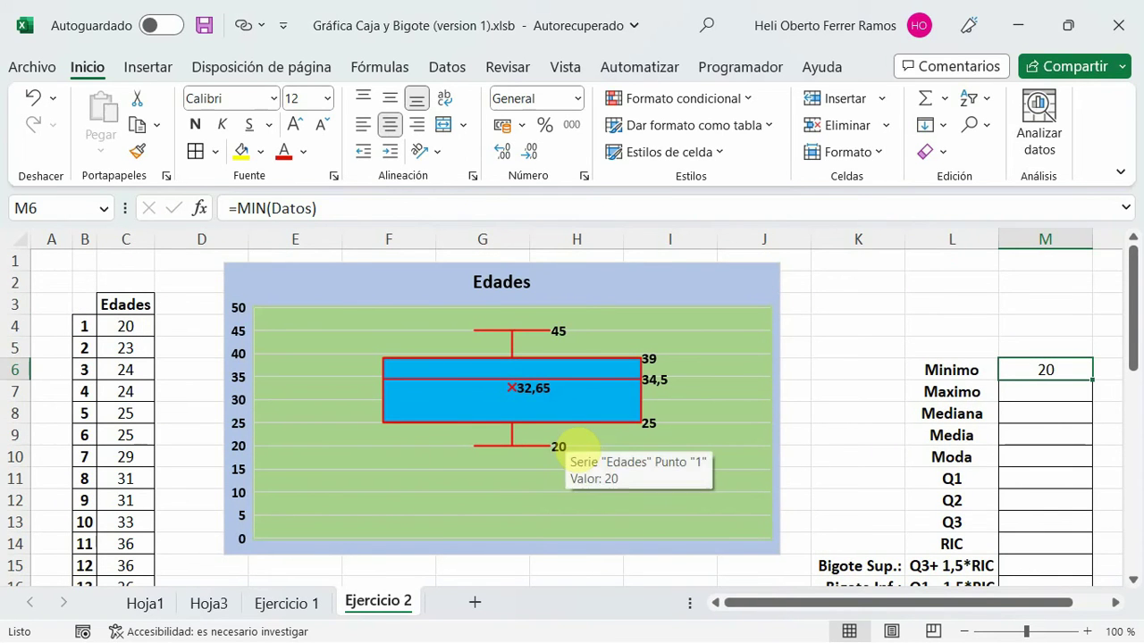
click(1037, 392)
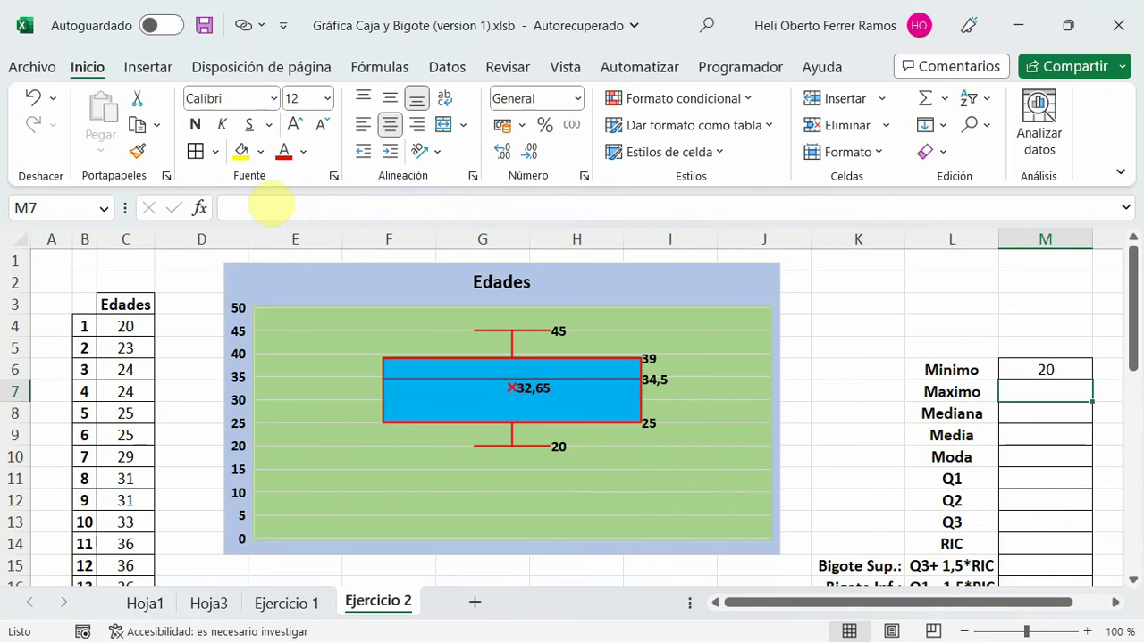
- Enter =MAX(Datos) in the Maximo cell M7
click(274, 207)
text(=)
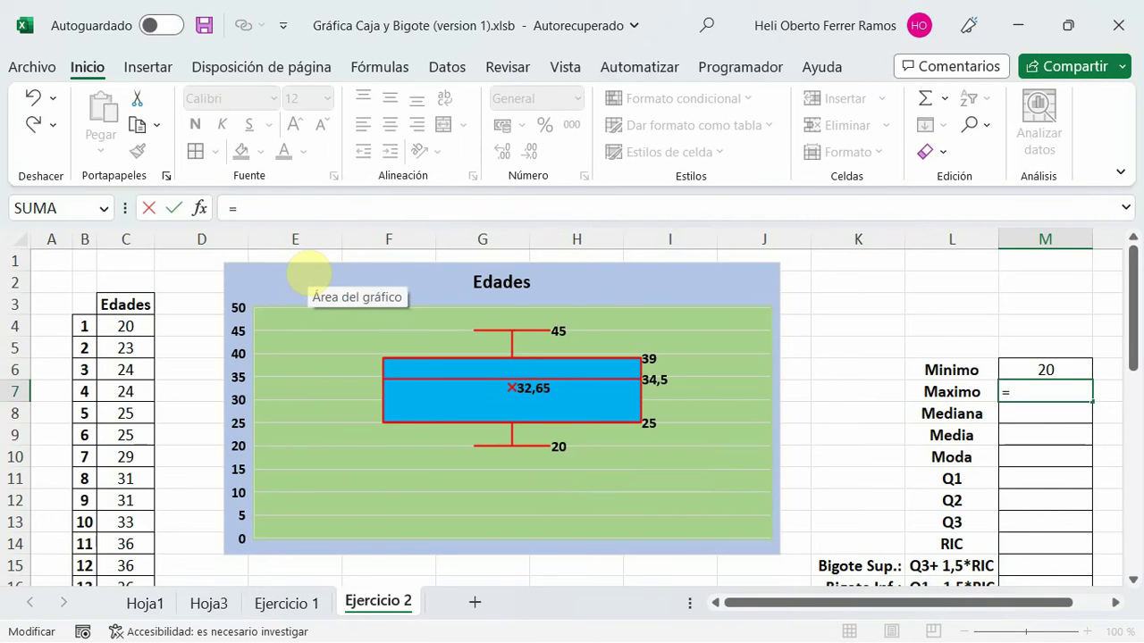
text(max)
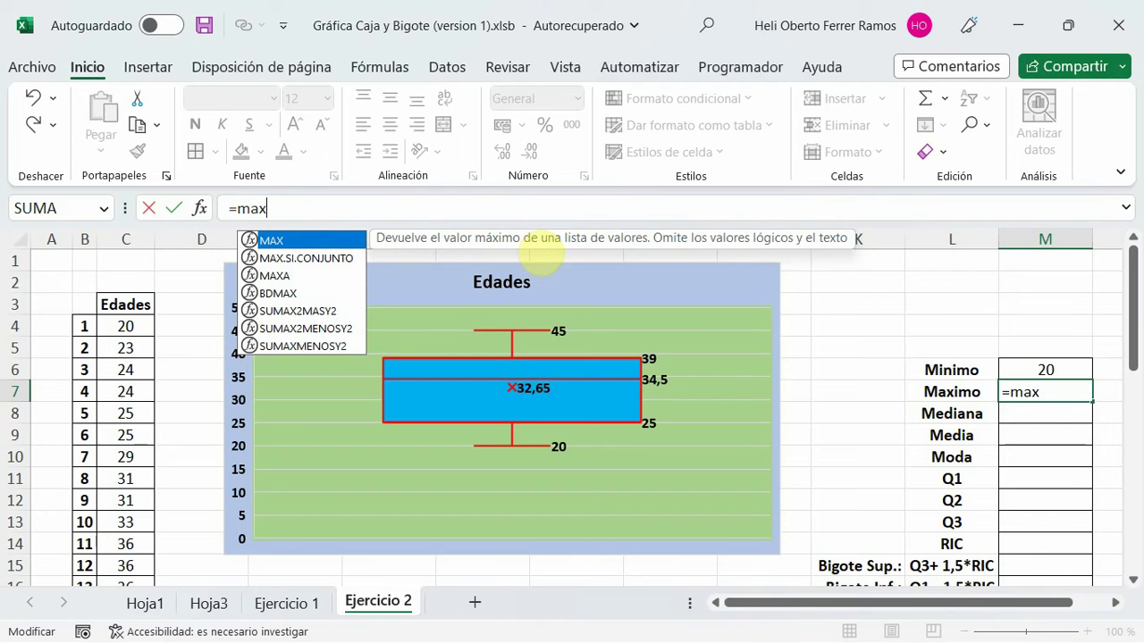
double_click(271, 241)
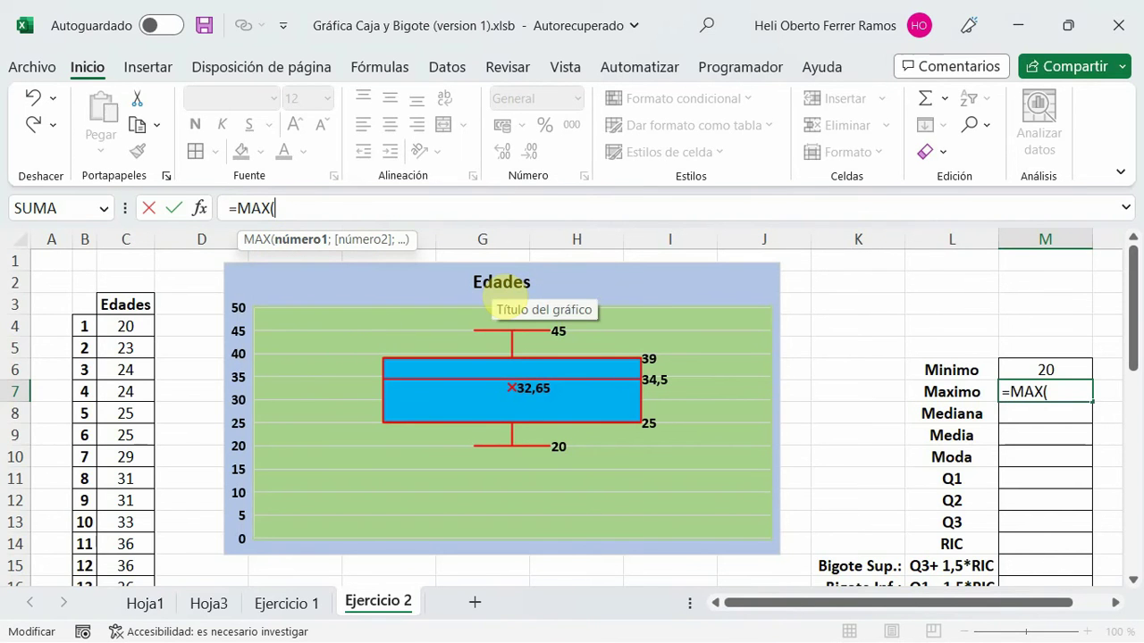
text(Datos)
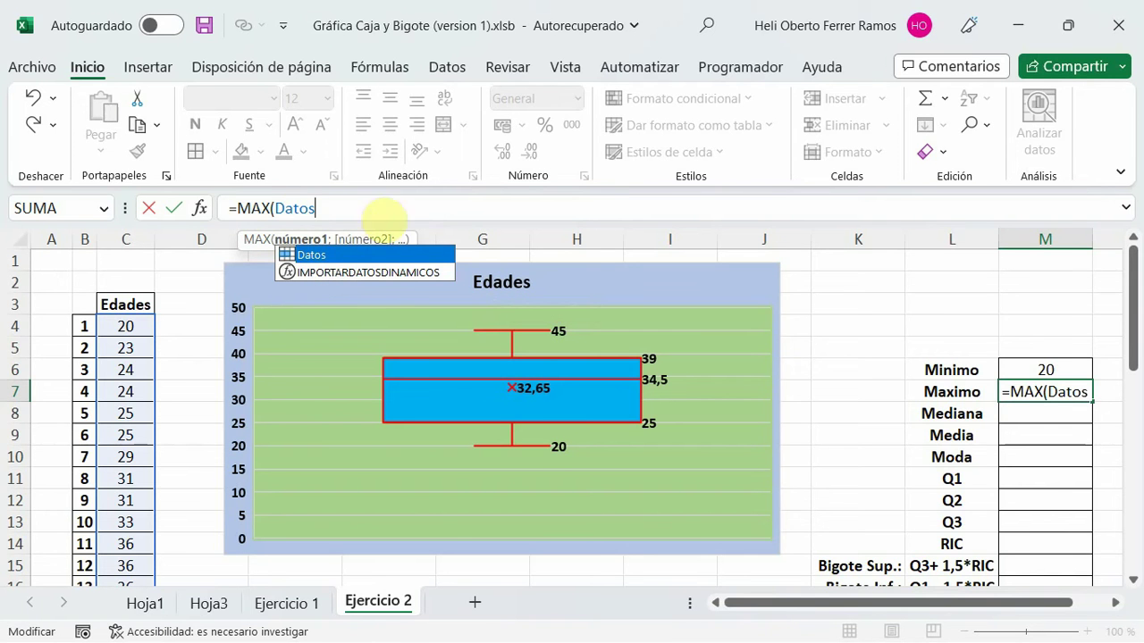
double_click(428, 255)
text())
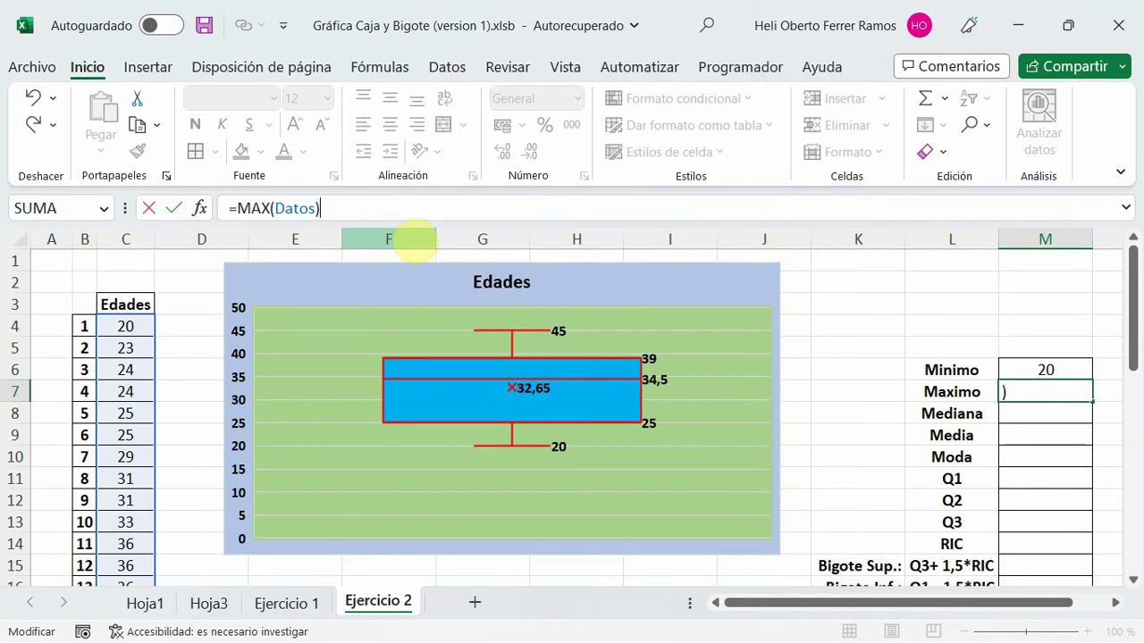
key(Return)
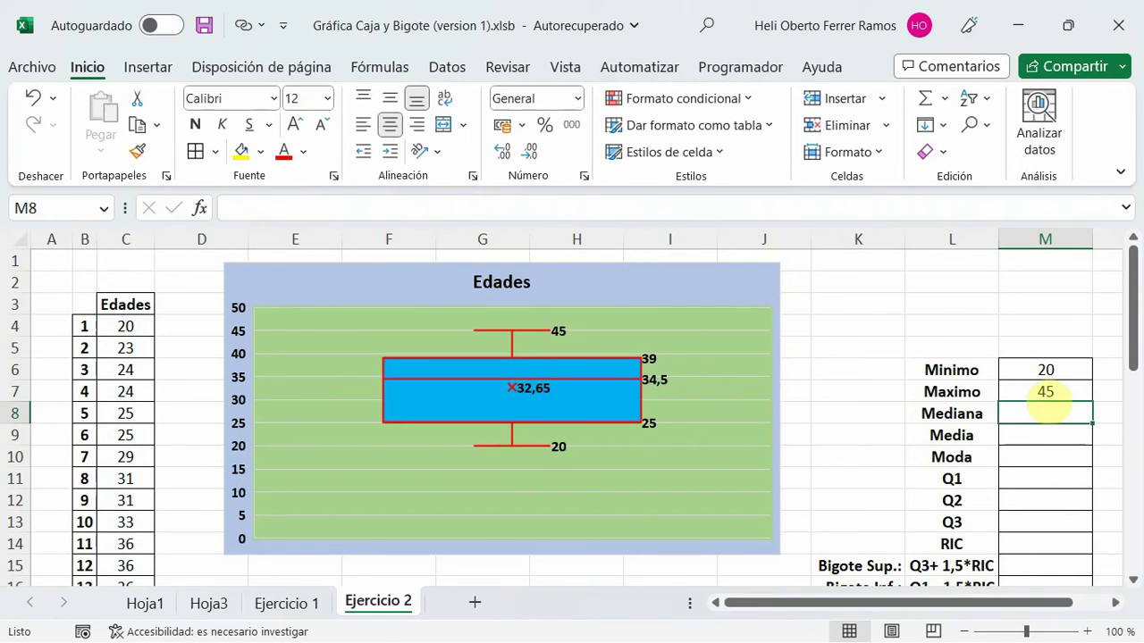
- Verify the M7 result of 45 against the chart's upper whisker
click(1046, 393)
scroll(459, 396, down, 1)
scroll(184, 477, down, 3)
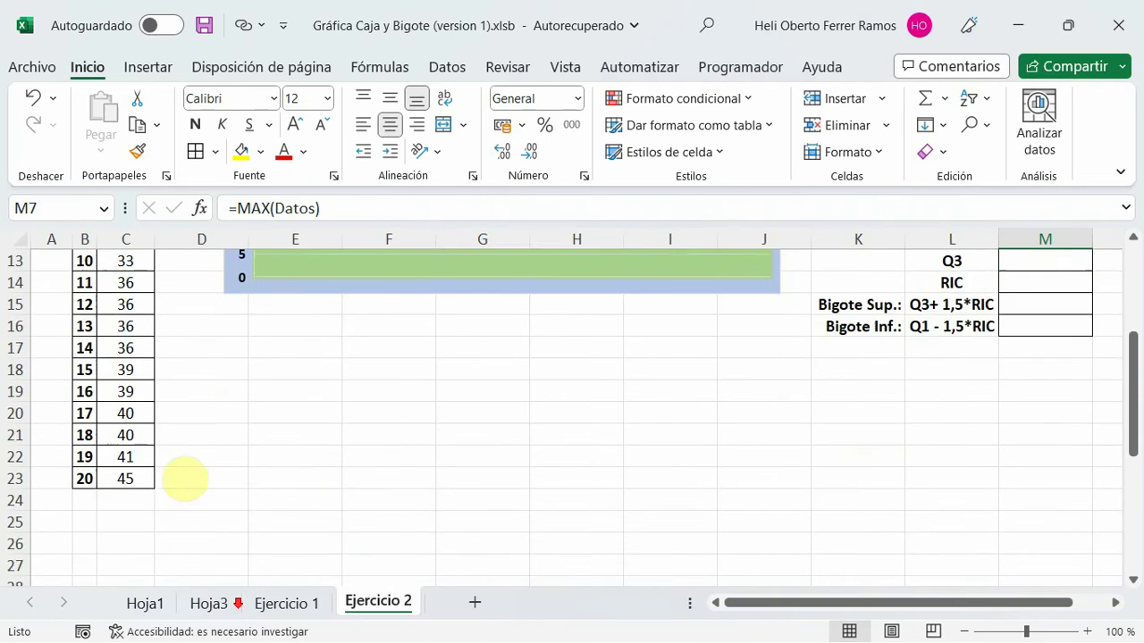
scroll(112, 362, down, 2)
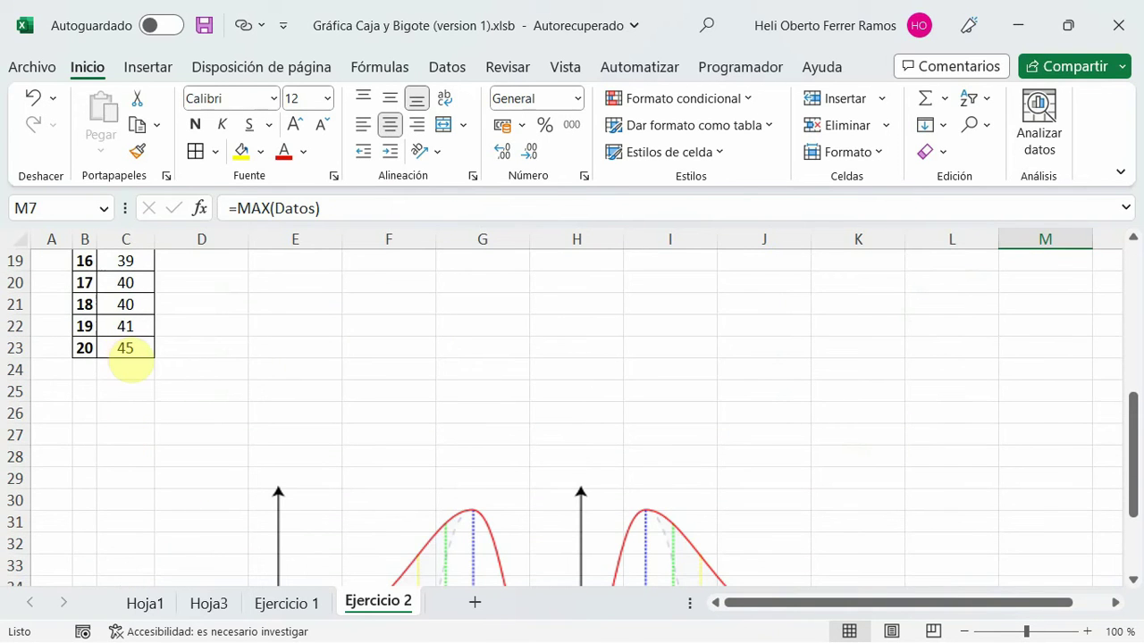
scroll(152, 402, up, 1)
scroll(170, 411, up, 4)
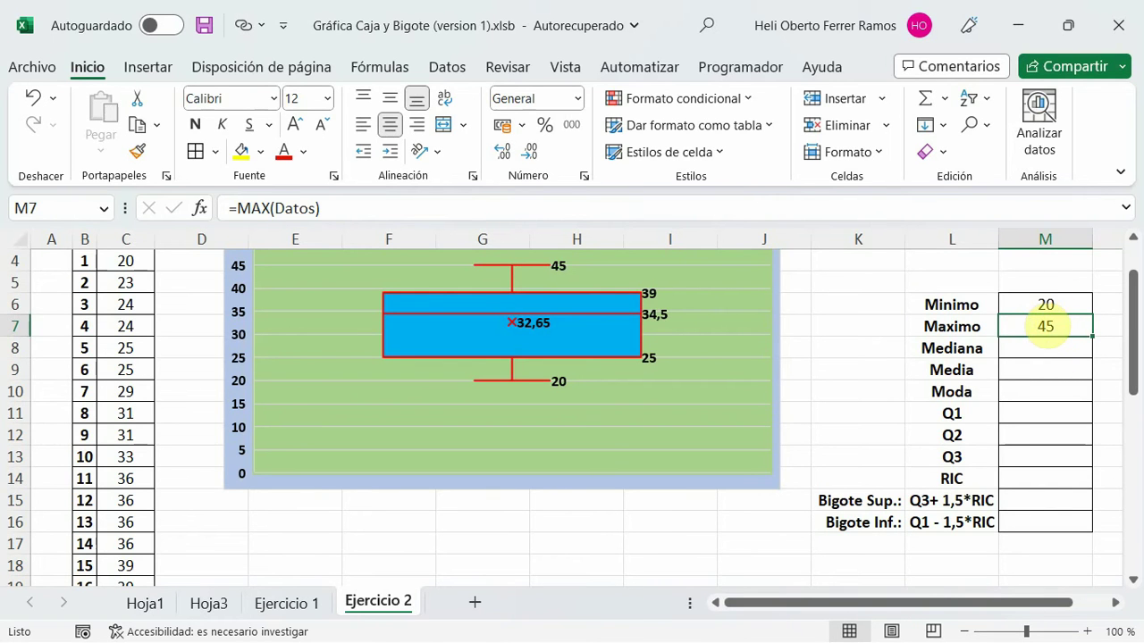
scroll(505, 541, down, 1)
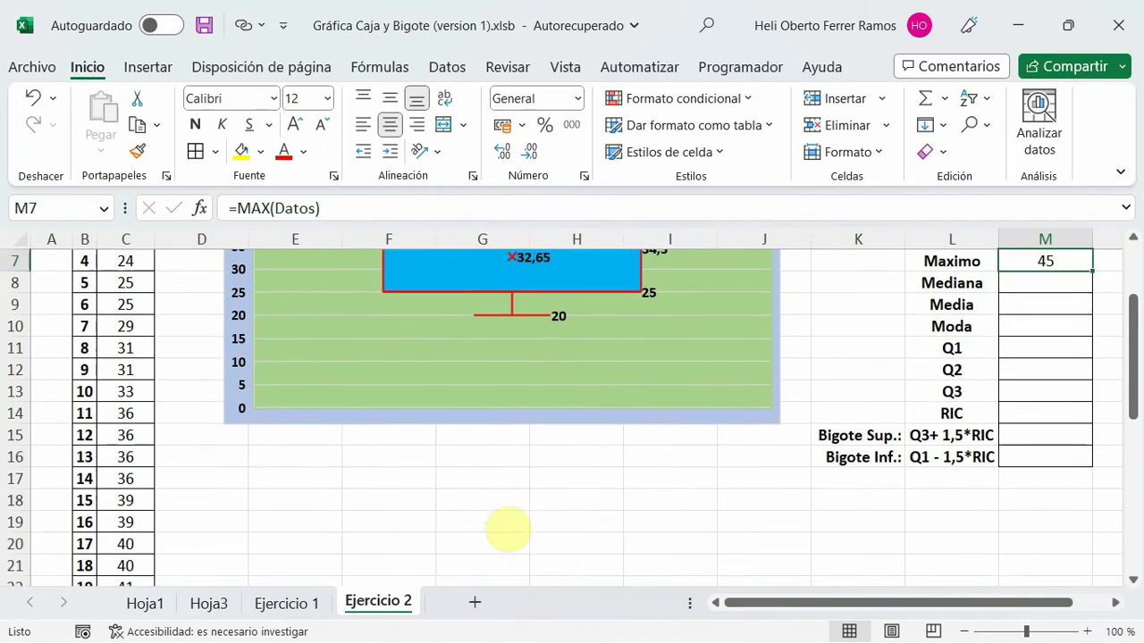
scroll(506, 532, up, 2)
scroll(215, 545, down, 1)
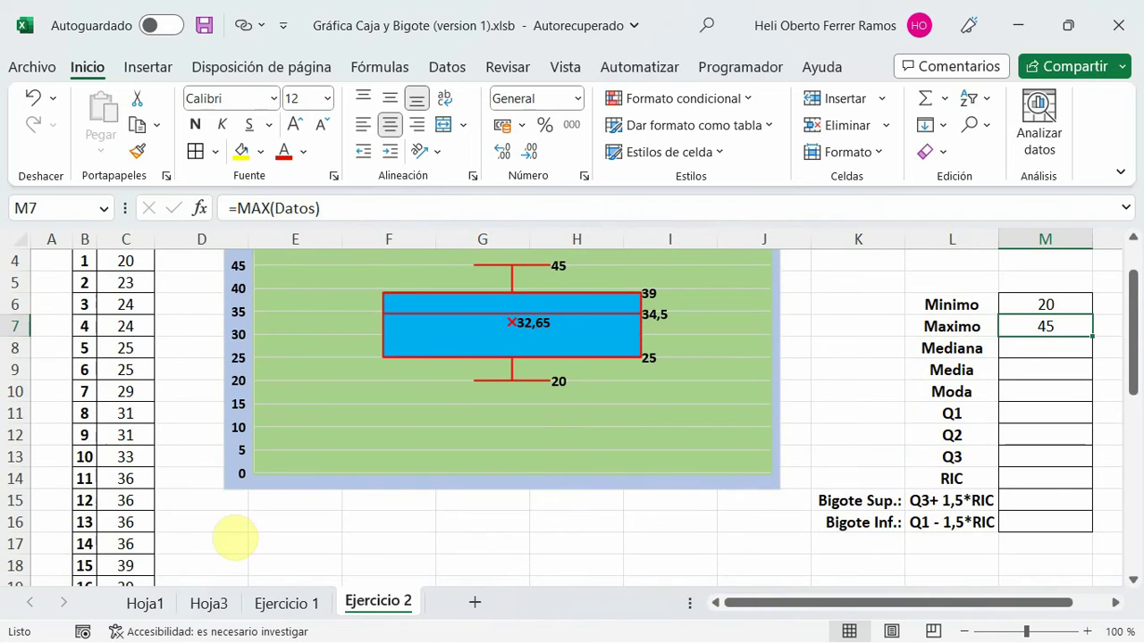
click(1036, 348)
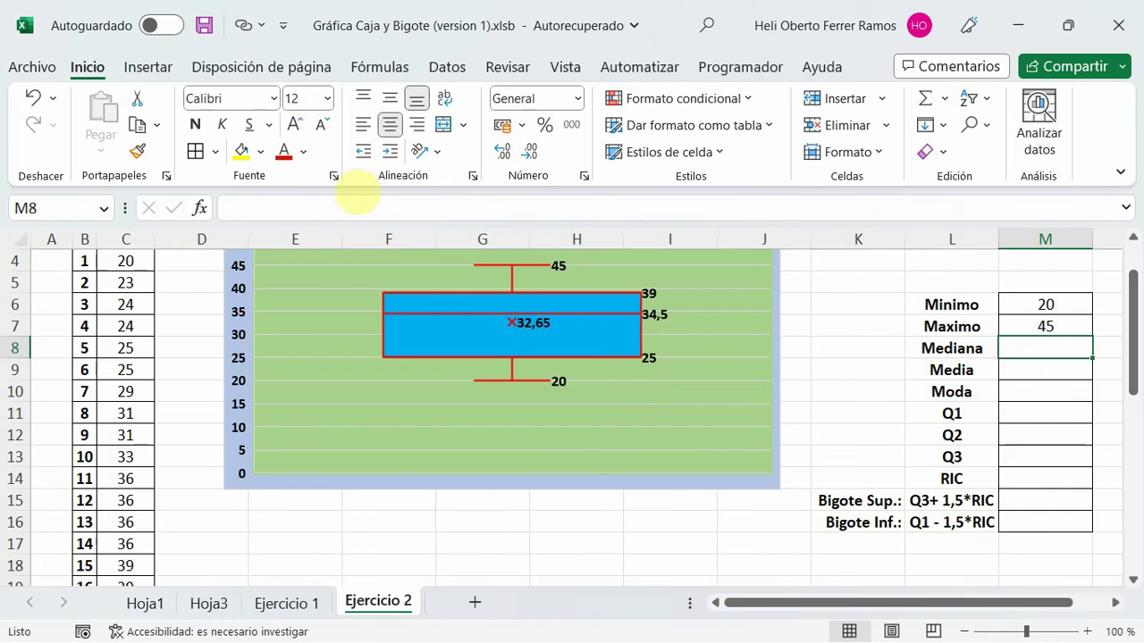
- Enter =MEDIANA(Datos) in the Mediana cell M8, returning 34,5
click(287, 207)
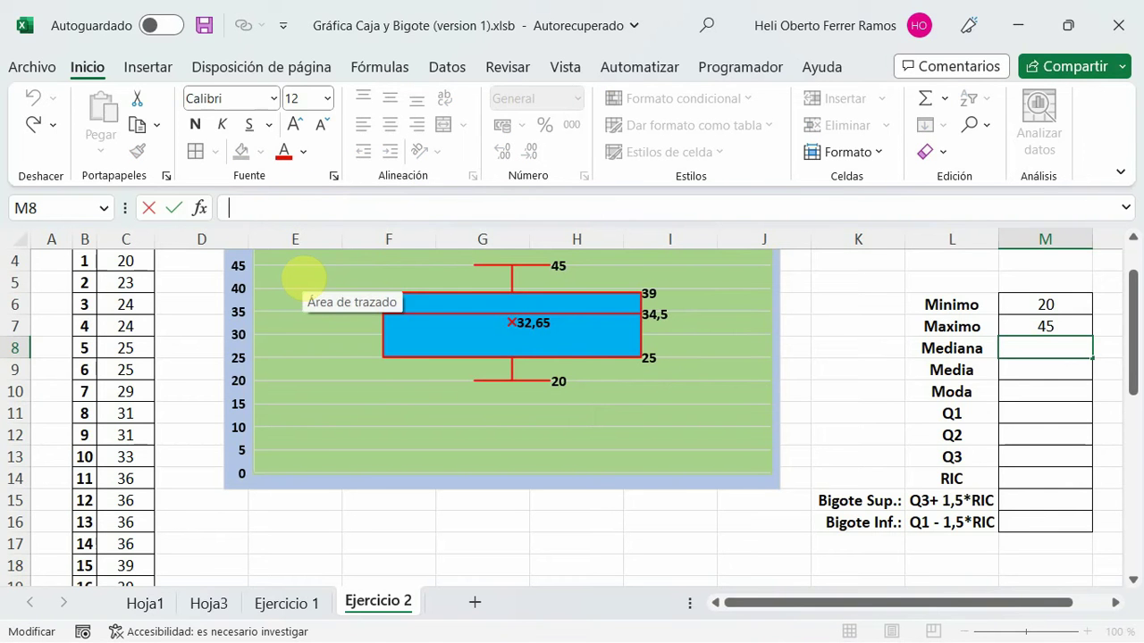
text(=medi)
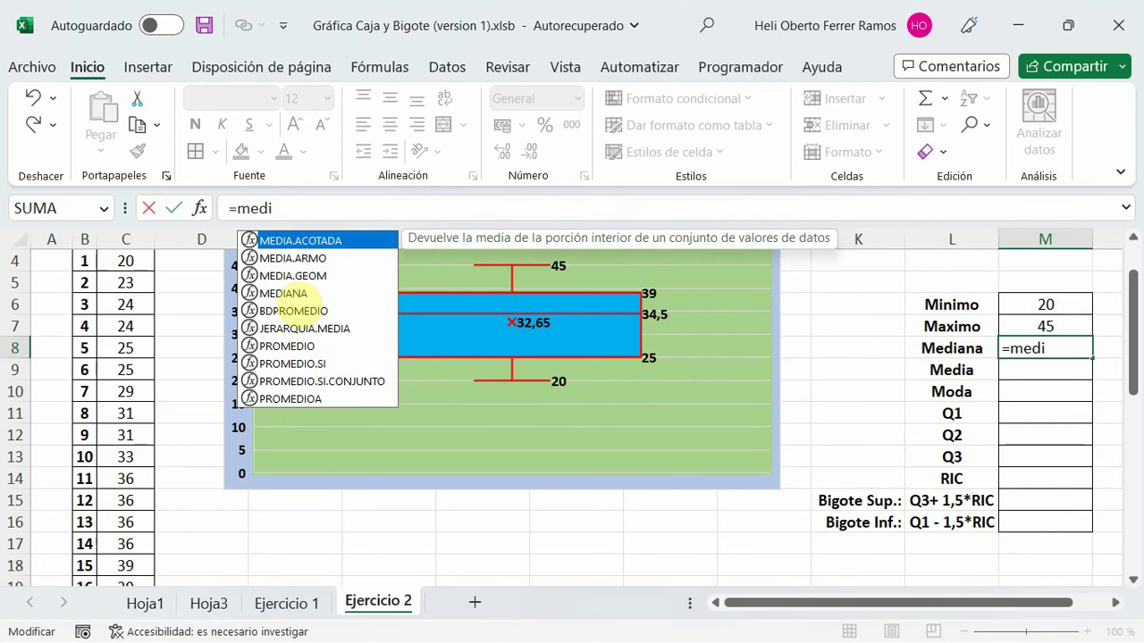
double_click(287, 294)
text(DIANA(D)
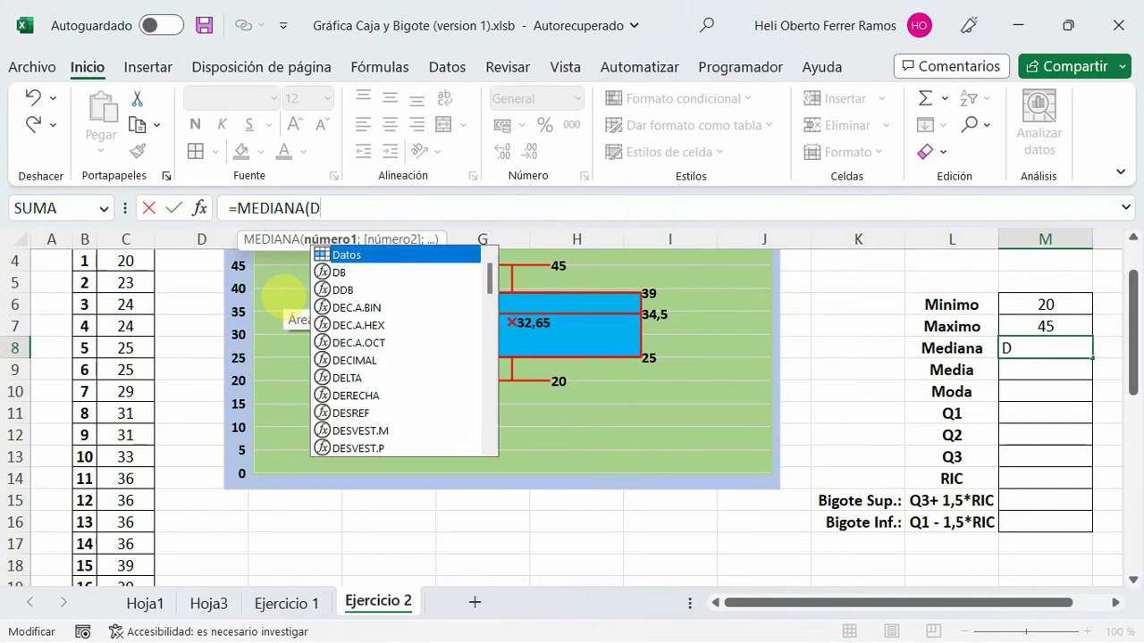
text(atos)
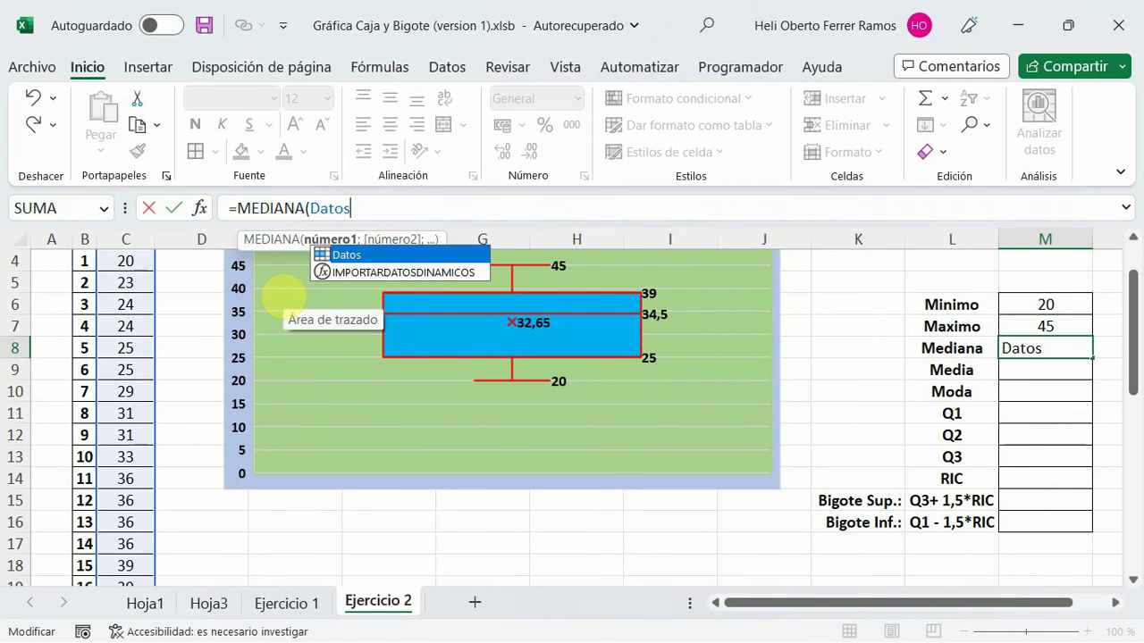
text())
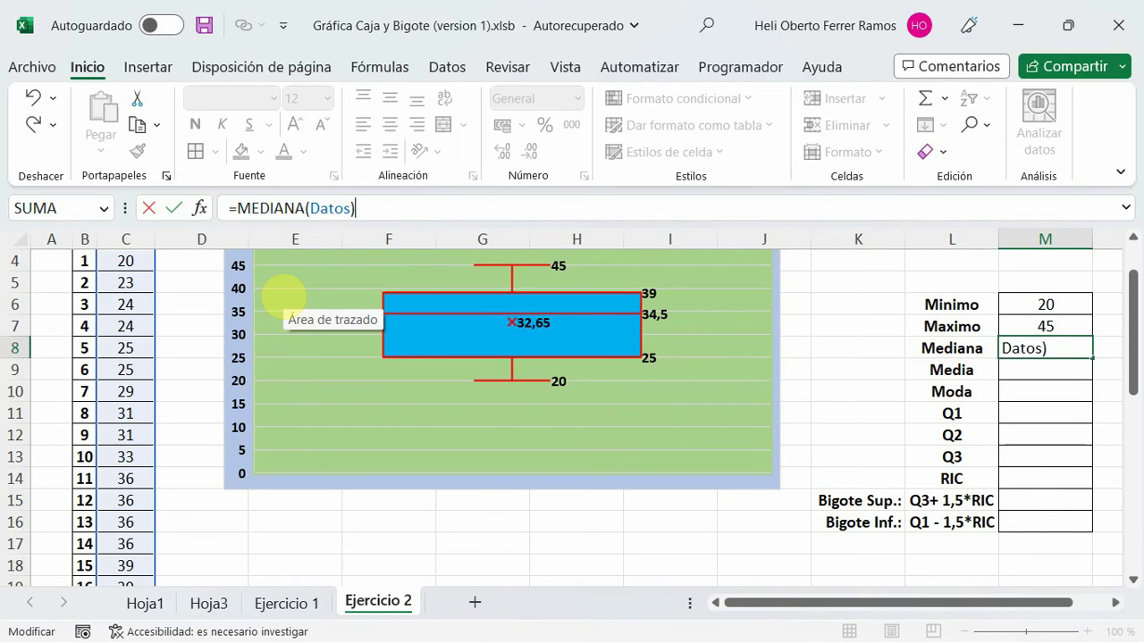
key(Return)
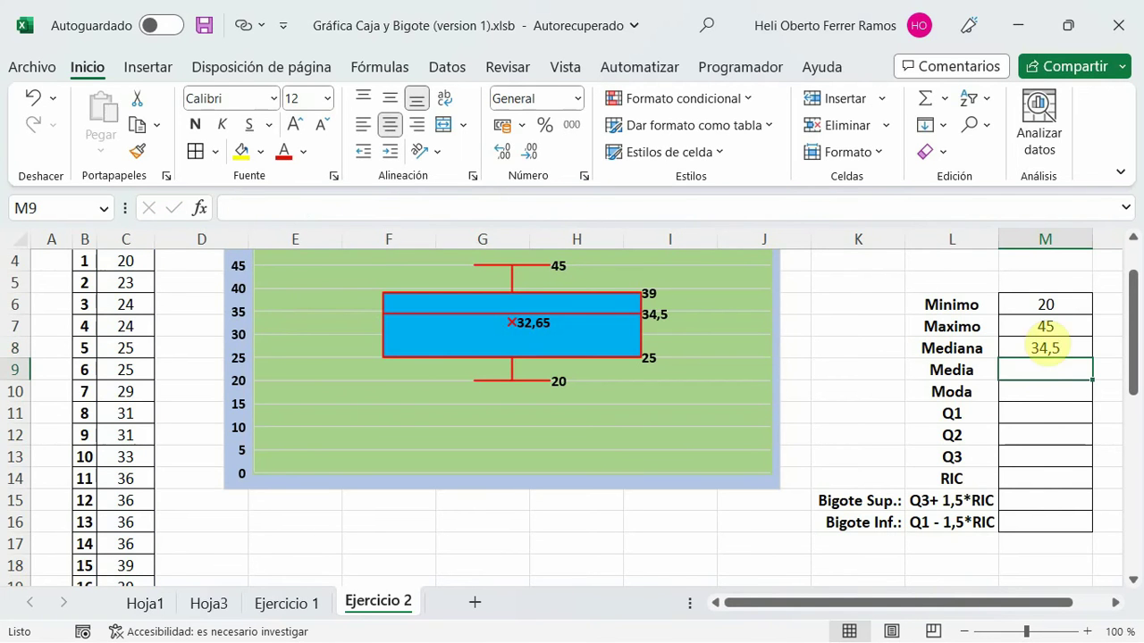
click(1045, 346)
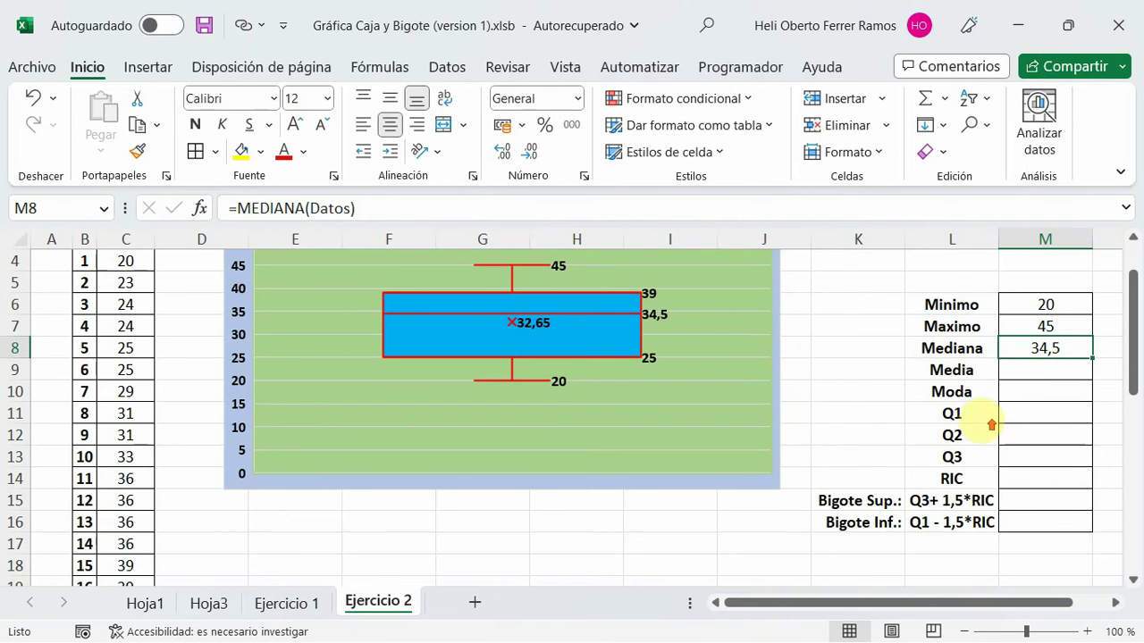
scroll(991, 421, up, 1)
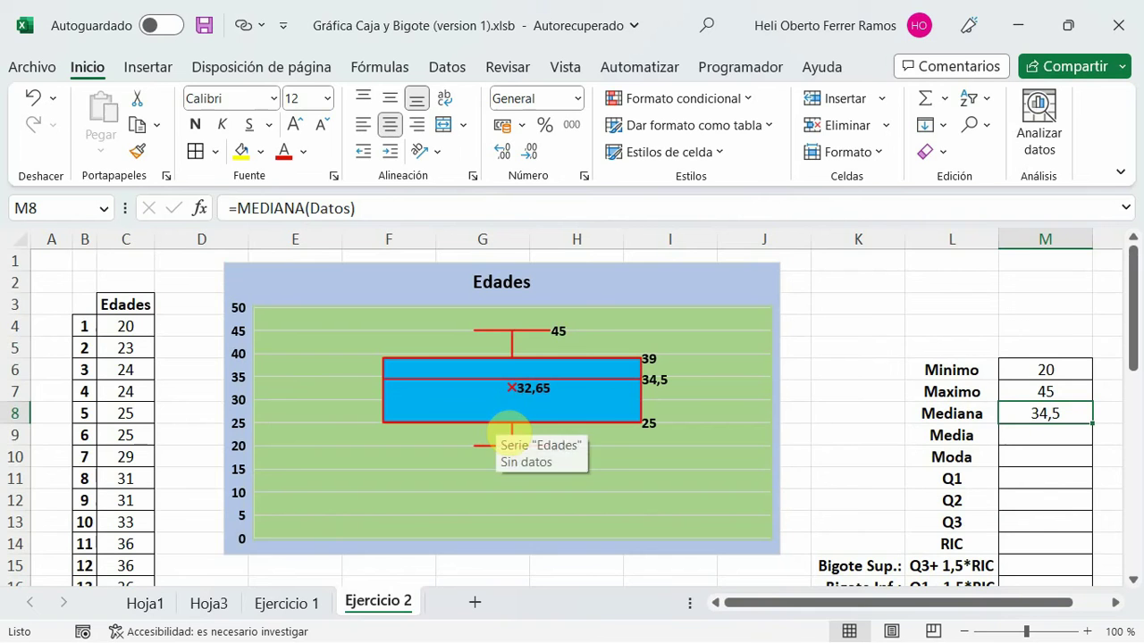
scroll(679, 438, down, 1)
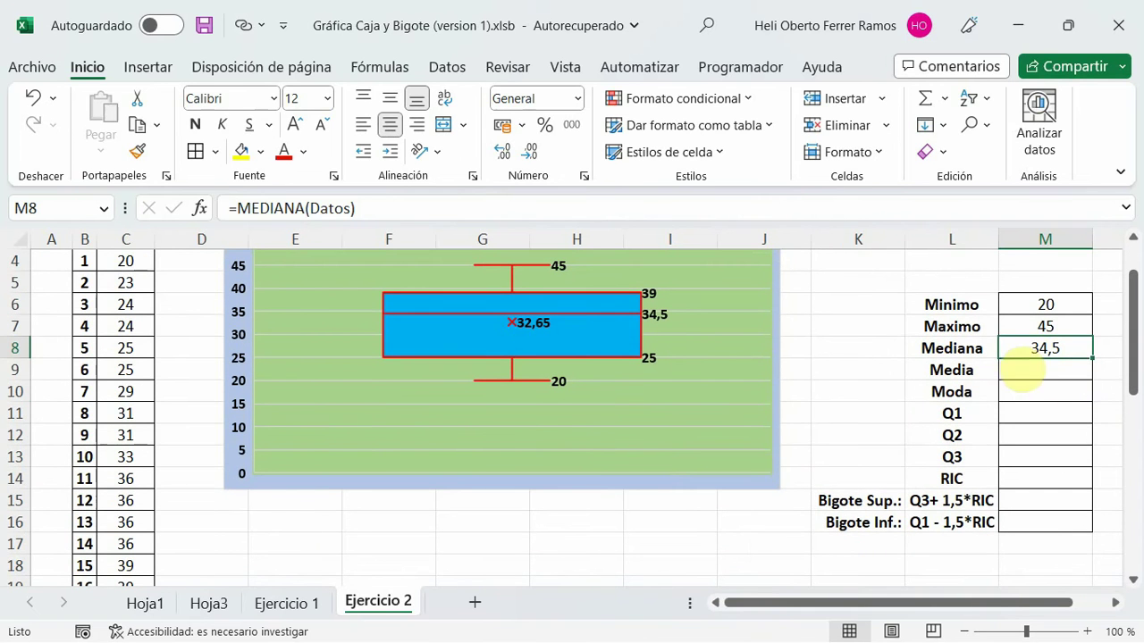
click(1023, 370)
- Enter =PROMEDIO(Datos) in the Media cell M9, returning 32,65
click(265, 210)
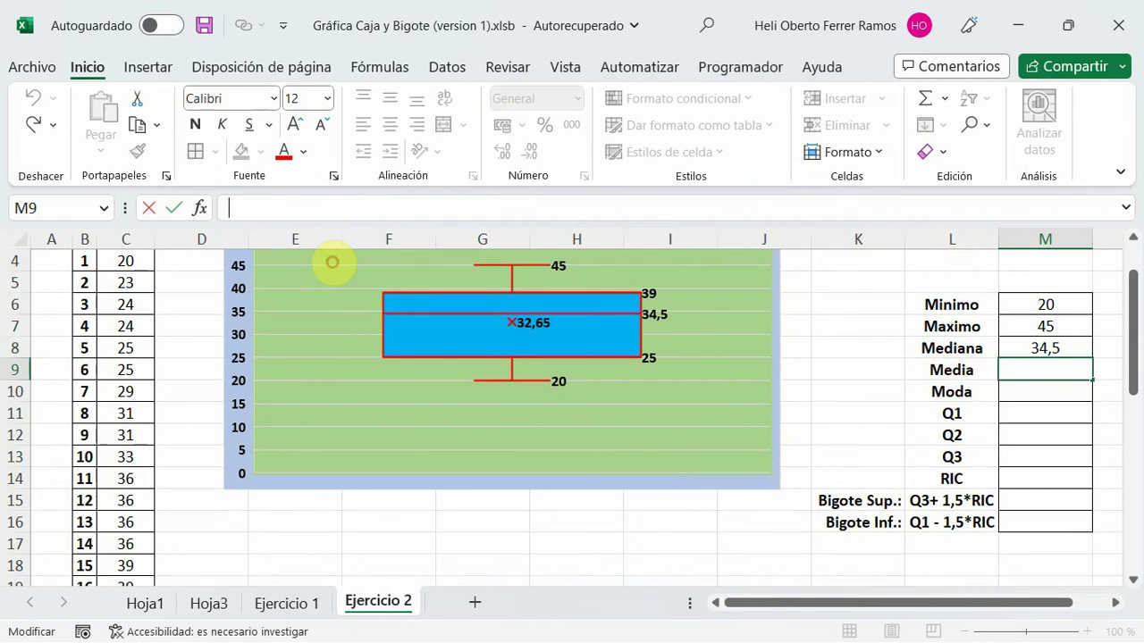
text(=pro)
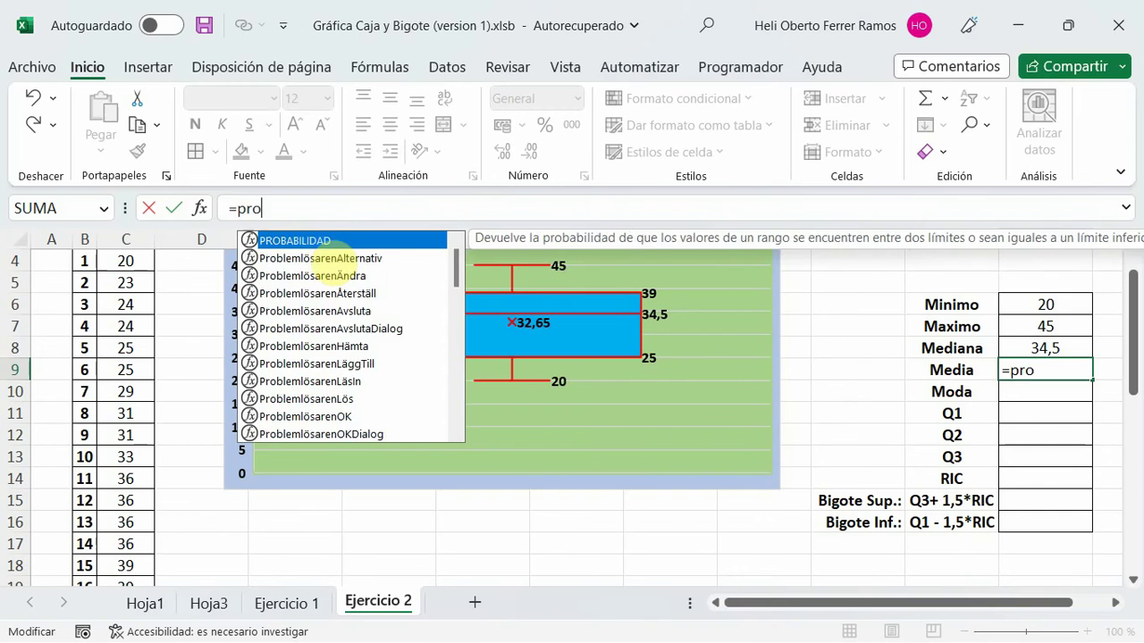
text(m)
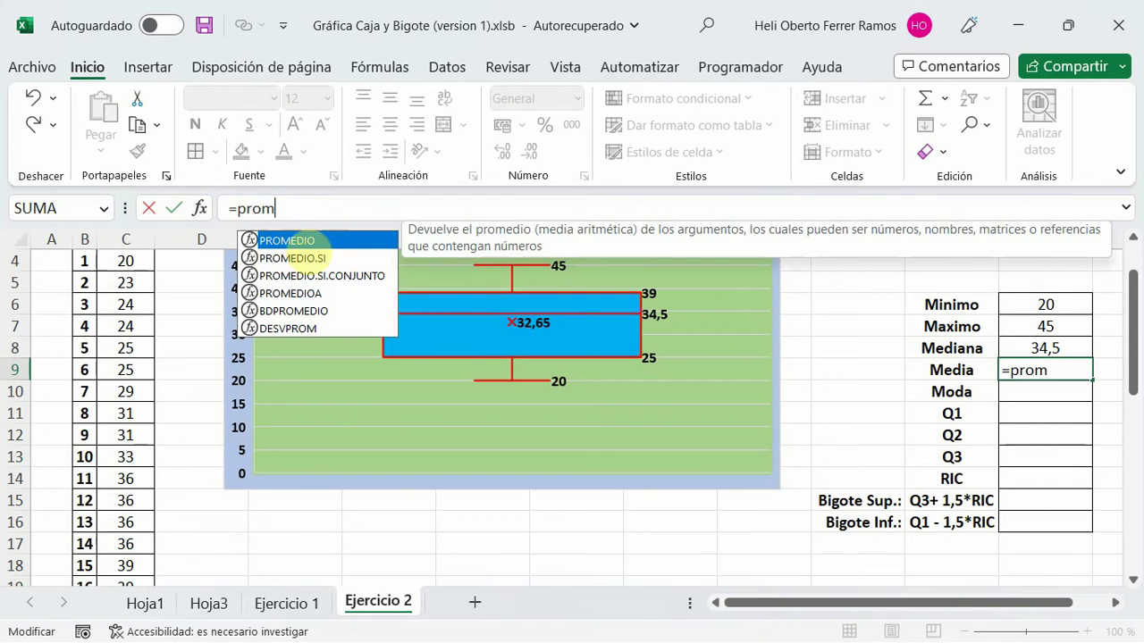
key(Tab)
text(D)
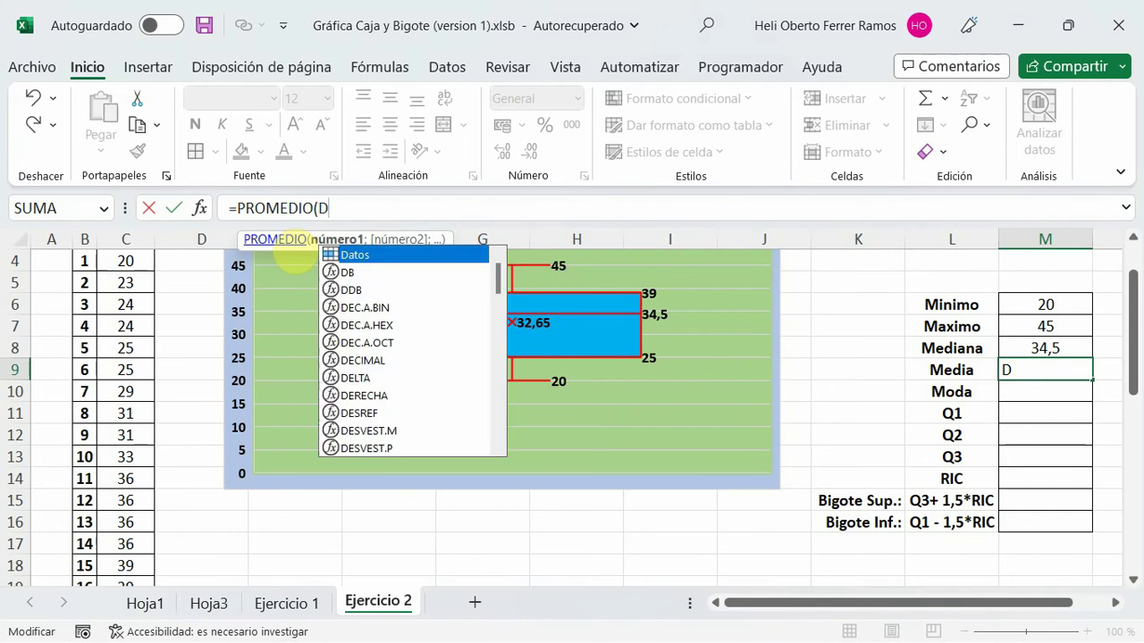
text(atos)
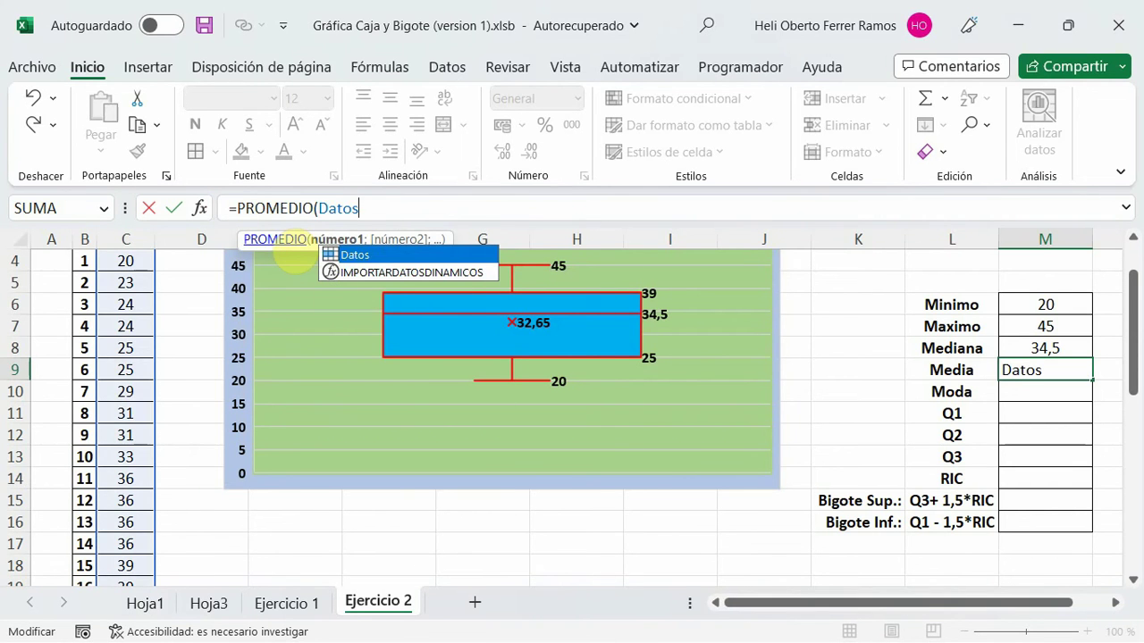
text())
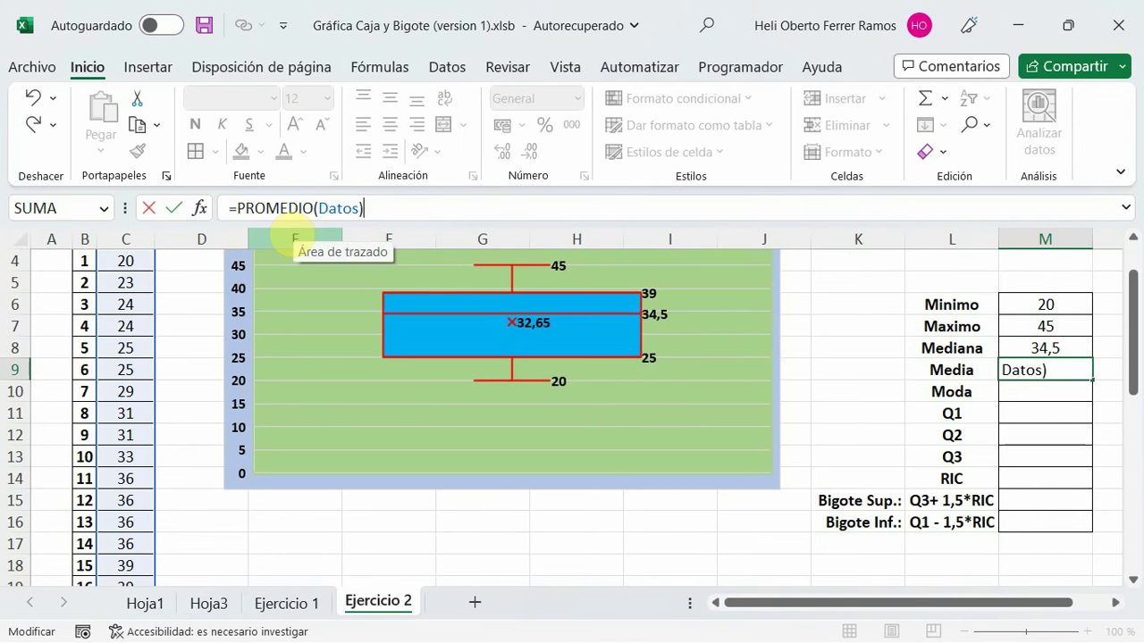
key(Return)
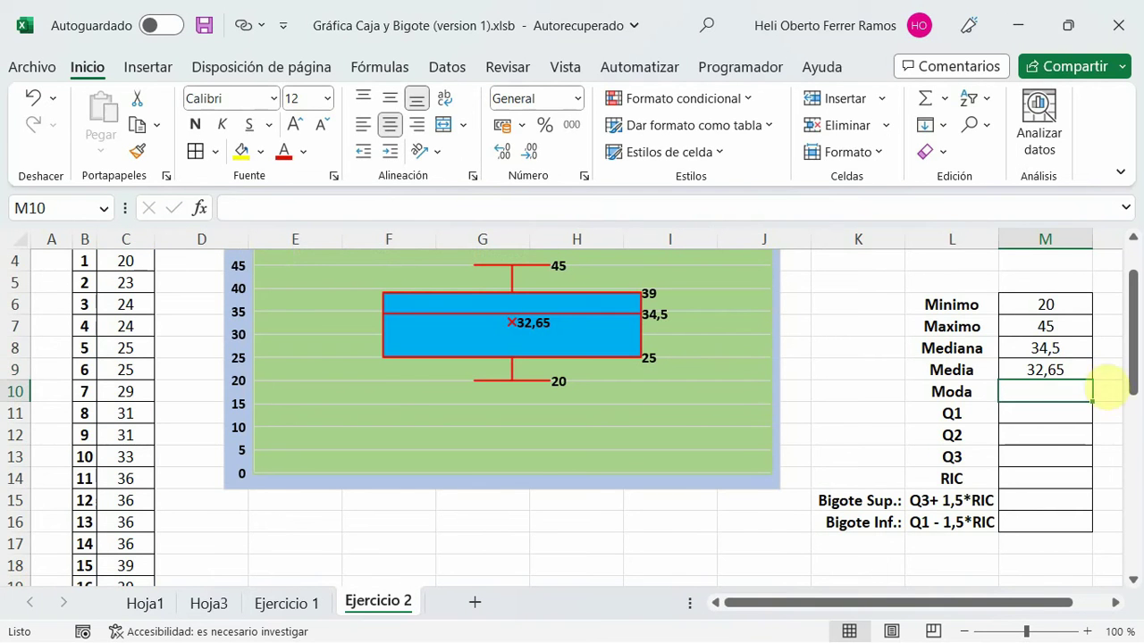
click(1045, 367)
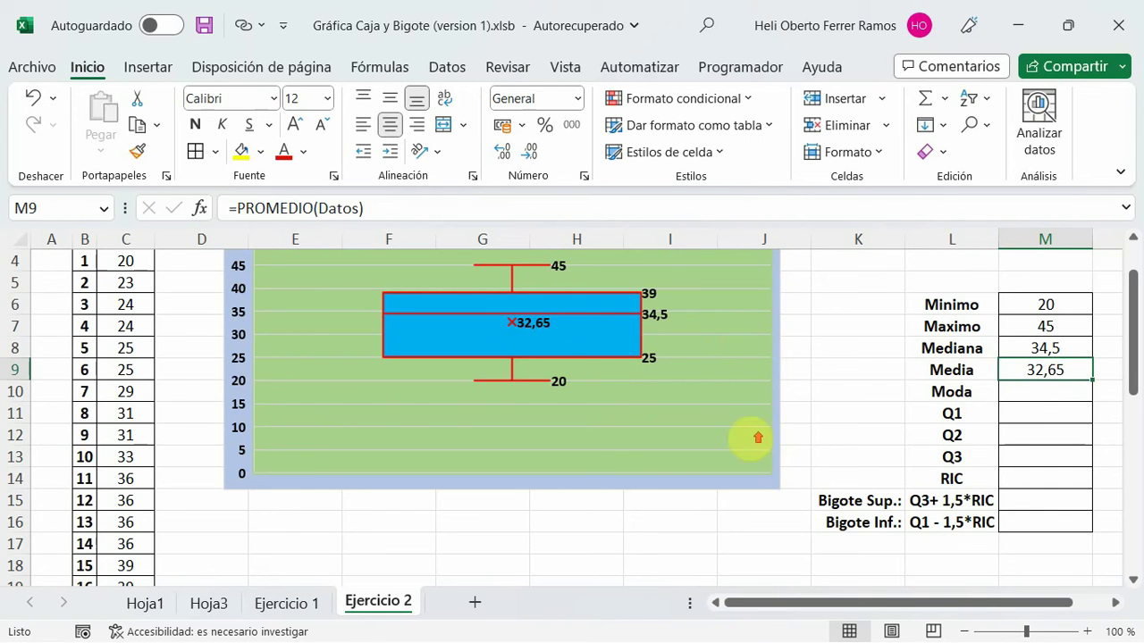
scroll(750, 438, up, 3)
scroll(631, 347, down, 1)
scroll(633, 343, up, 1)
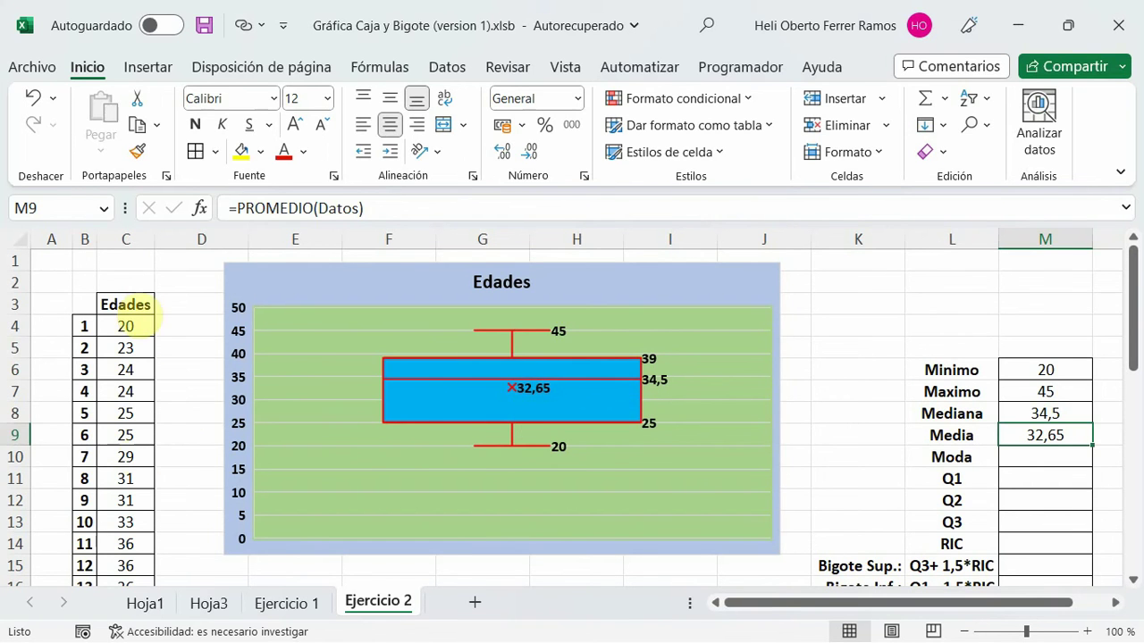
click(1044, 458)
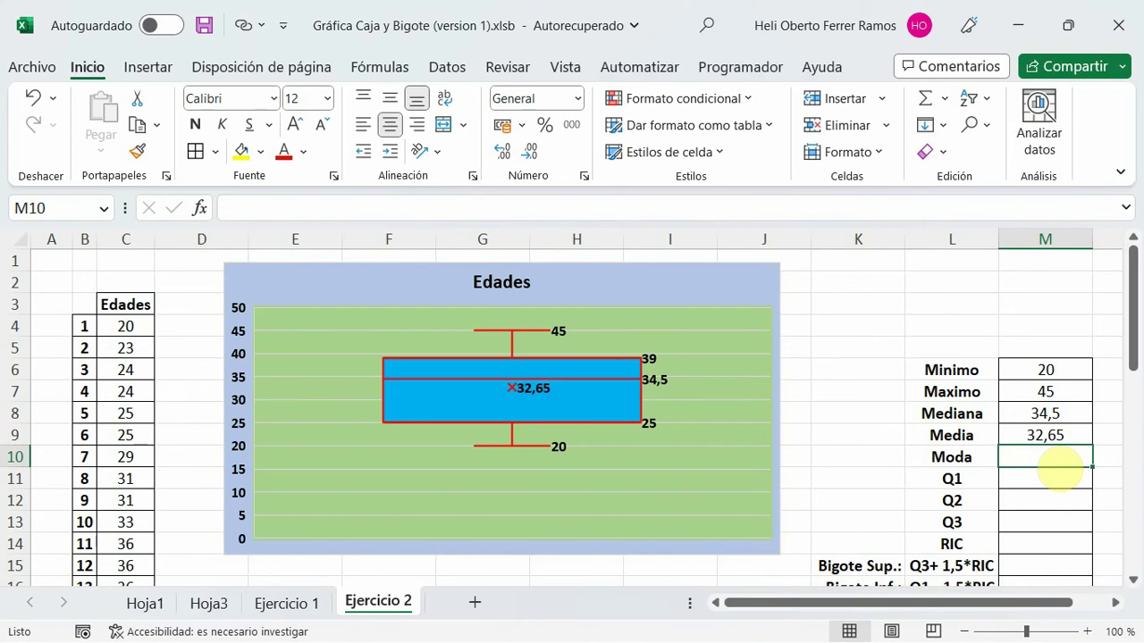
click(294, 210)
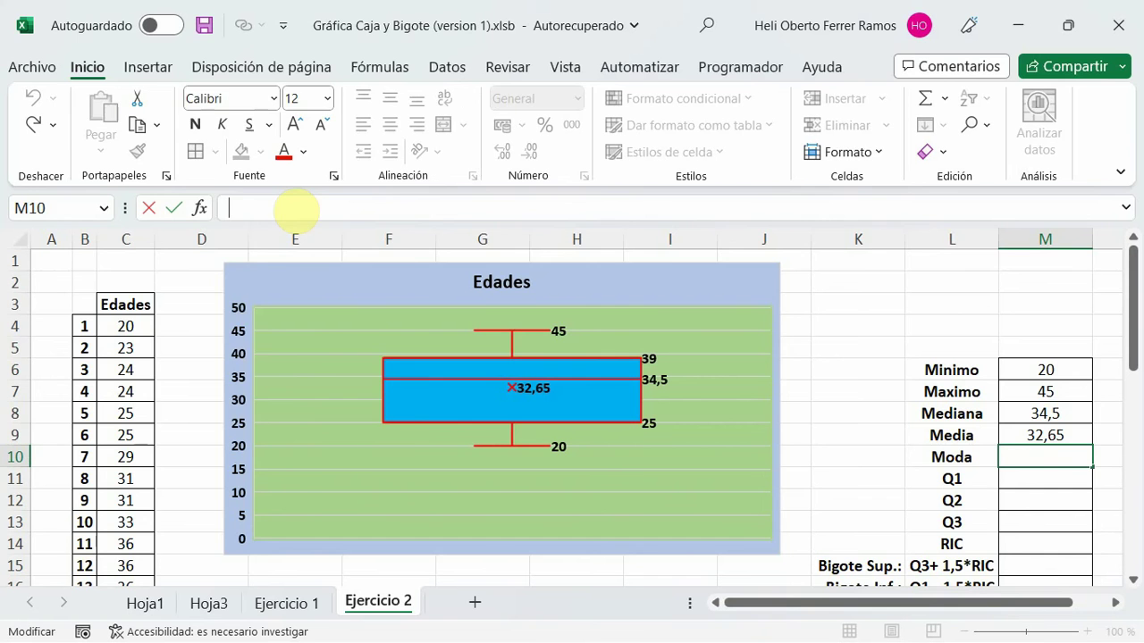
- Enter =MODA(Datos) in the Moda cell M10, returning 36
text(=moda)
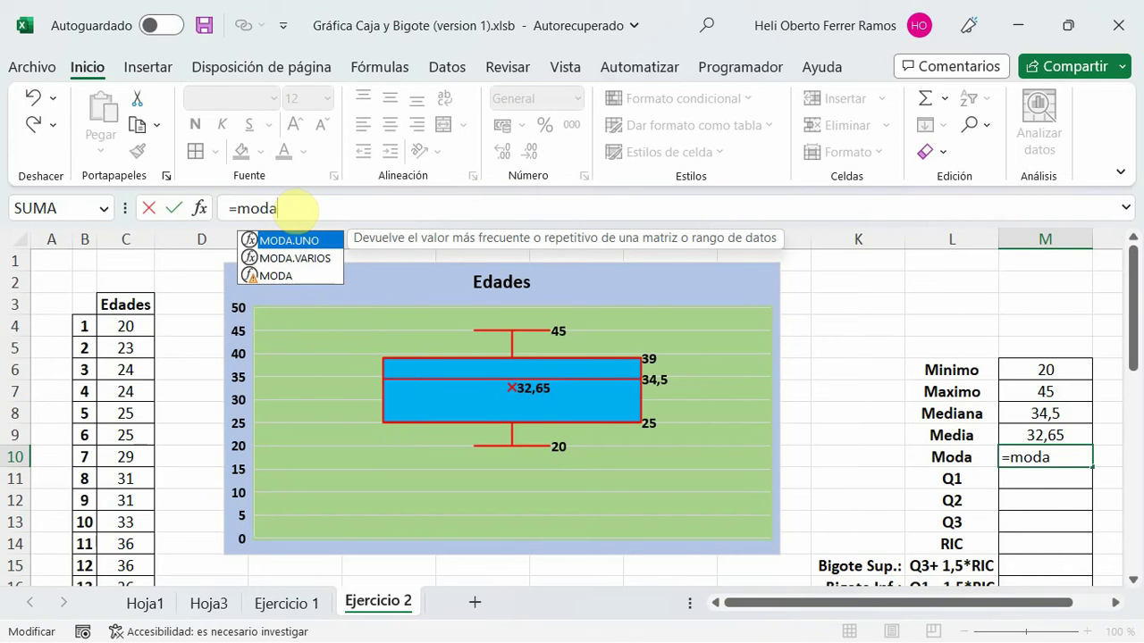
key(Down)
key(Down)
key(Tab)
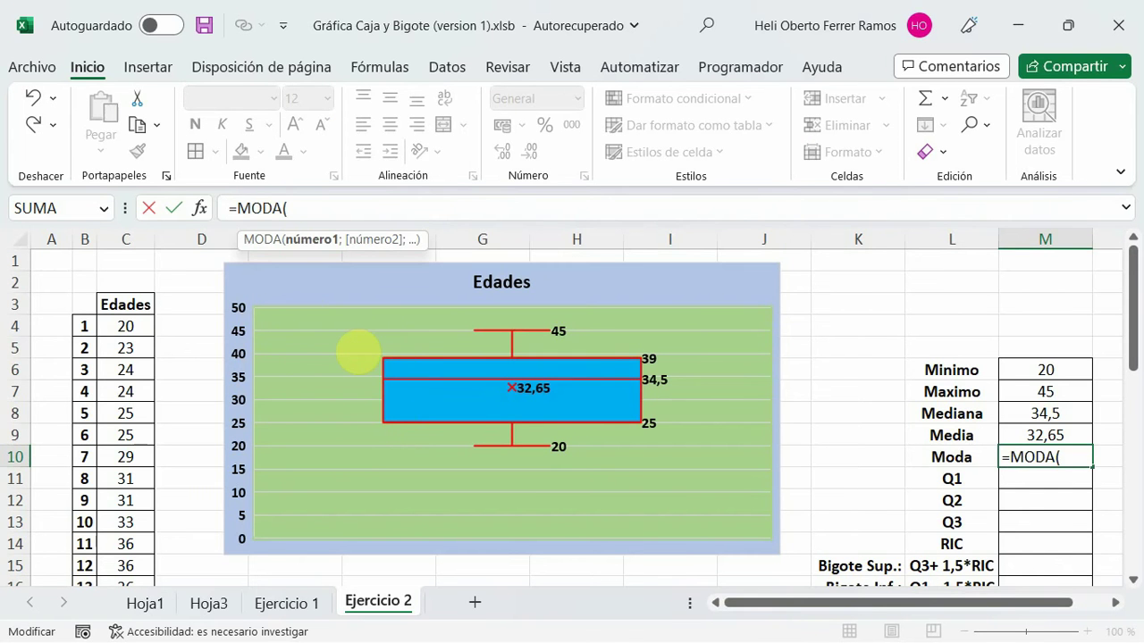
text(Dato)
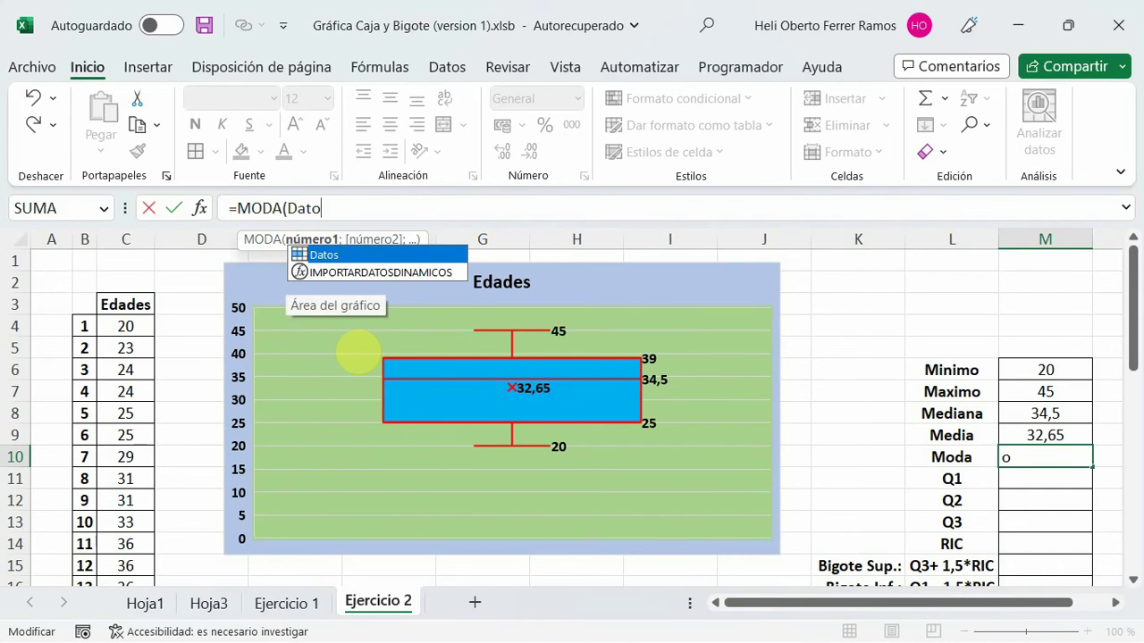
text(s)
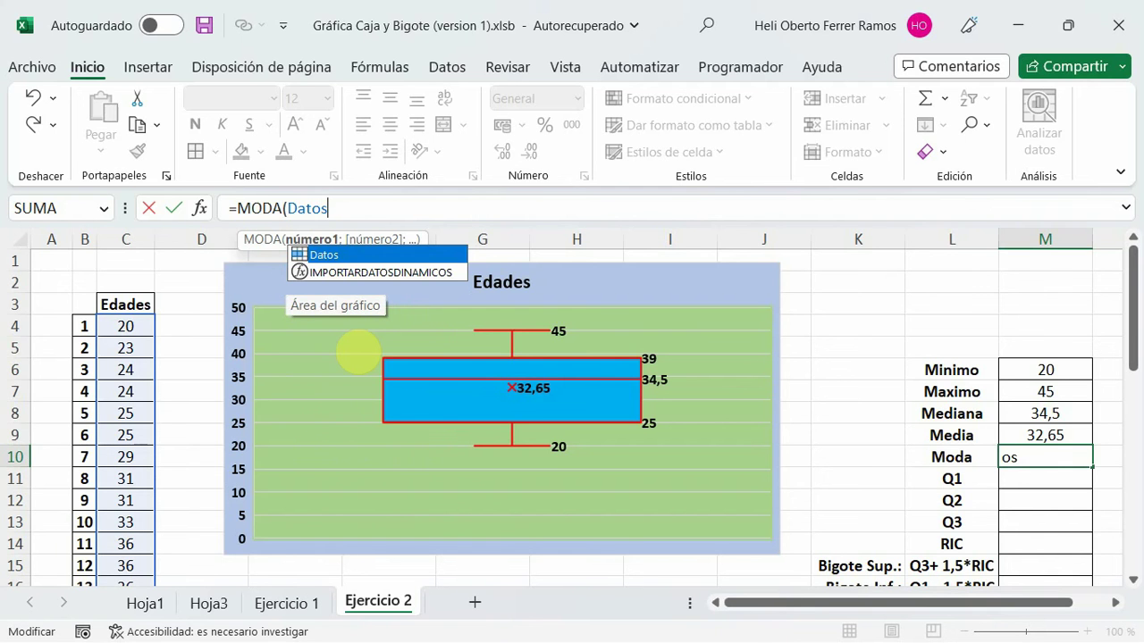
text())
key(Return)
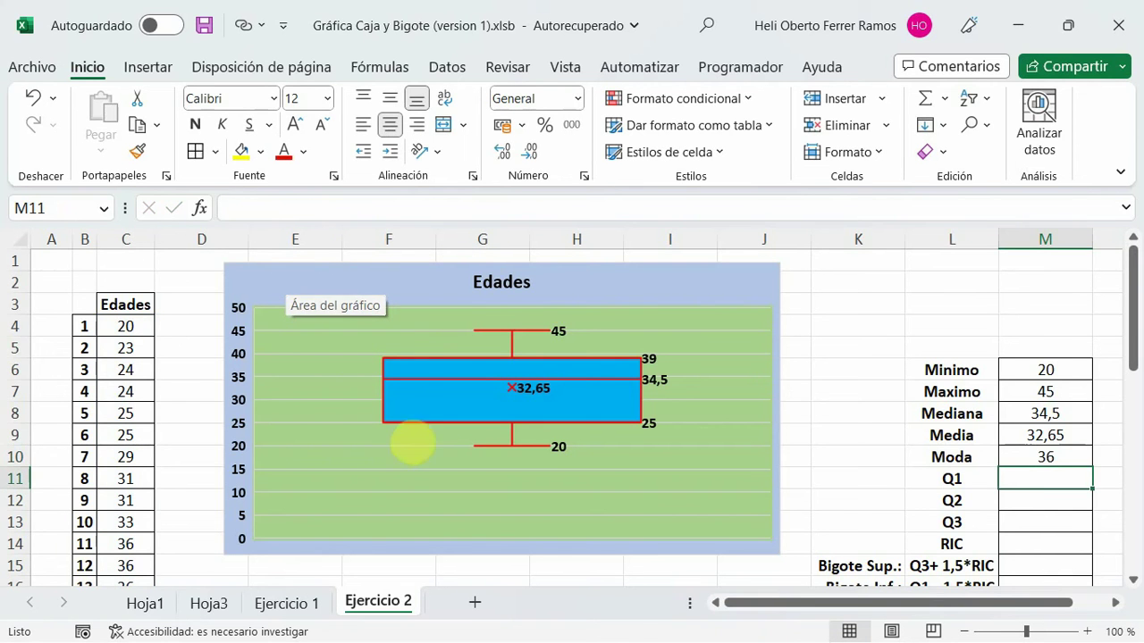
click(1043, 457)
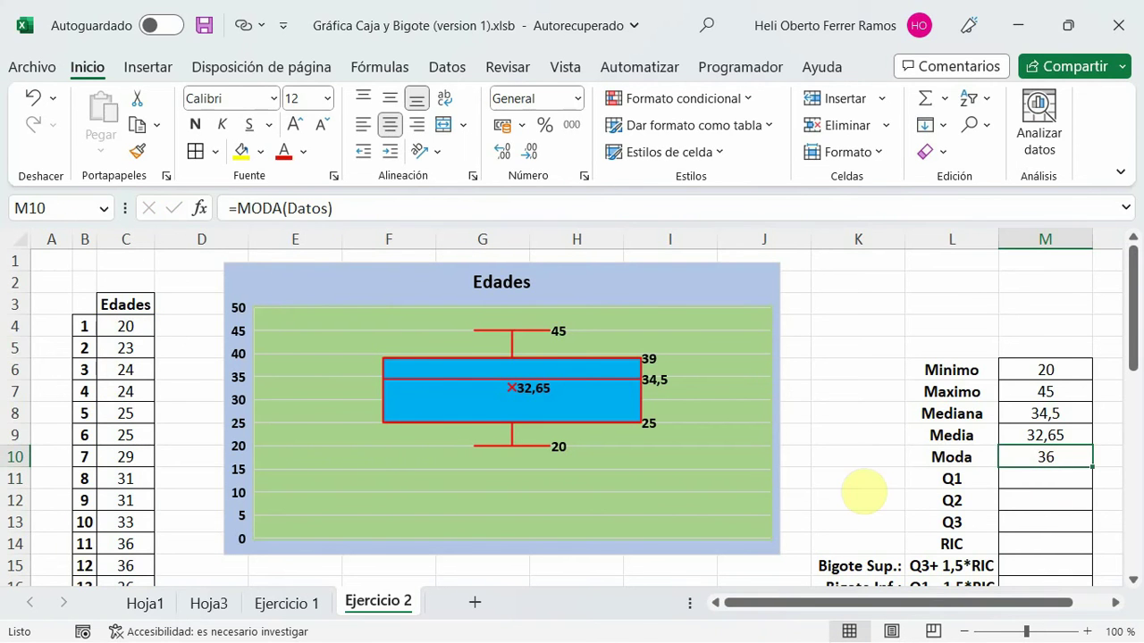
- Select C14:C17 to confirm four ages equal 36
scroll(134, 420, down, 3)
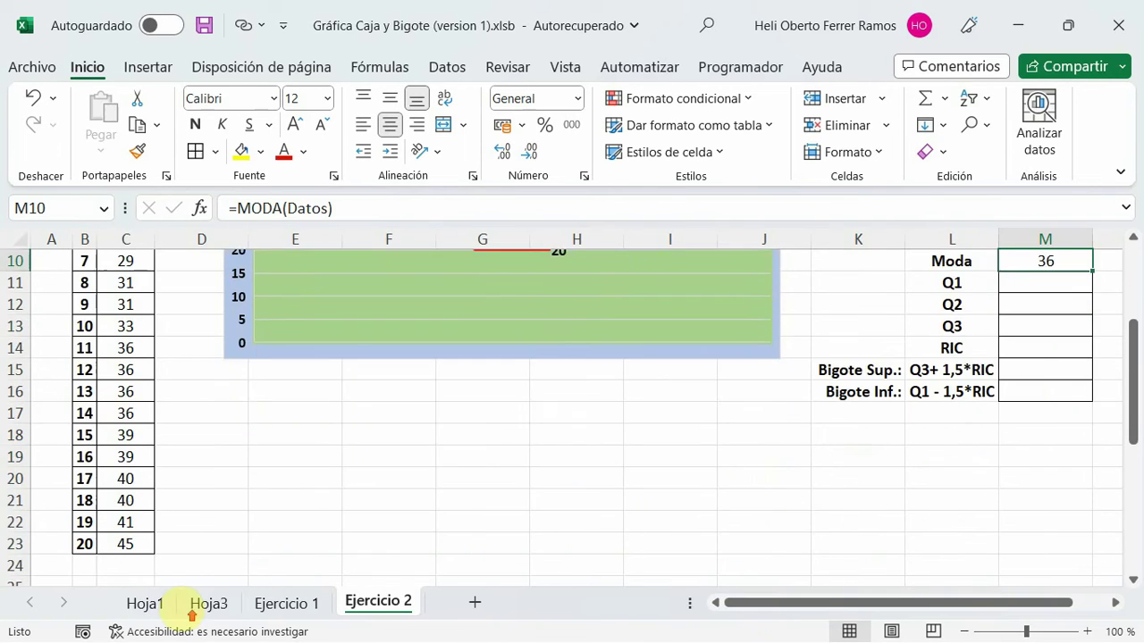
scroll(919, 454, up, 3)
scroll(177, 500, down, 1)
scroll(177, 500, down, 2)
scroll(191, 498, down, 1)
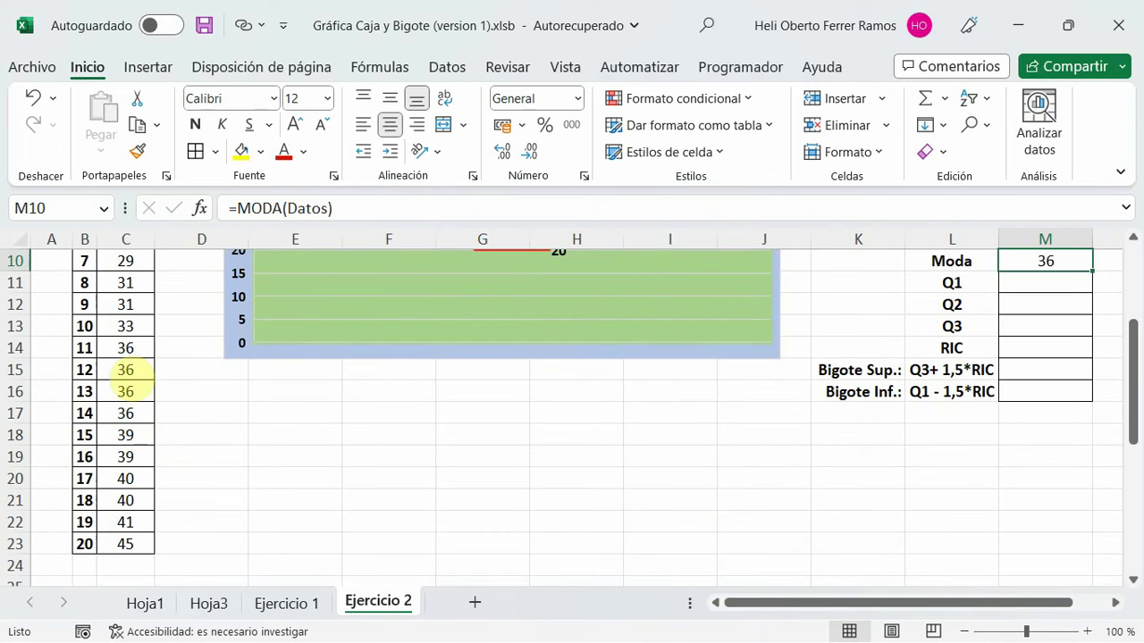
click(125, 349)
drag(123, 369, 125, 413)
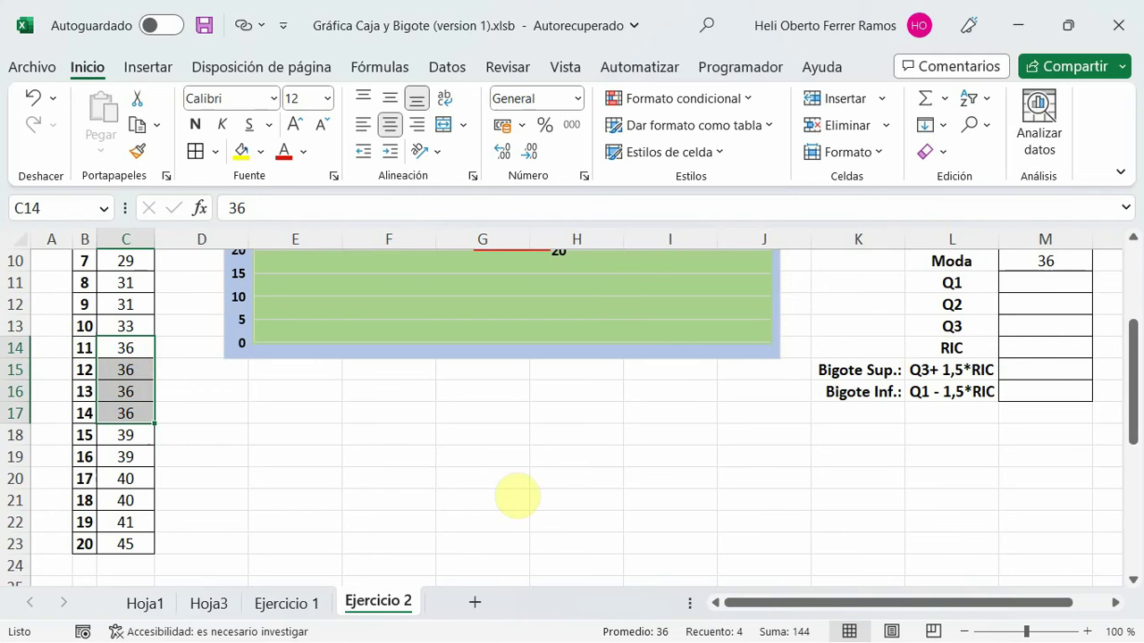
scroll(519, 500, up, 3)
click(856, 436)
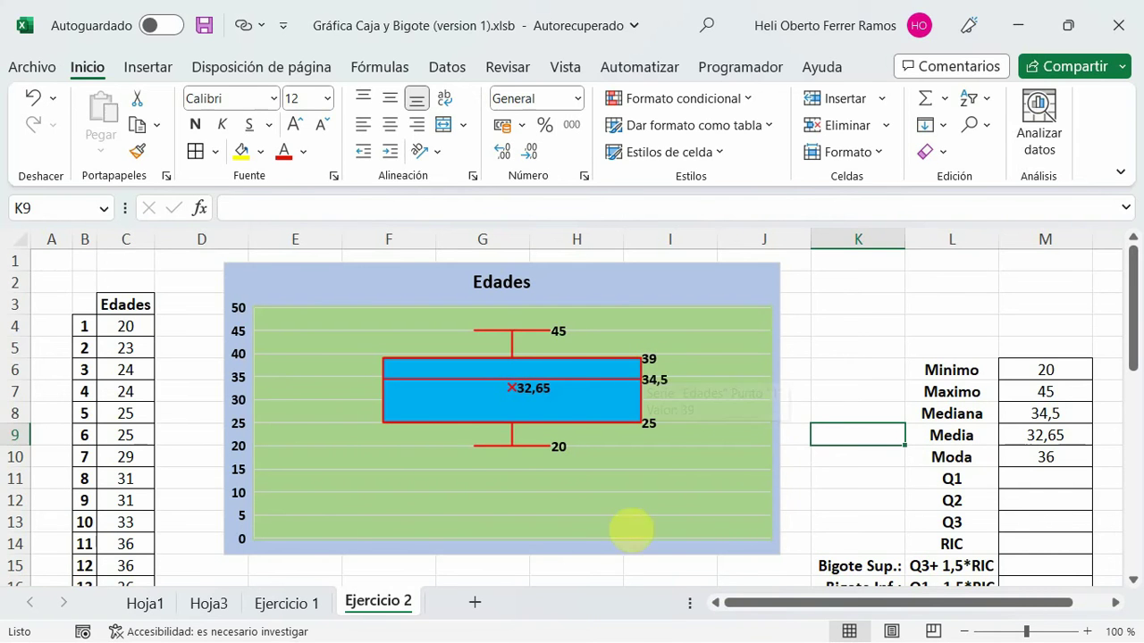
- Enter =CUARTIL(Datos;1) in the Q1 cell M11, returning 25
click(1076, 478)
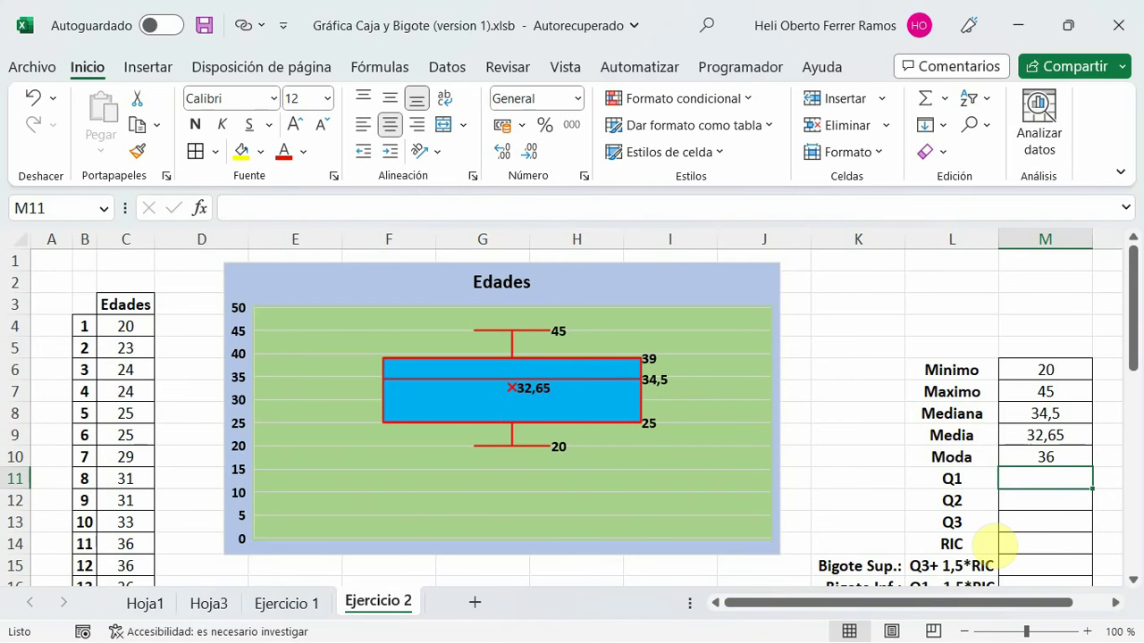
click(261, 211)
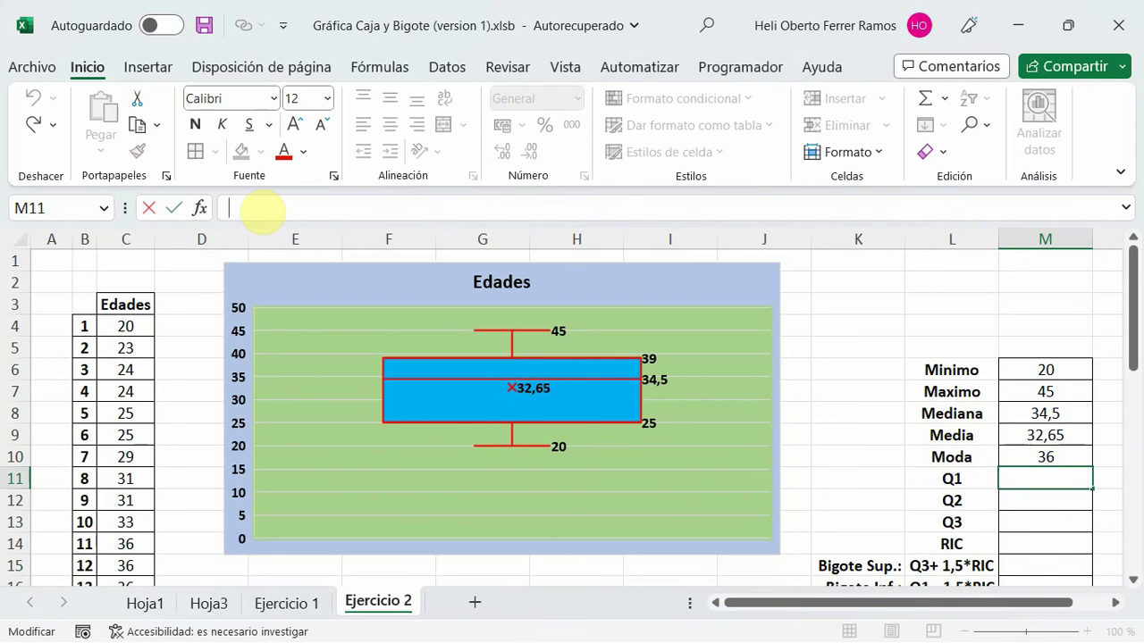
text(=cuar)
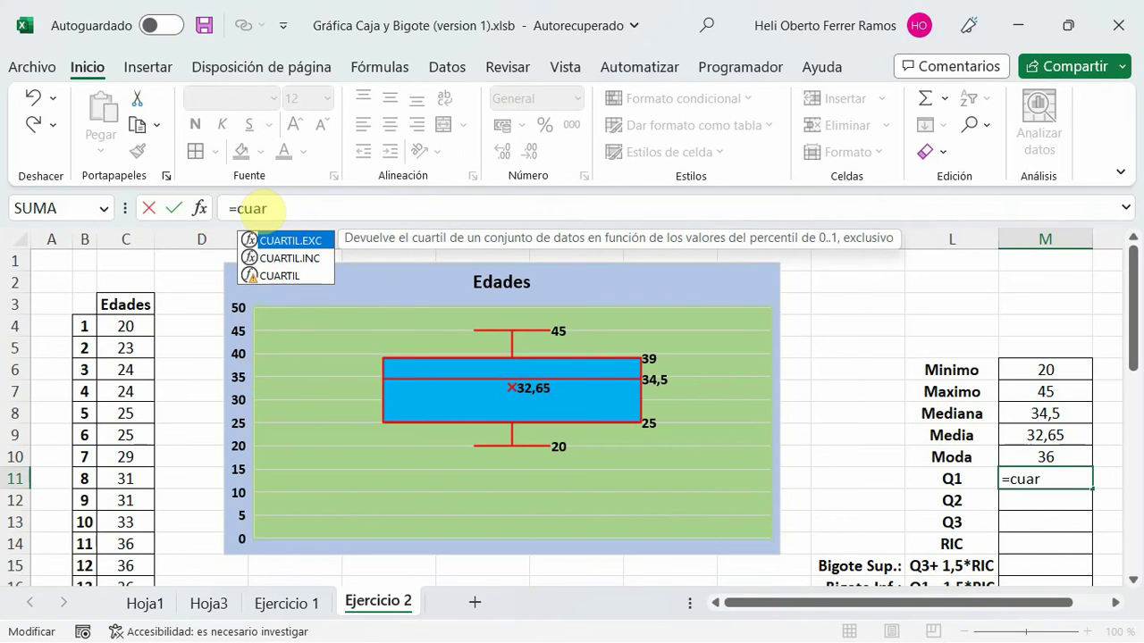
double_click(280, 275)
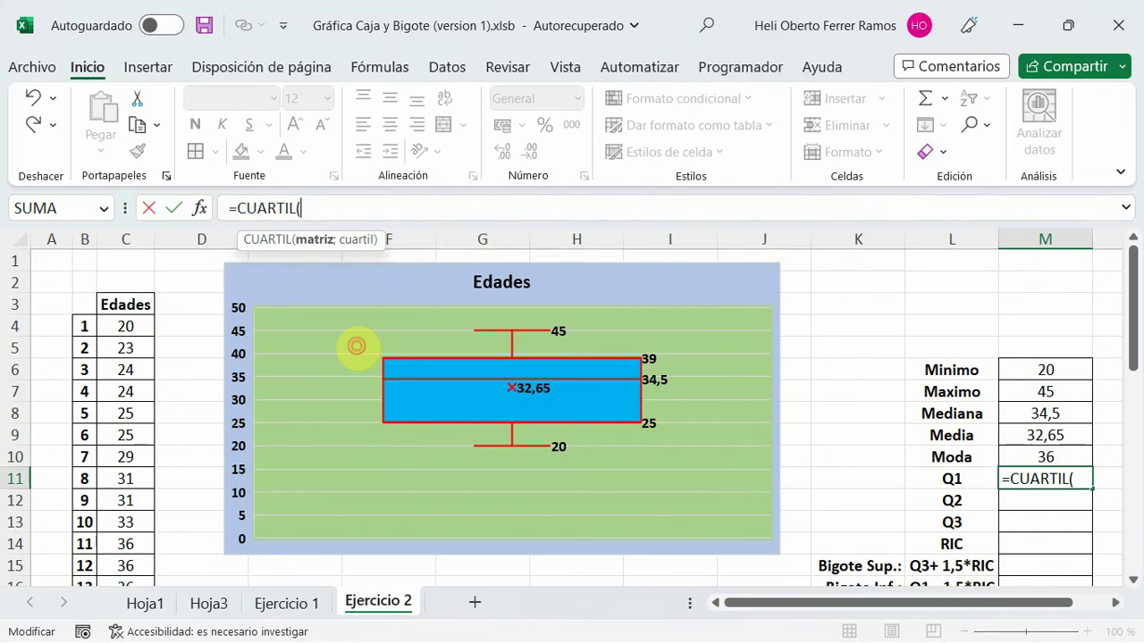
text(Dat)
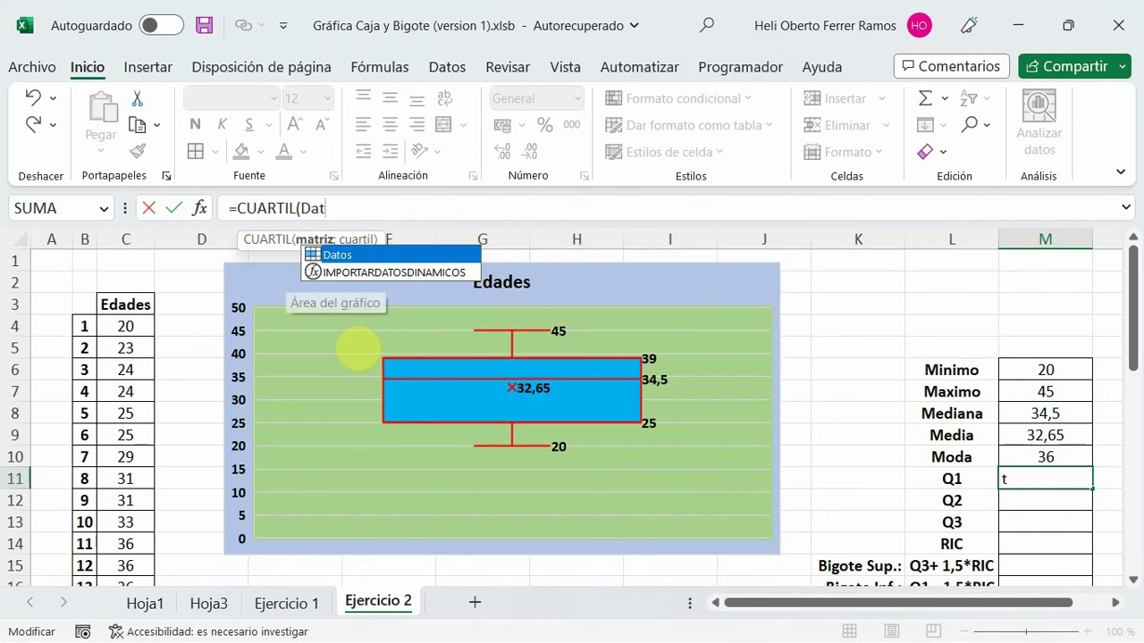
text(os;)
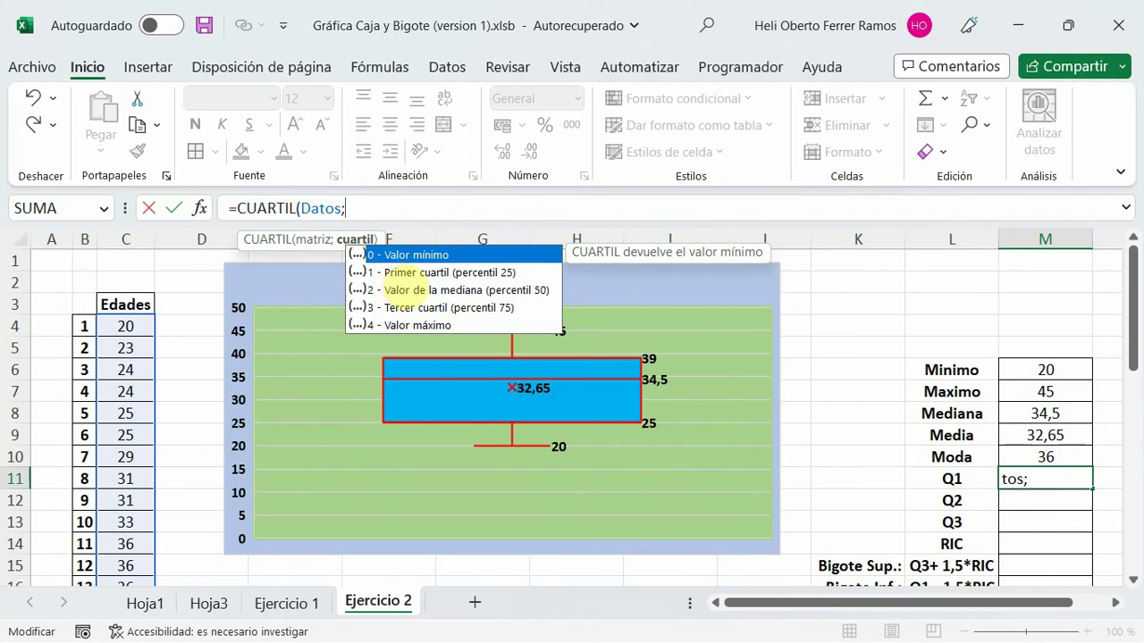
text(1)
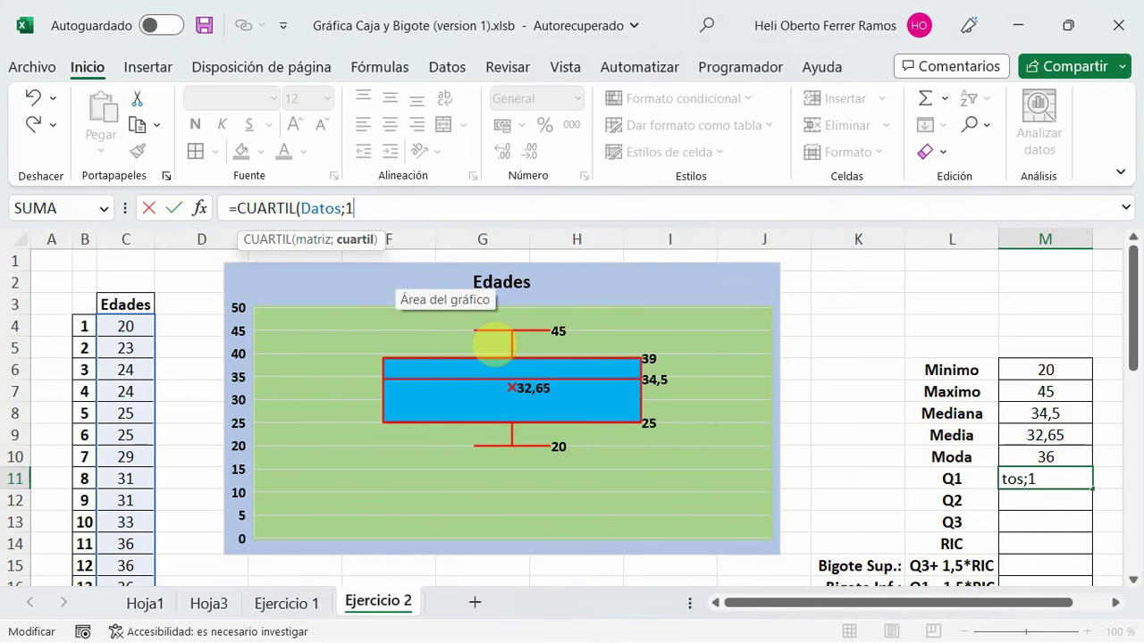
text())
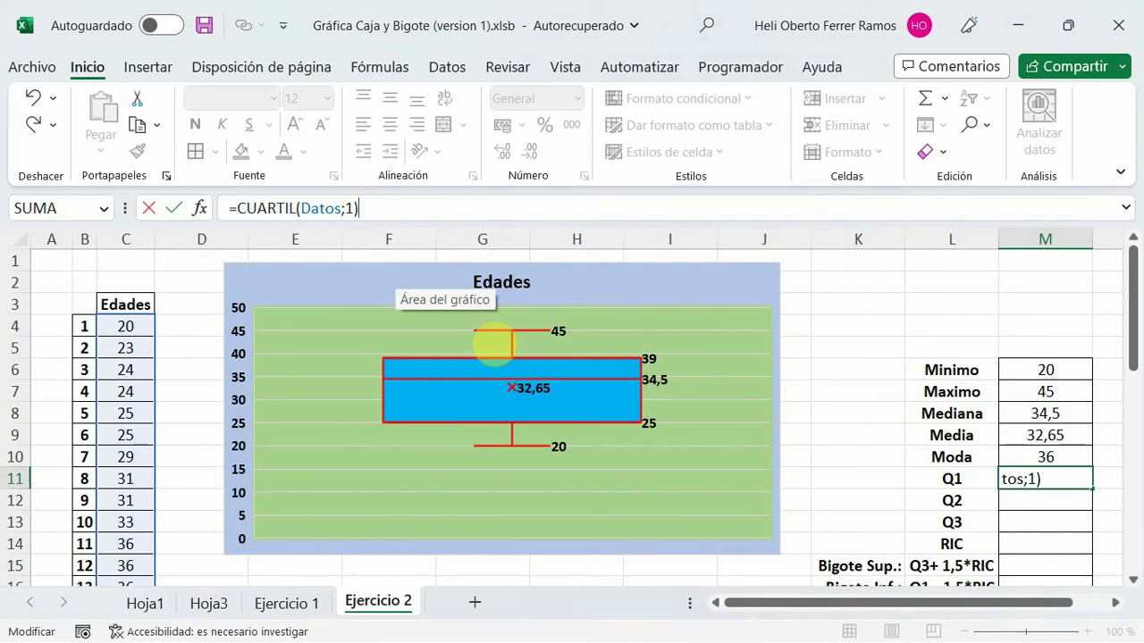
key(Return)
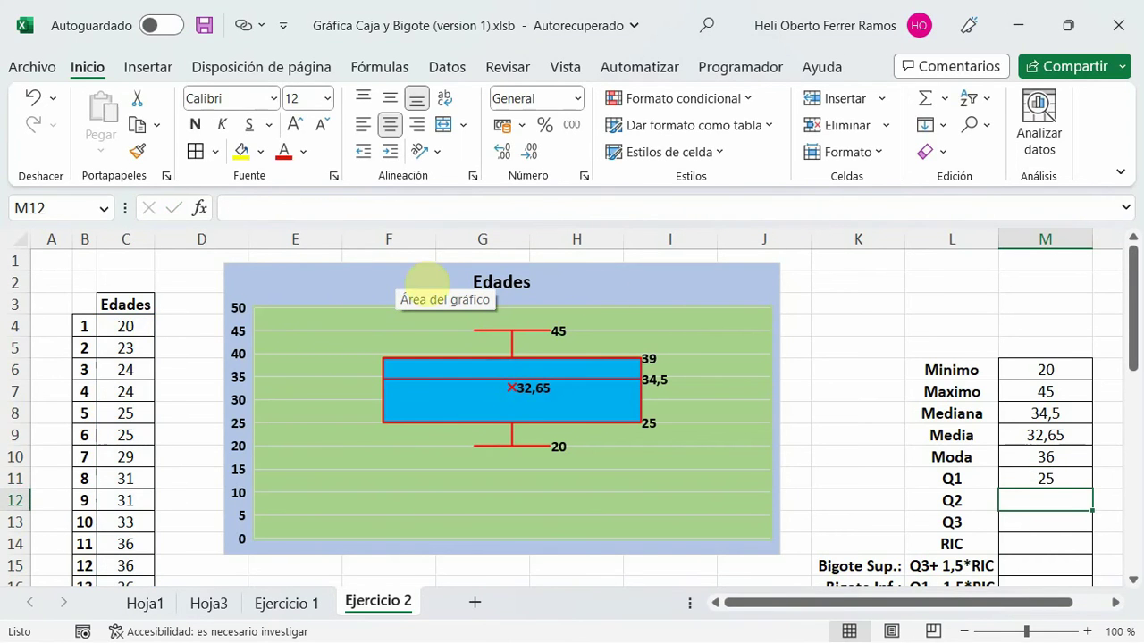
click(1045, 479)
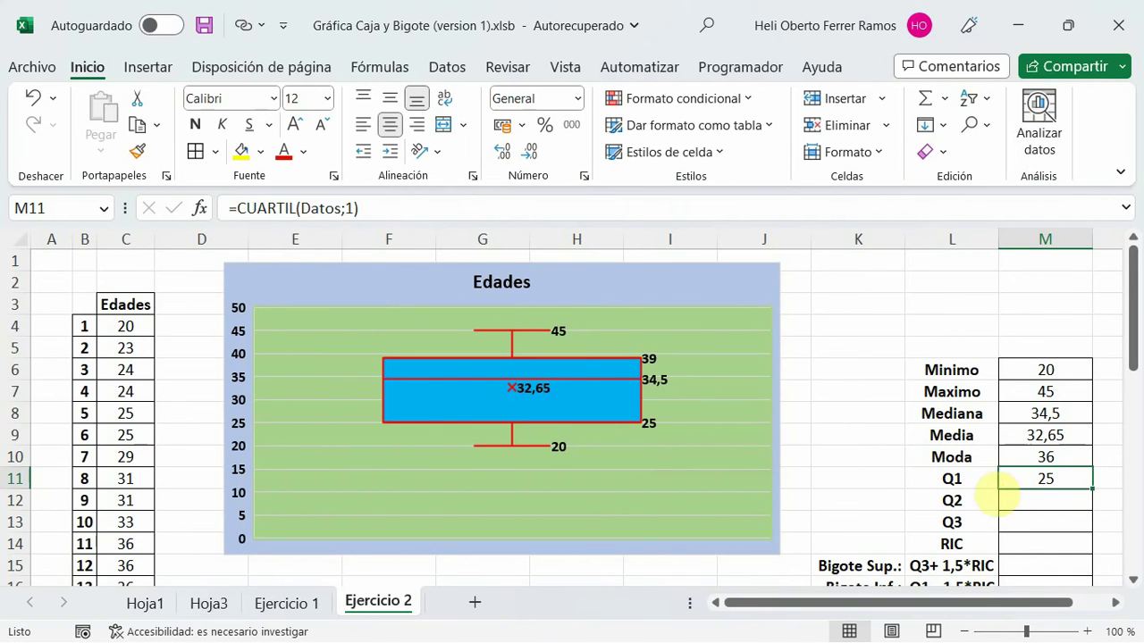
click(1010, 500)
- Enter =CUARTIL(Datos;2) in the Q2 cell M12, returning 34,5
key(F2)
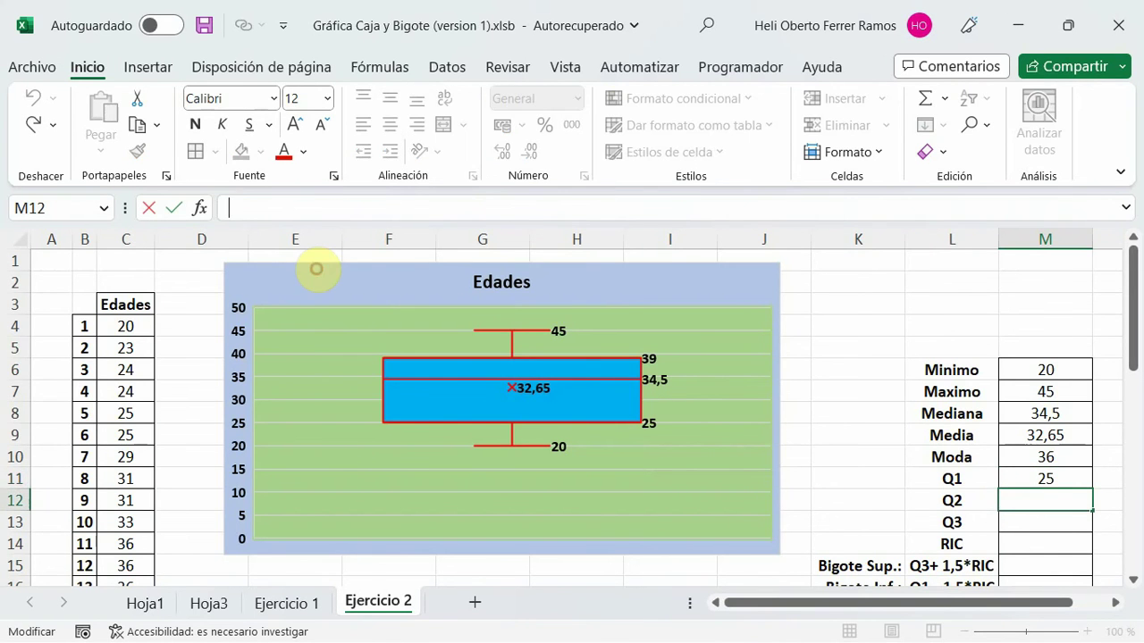
text(=cua)
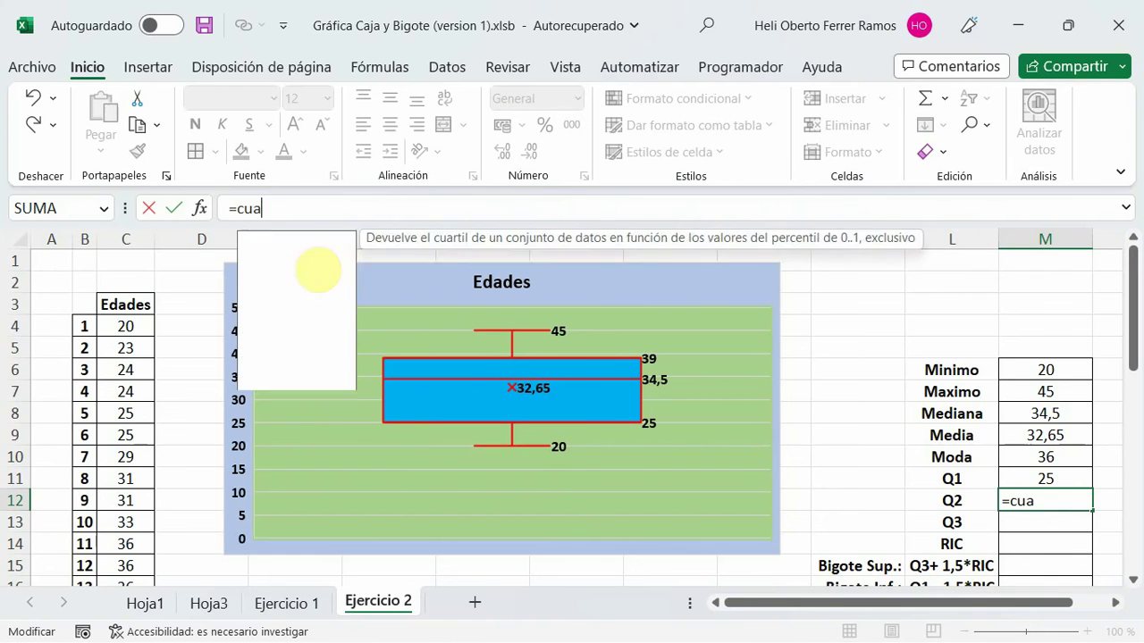
text(l)
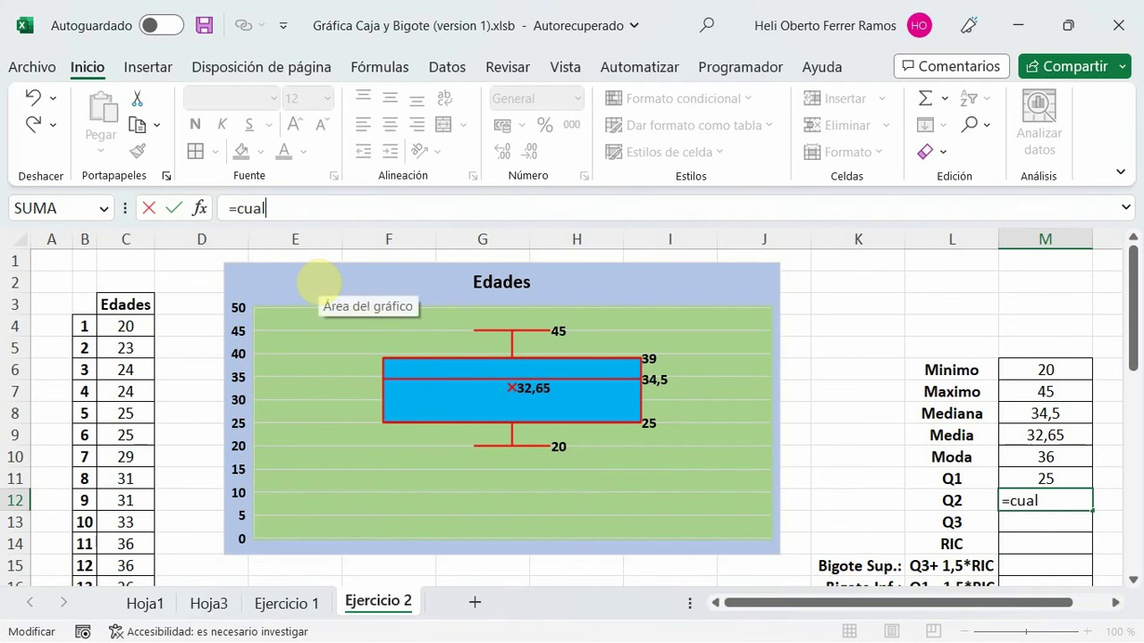
key(BackSpace)
text(r)
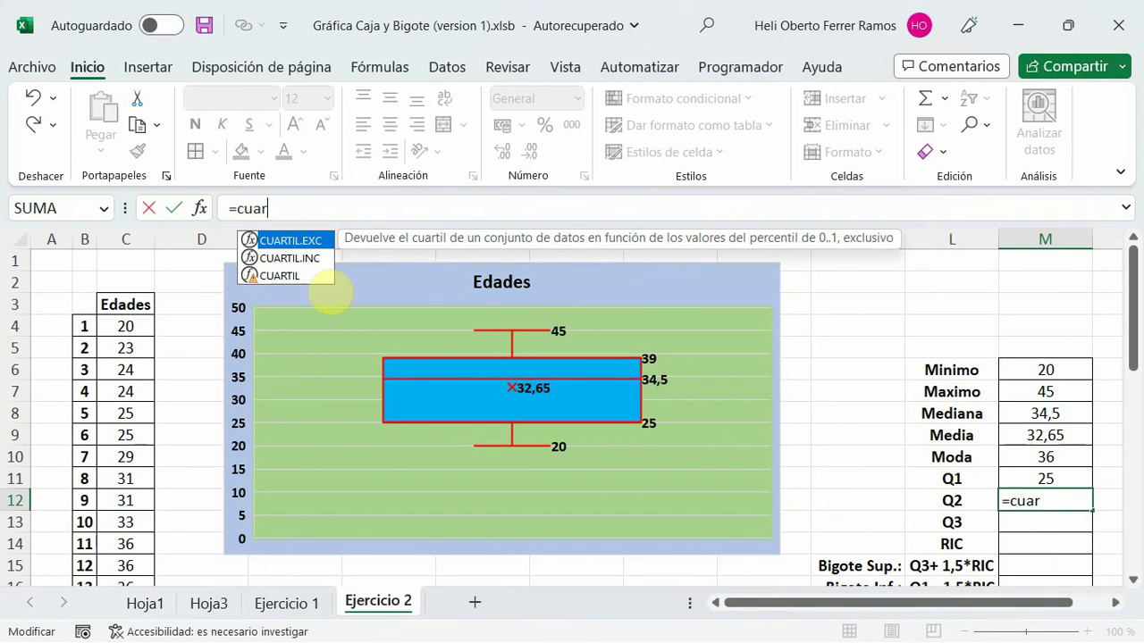
click(284, 275)
key(Tab)
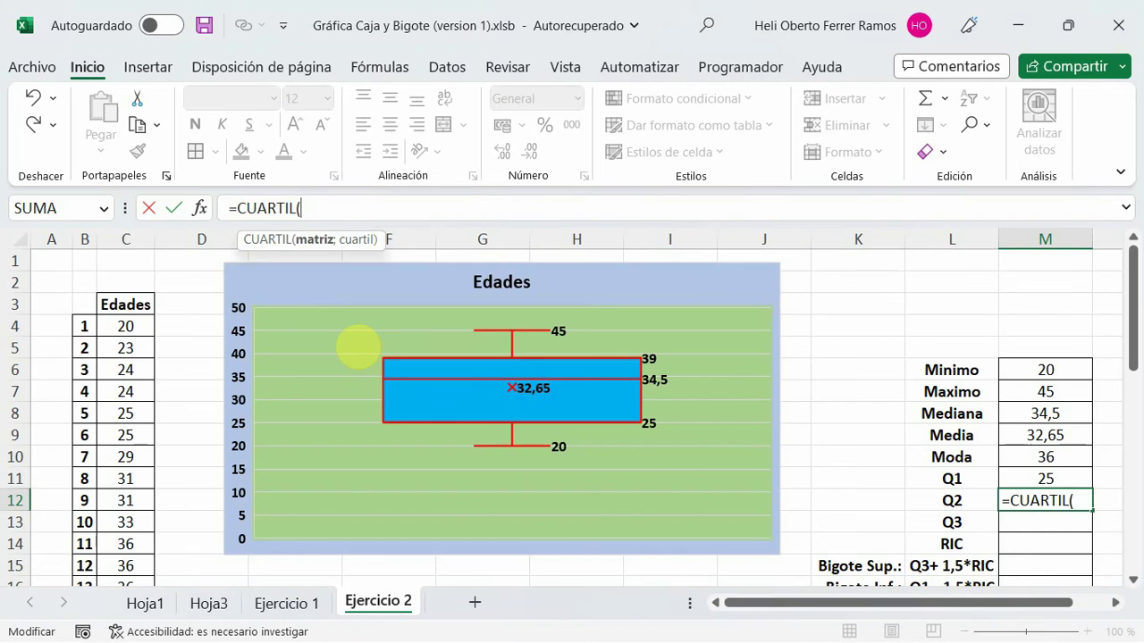
text(Datos)
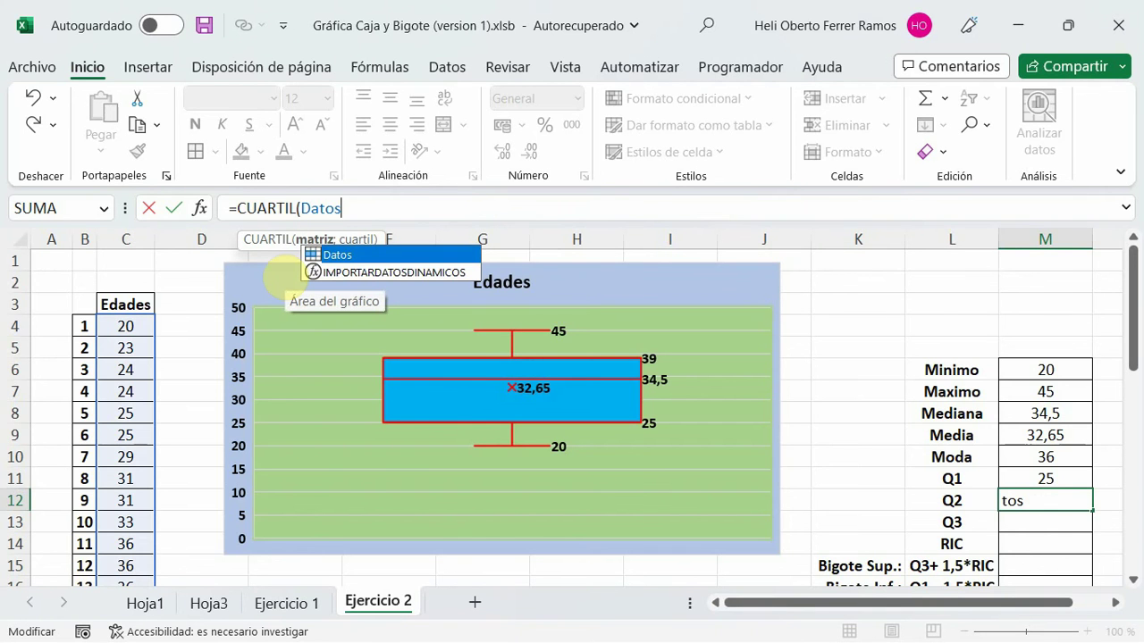
text(;2)
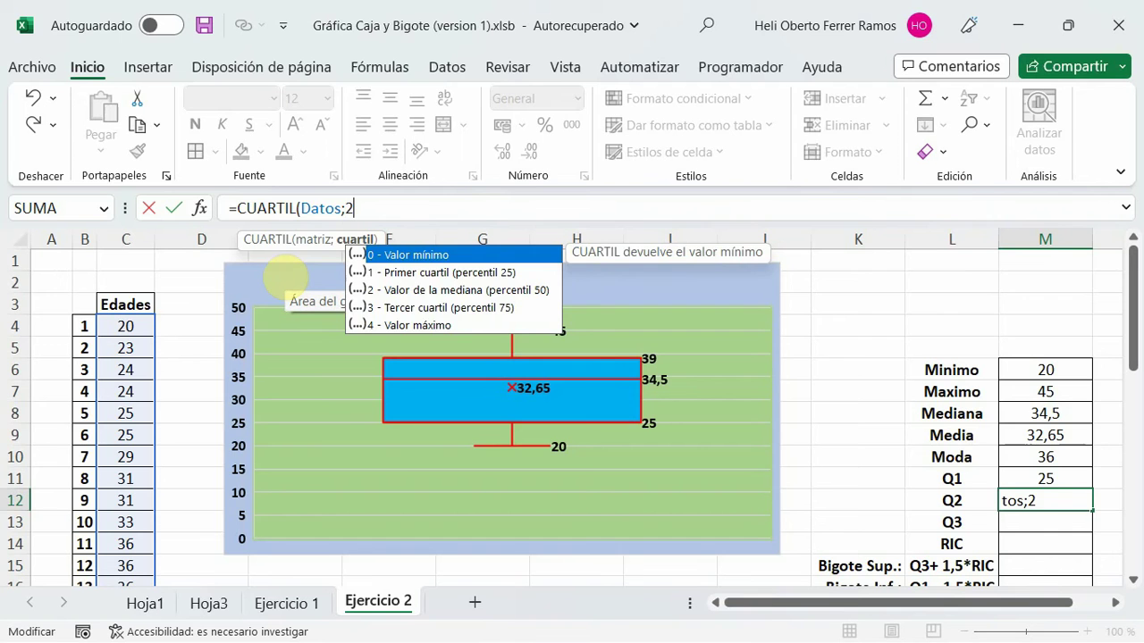
text())
key(Return)
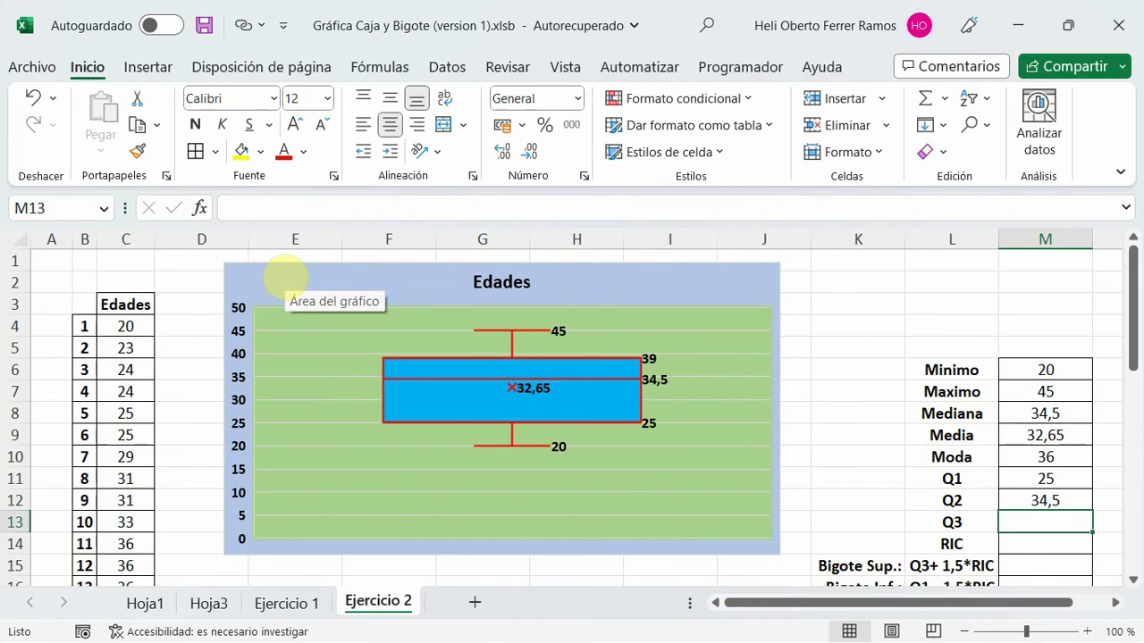
click(1044, 501)
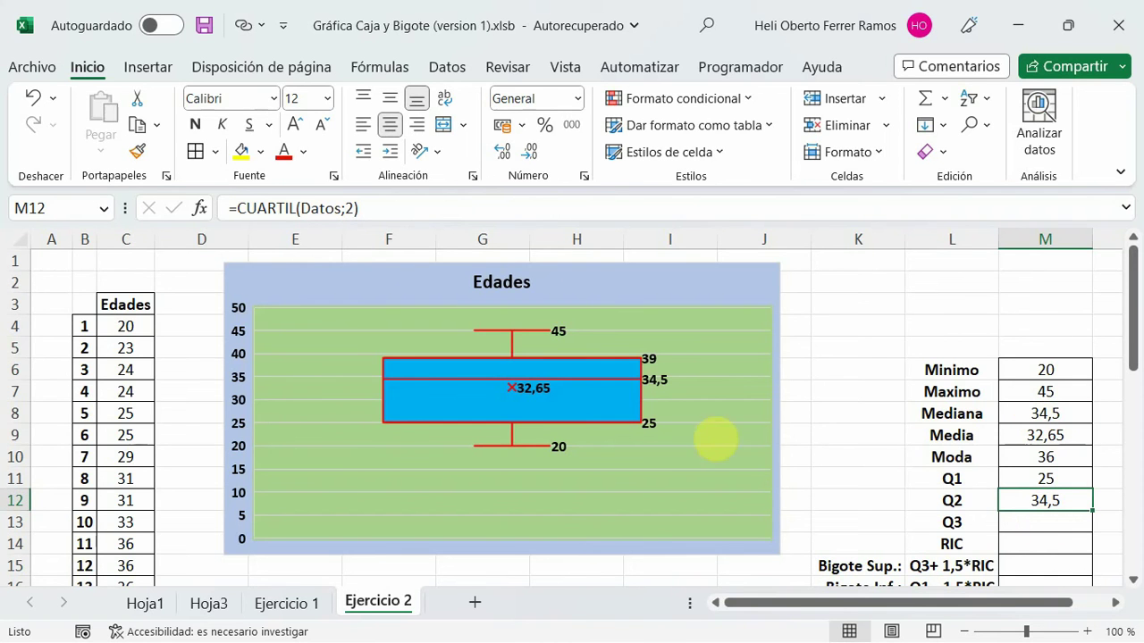
mouse_move(652, 380)
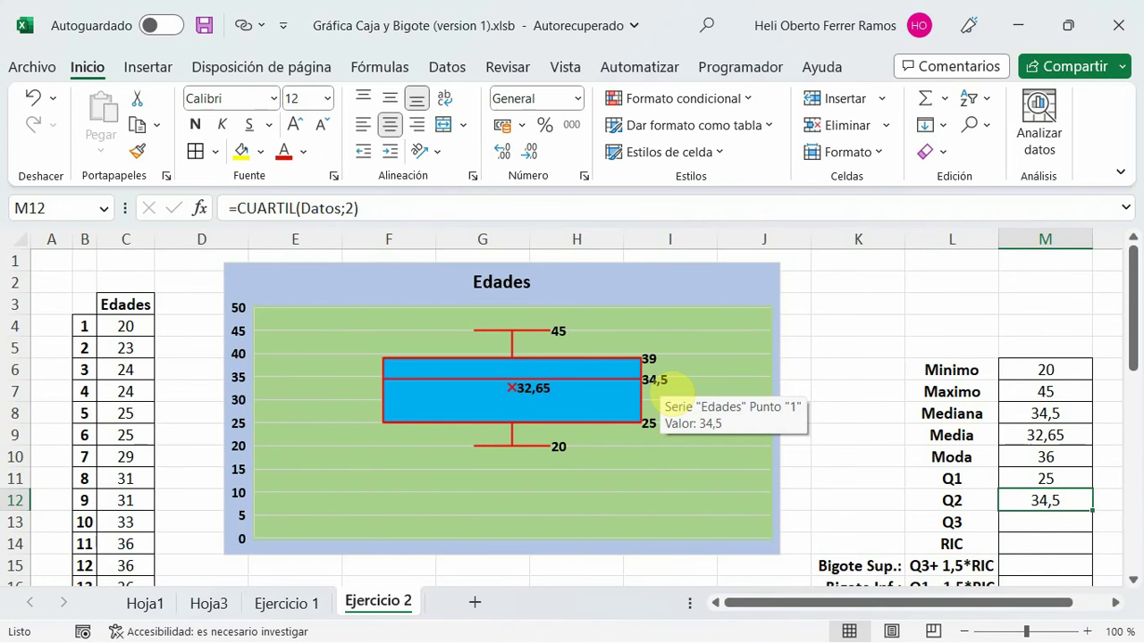
click(1041, 522)
scroll(623, 497, down, 1)
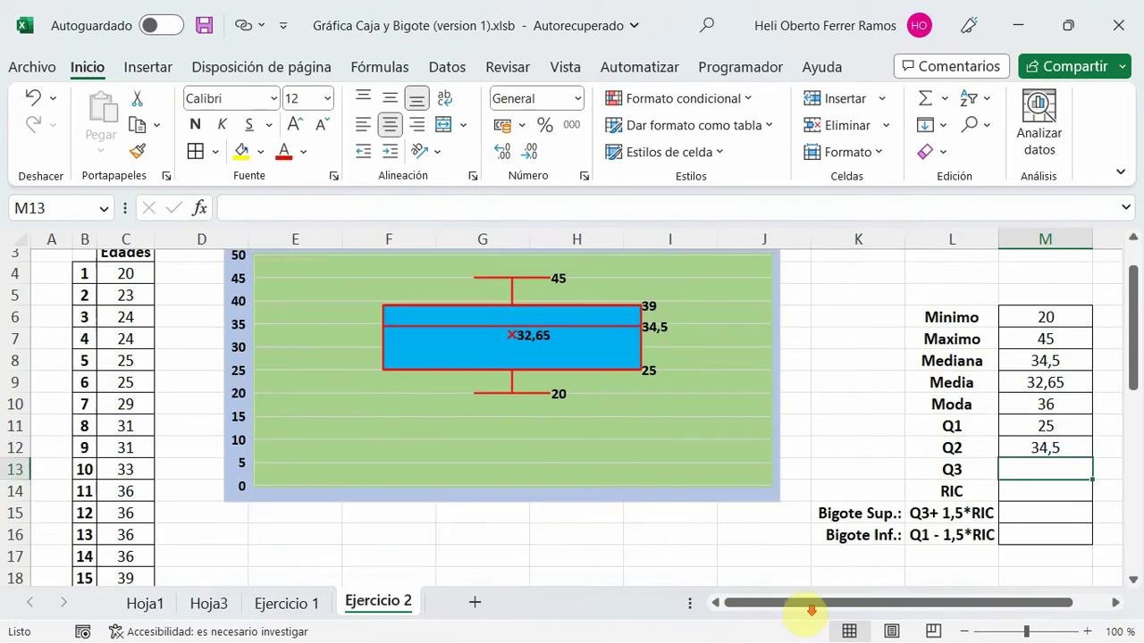
scroll(811, 611, down, 2)
scroll(646, 477, up, 3)
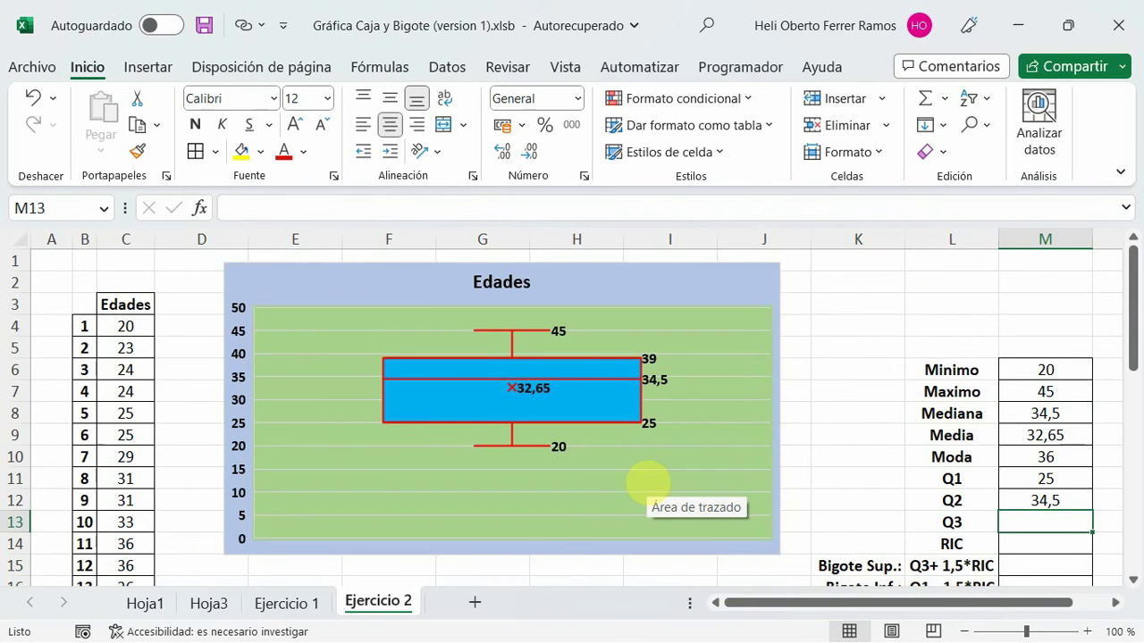
- Enter =CUARTIL(Datos;3) in the Q3 cell M13, returning 39
click(287, 208)
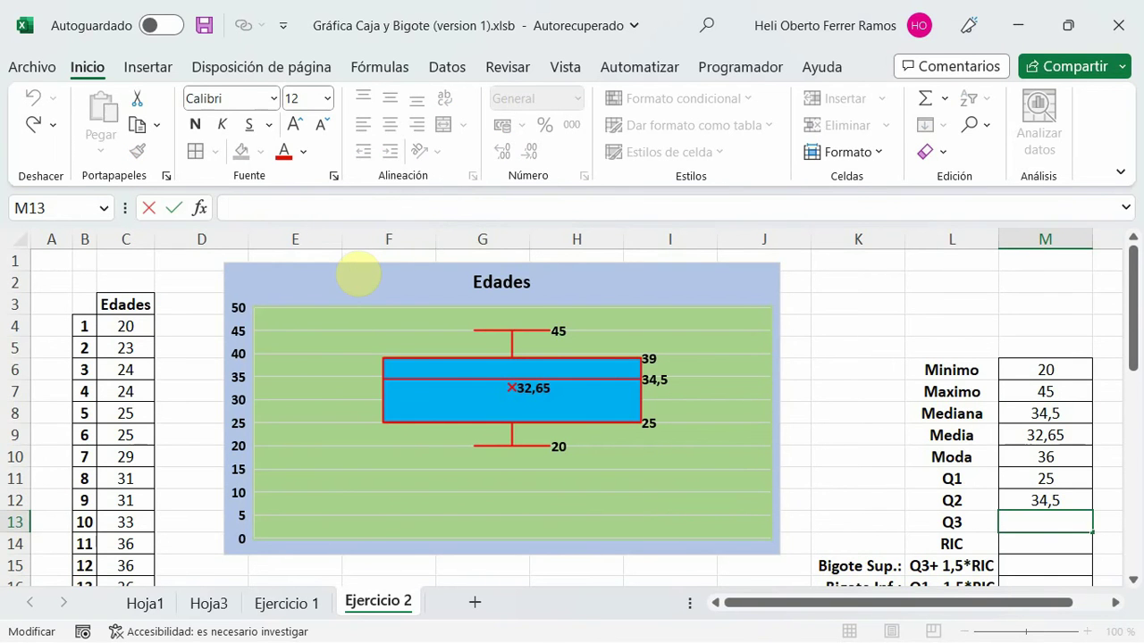
text(=cuart)
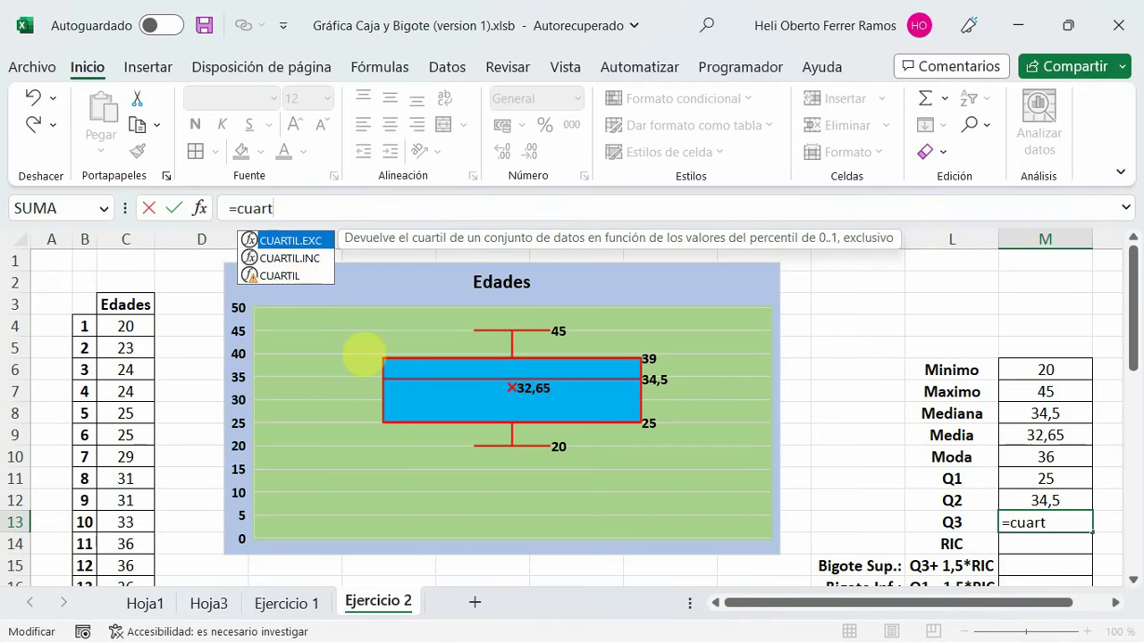
key(Down)
key(Down)
key(Tab)
text(Da)
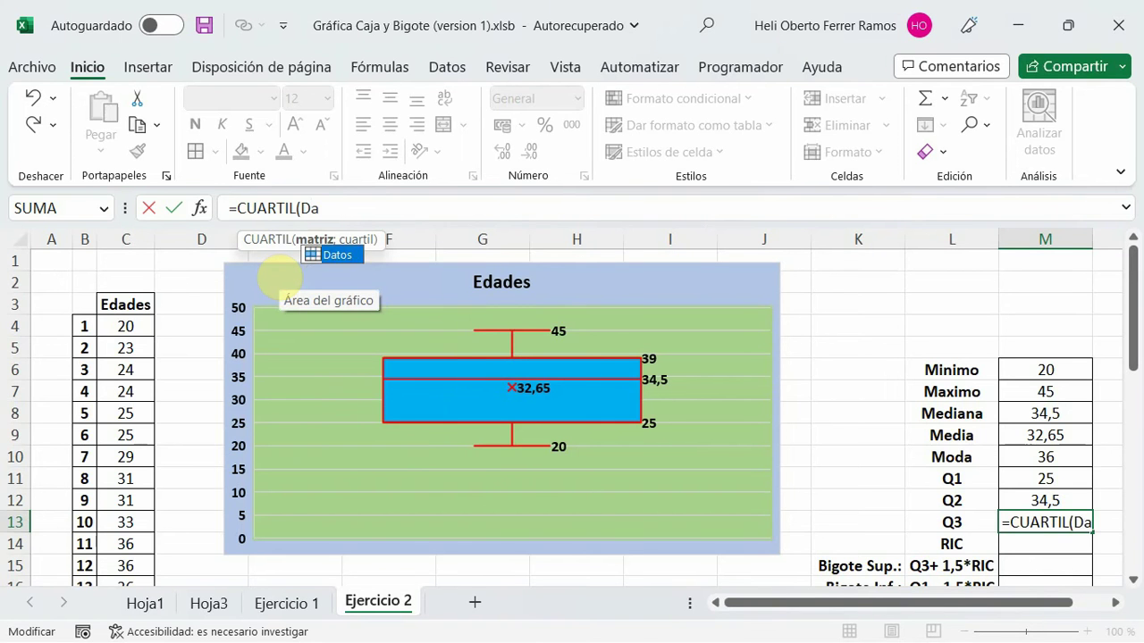
text(tos)
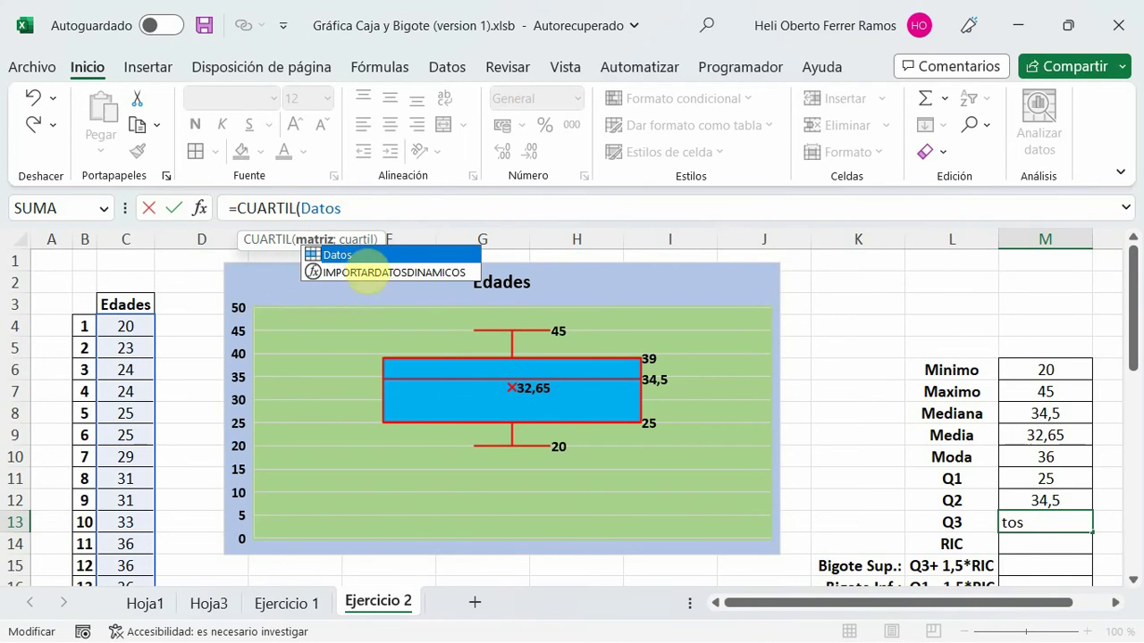
key(Escape)
text(;)
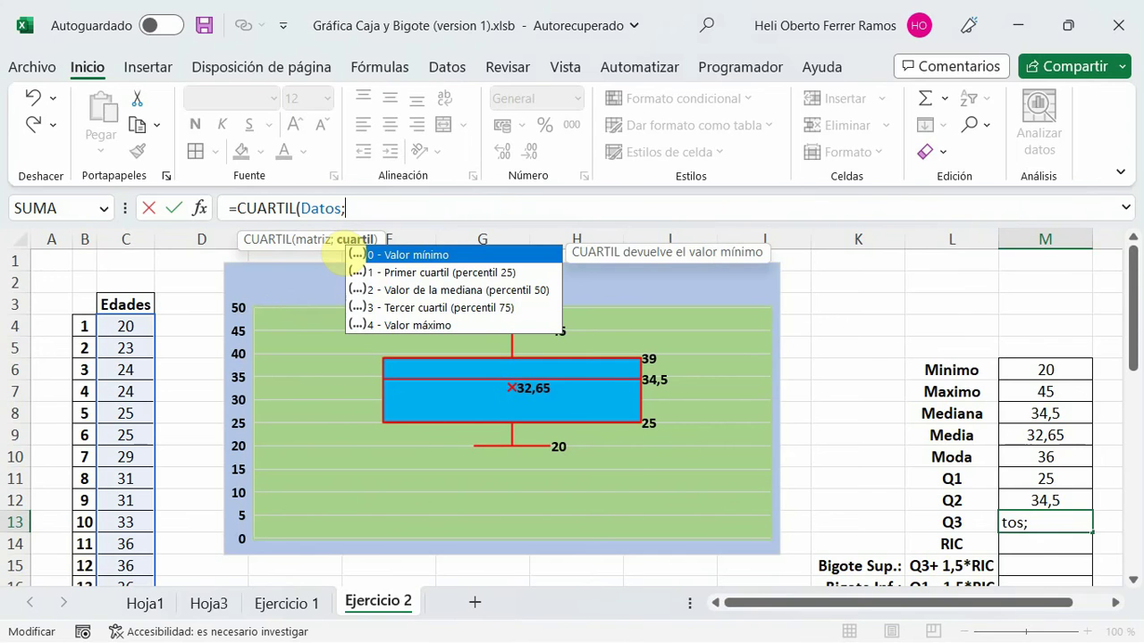
text(3)
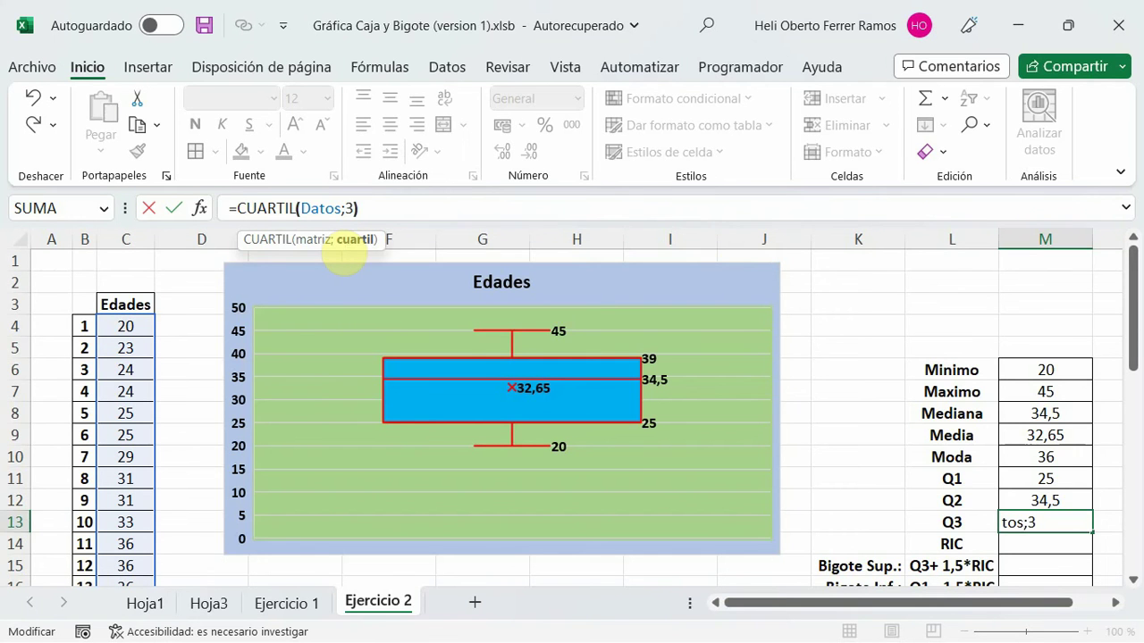
text())
key(Return)
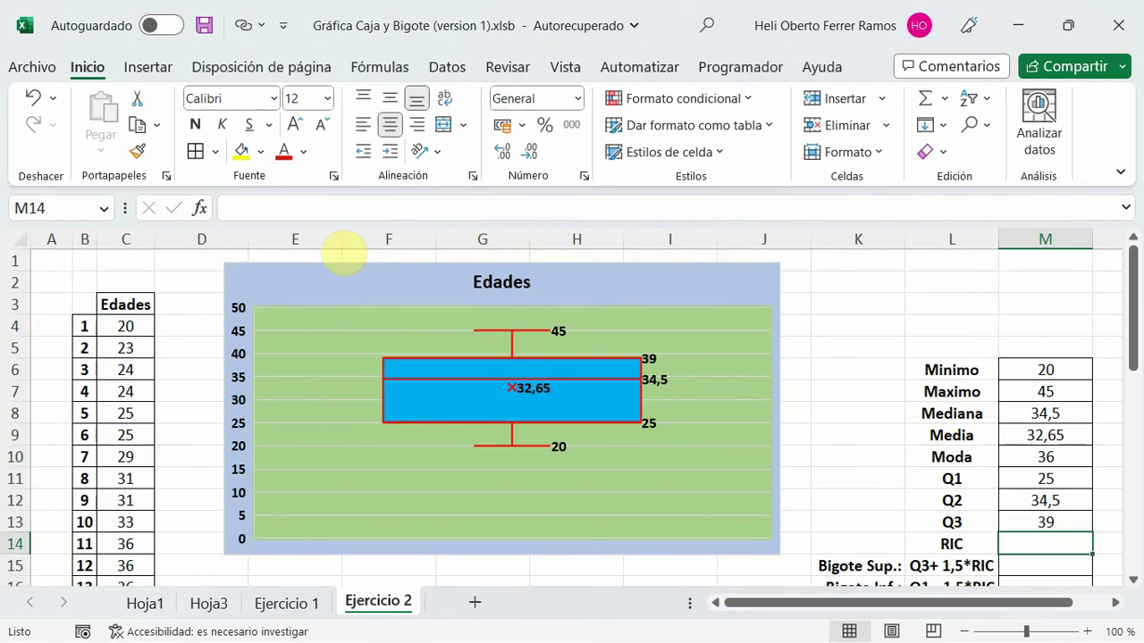
click(1028, 521)
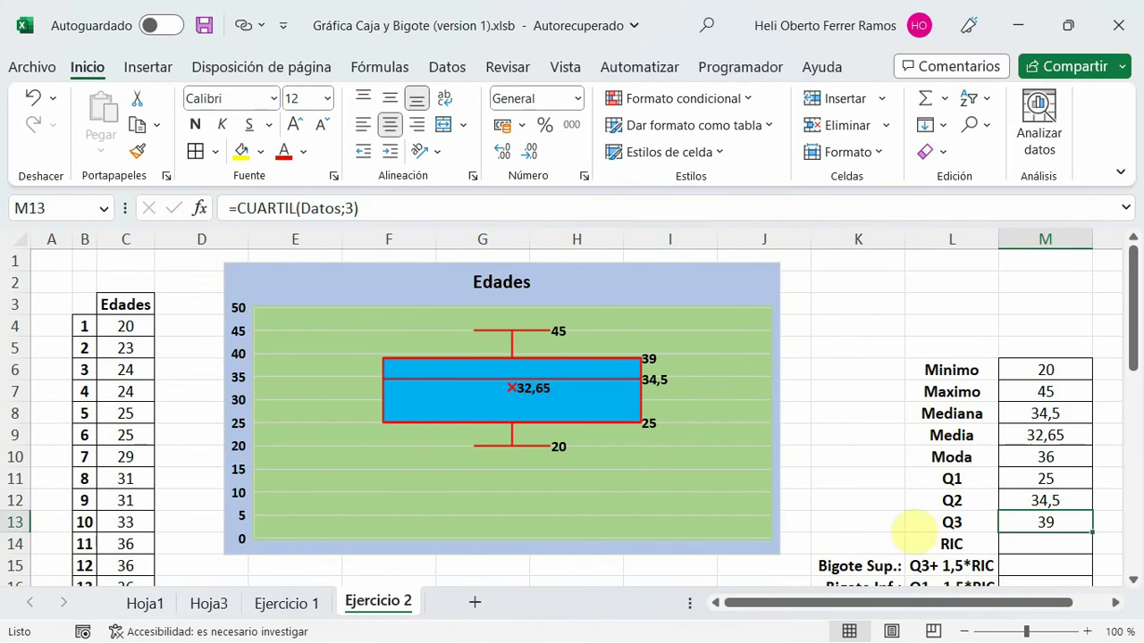
scroll(883, 460, down, 1)
scroll(813, 425, up, 1)
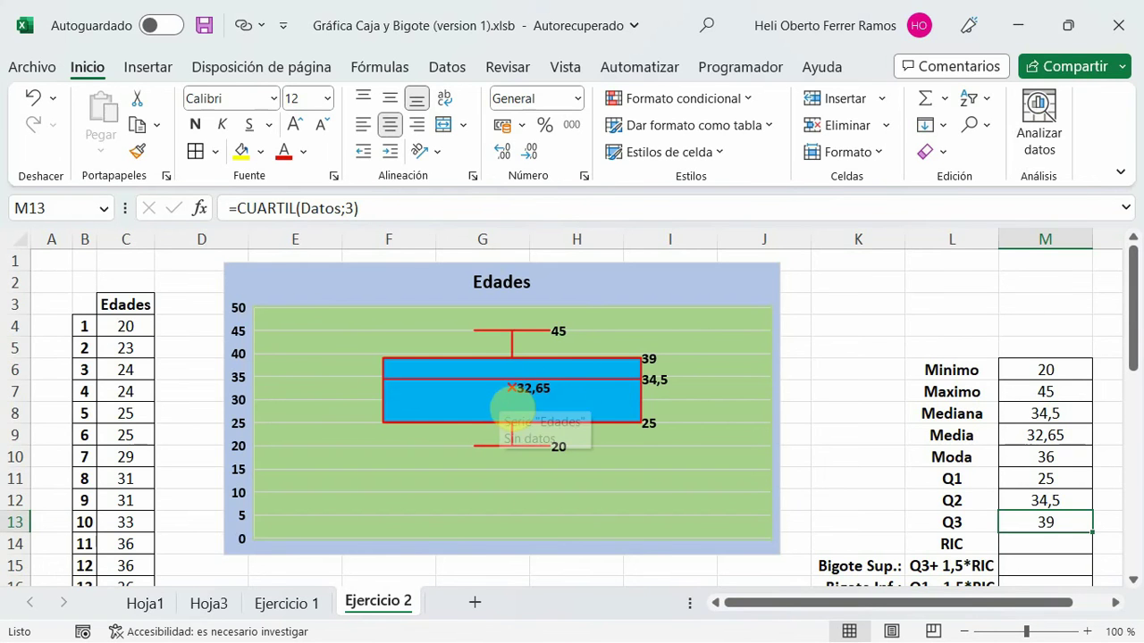
click(519, 420)
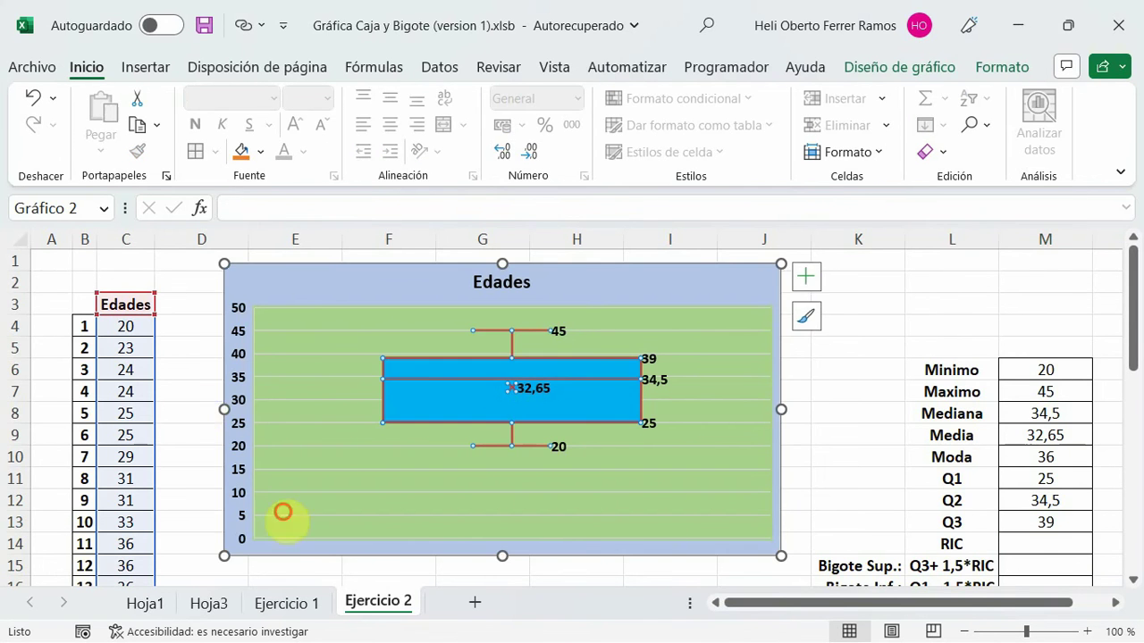
drag(223, 410, 172, 413)
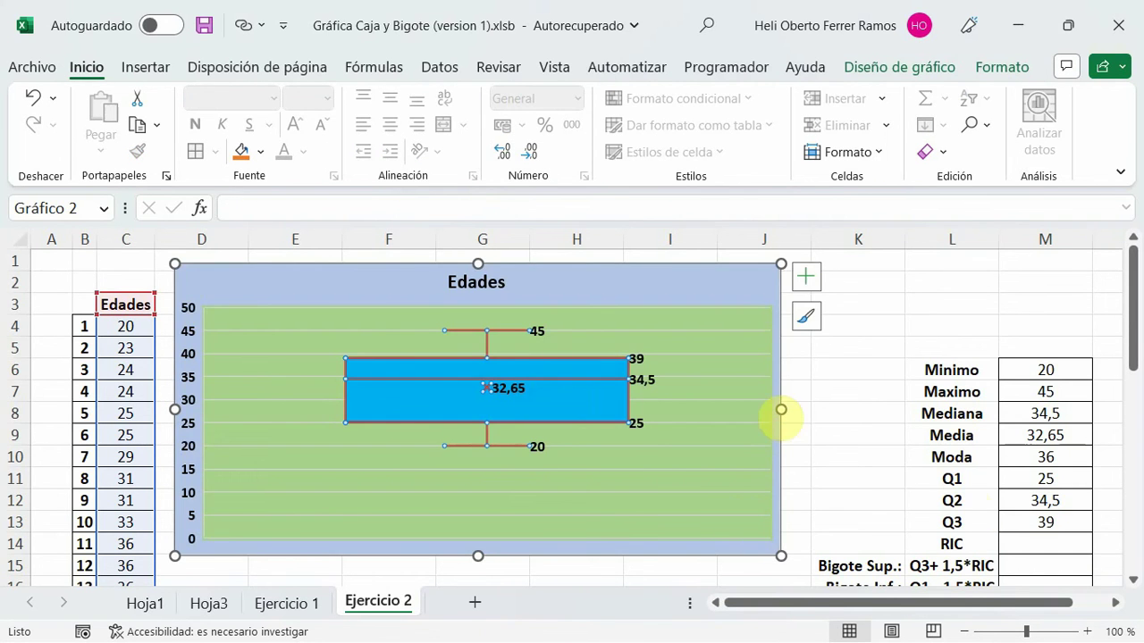
drag(781, 409, 794, 409)
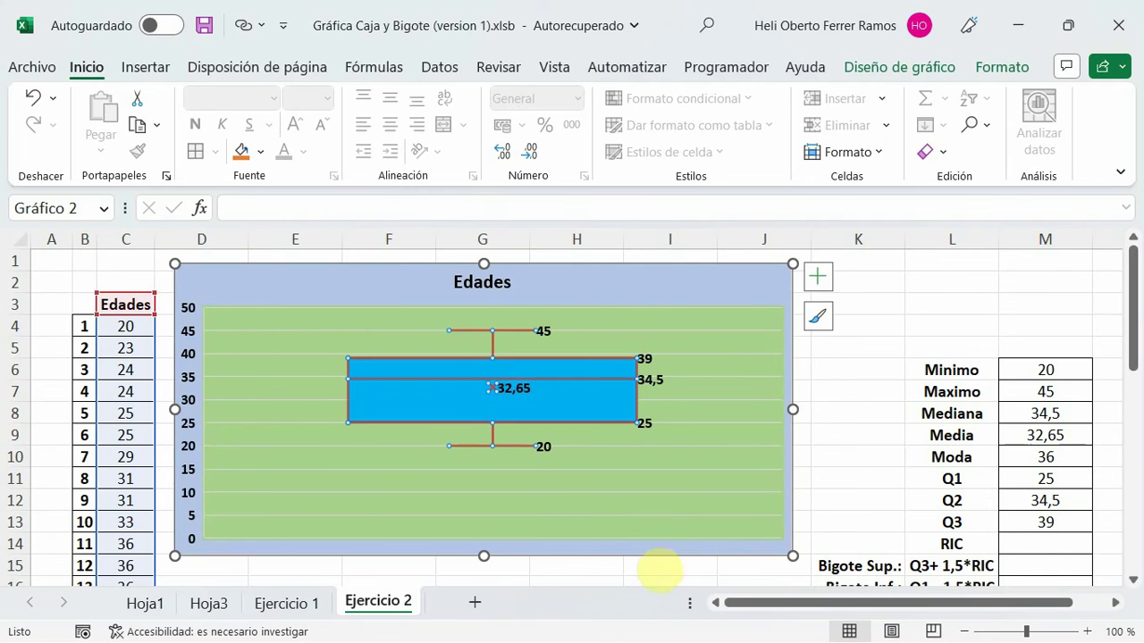
click(666, 566)
scroll(719, 568, down, 2)
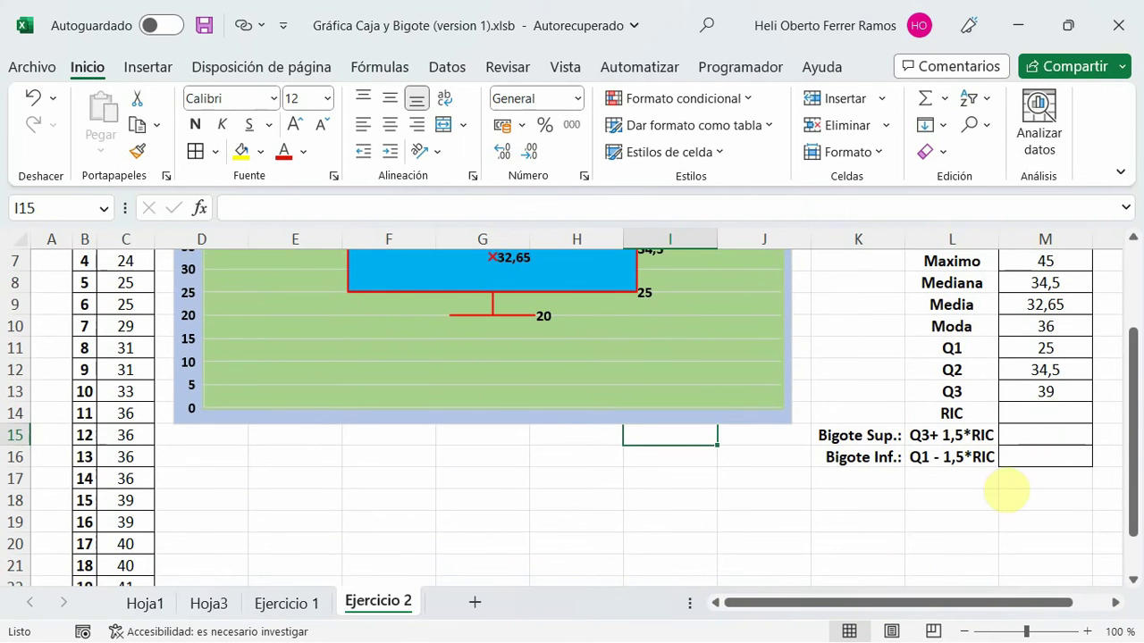
click(1029, 418)
scroll(771, 555, up, 2)
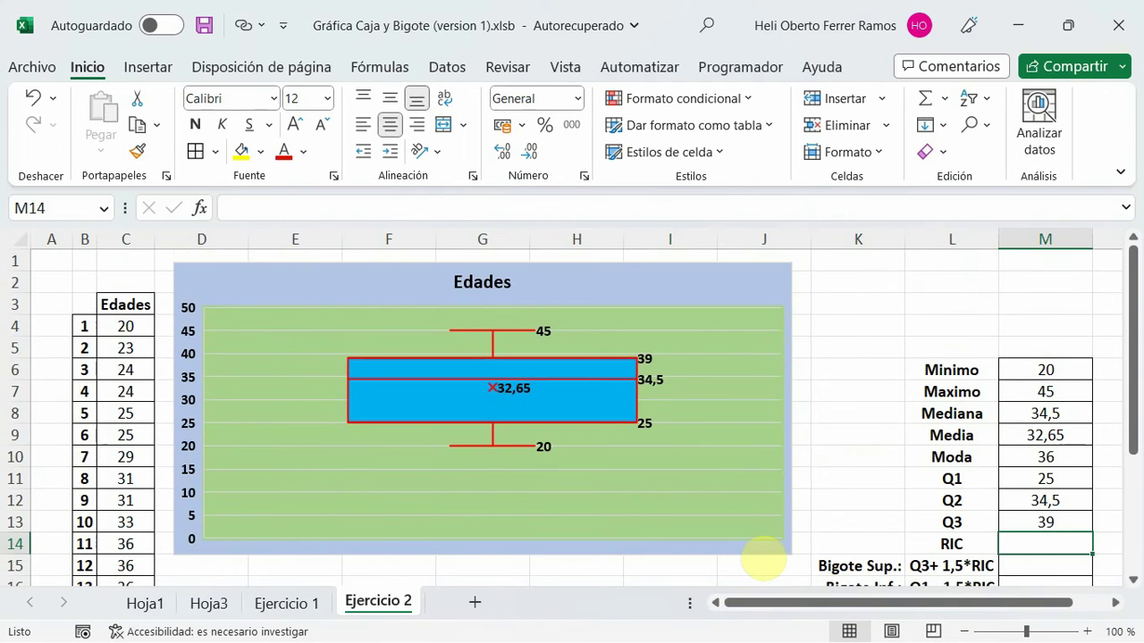
scroll(774, 556, down, 2)
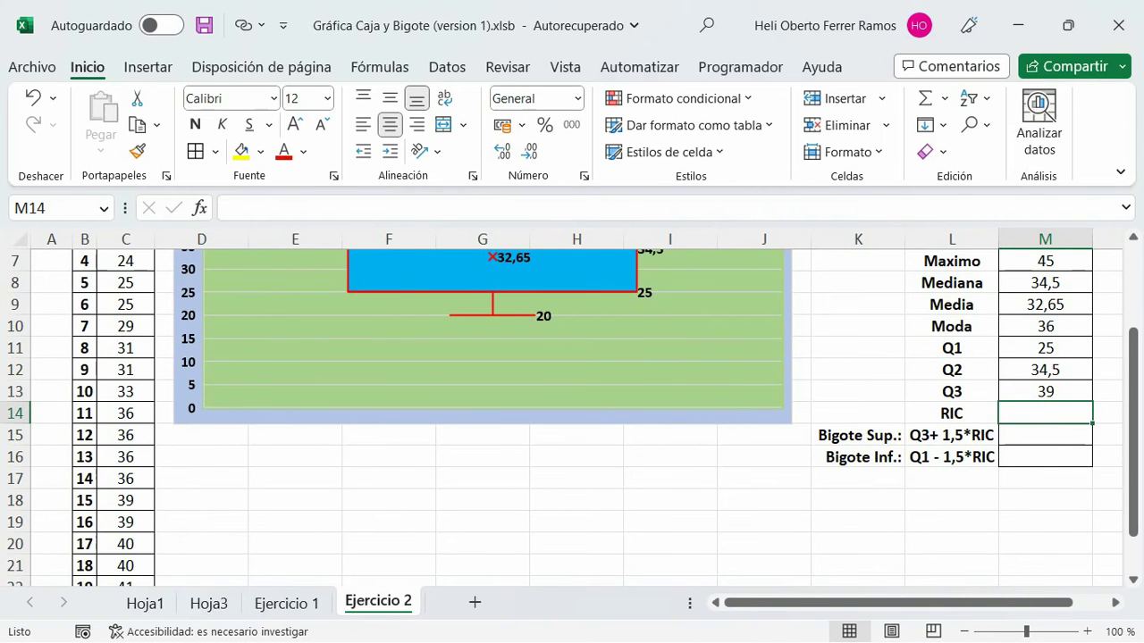
scroll(878, 524, up, 1)
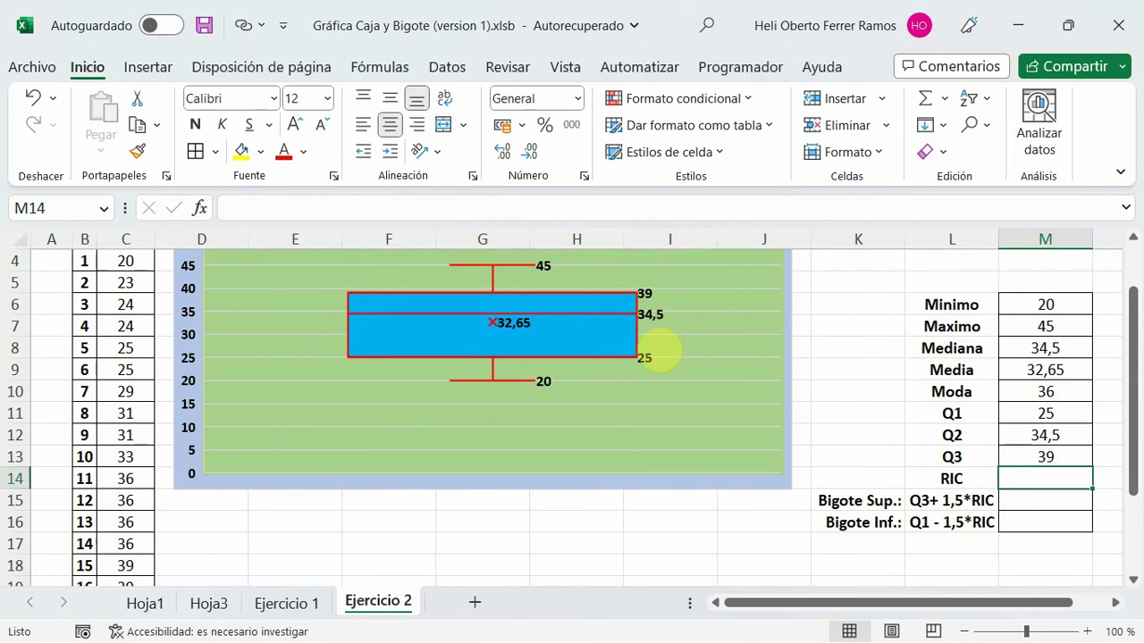
mouse_move(637, 358)
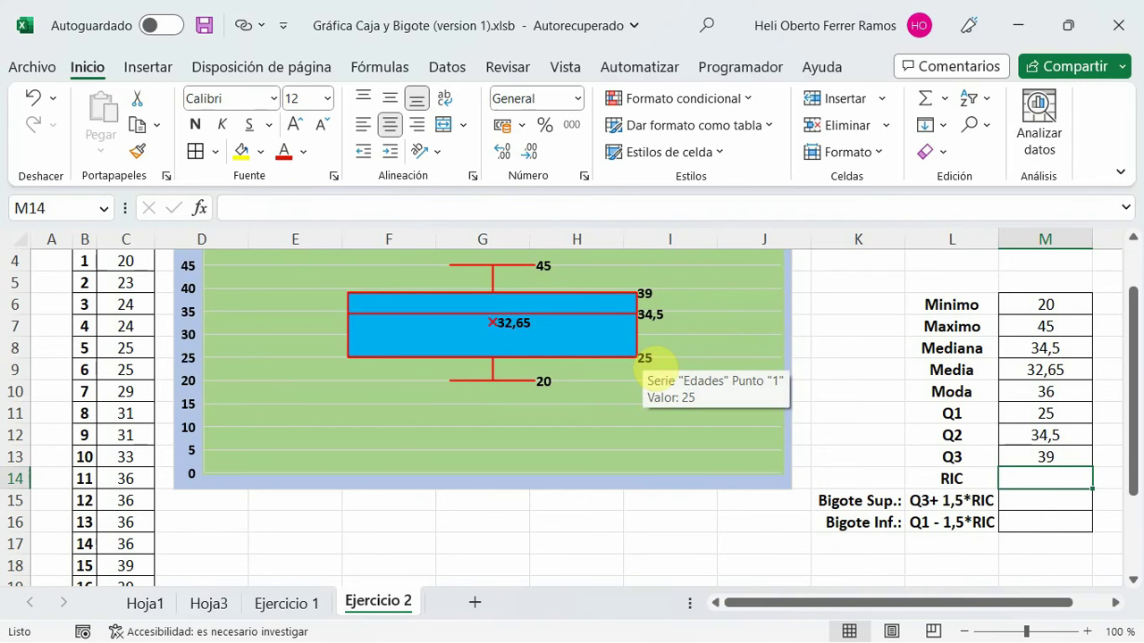
- Enter =M13-M11 in M14 so the RIC row shows 14
click(268, 208)
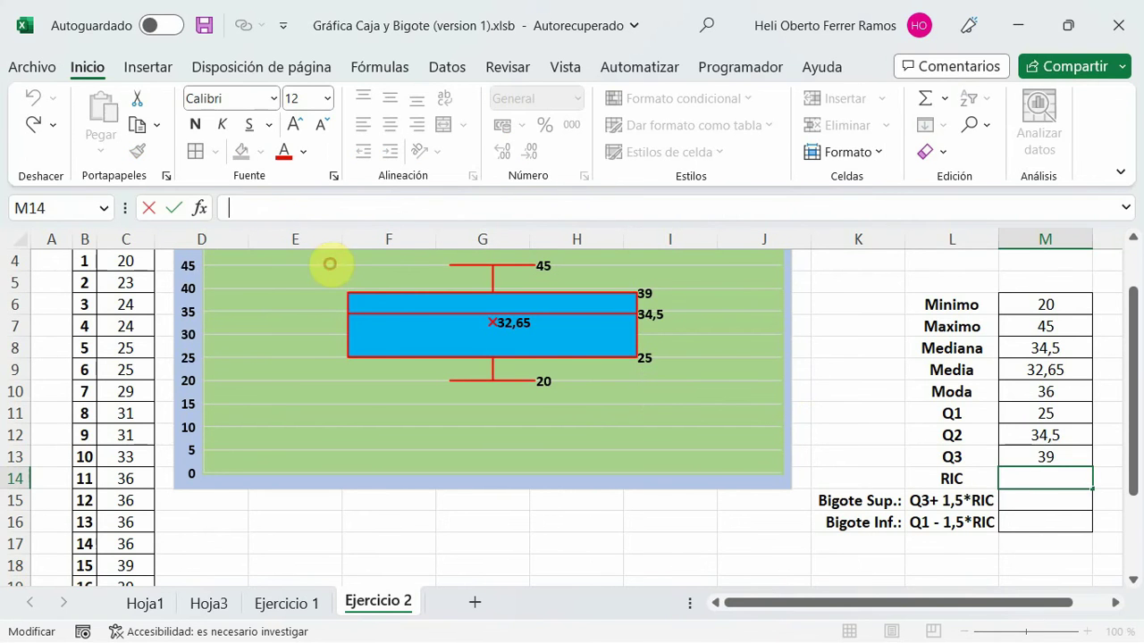
text(=)
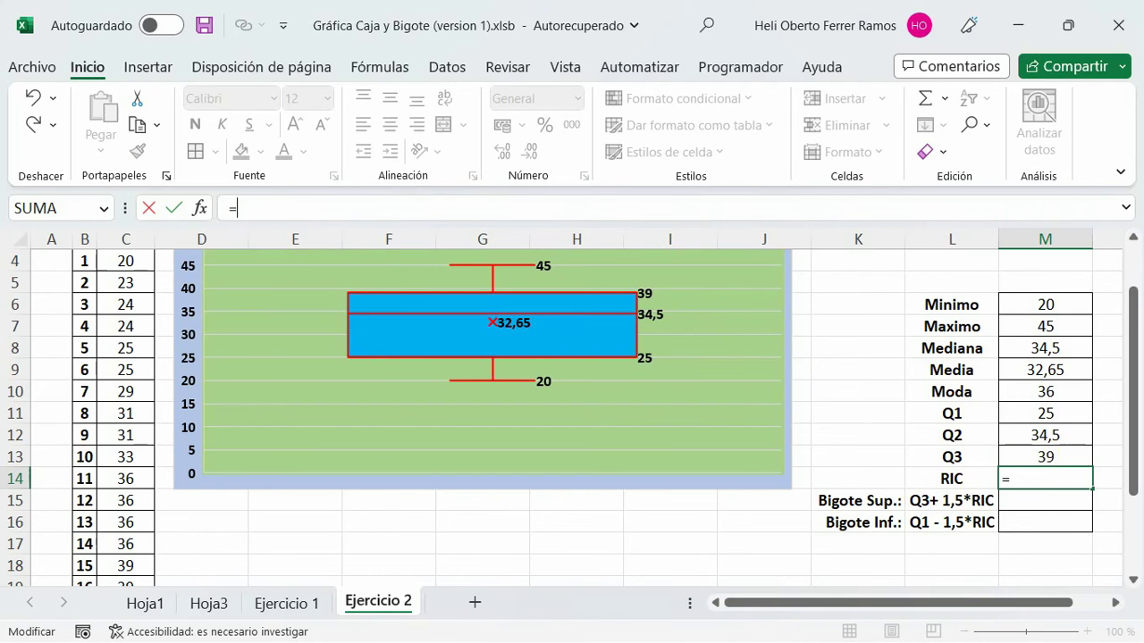
click(1045, 449)
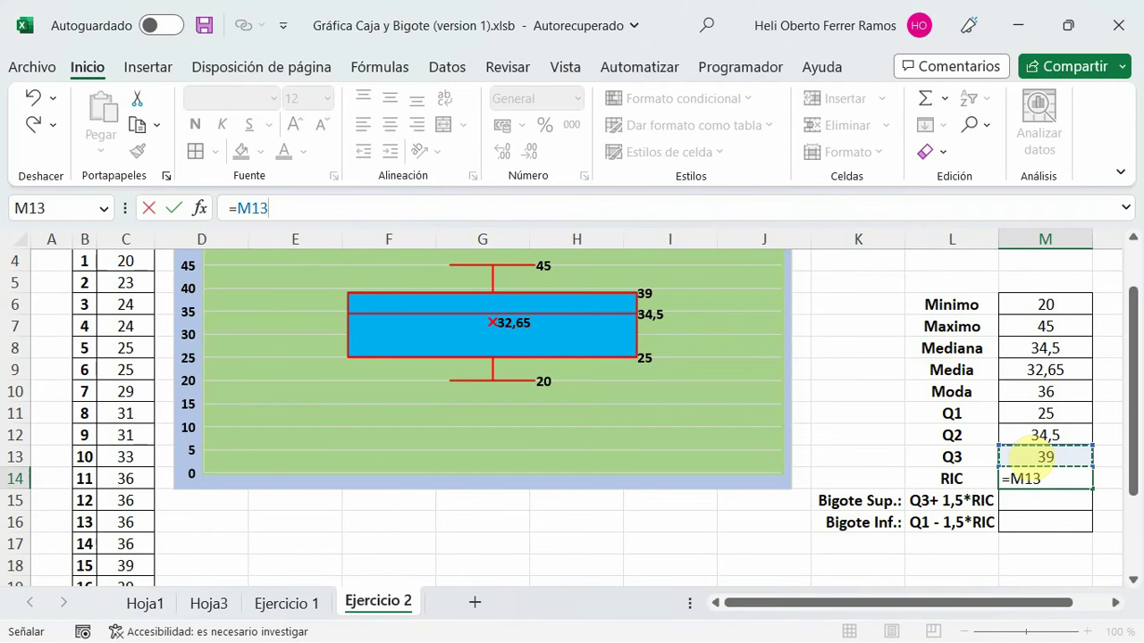
text(-)
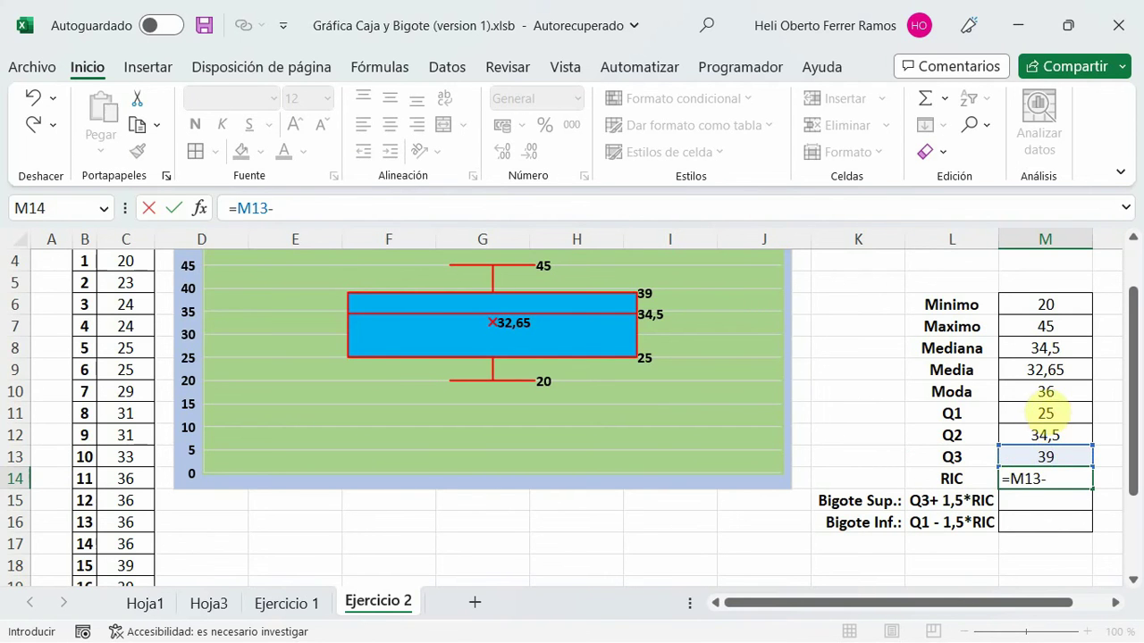
click(1046, 412)
key(Return)
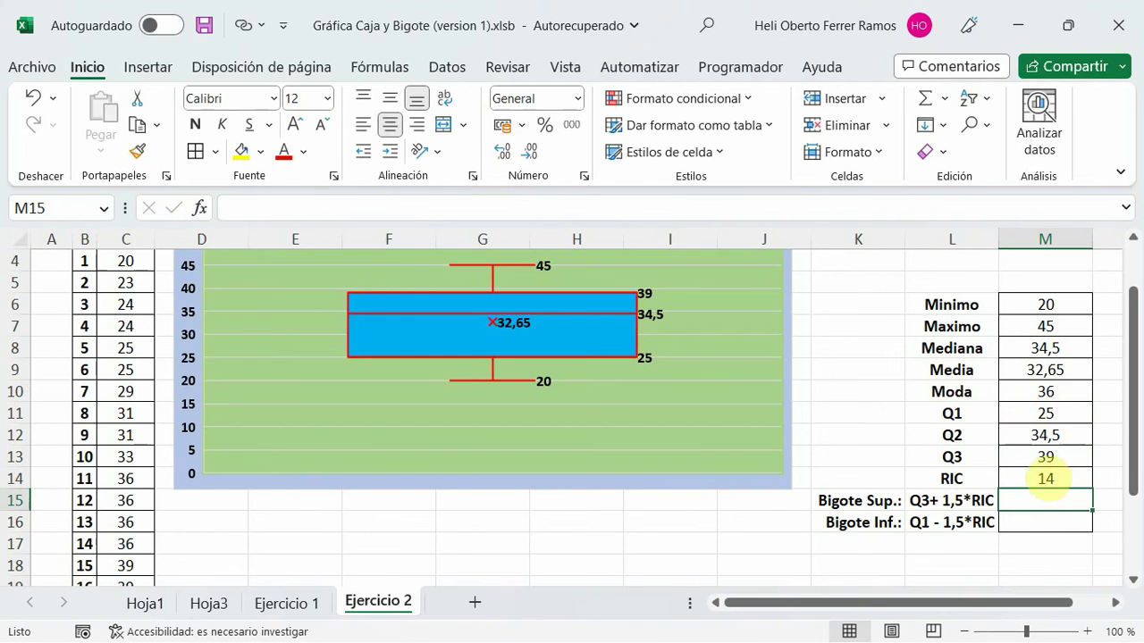
click(1047, 478)
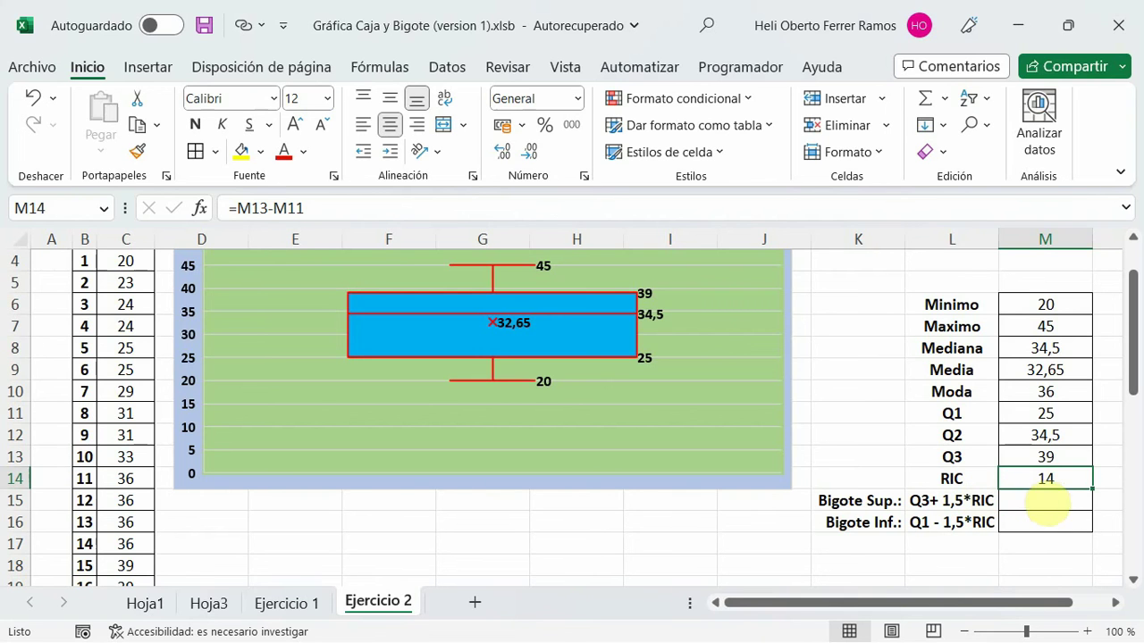
click(1045, 502)
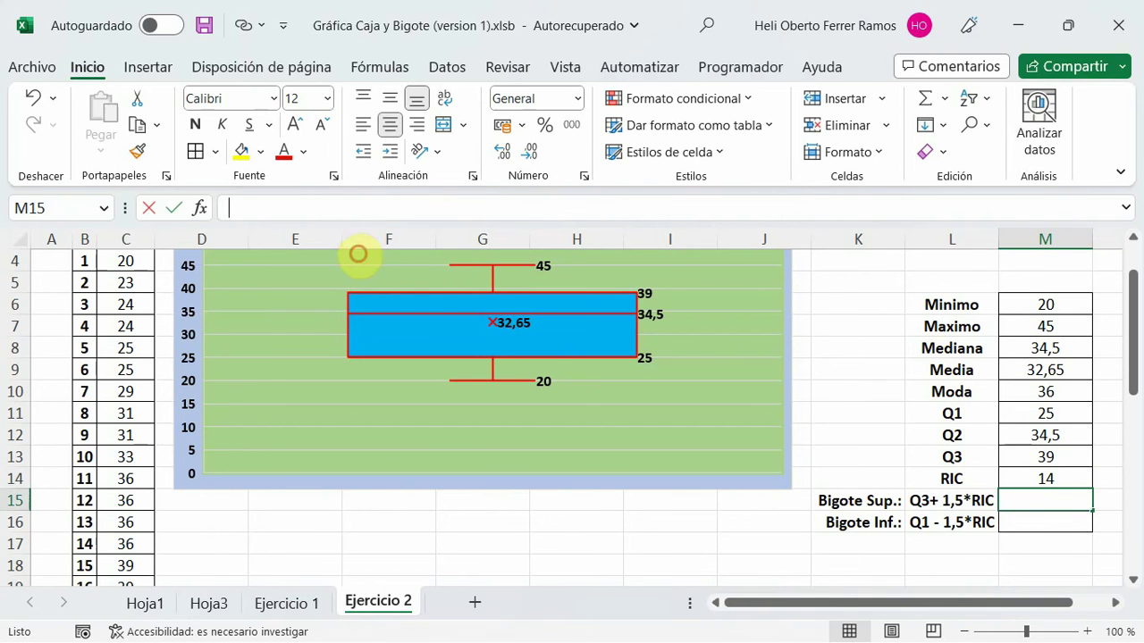
- Enter =M13+(1,5*M14) in M15 so the upper whisker limit returns 60
click(286, 208)
text(=)
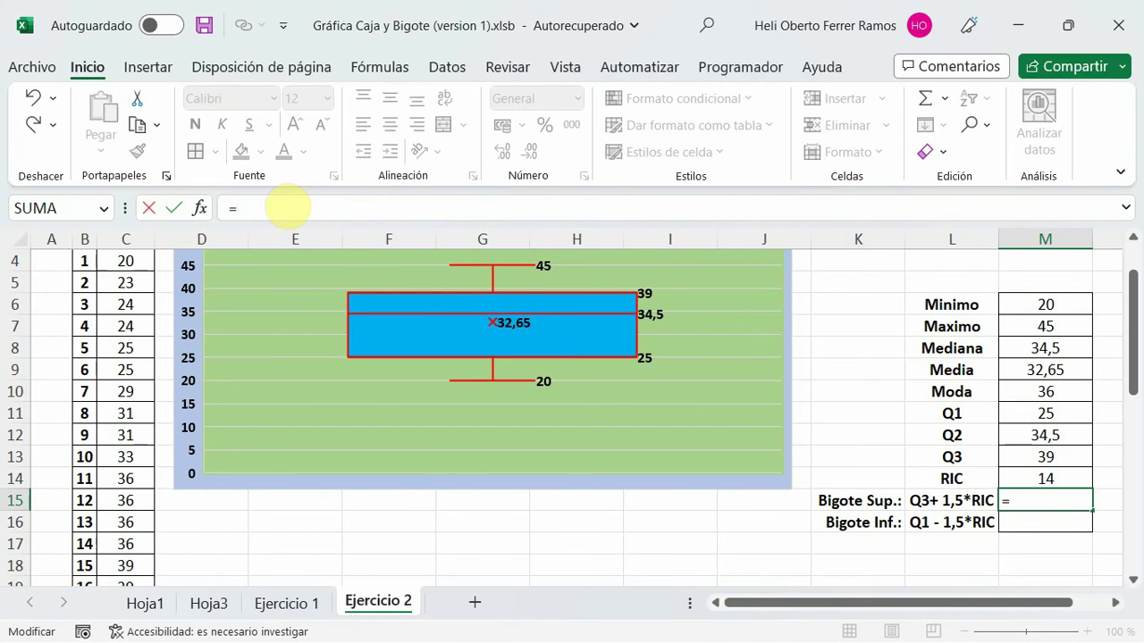
click(1045, 456)
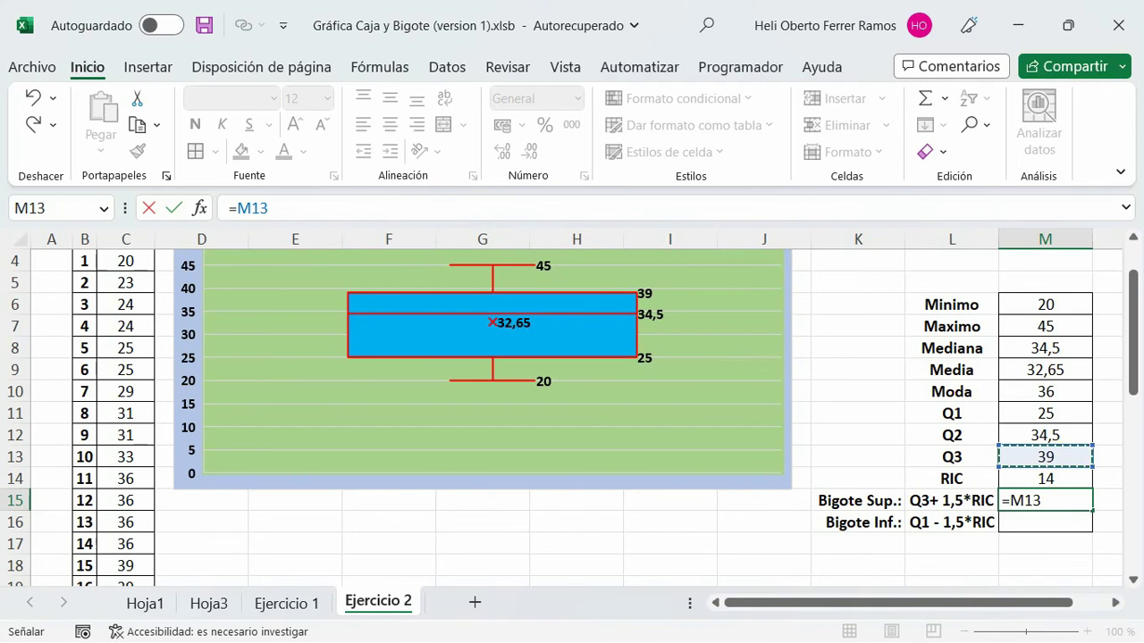
text(+(1,5*)
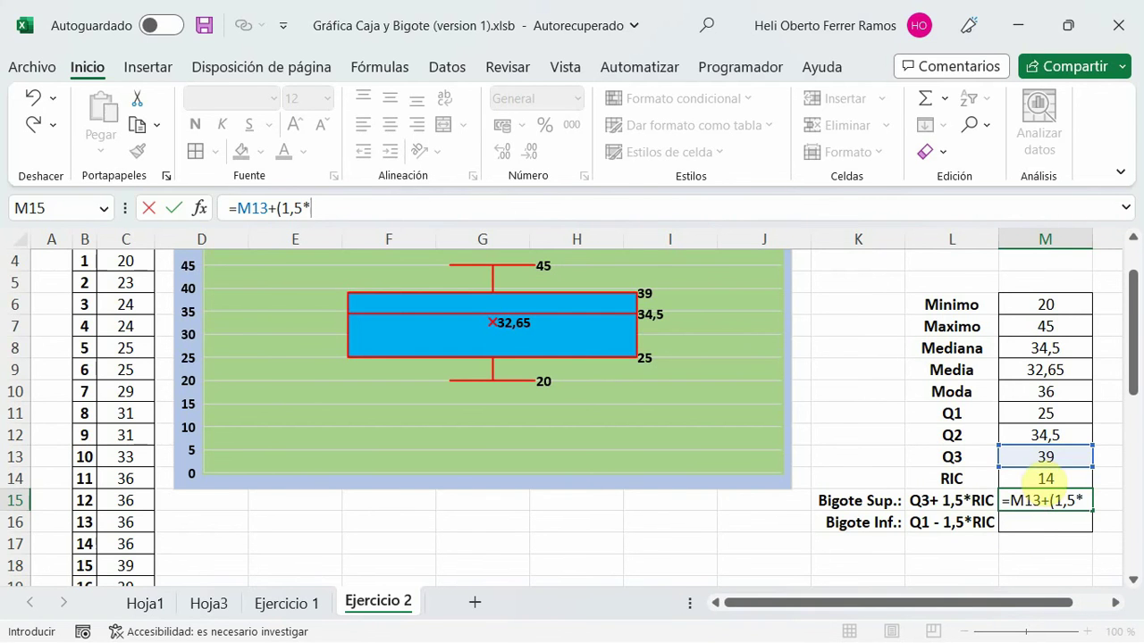
click(1046, 478)
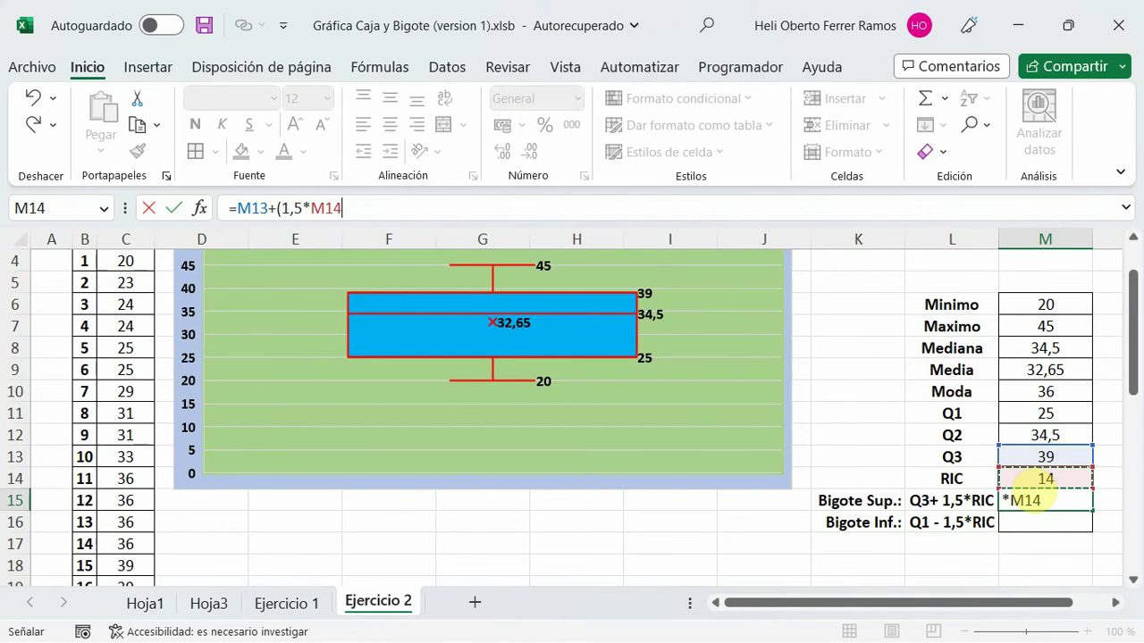
key(Return)
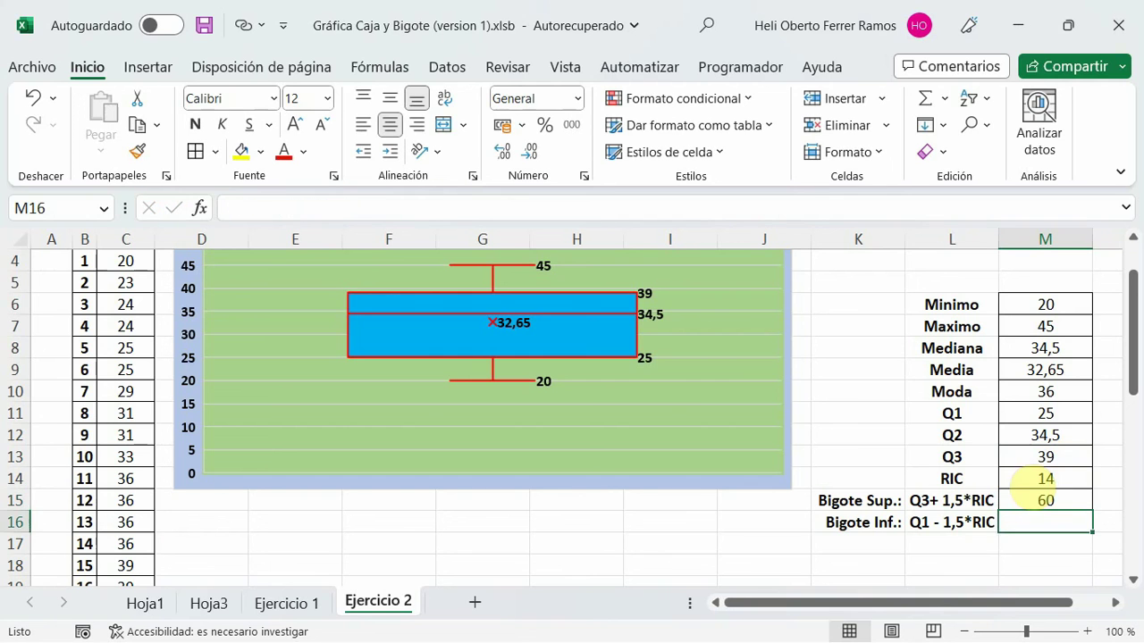
click(1041, 500)
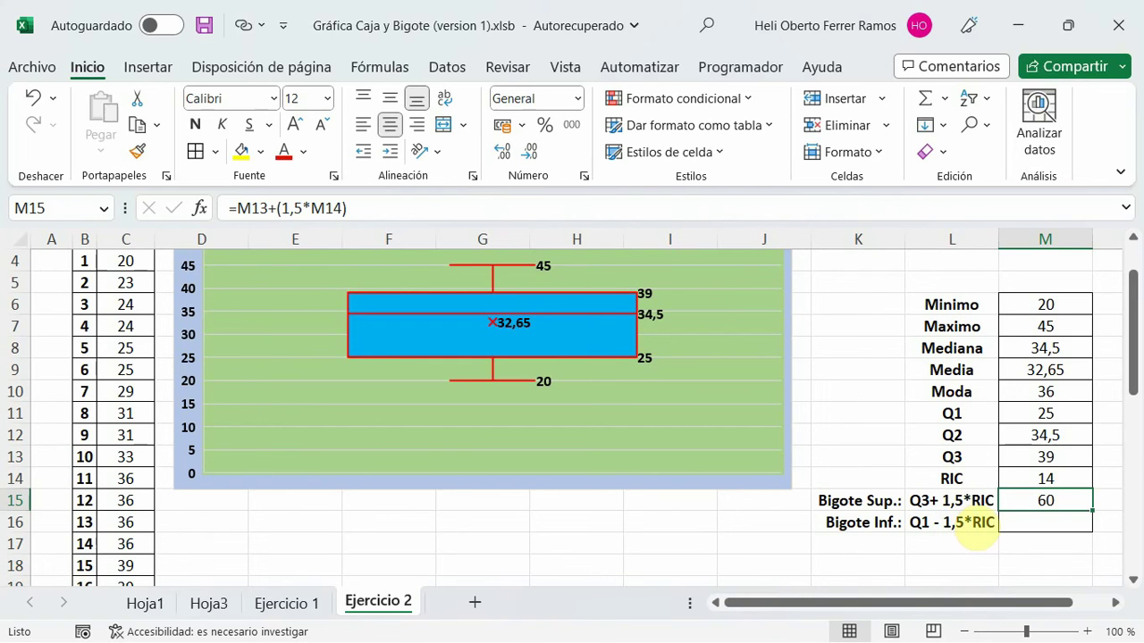
- Enter =M11-(1,5*M14) in M16 so the lower whisker limit returns 4
click(1041, 523)
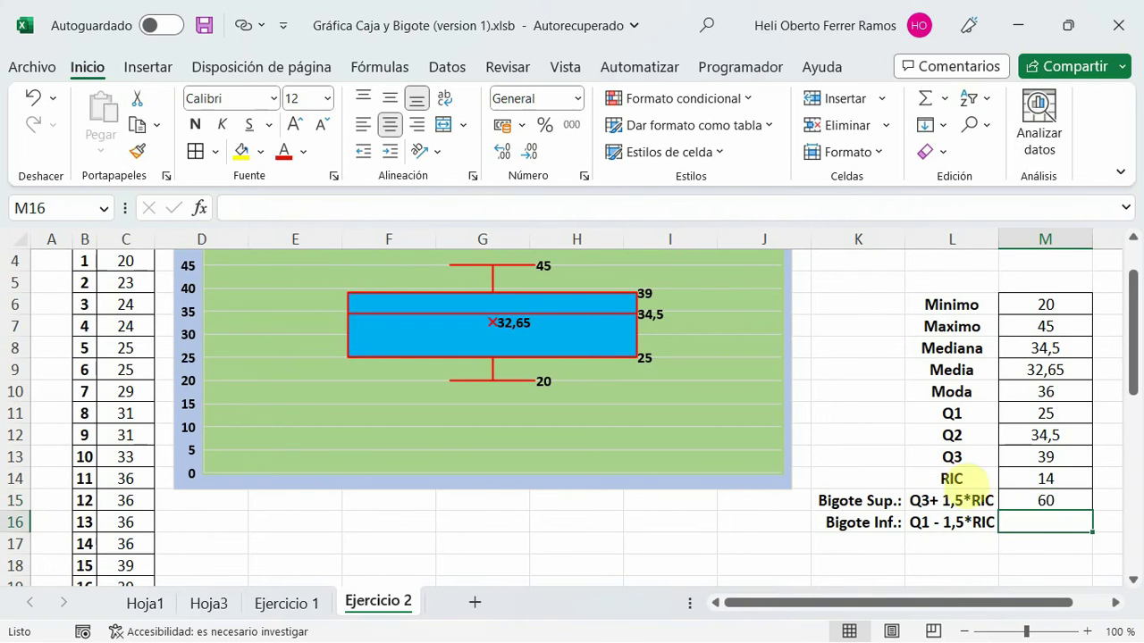
key(F2)
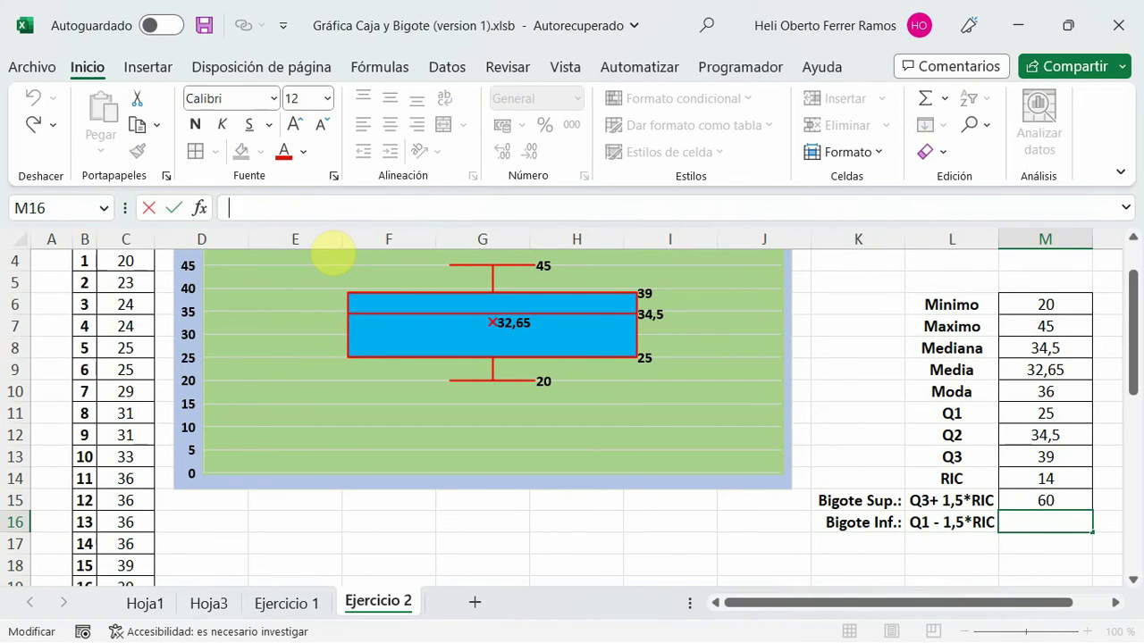
text(=)
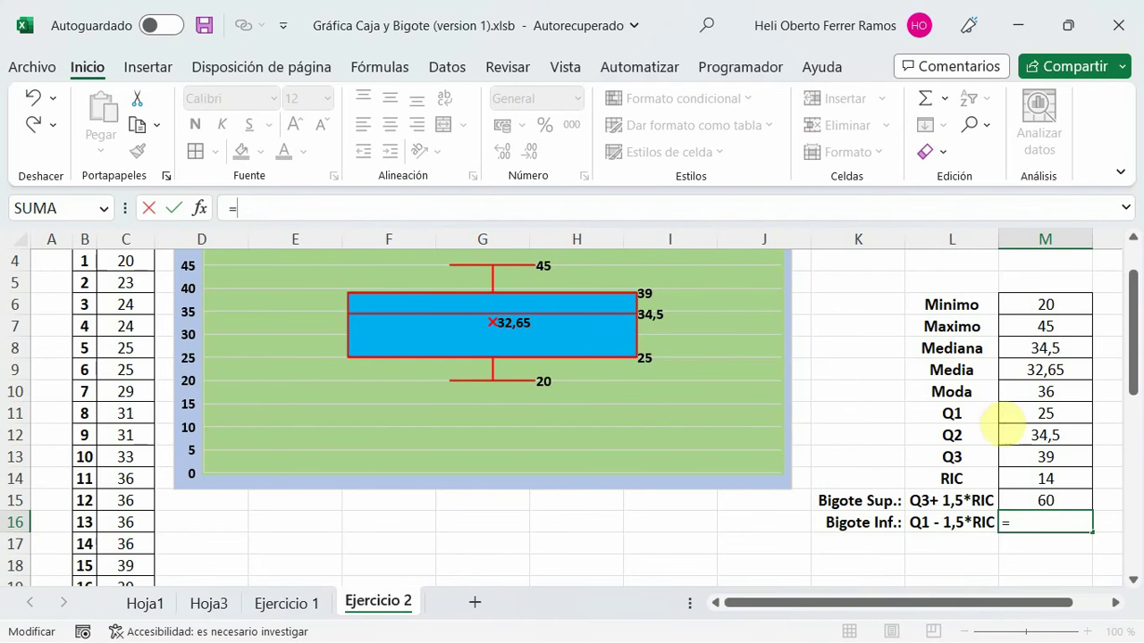
click(1036, 412)
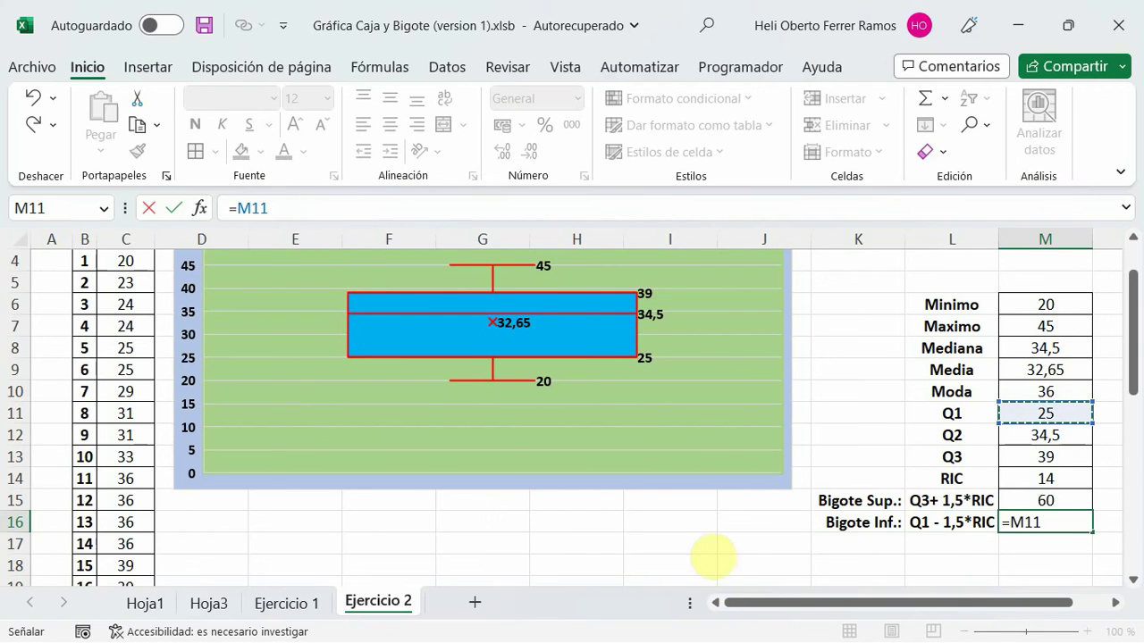
text(-(1,5*)
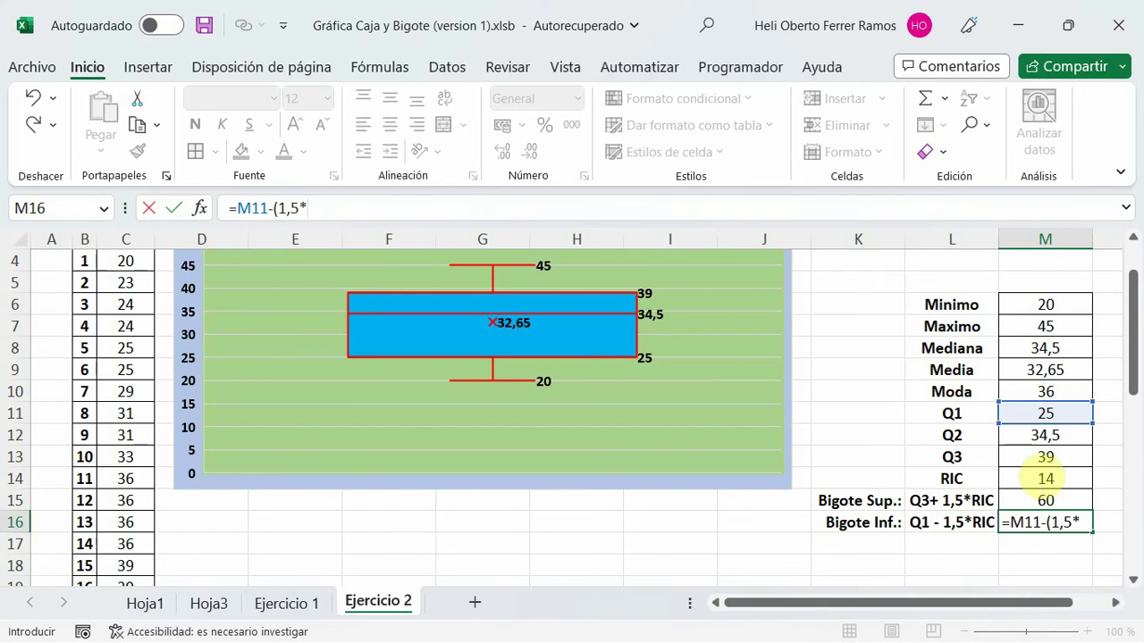
click(1046, 478)
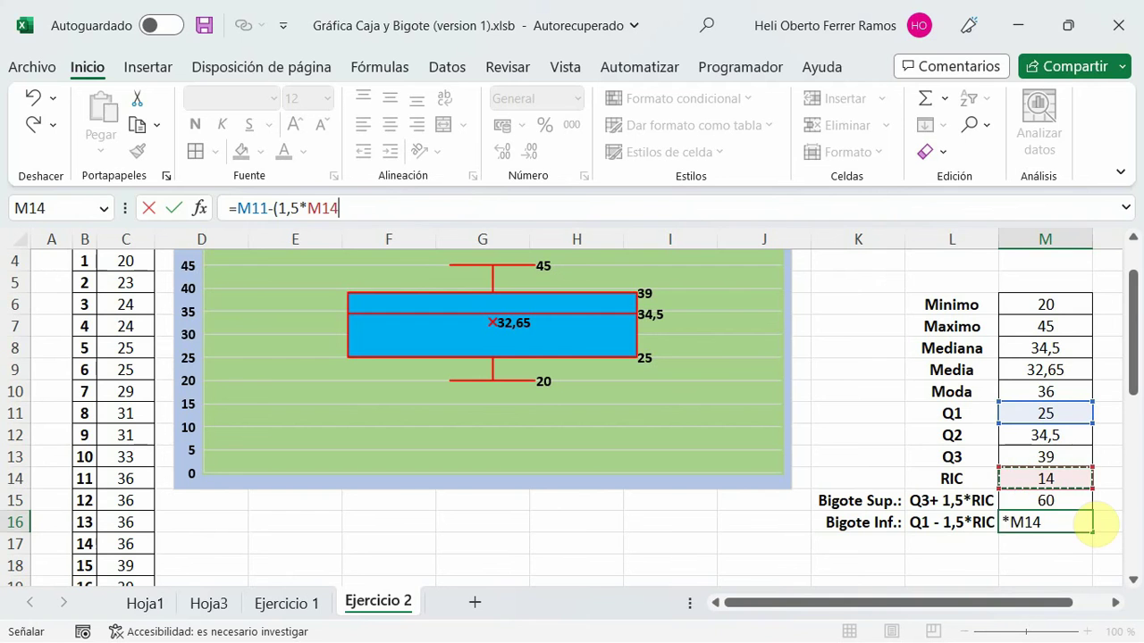
text())
key(Return)
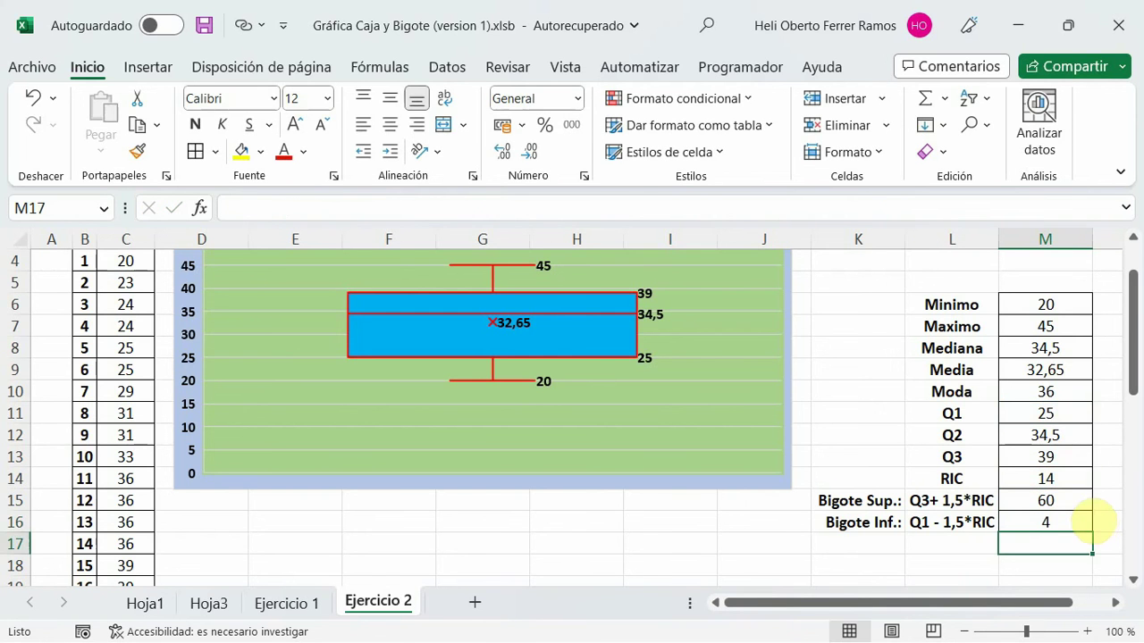
click(785, 541)
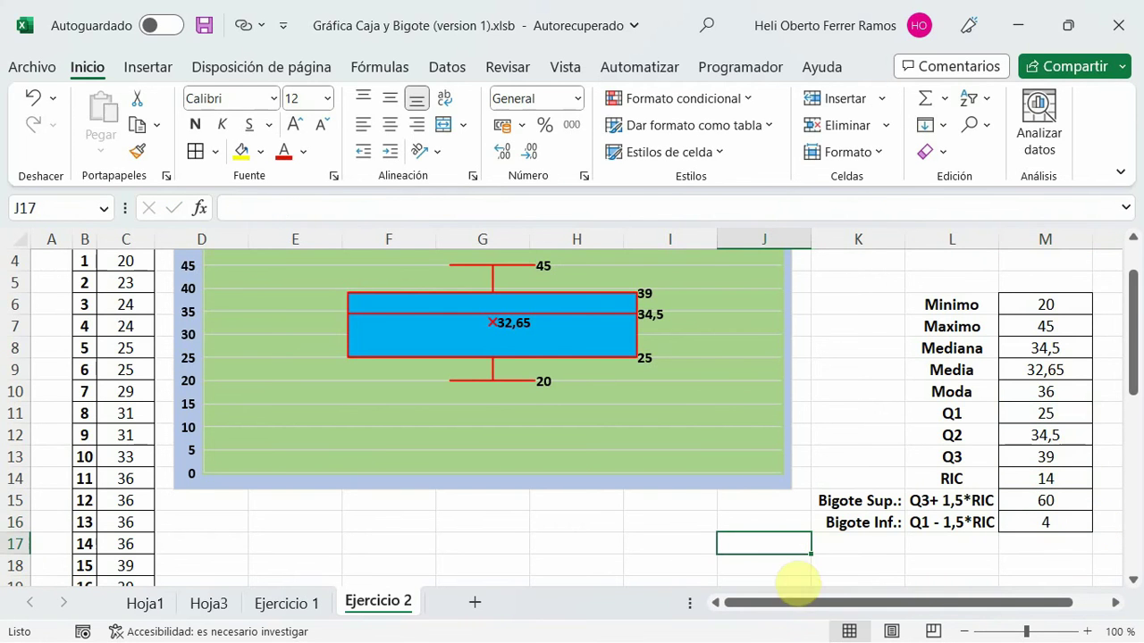
- Scroll to review the Edades box plot beside the completed statistics table
scroll(859, 599, up, 1)
scroll(859, 600, down, 1)
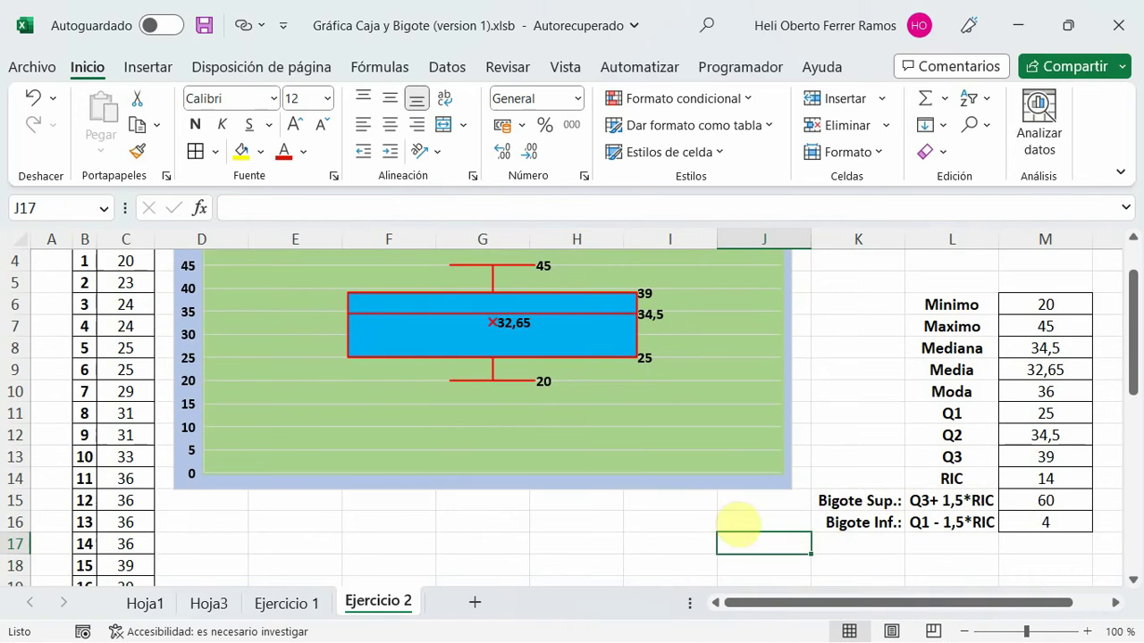
scroll(625, 454, up, 1)
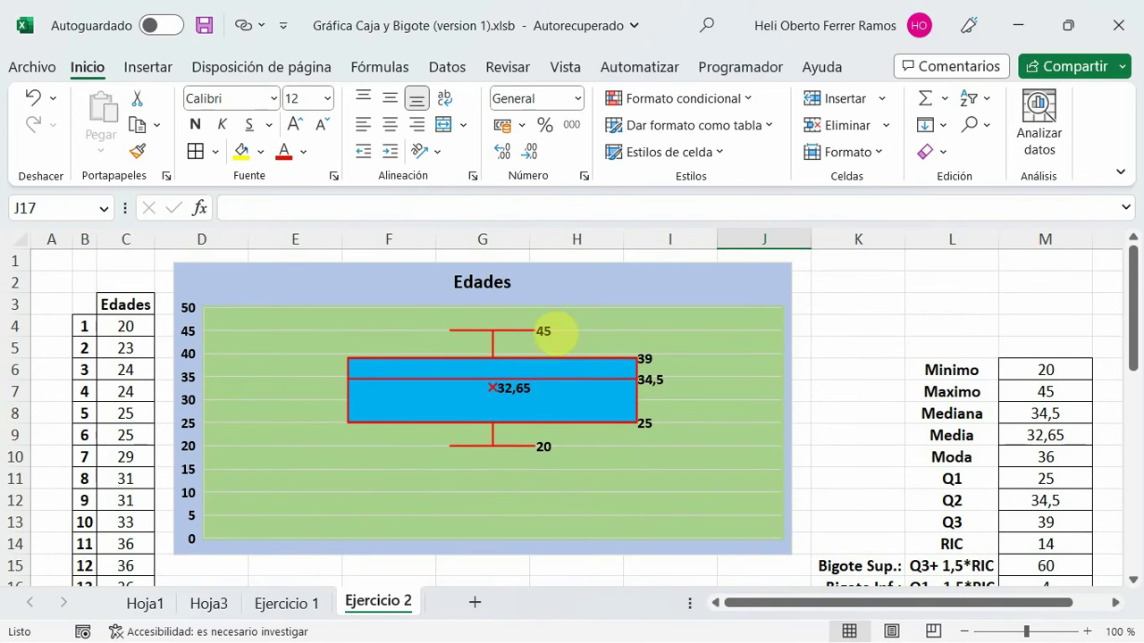
scroll(1045, 564, down, 2)
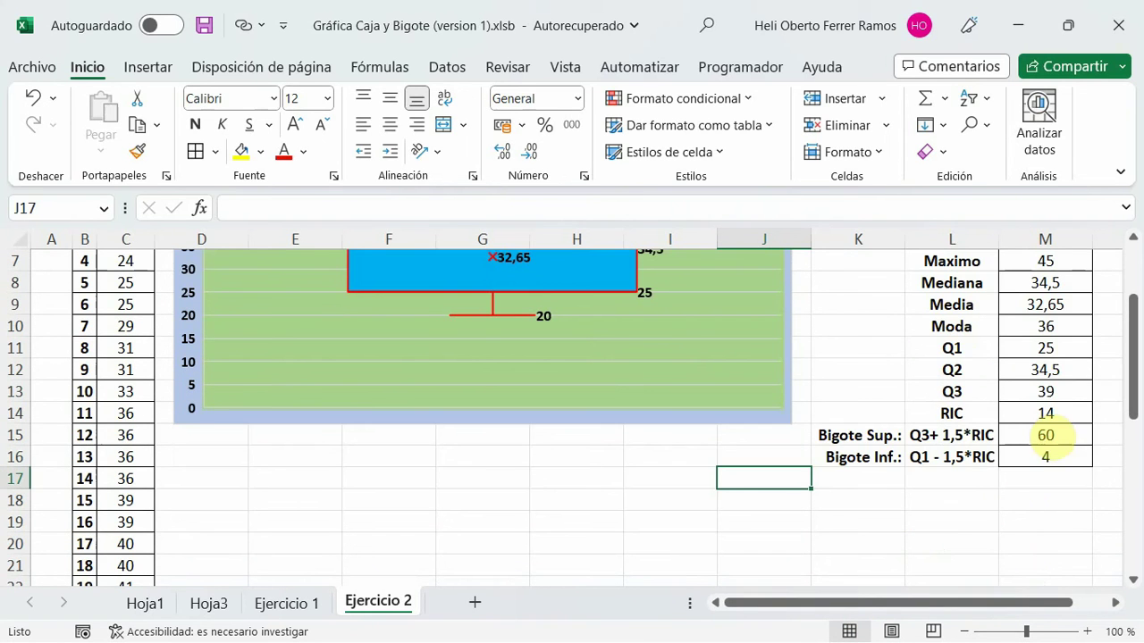
scroll(513, 537, up, 2)
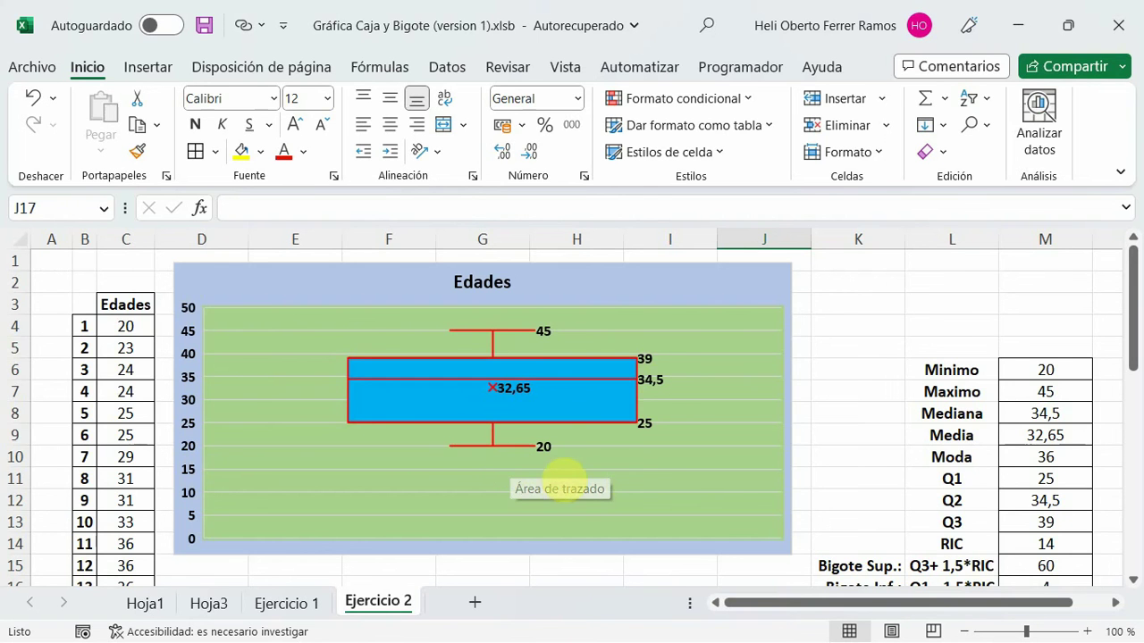
scroll(893, 576, down, 2)
scroll(732, 459, up, 2)
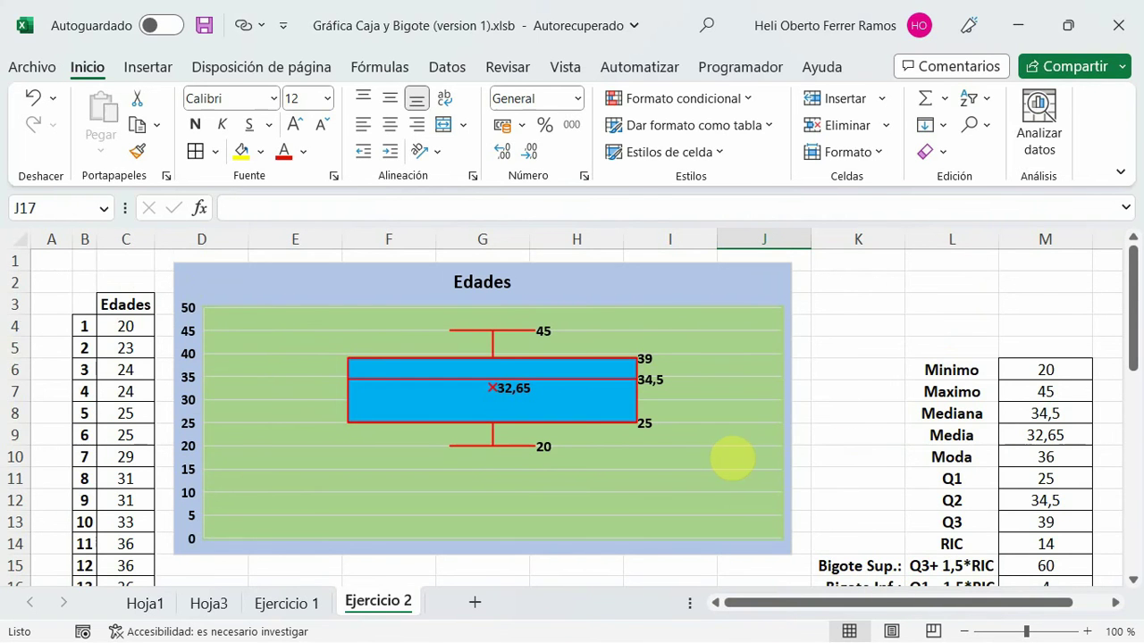
scroll(706, 448, down, 1)
scroll(599, 420, up, 1)
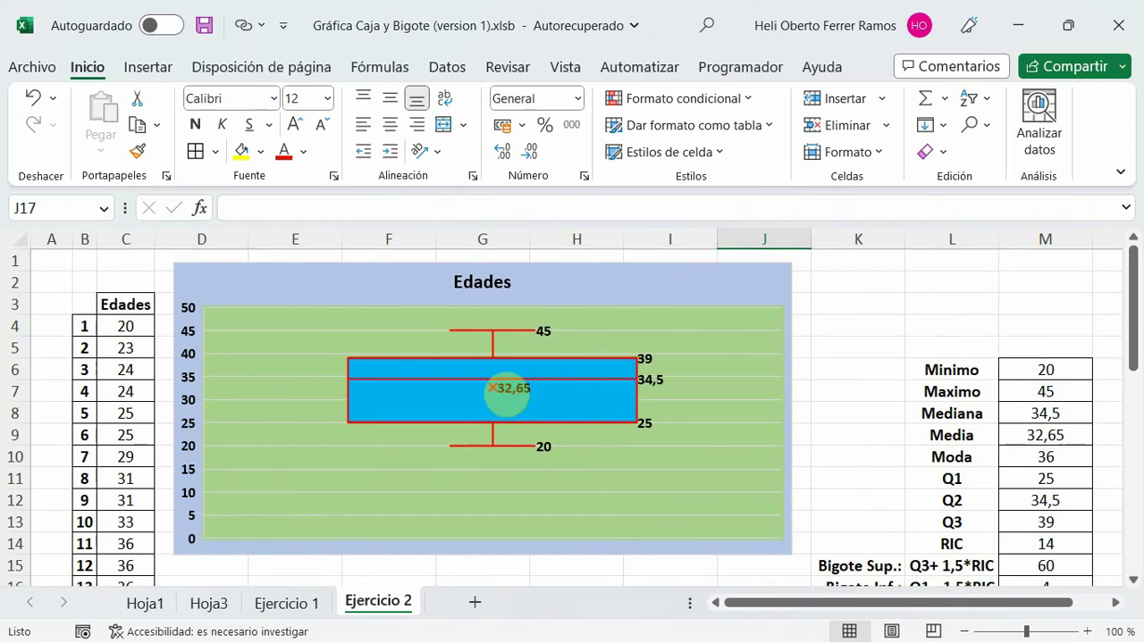
scroll(683, 500, down, 1)
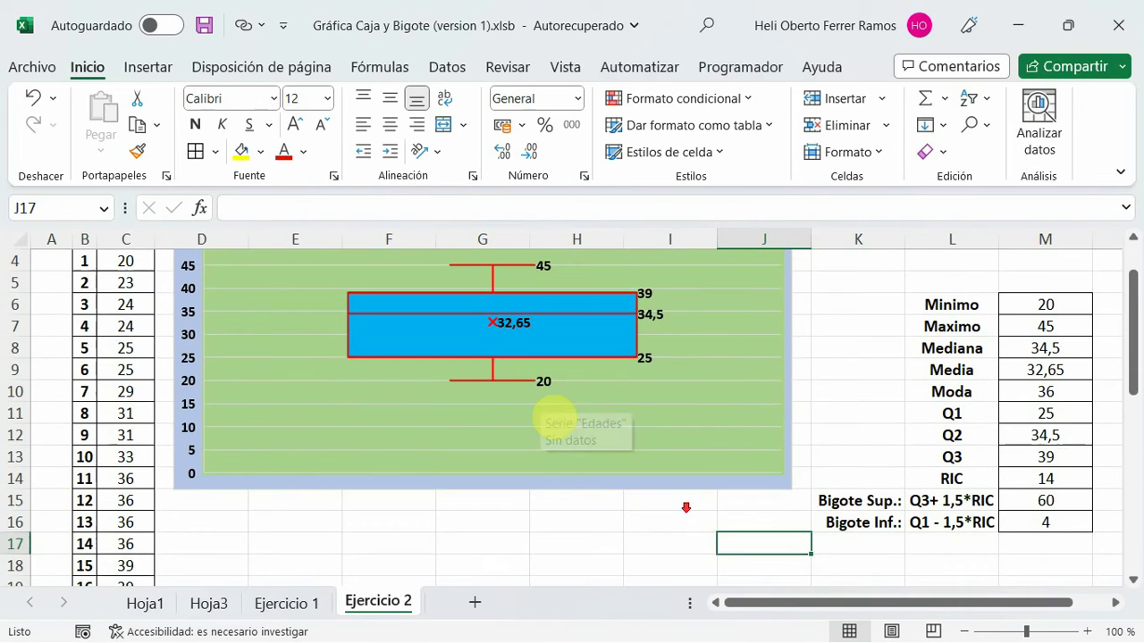
scroll(686, 502, up, 1)
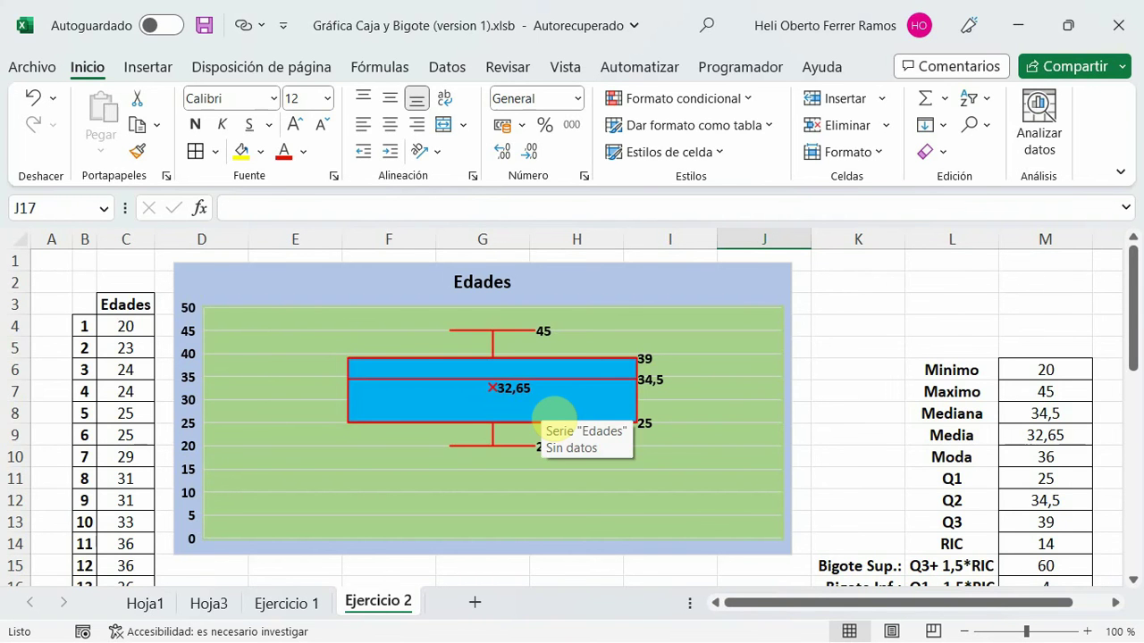
- Move the skewness diagram up onto the lower edge of the Edades box plot
scroll(482, 402, down, 3)
scroll(465, 408, down, 3)
scroll(482, 429, down, 3)
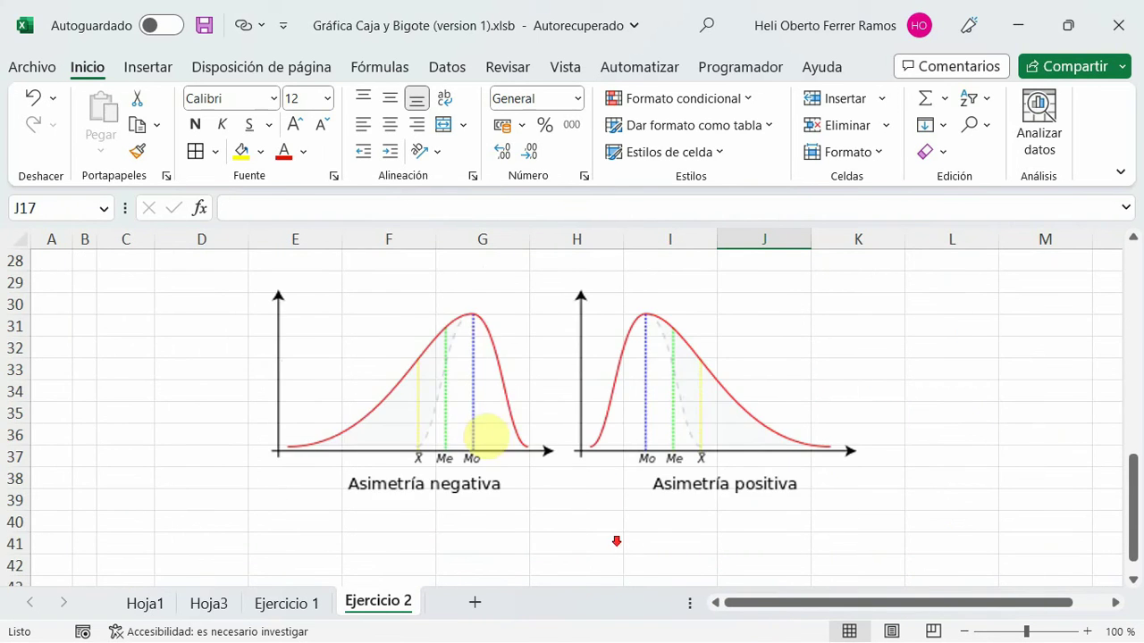
drag(485, 435, 521, 345)
scroll(527, 319, up, 4)
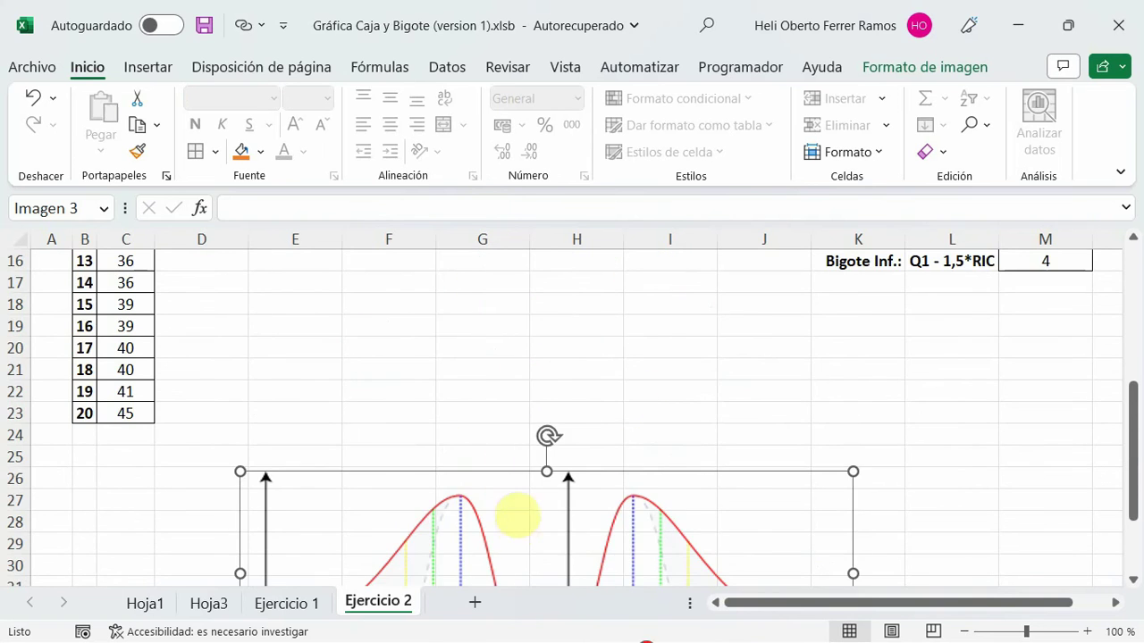
drag(517, 516, 508, 324)
scroll(521, 365, up, 4)
mouse_move(492, 572)
mouse_down()
mouse_move(453, 491)
mouse_move(453, 543)
mouse_up()
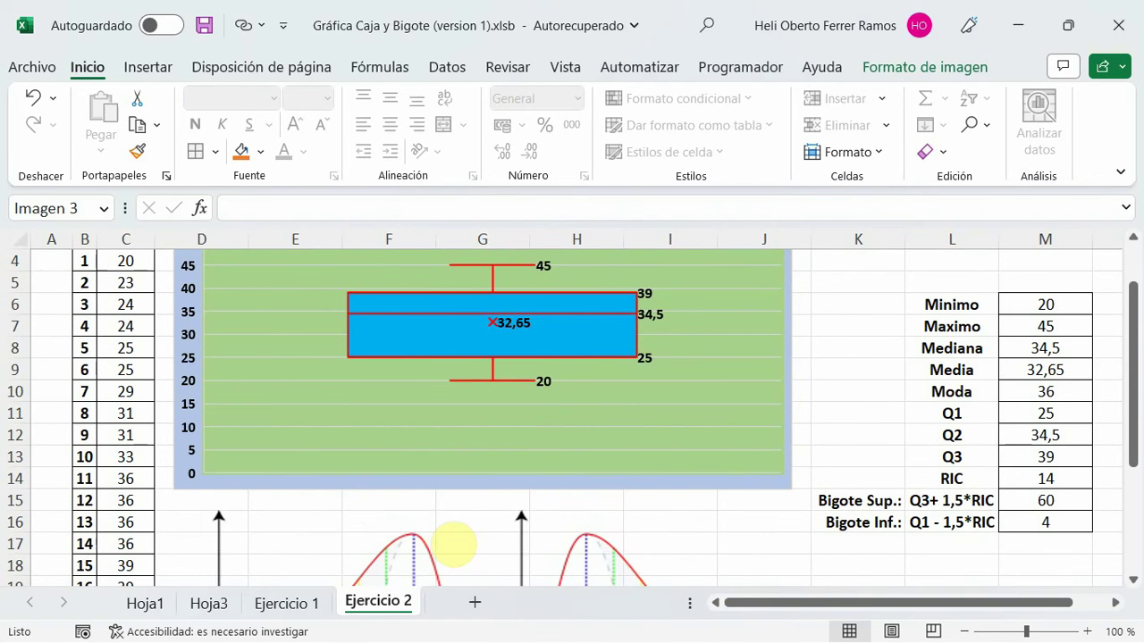
scroll(446, 544, down, 2)
drag(464, 437, 458, 425)
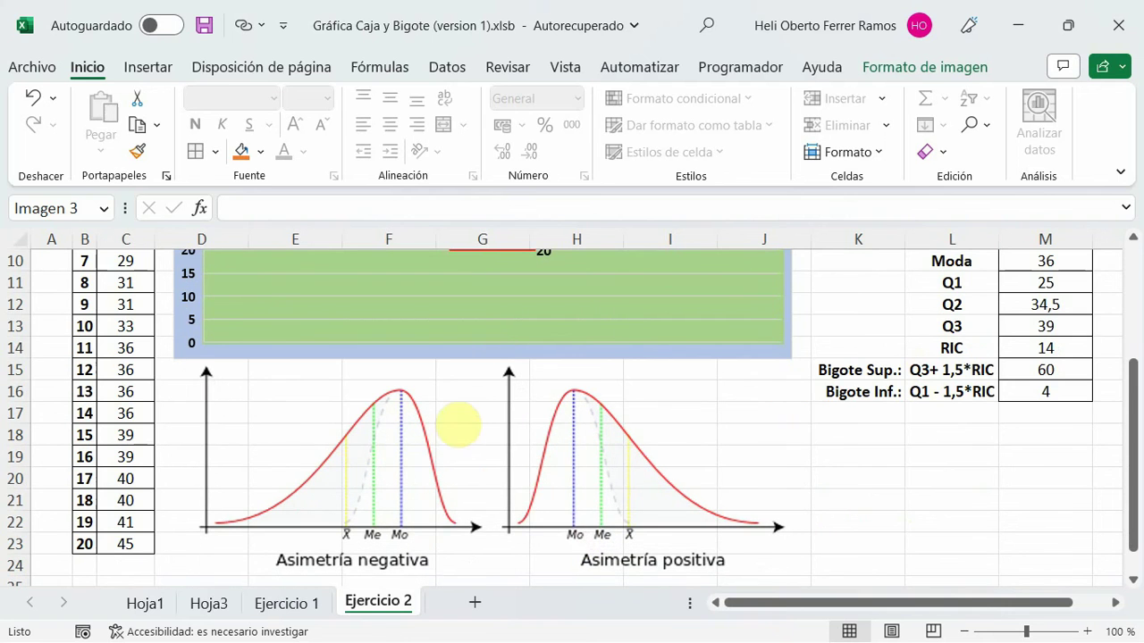
click(572, 529)
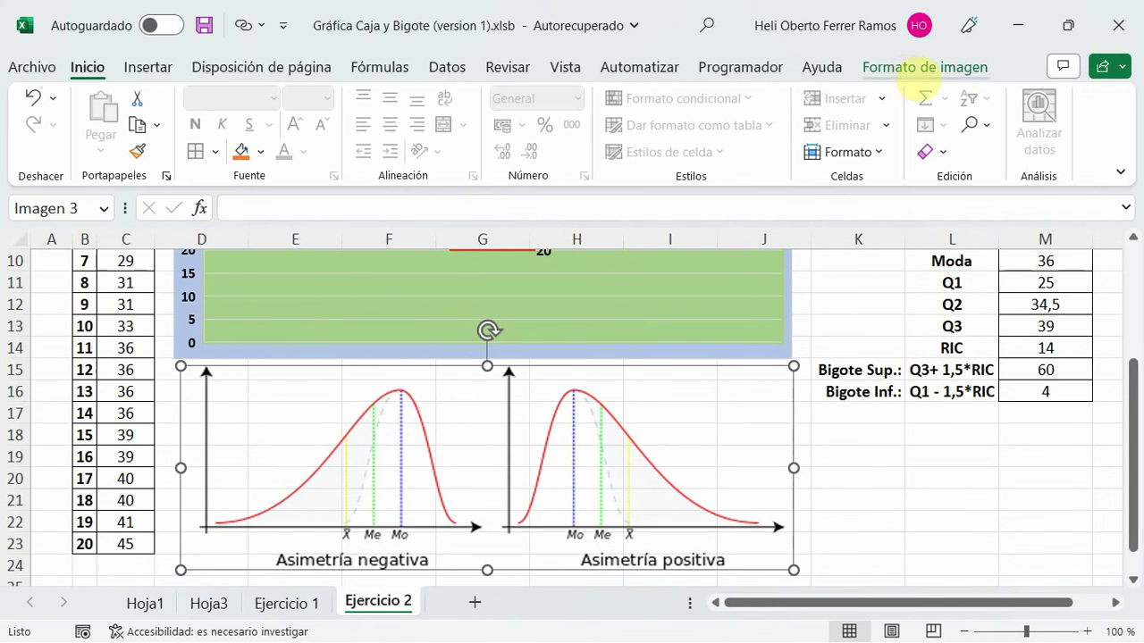
click(934, 70)
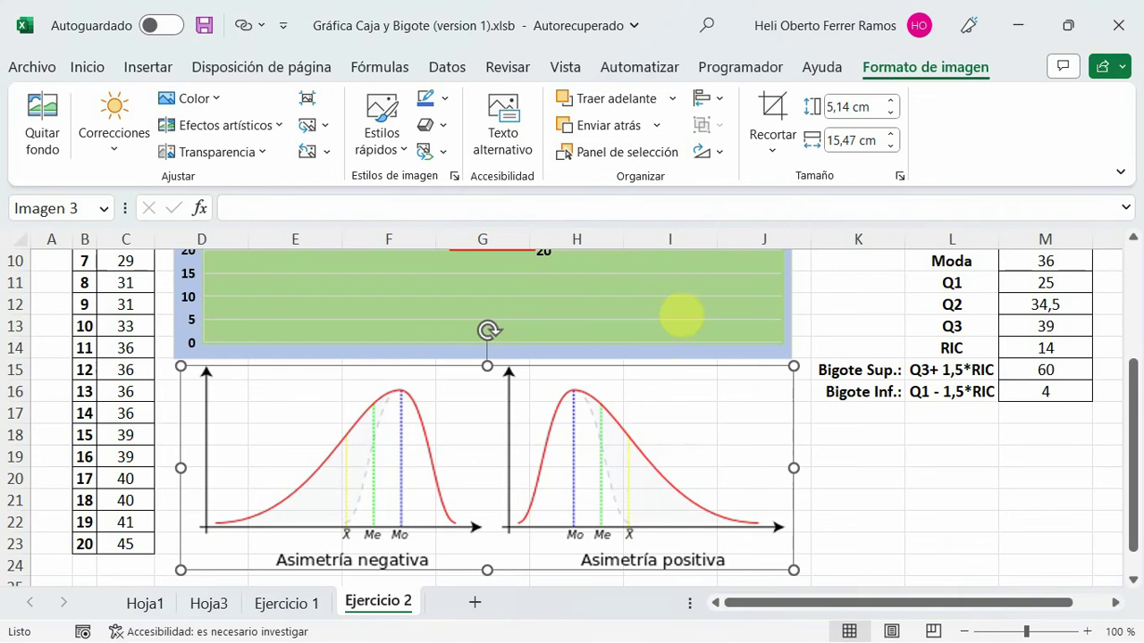
drag(666, 381, 658, 318)
- Shorten the skewness diagram to 3,26 cm tall
scroll(679, 384, up, 3)
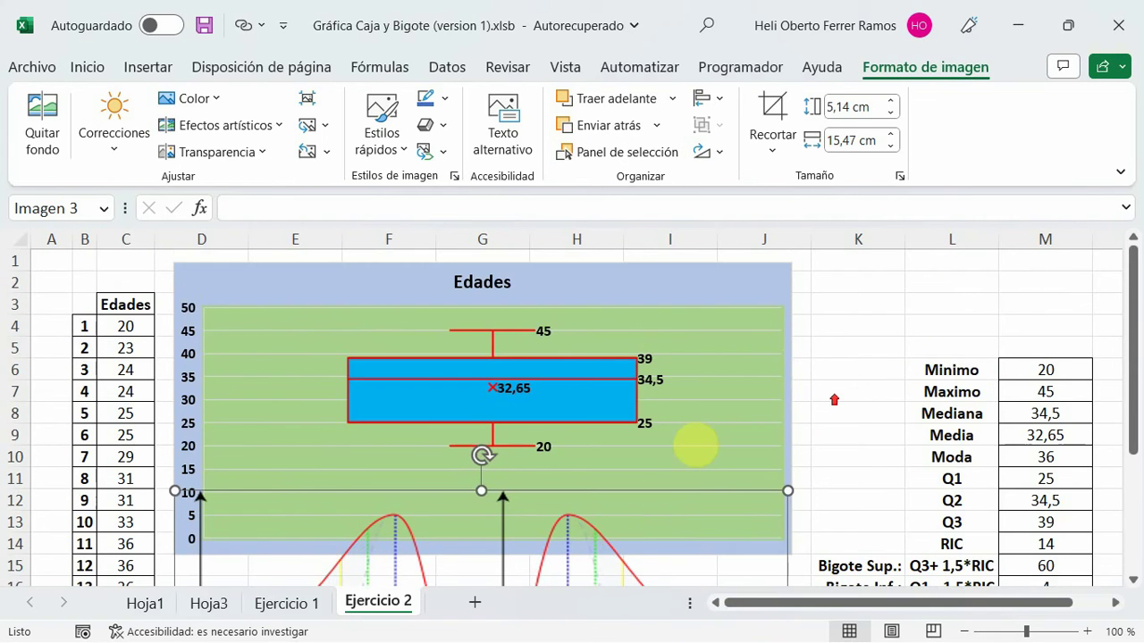
scroll(616, 532, down, 2)
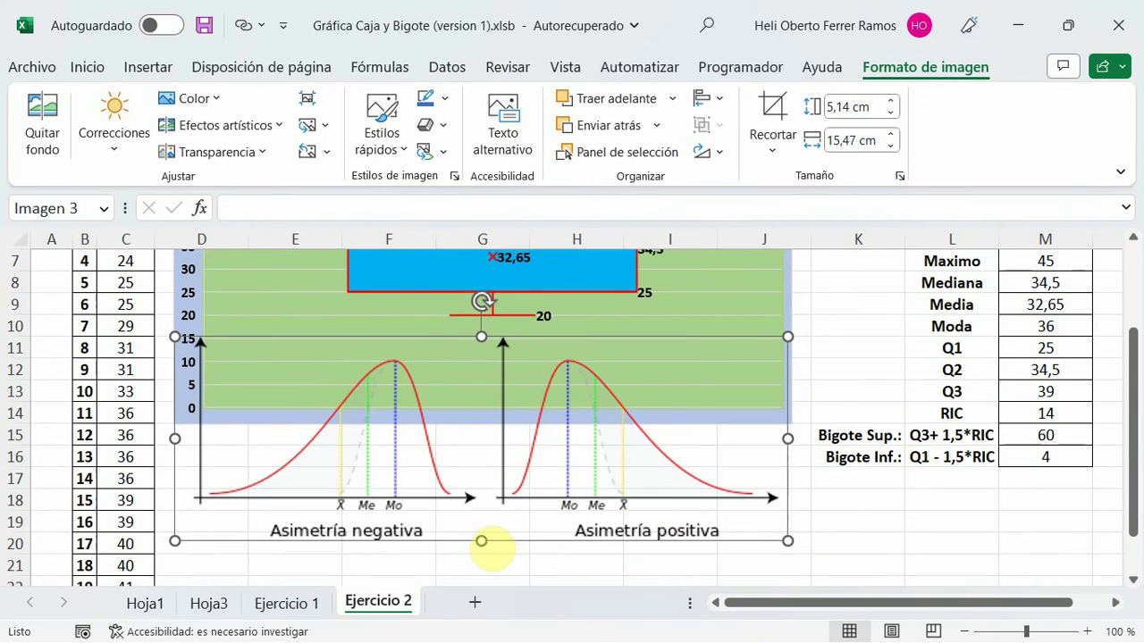
drag(481, 541, 480, 466)
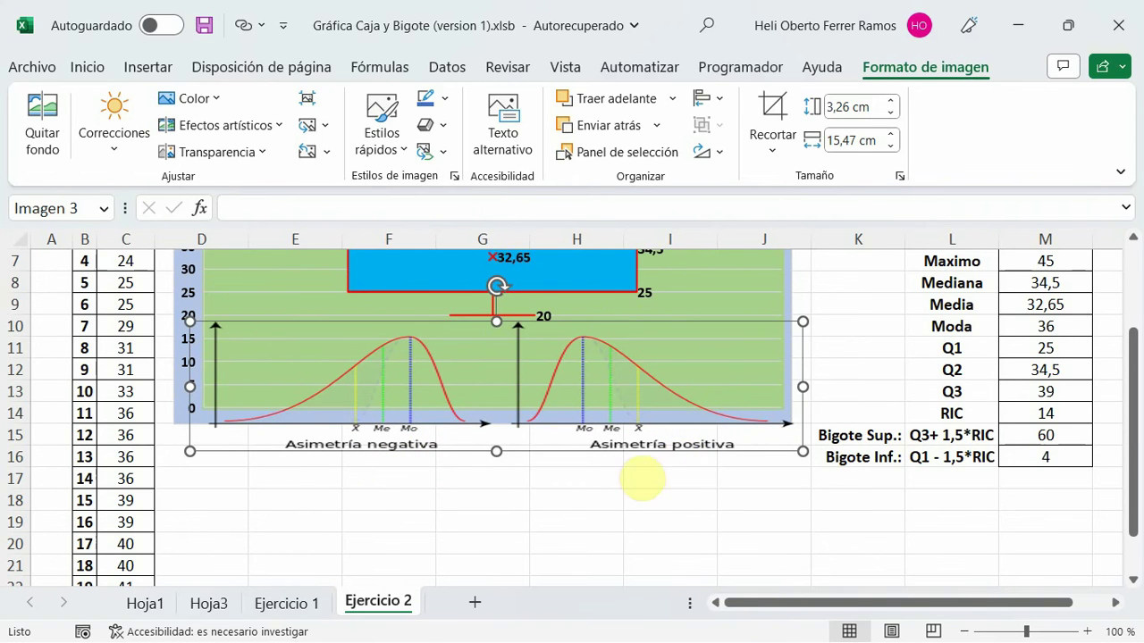
scroll(639, 478, up, 1)
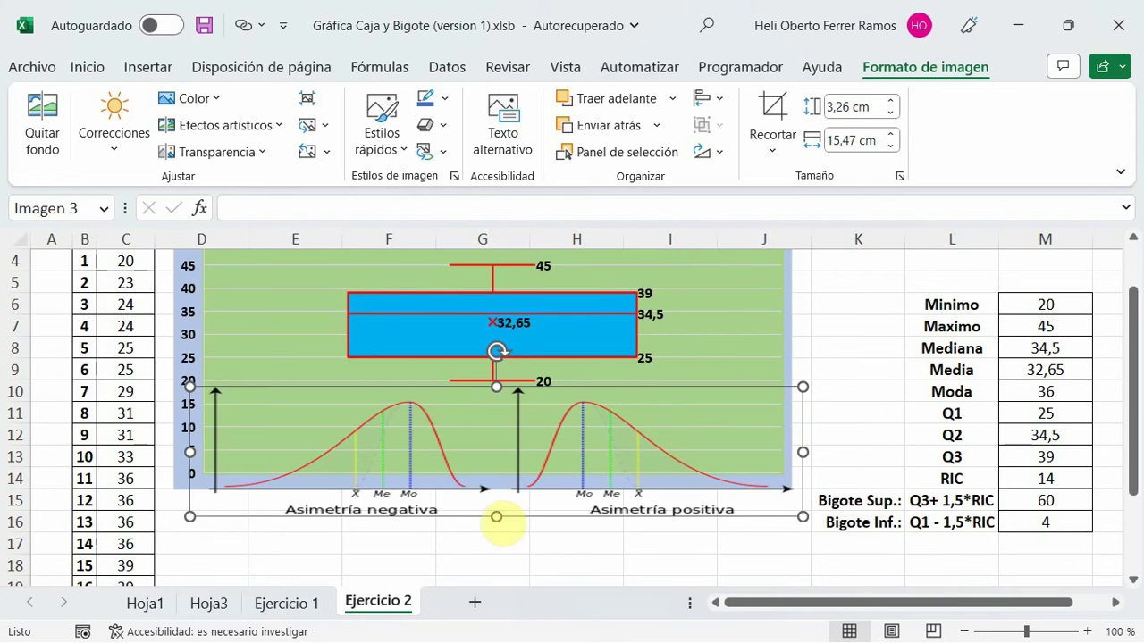
- Stretch the skewness diagram to 4,53 cm tall and place it directly below the Edades box plot
drag(495, 517, 518, 566)
drag(472, 441, 511, 447)
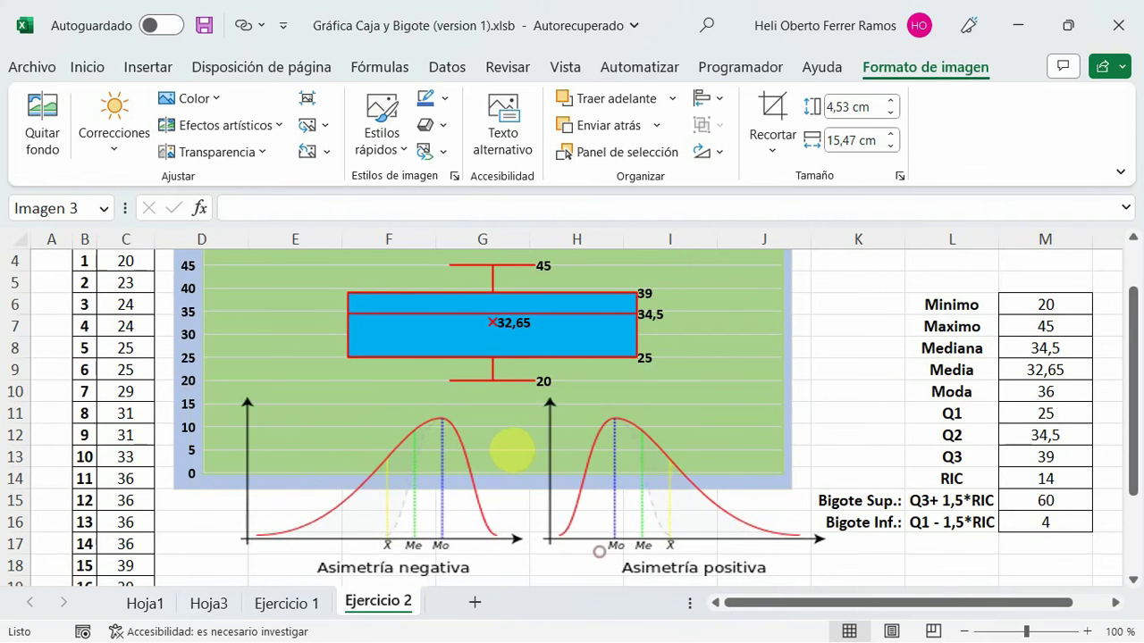
click(646, 551)
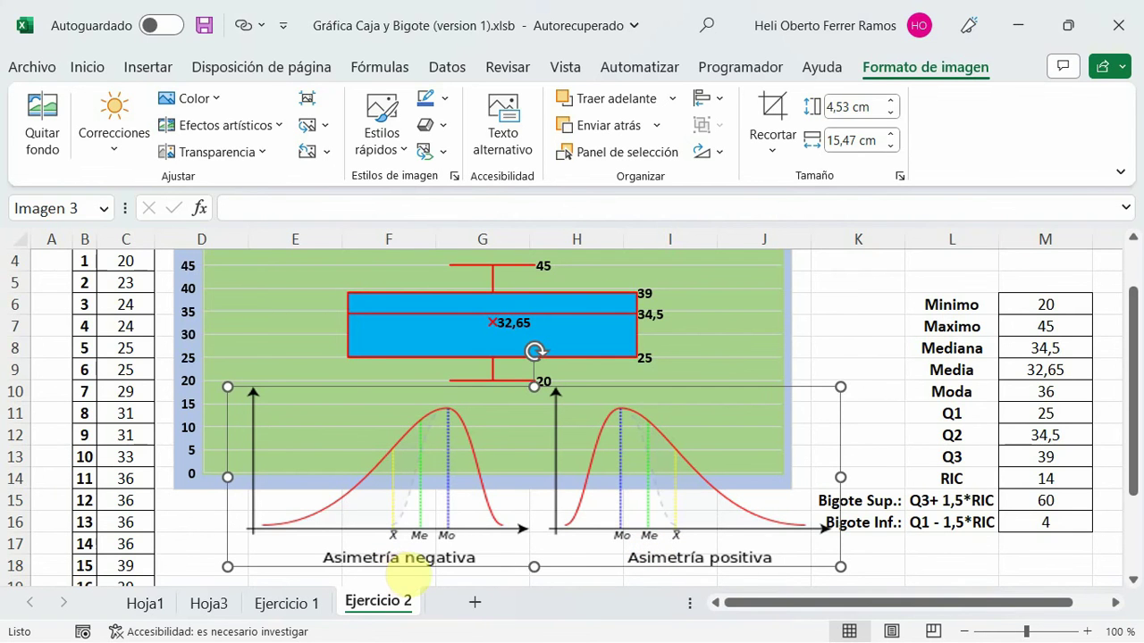
drag(677, 407, 622, 511)
scroll(623, 511, down, 1)
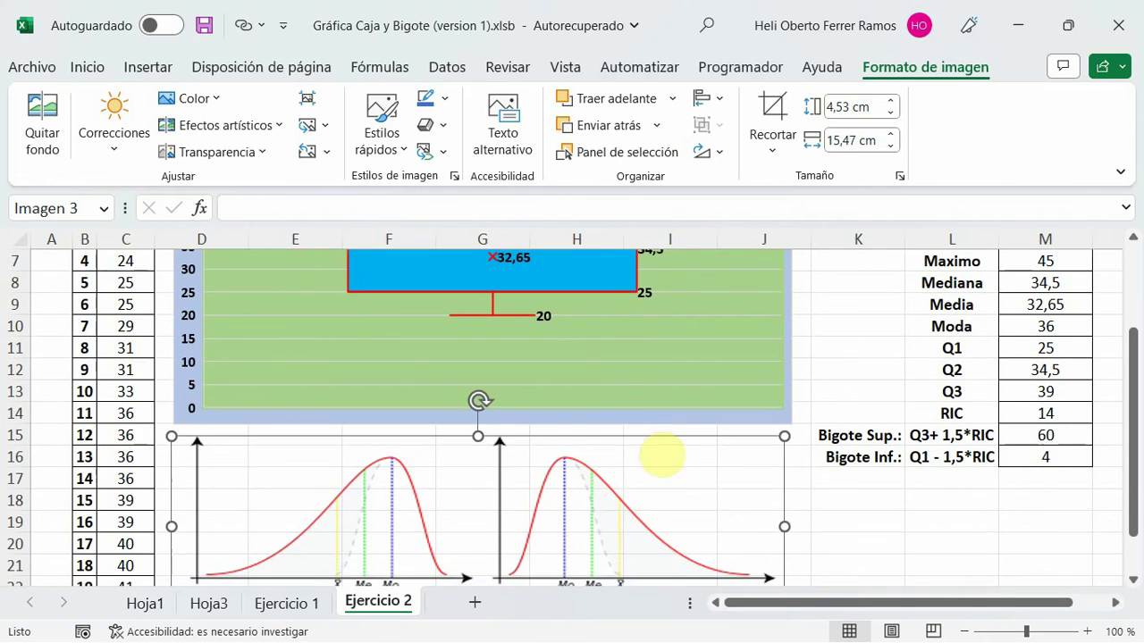
drag(662, 455, 643, 480)
scroll(638, 468, up, 2)
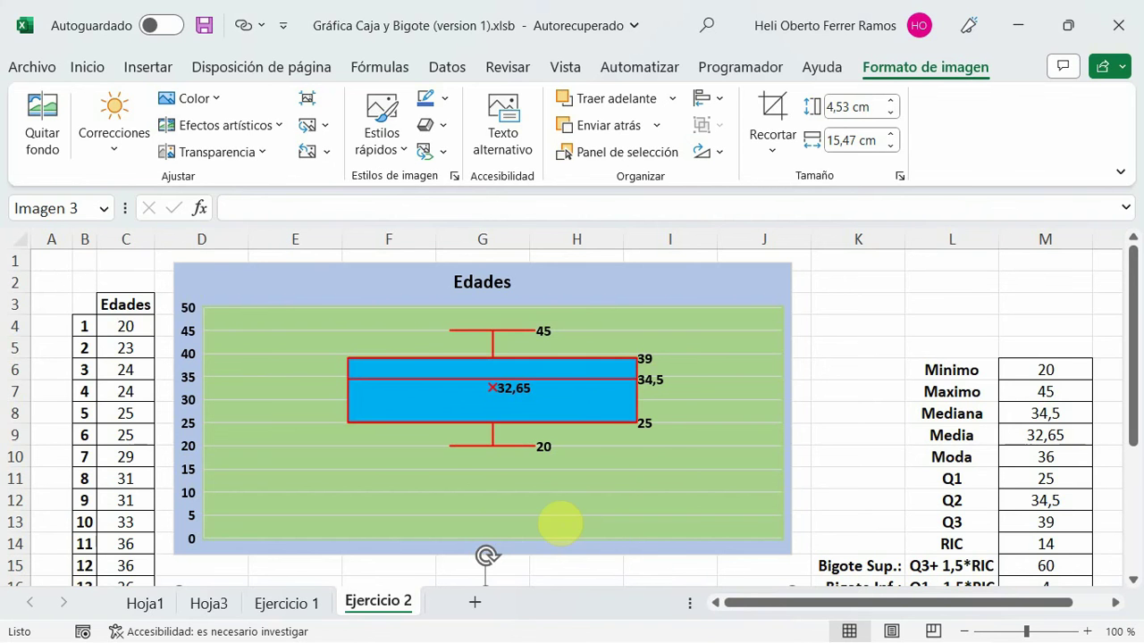
scroll(594, 505, down, 1)
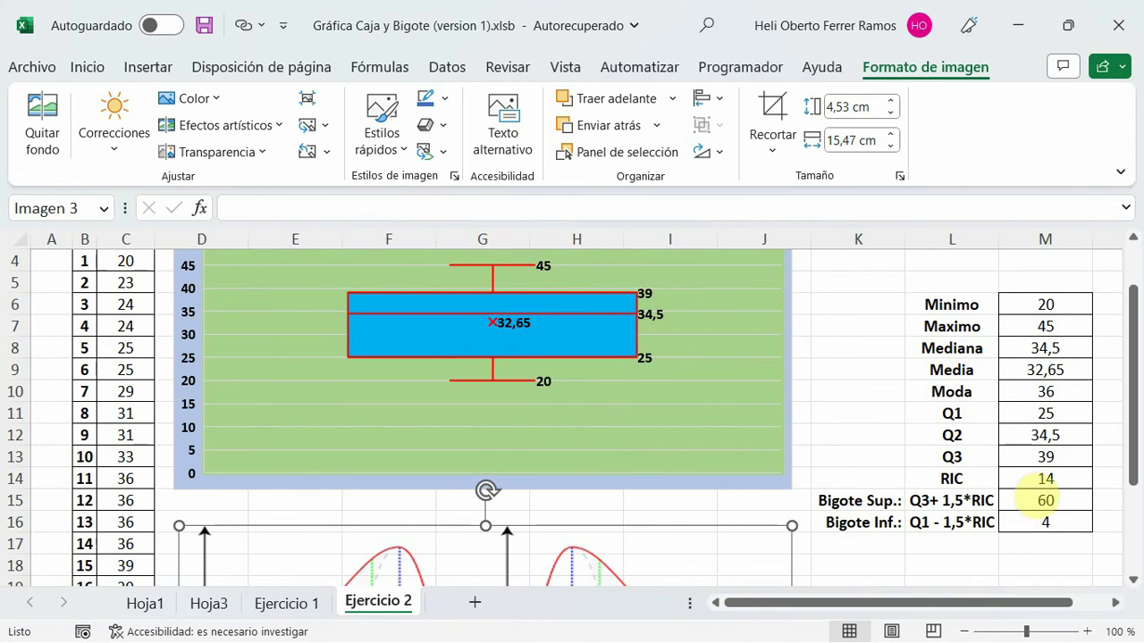
scroll(280, 498, up, 1)
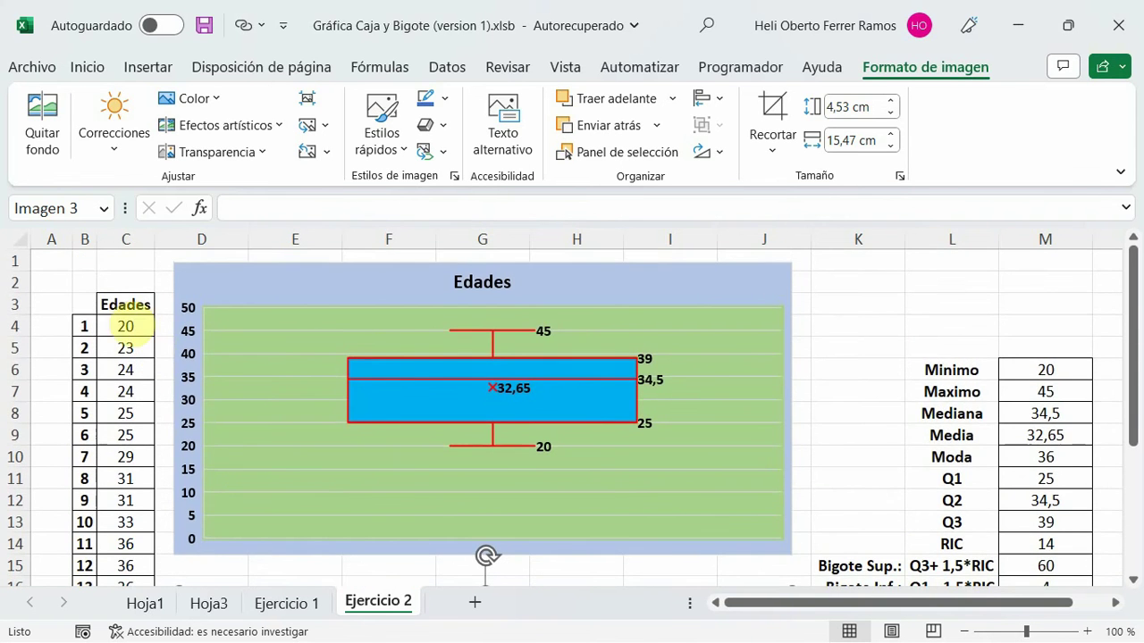
scroll(745, 485, down, 3)
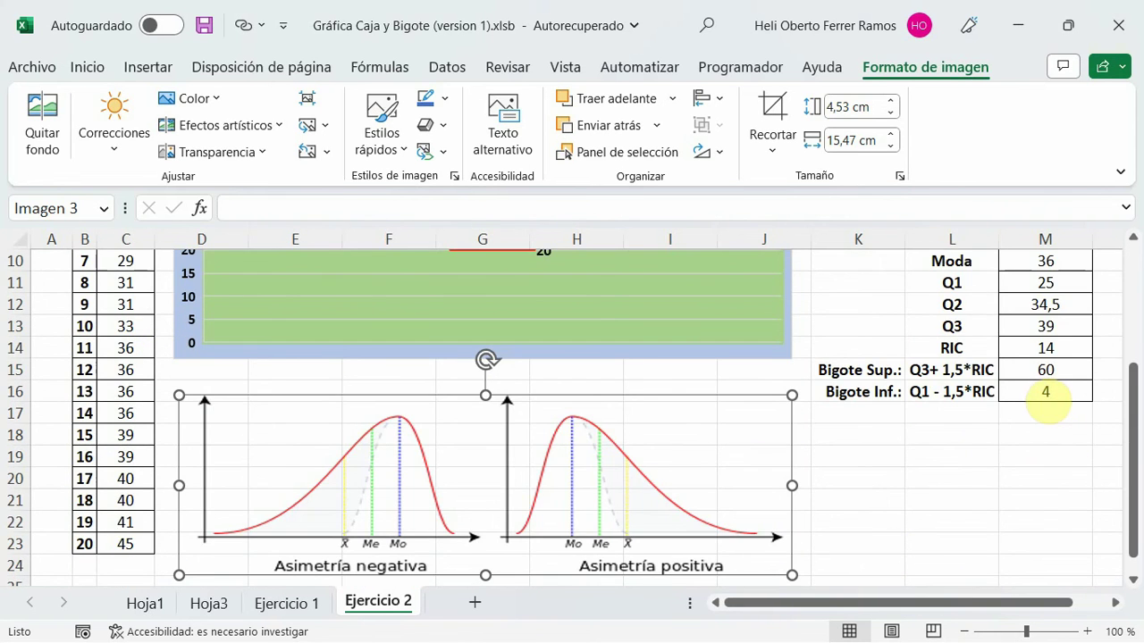
scroll(171, 469, up, 3)
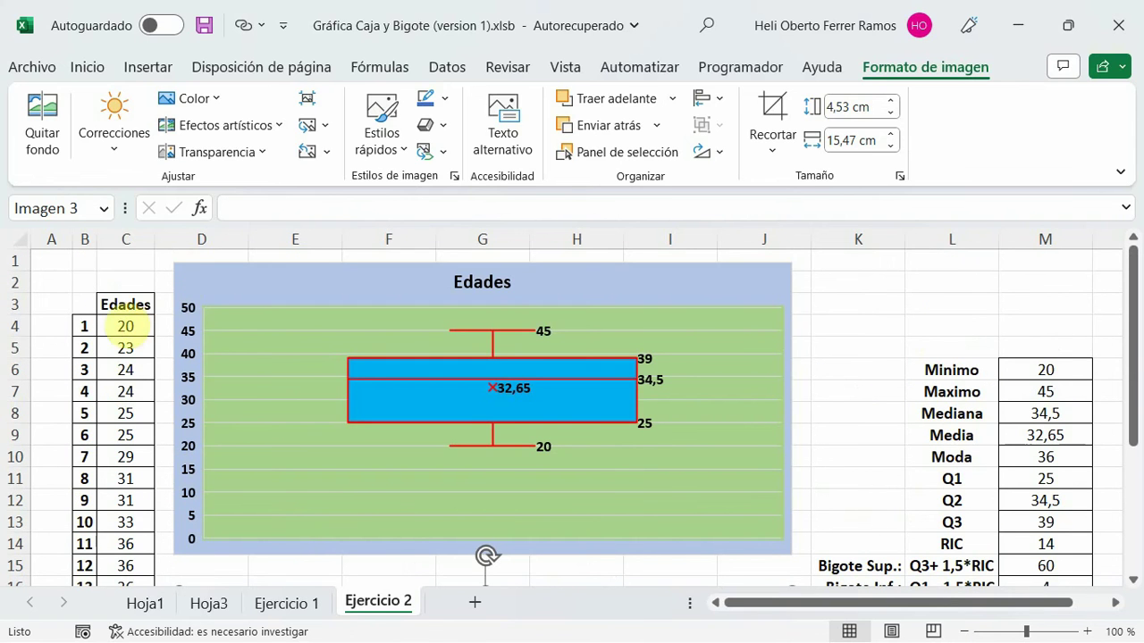
- Change the first age in C4 to 4 and the last age in C23 to 60
click(126, 326)
text(4)
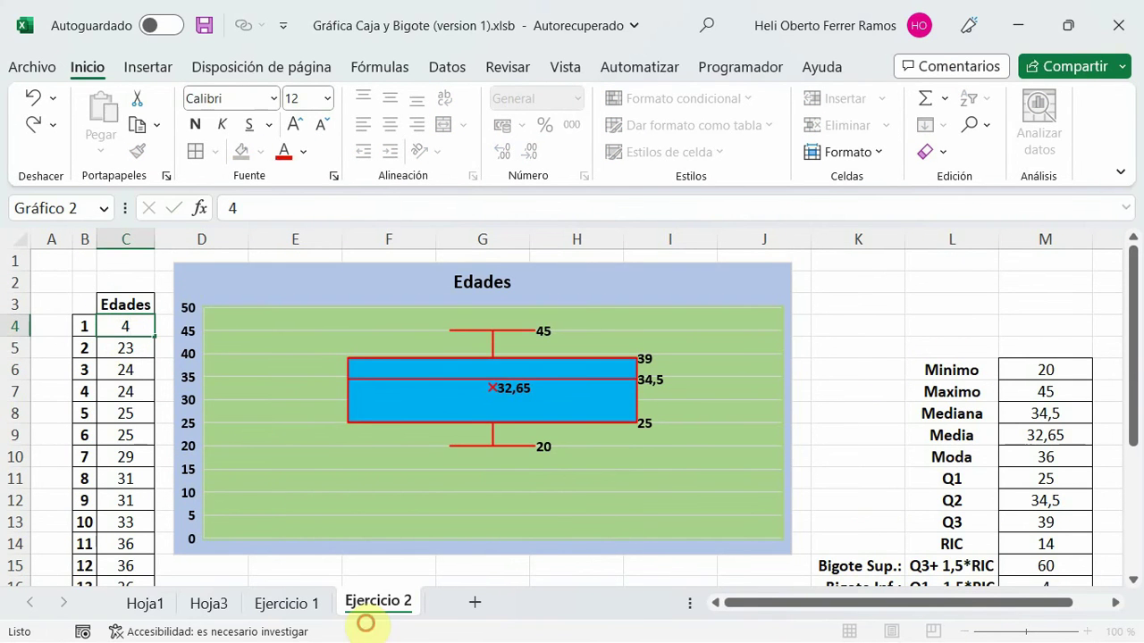
click(557, 503)
scroll(249, 541, down, 2)
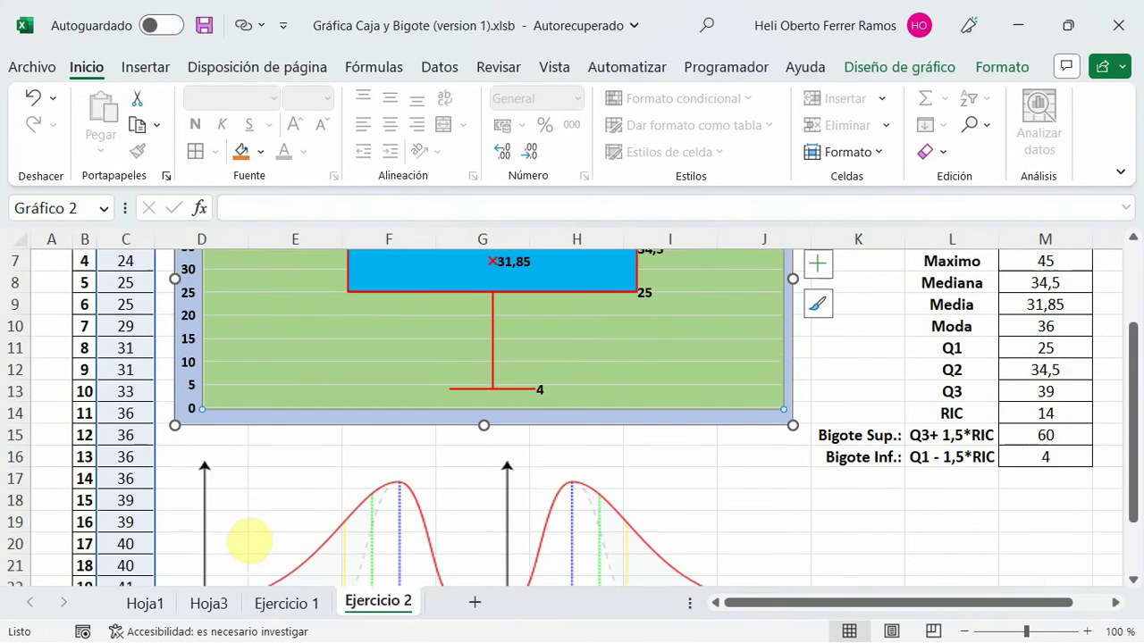
scroll(1098, 524, down, 1)
scroll(56, 572, down, 1)
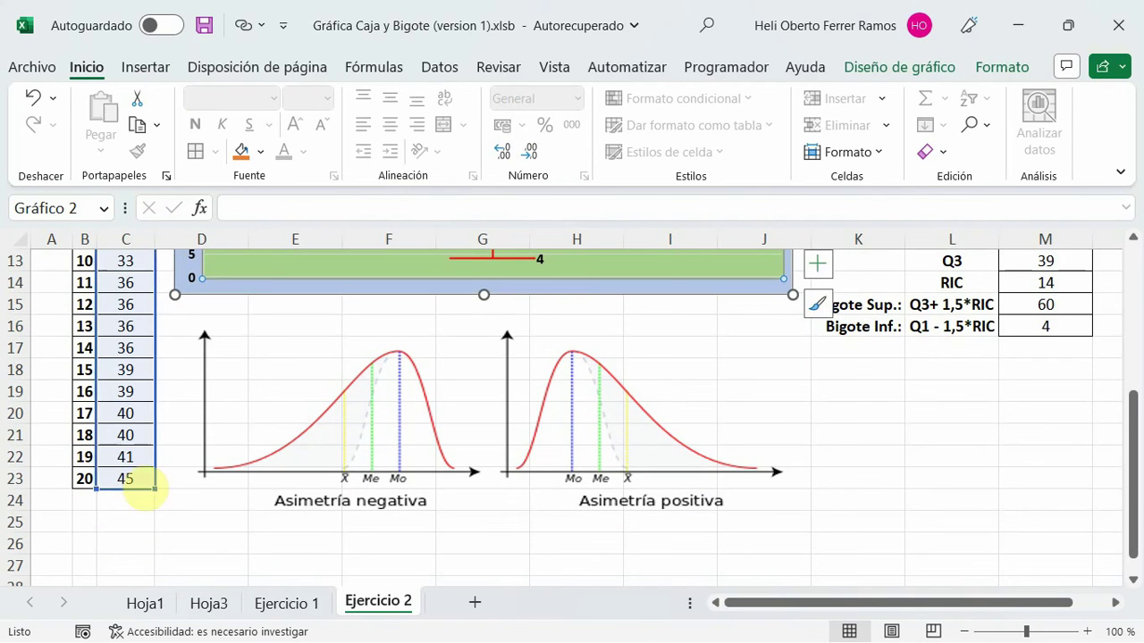
click(141, 482)
text(6)
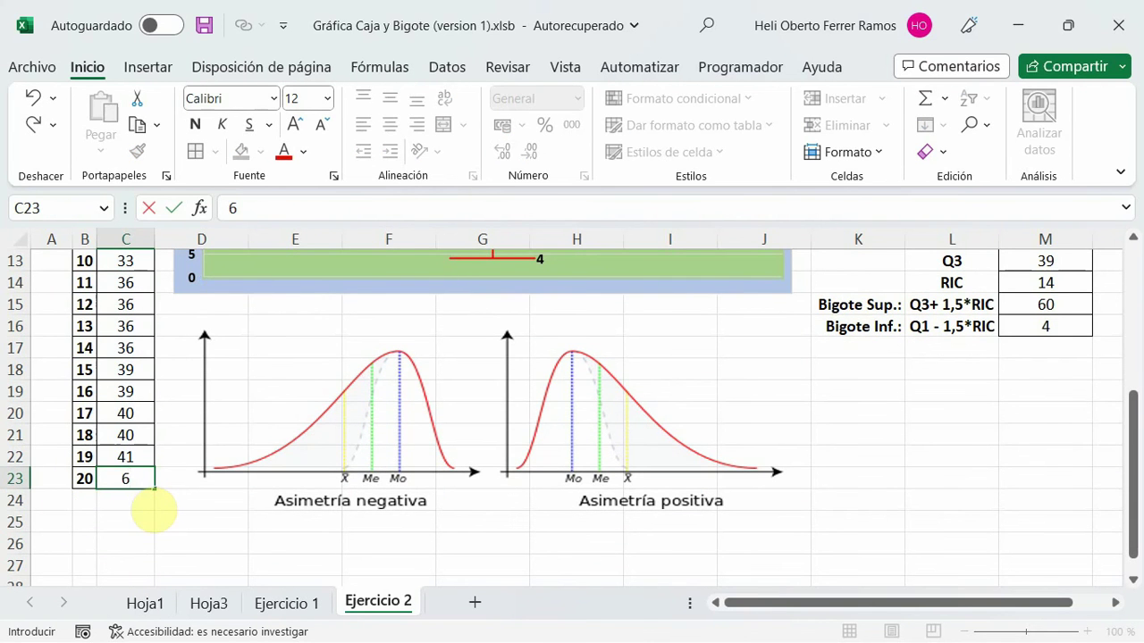
text(0)
click(366, 565)
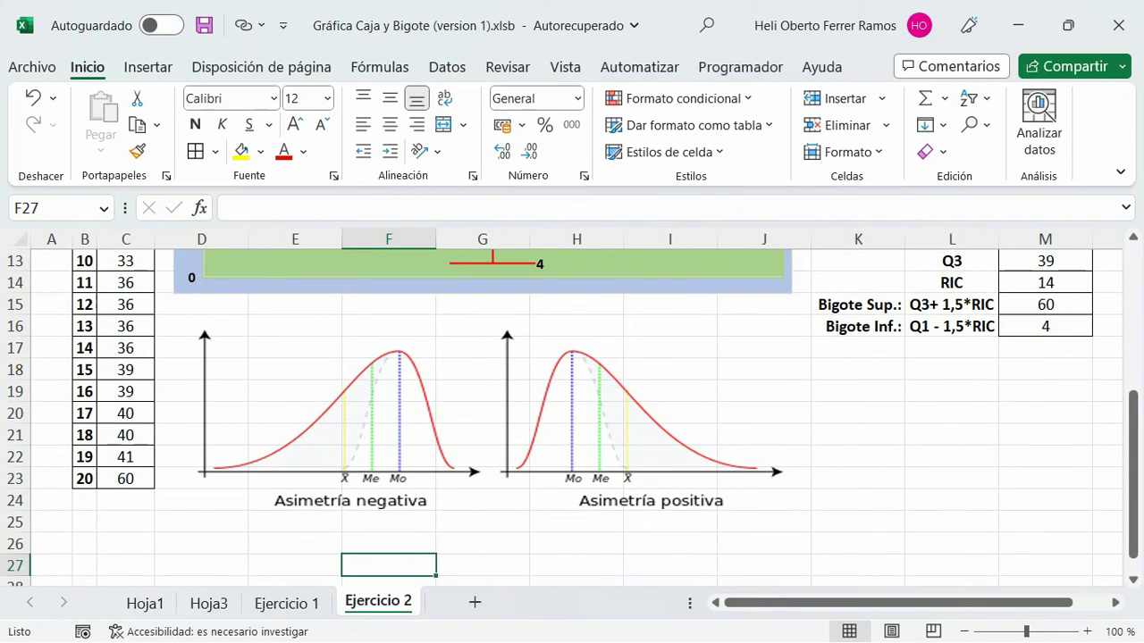
scroll(481, 442, up, 3)
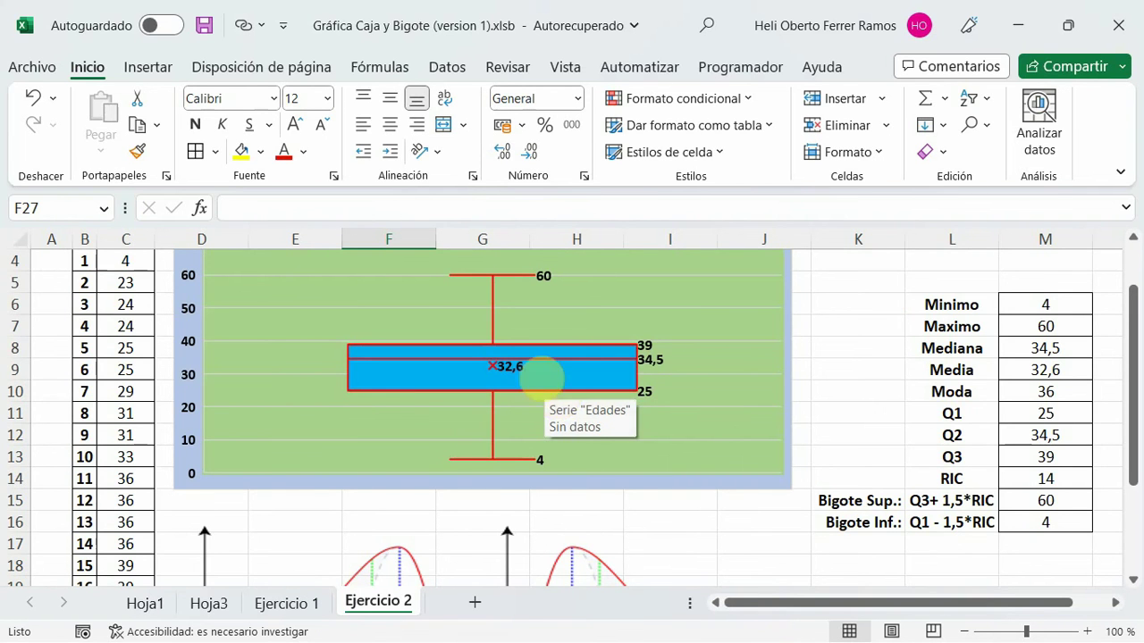
scroll(482, 370, up, 1)
- Change C4 to 3 and C23 to 62 so both become outlier points
click(125, 326)
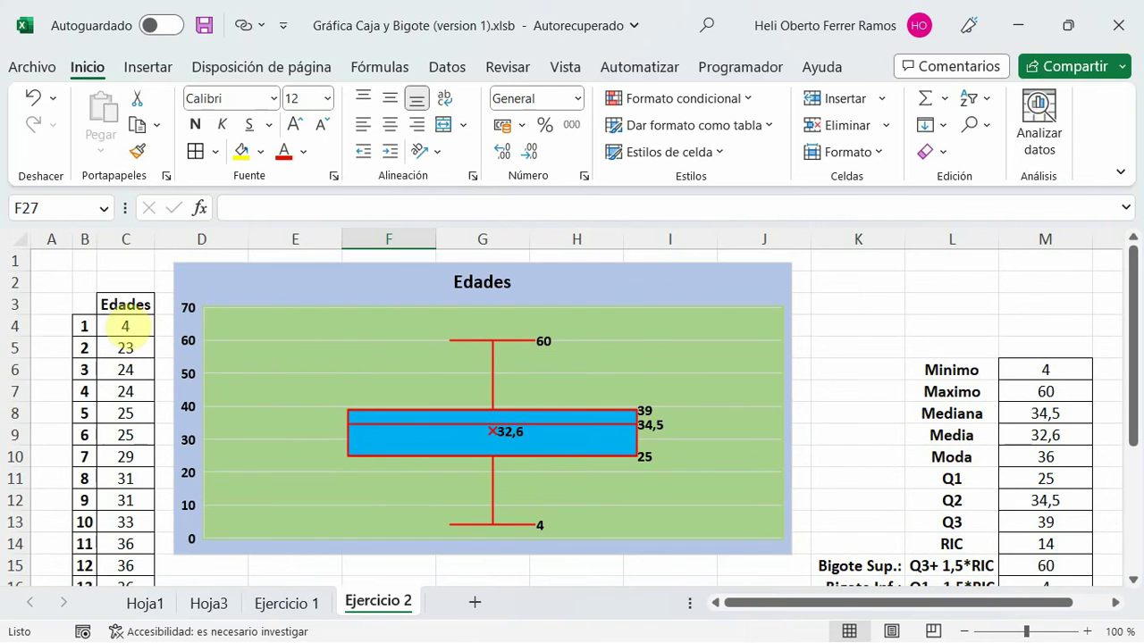
text(3)
scroll(169, 371, down, 4)
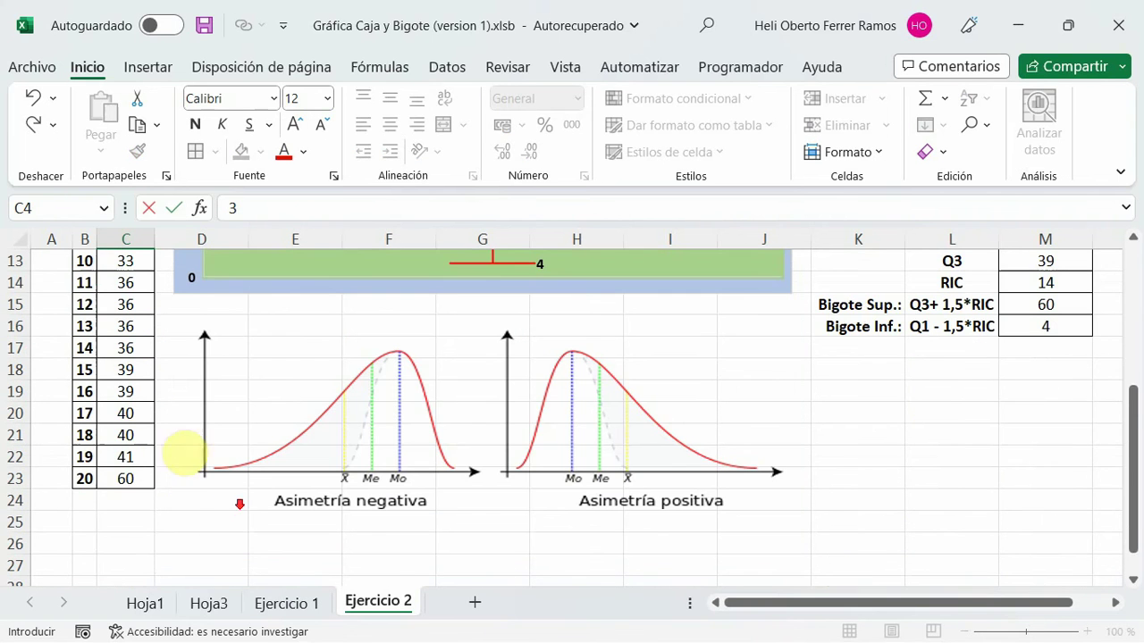
click(125, 478)
text(6)
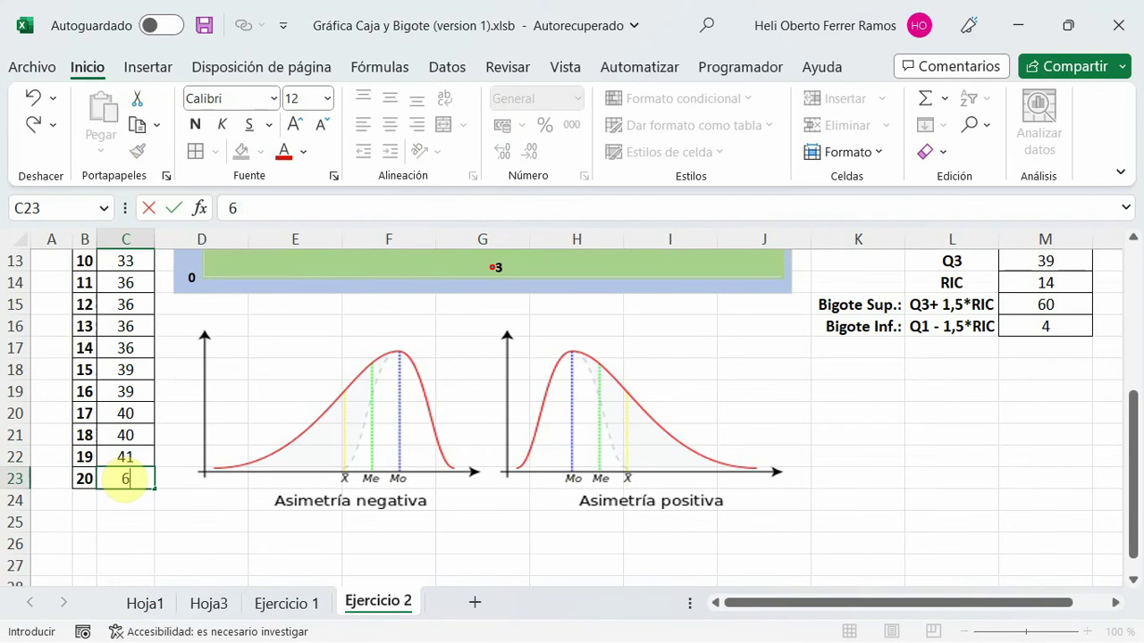
text(2)
click(201, 522)
scroll(537, 537, up, 2)
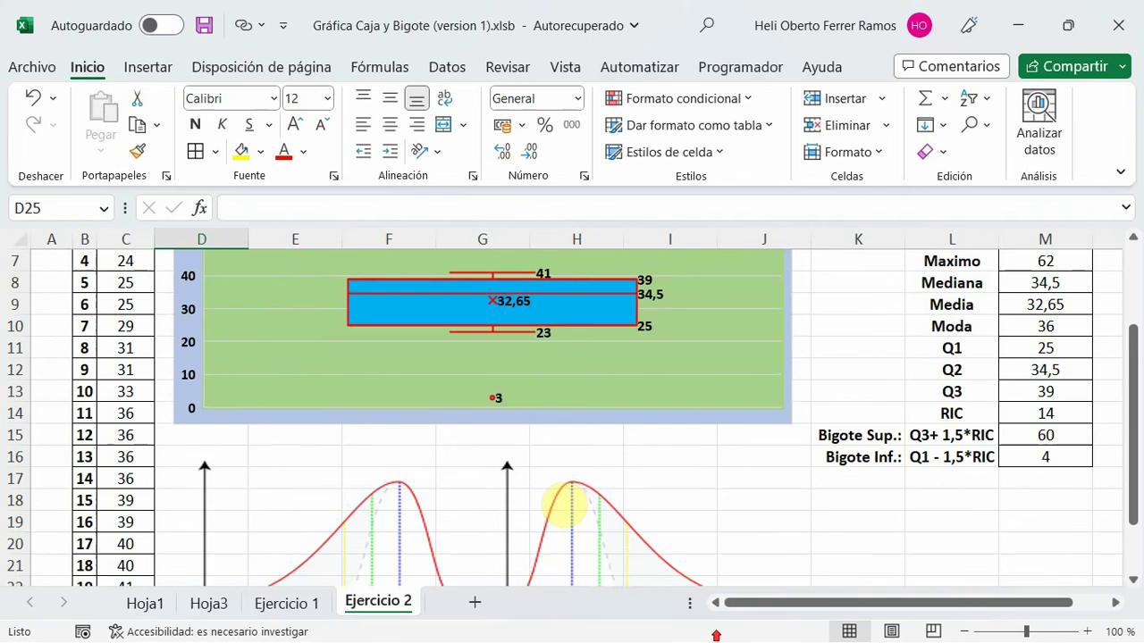
scroll(559, 510, up, 1)
scroll(566, 501, up, 1)
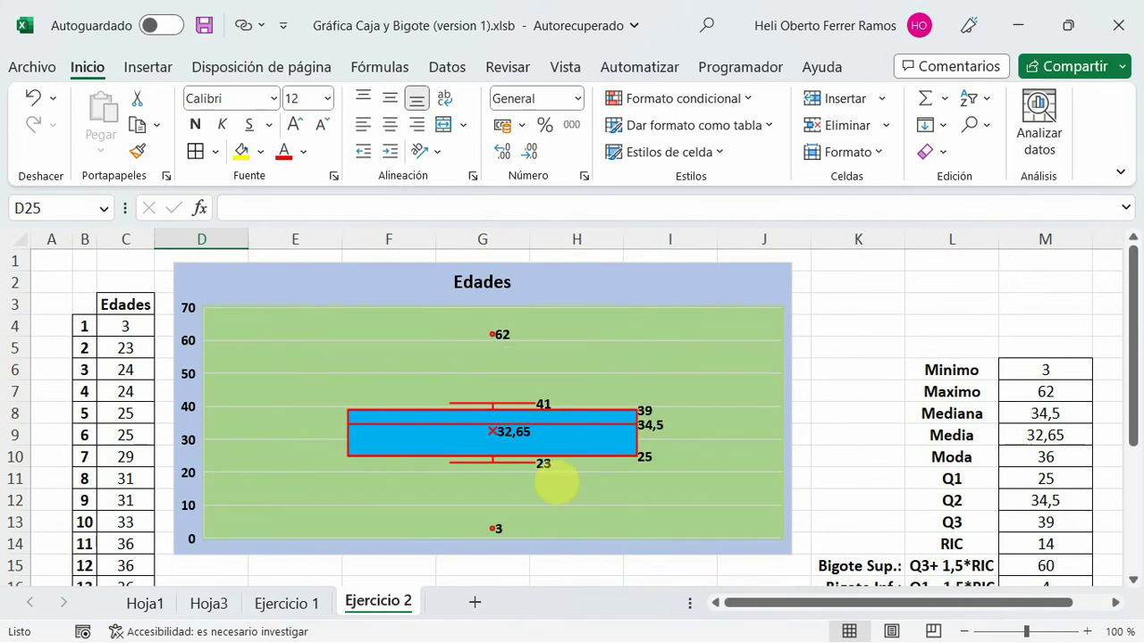
scroll(560, 491, down, 1)
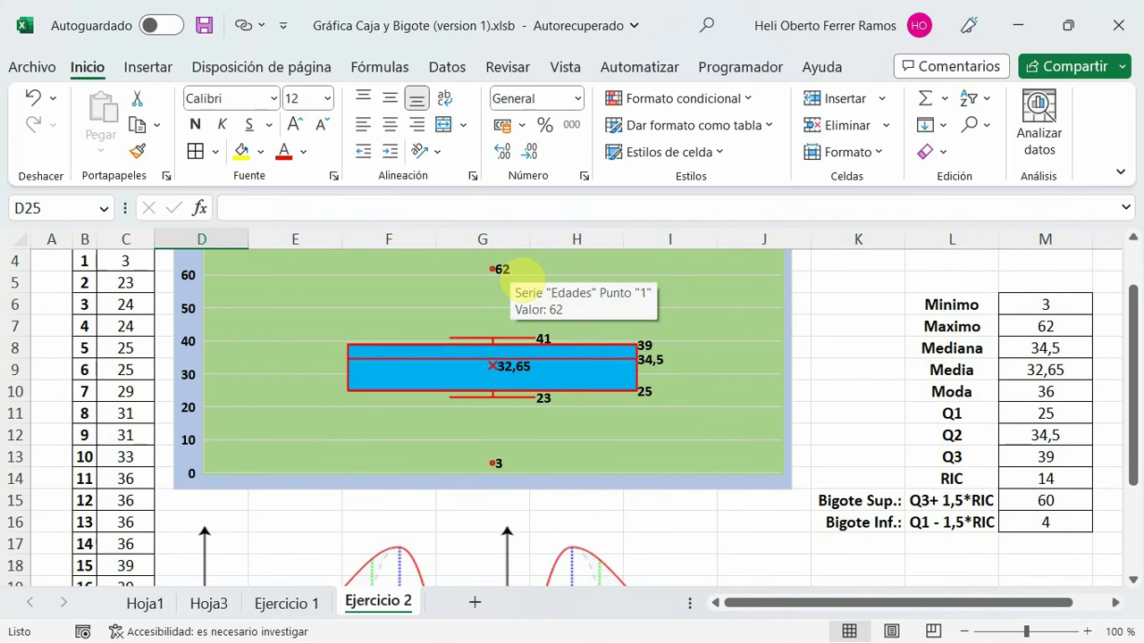
scroll(684, 416, up, 1)
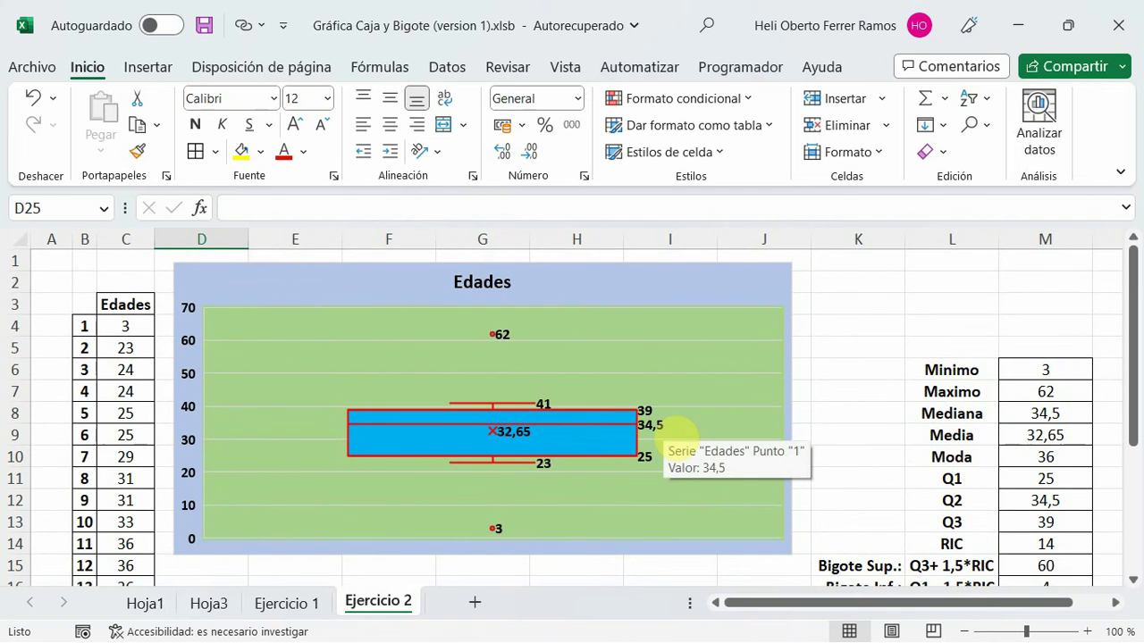
scroll(674, 433, down, 1)
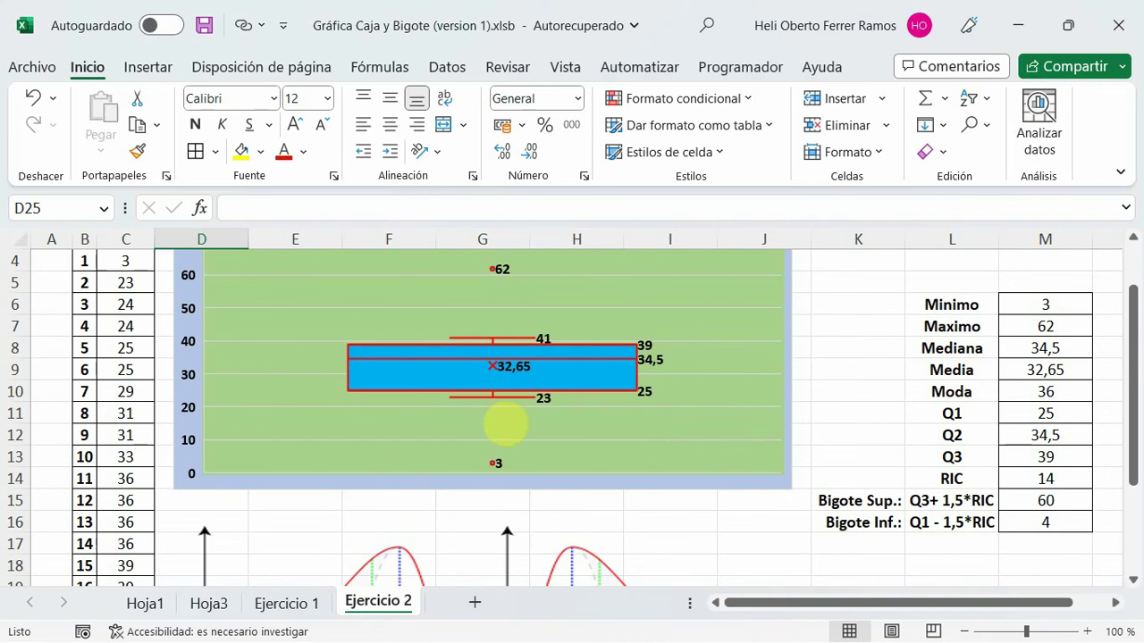
scroll(224, 468, up, 1)
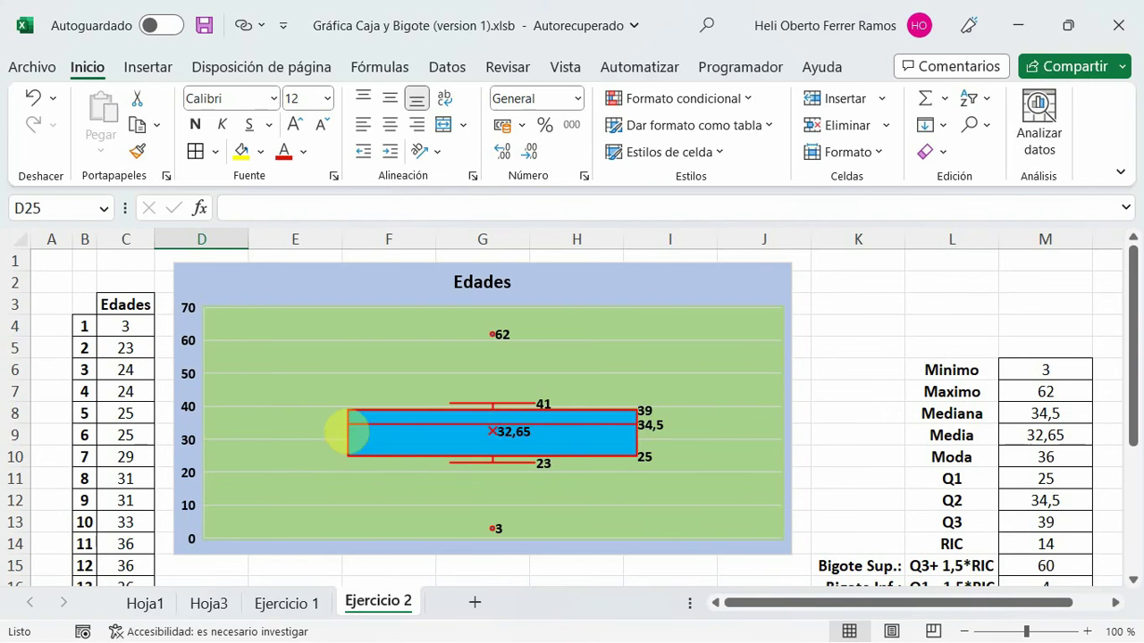
scroll(125, 544, down, 3)
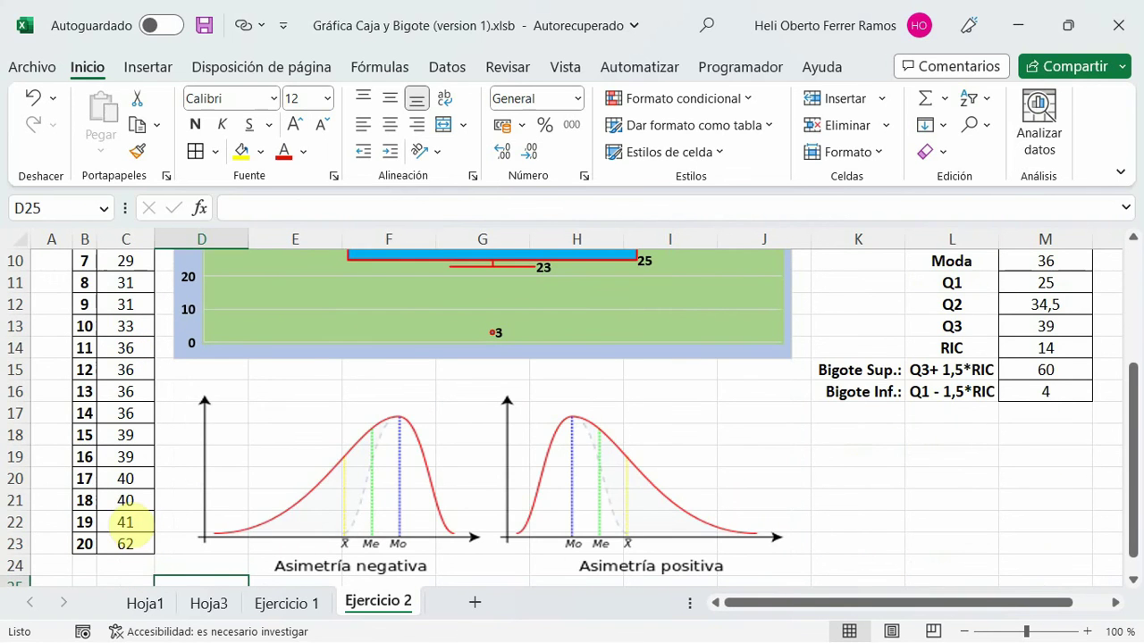
scroll(491, 531, up, 2)
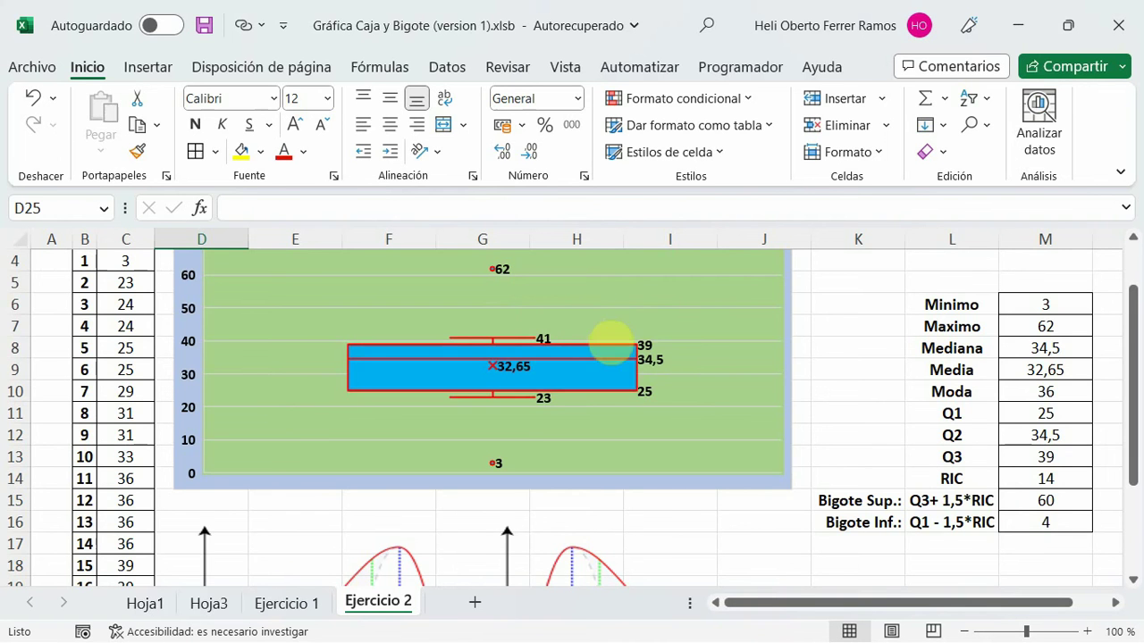
scroll(608, 345, up, 1)
scroll(510, 327, down, 1)
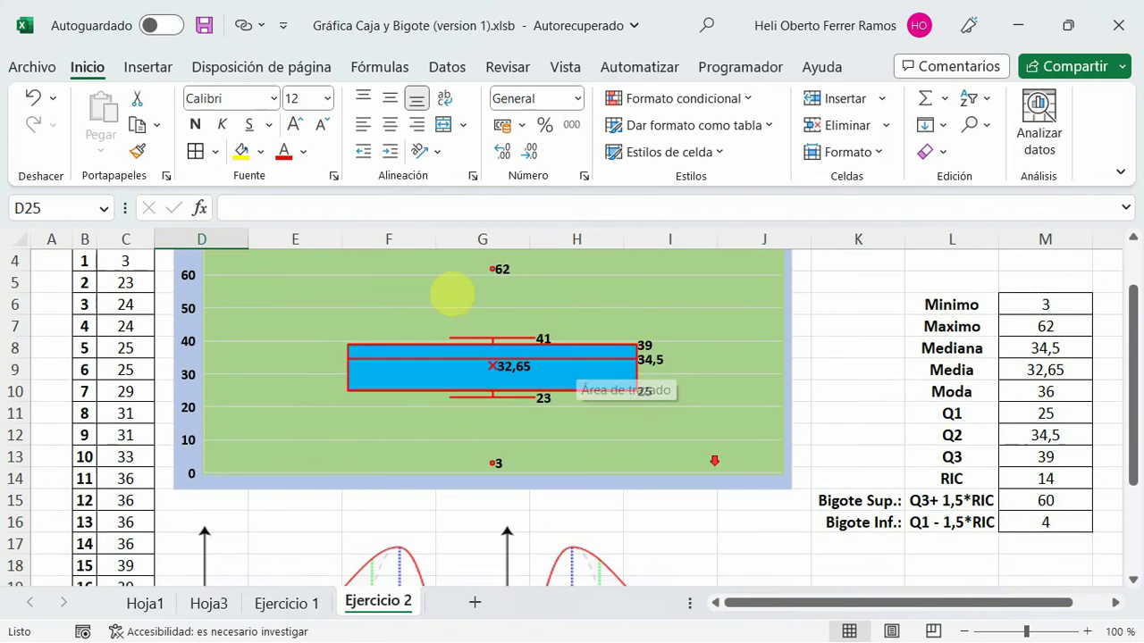
scroll(617, 422, up, 1)
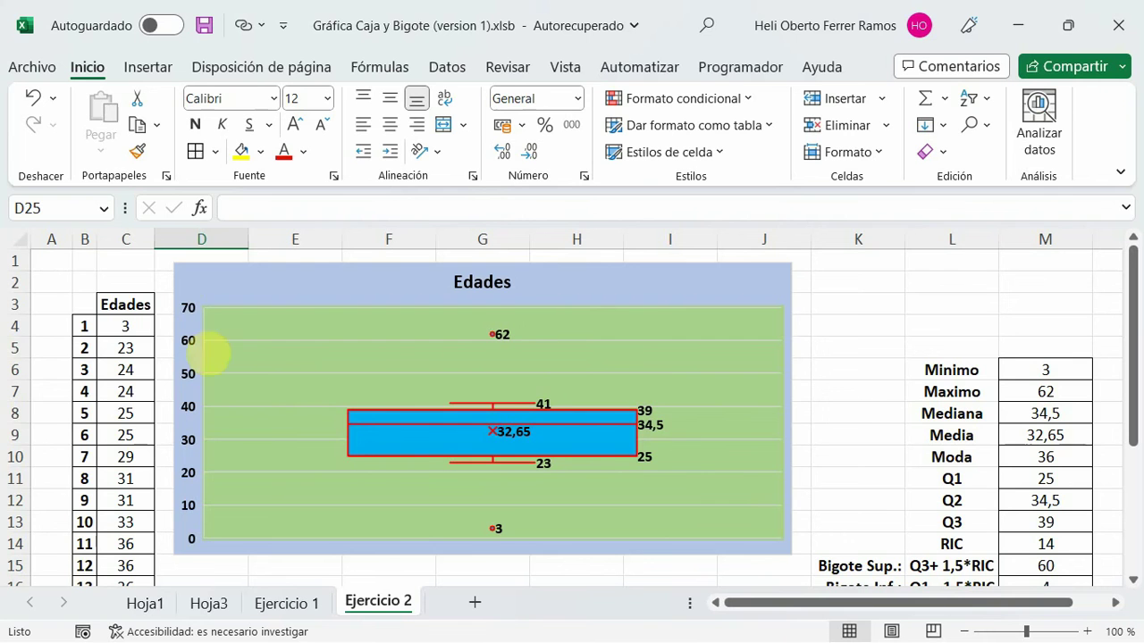
- Replace the first age 3 with 20 in C4 and the last age 62 with 45 in C23
double_click(125, 327)
key(BackSpace)
text(20)
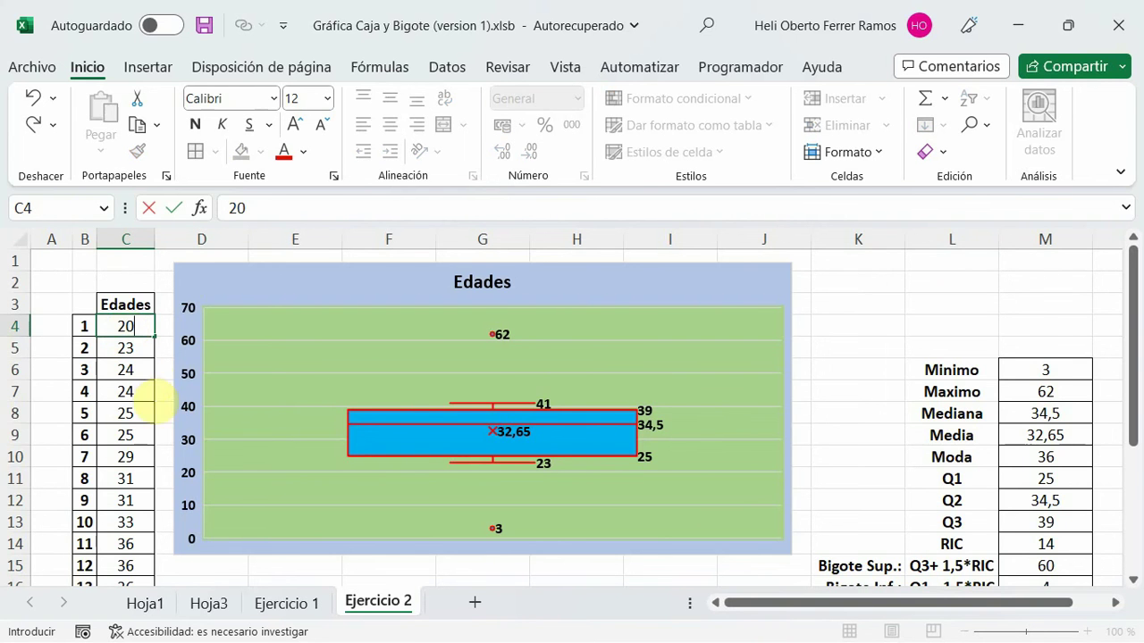
click(125, 457)
scroll(125, 533, down, 3)
scroll(125, 536, down, 2)
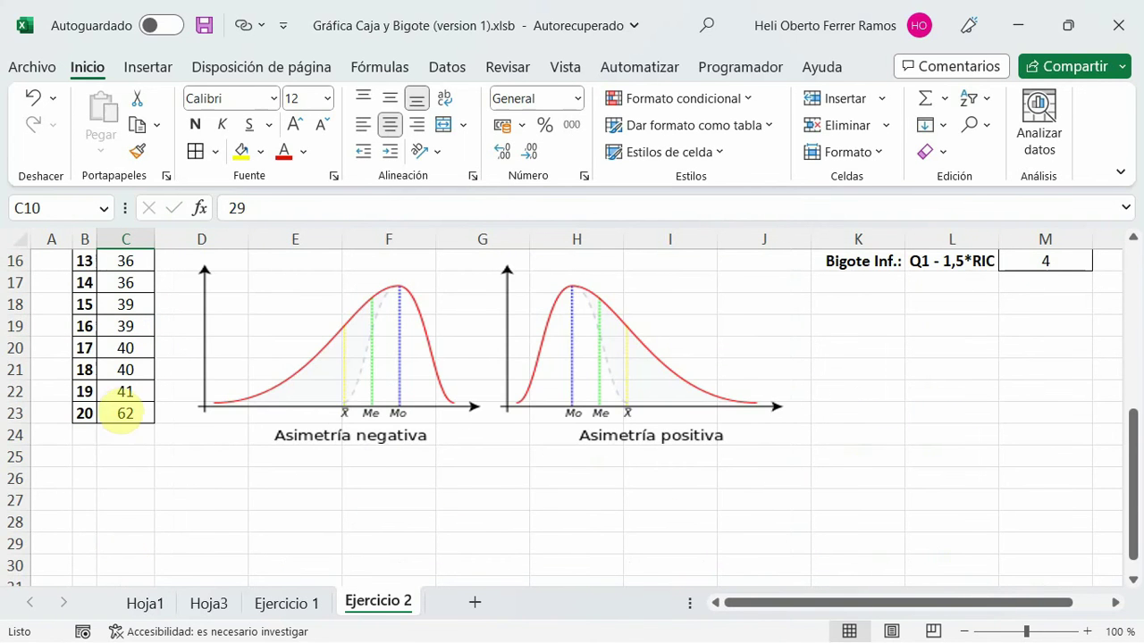
click(126, 413)
text(45)
click(315, 518)
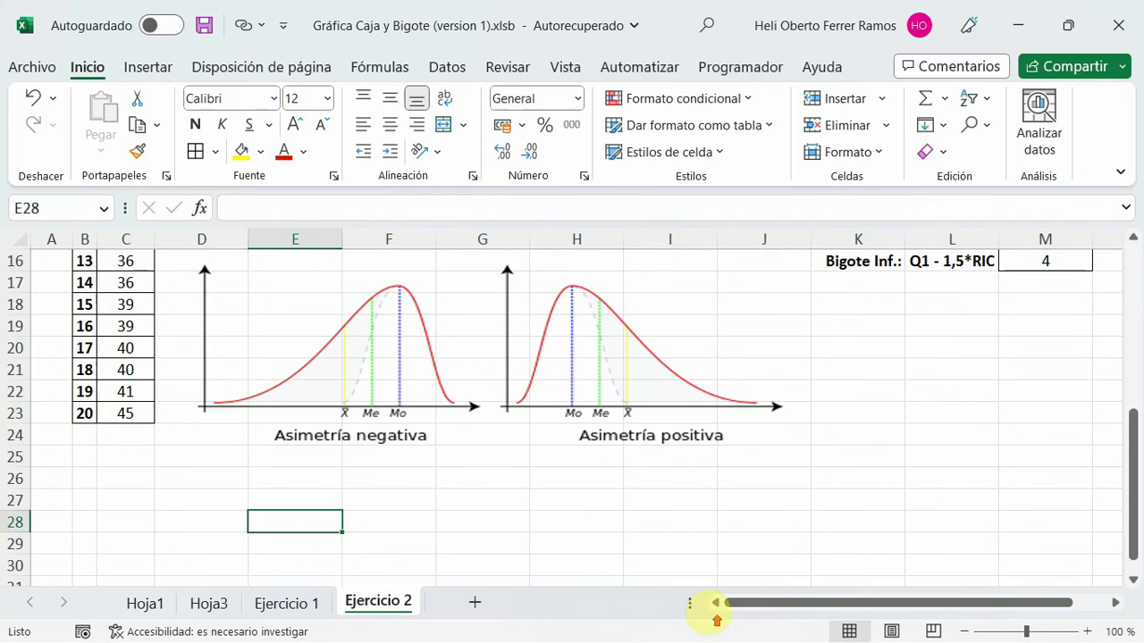
scroll(561, 480, up, 3)
scroll(561, 480, up, 2)
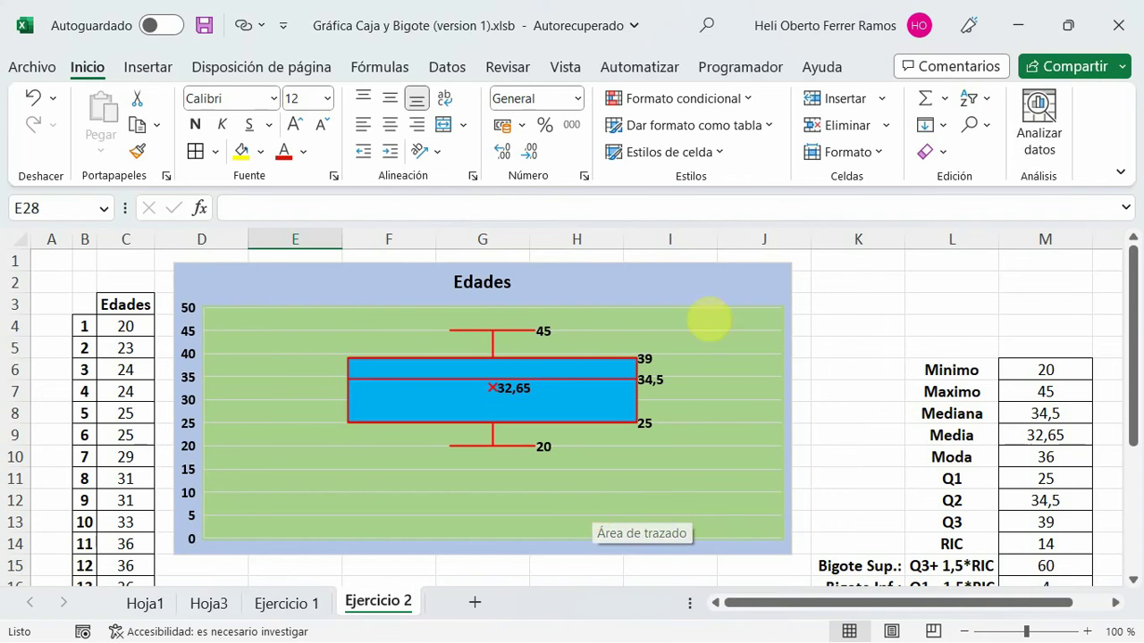
- Collapse the ribbon and move the skewness diagram further down the sheet
right_click(749, 170)
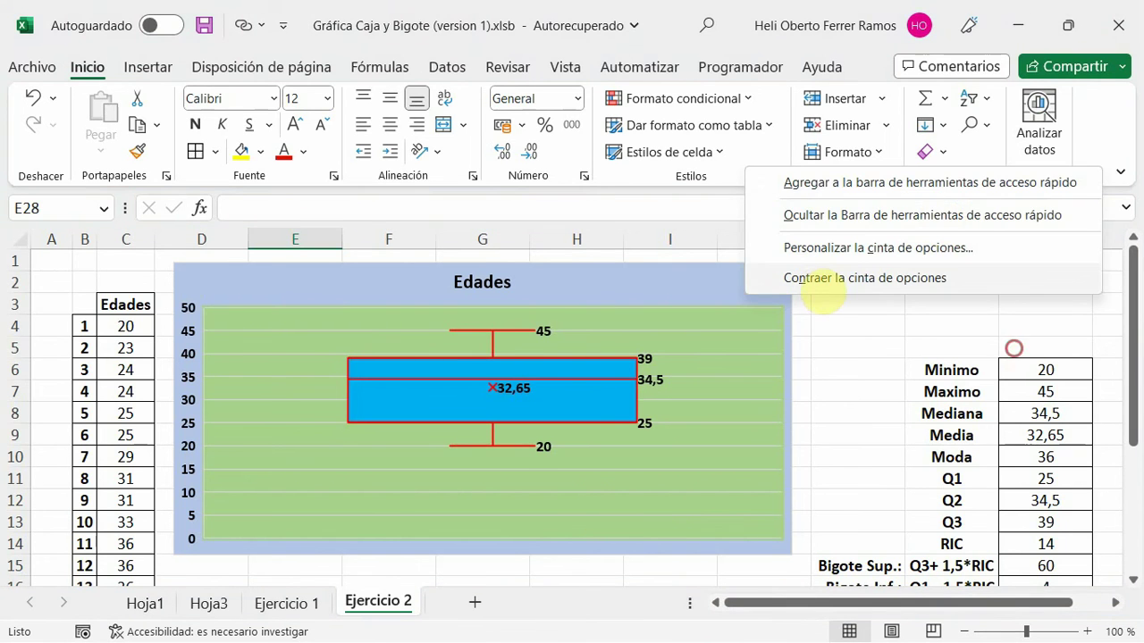
click(814, 279)
click(603, 416)
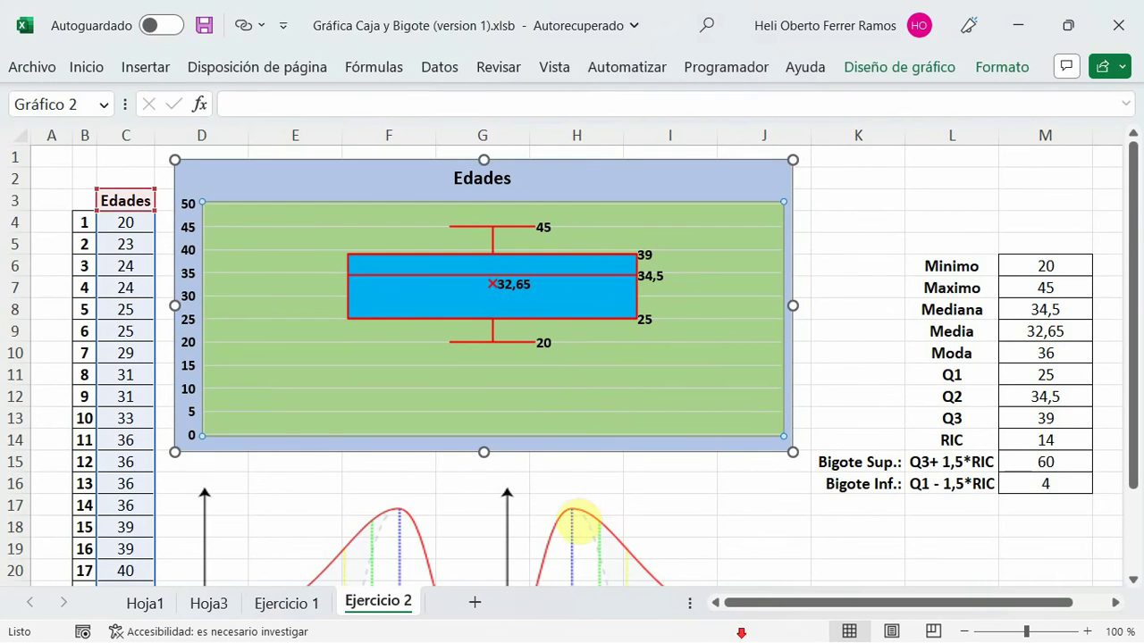
scroll(581, 518, down, 3)
click(531, 572)
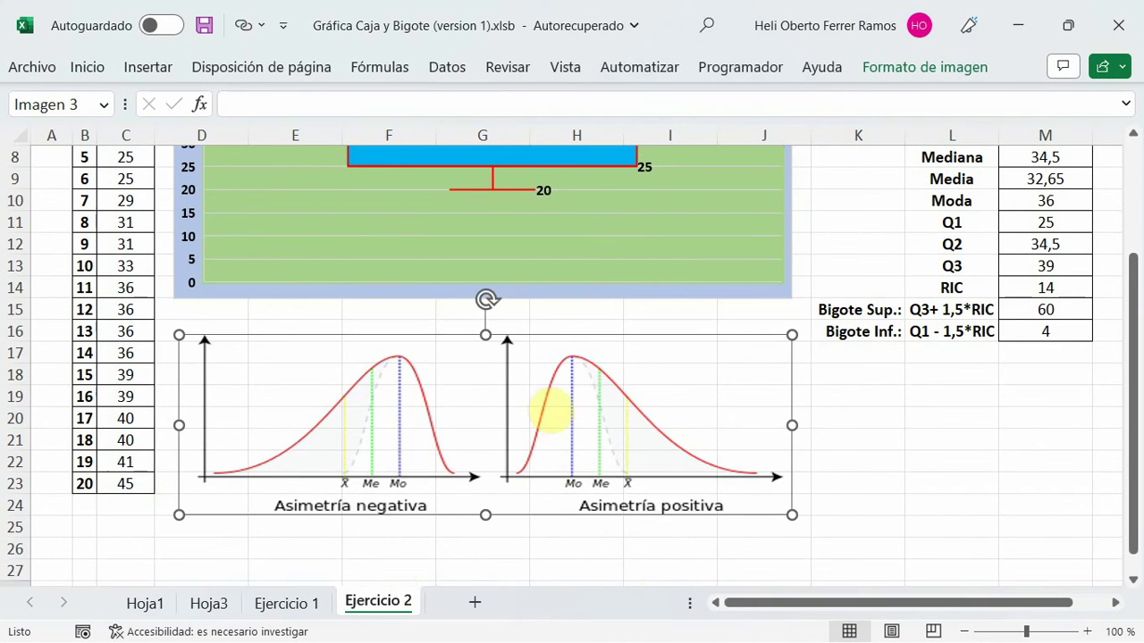
drag(544, 408, 561, 567)
scroll(651, 360, up, 2)
- Enlarge the Edades chart, making it taller downward and wider to the right
click(623, 366)
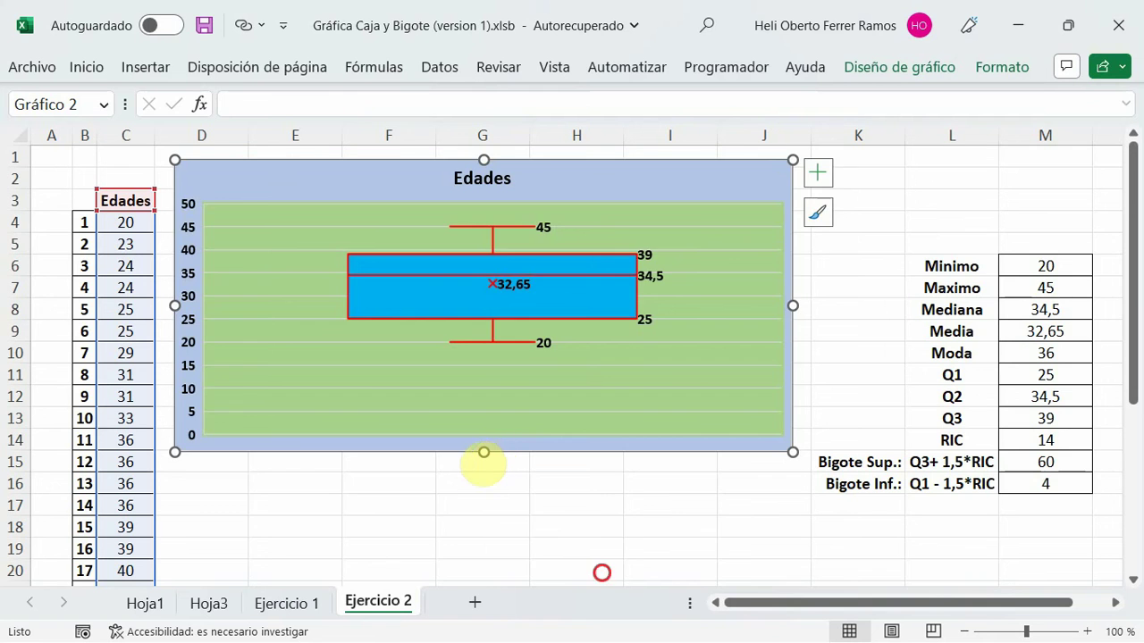
drag(483, 452, 484, 576)
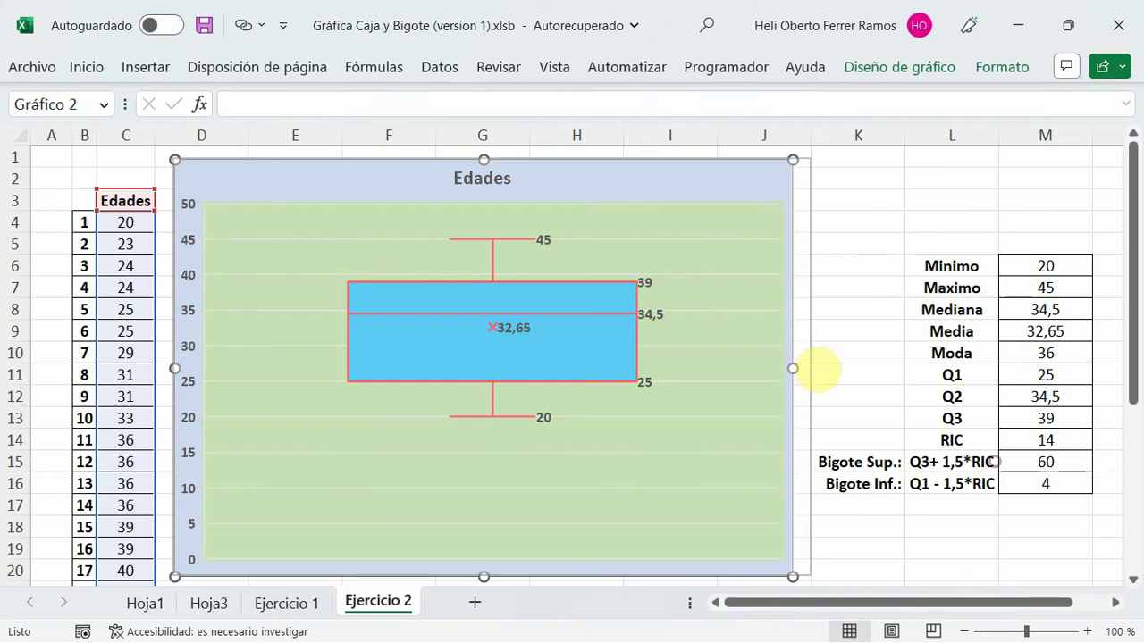
drag(792, 368, 817, 368)
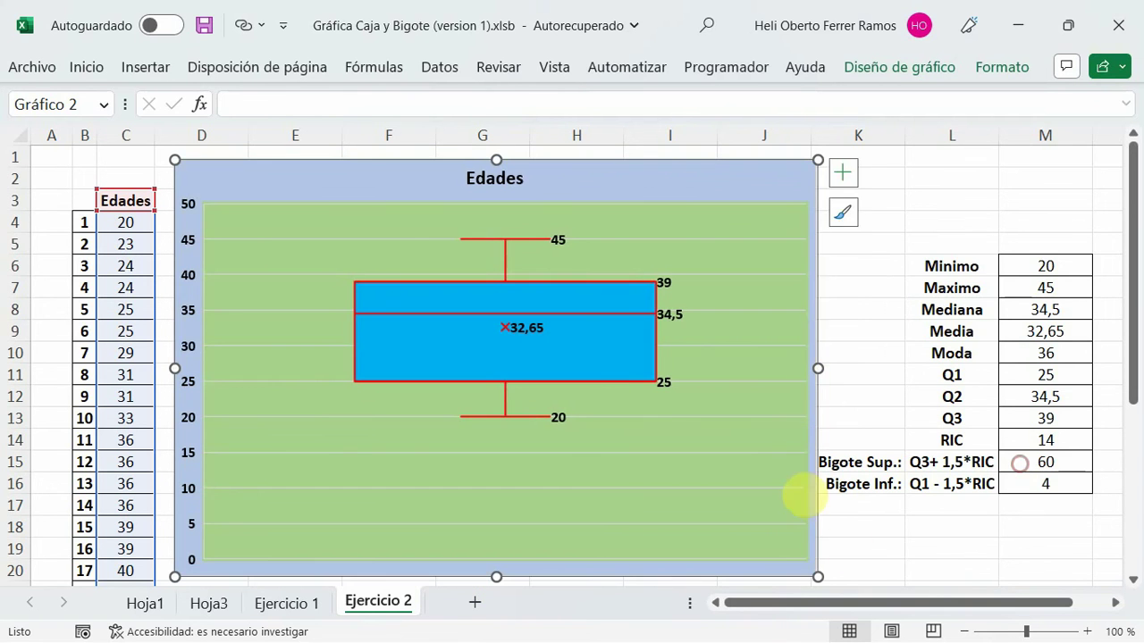
click(859, 543)
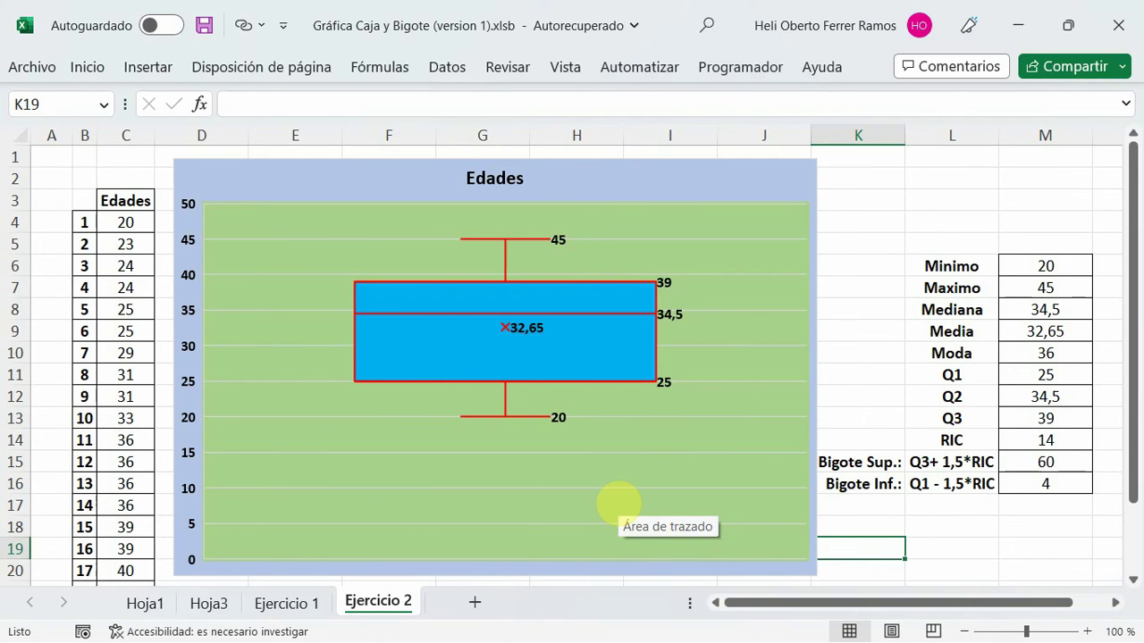
click(149, 67)
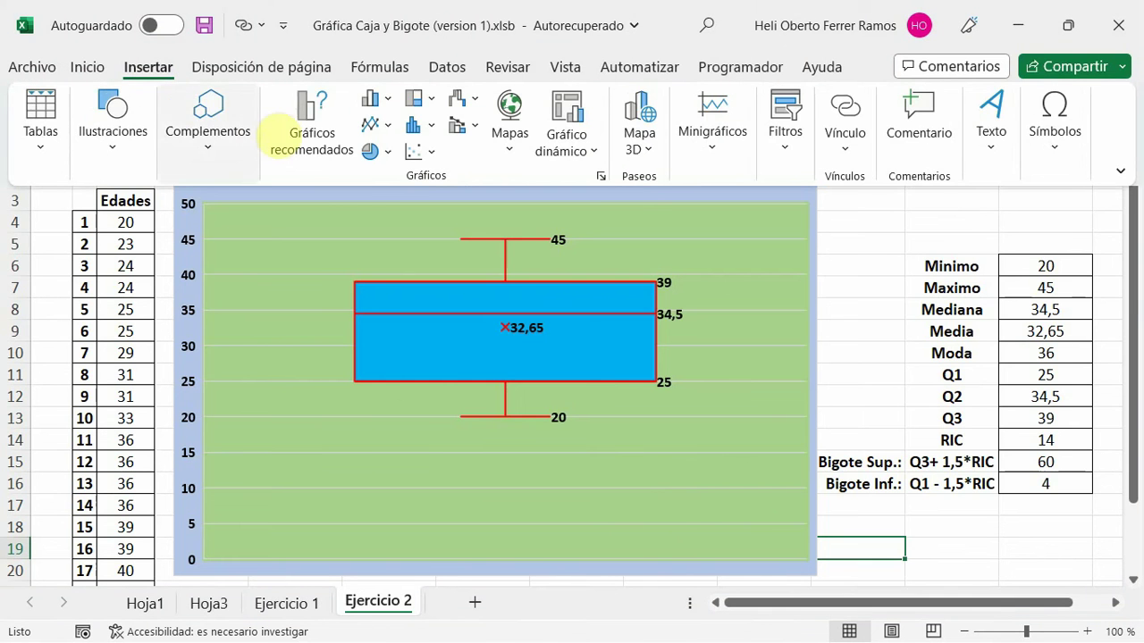
click(371, 151)
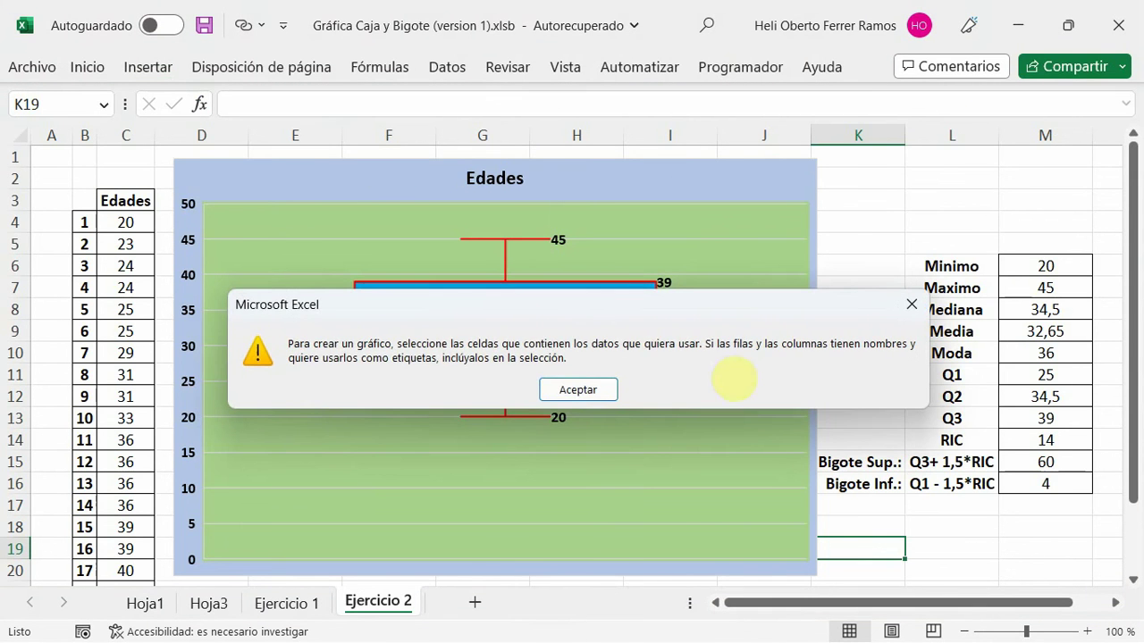
key(Return)
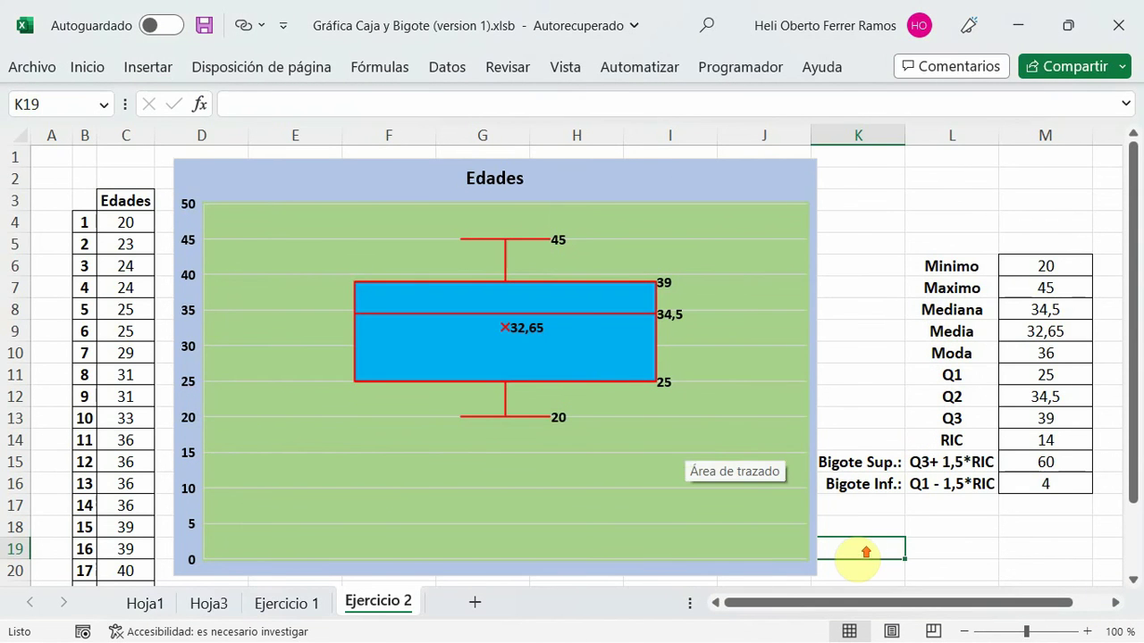
click(125, 222)
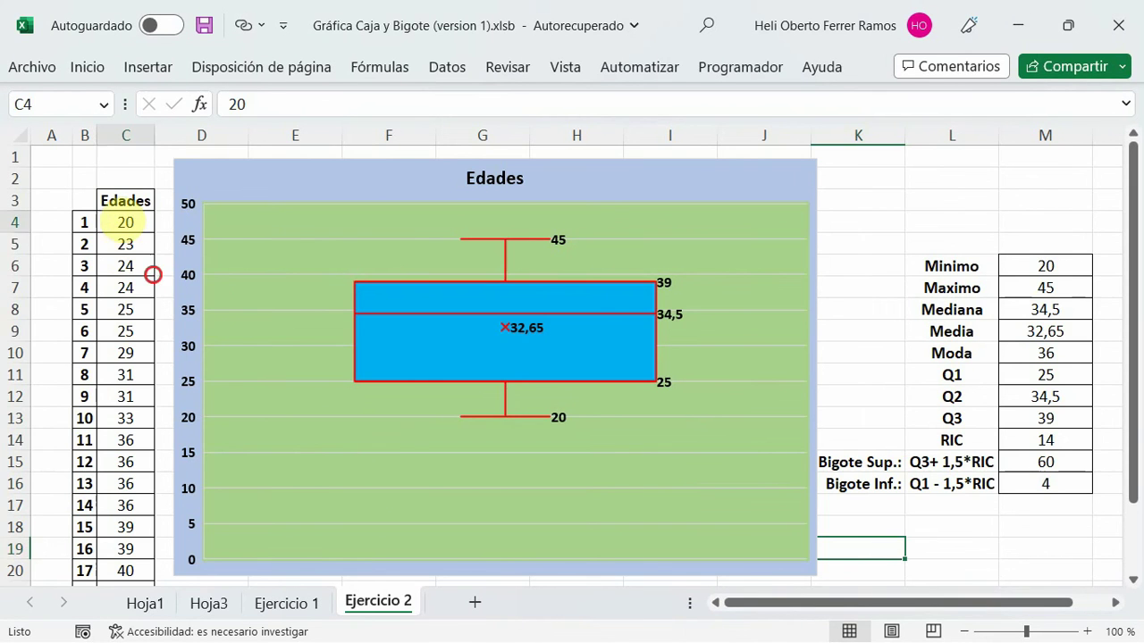
drag(125, 222, 125, 548)
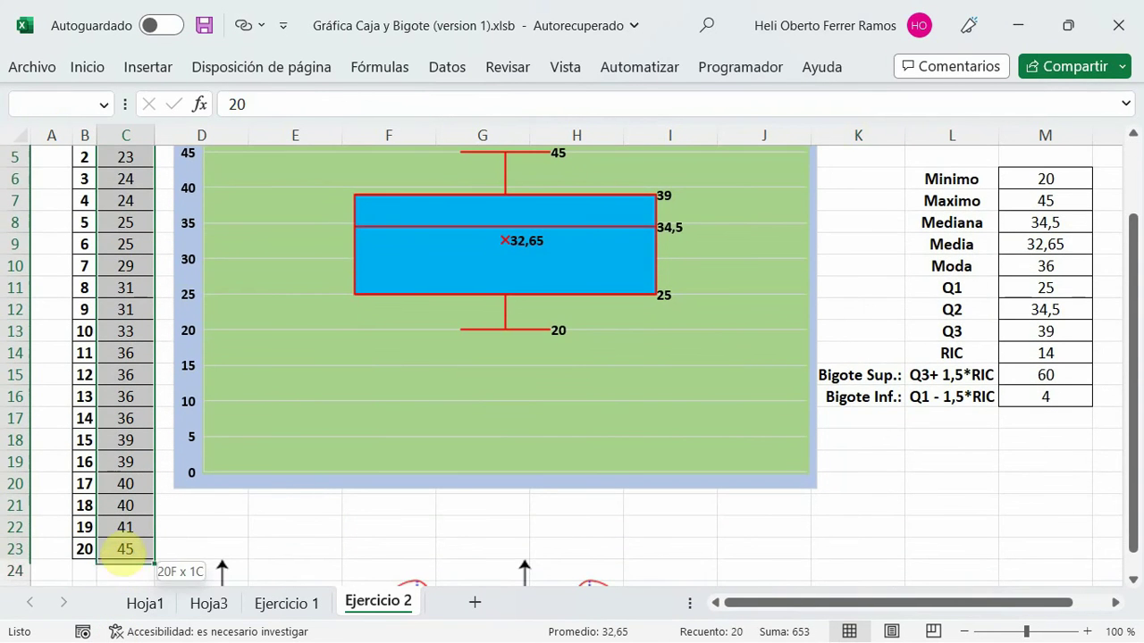
scroll(312, 537, up, 2)
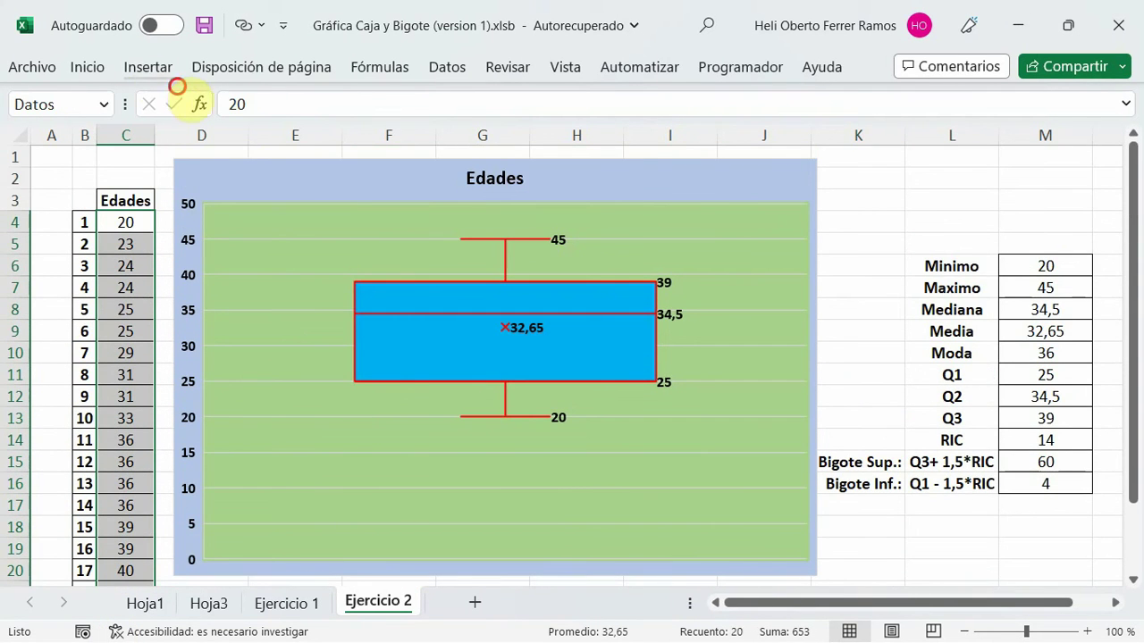
click(148, 69)
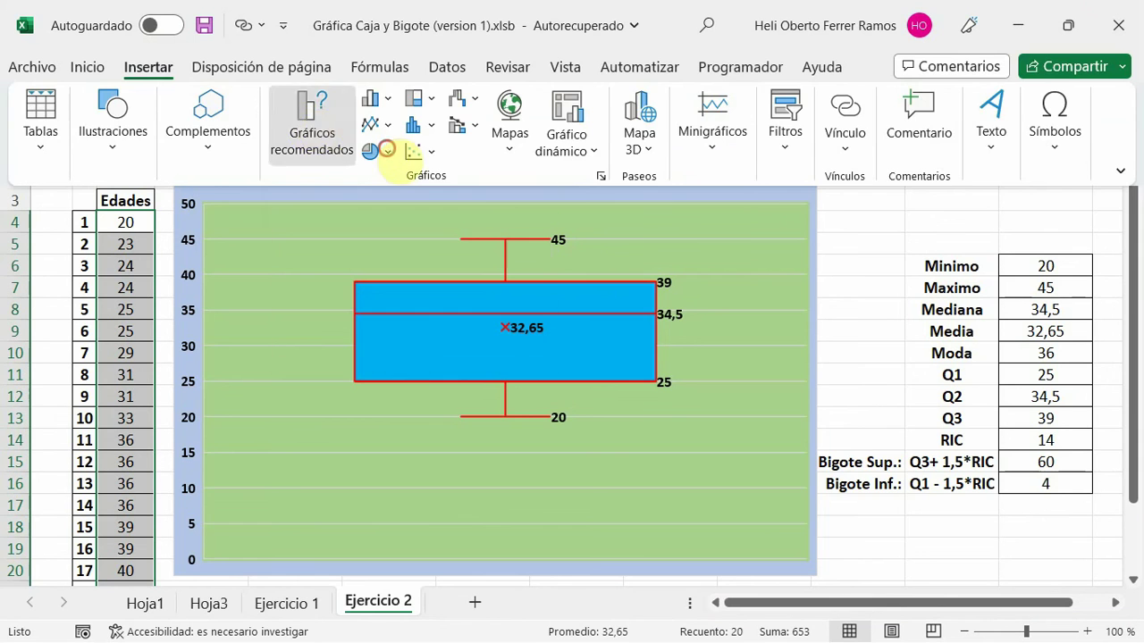
click(311, 123)
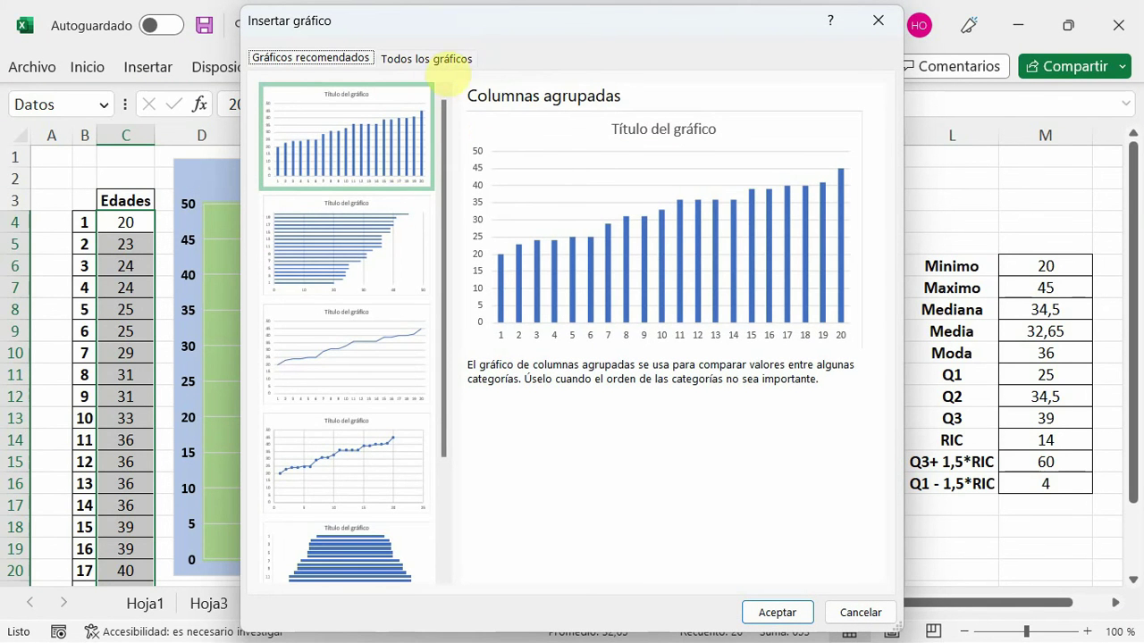
click(442, 60)
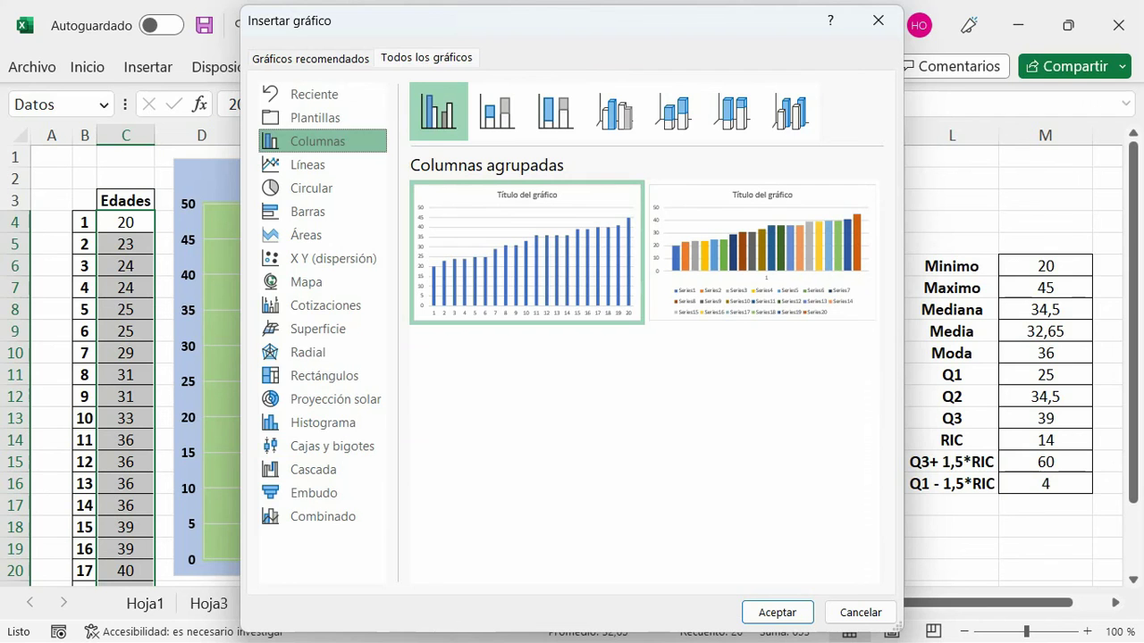
click(879, 20)
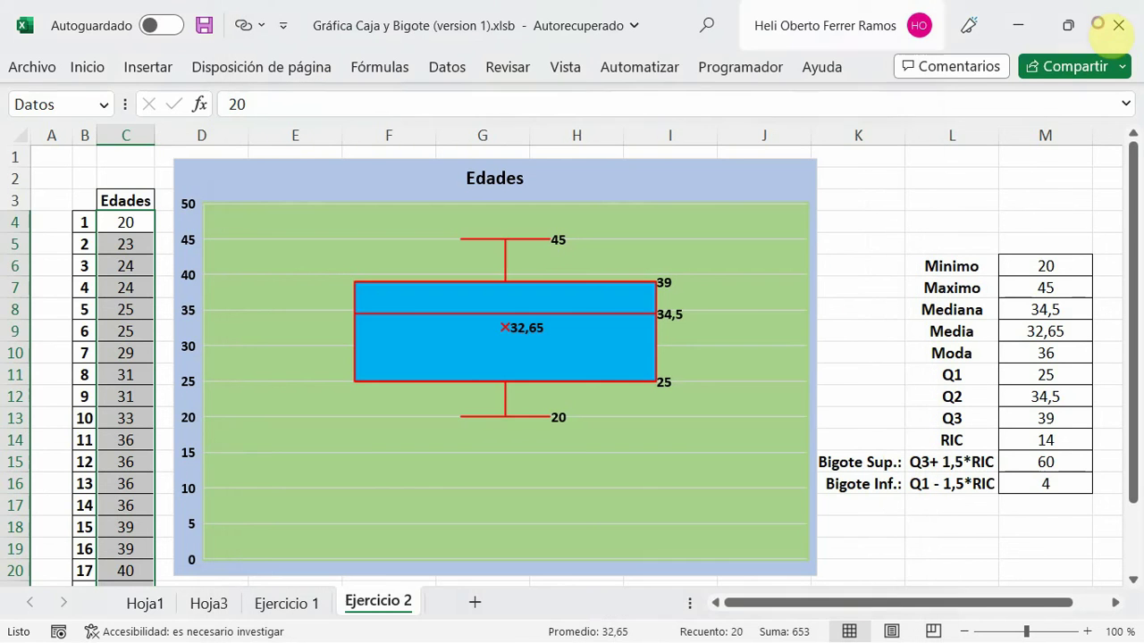
click(879, 548)
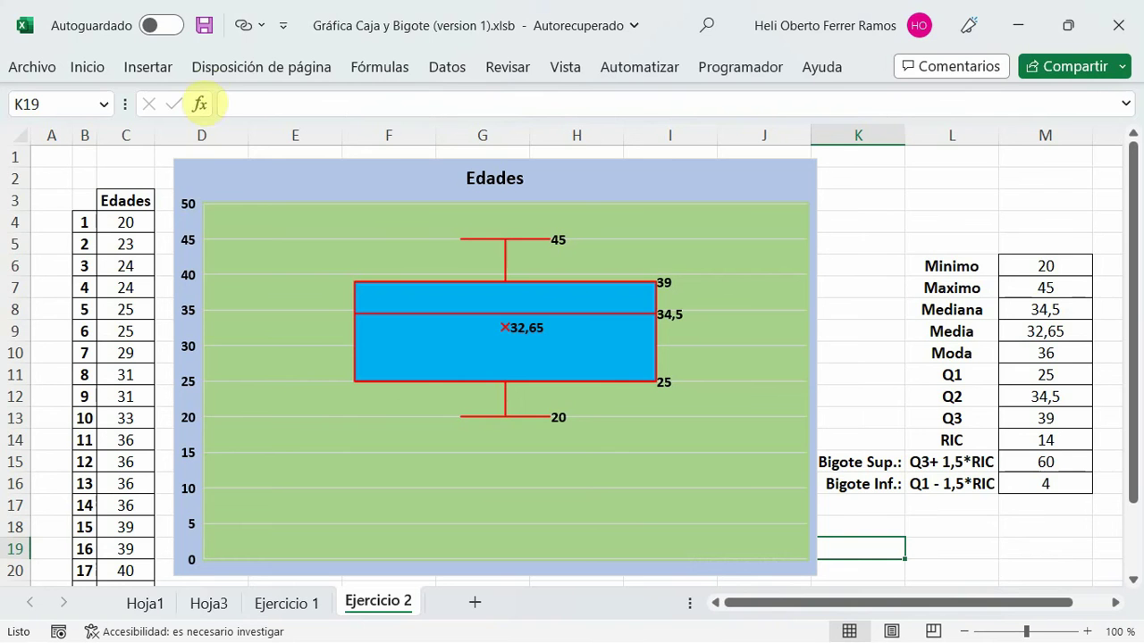
click(90, 68)
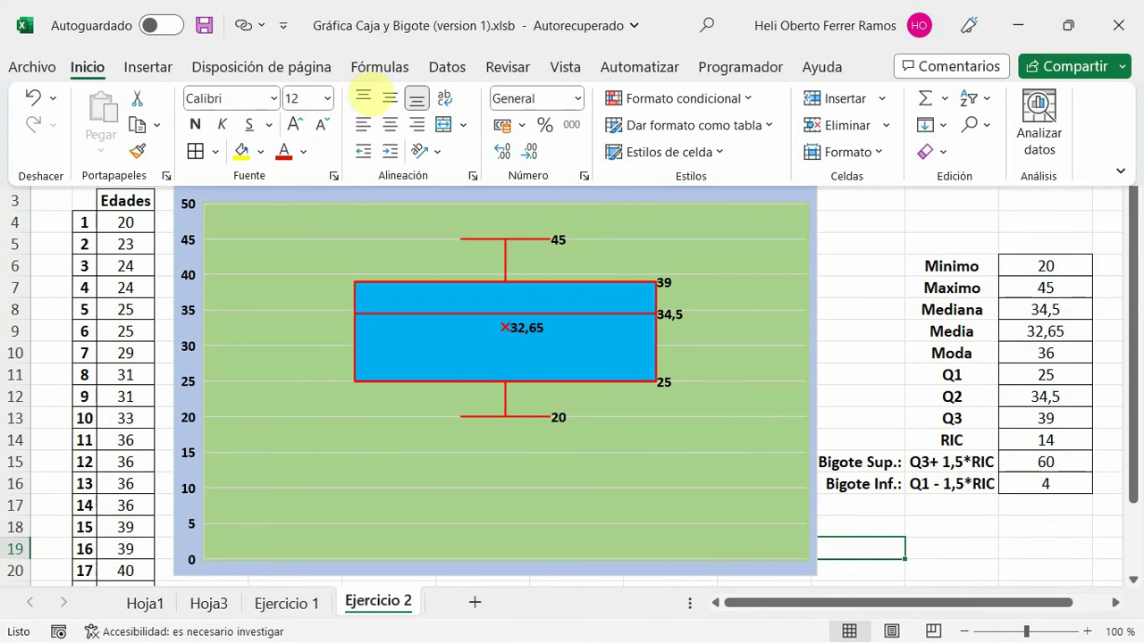
click(883, 306)
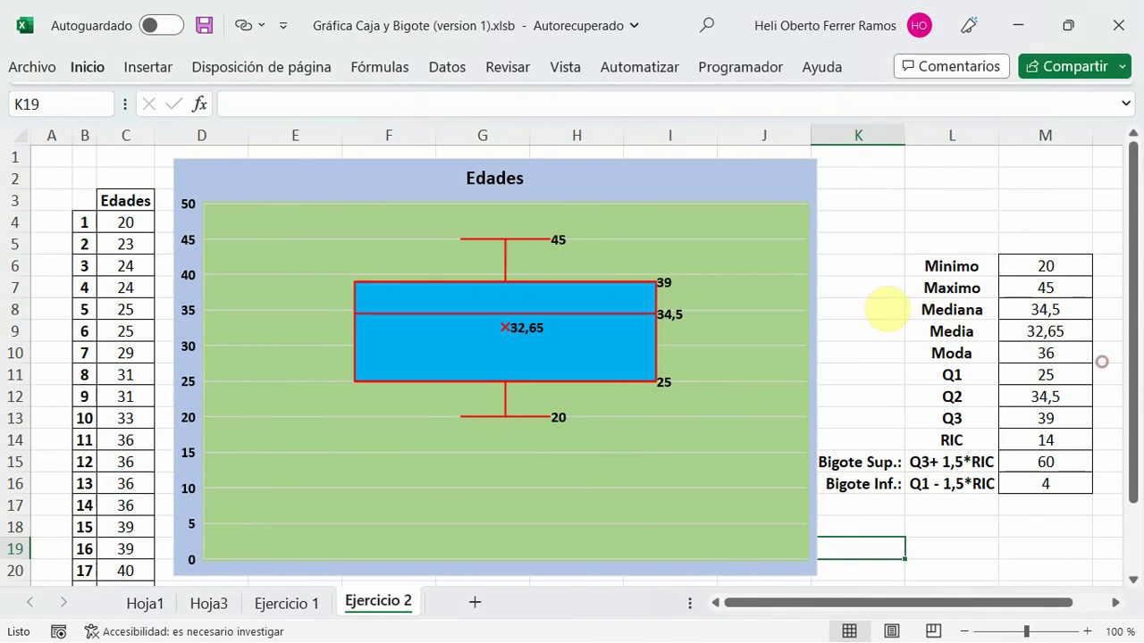